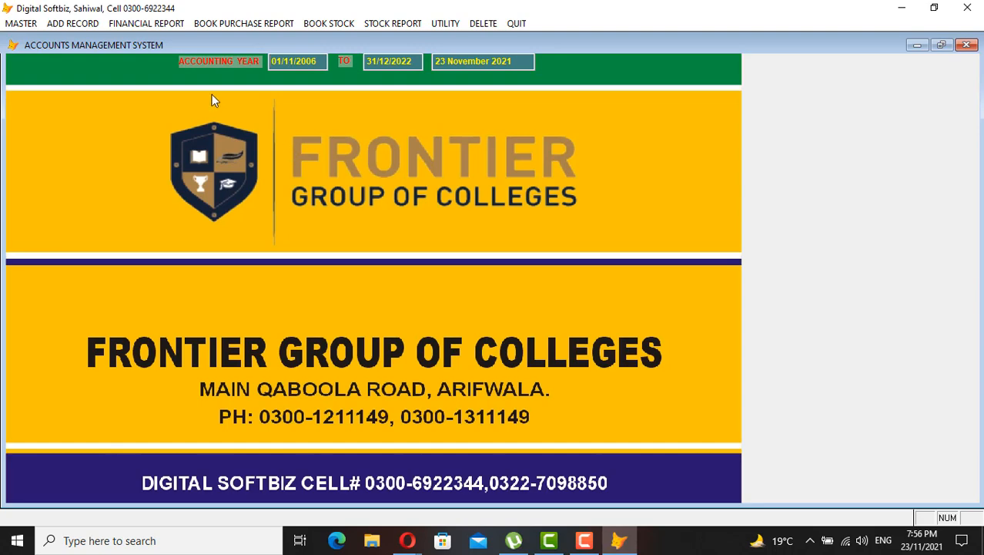
# Open the MASTER menu to list the chart of account levels and profiles
pyautogui.click(28, 26)
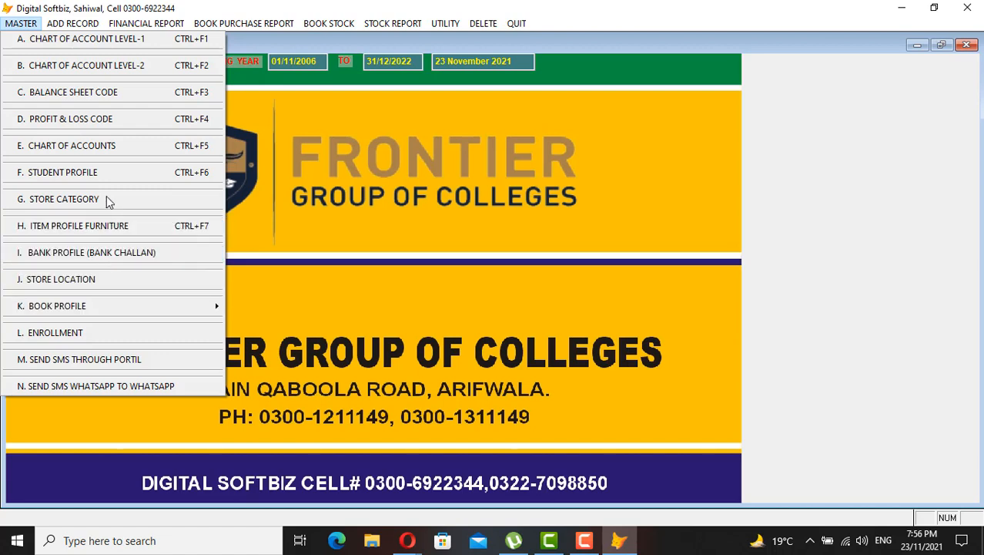
# View the Level-1 chart and check codes 11 Share Holder's Equity, 15 Fixed Assets, 30 Purchase
pyautogui.click(104, 40)
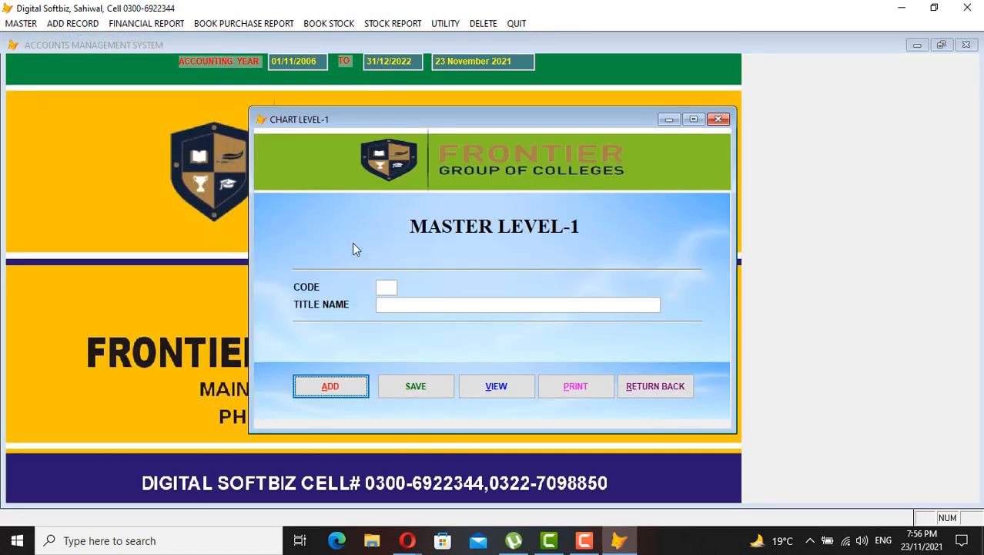
pyautogui.click(503, 394)
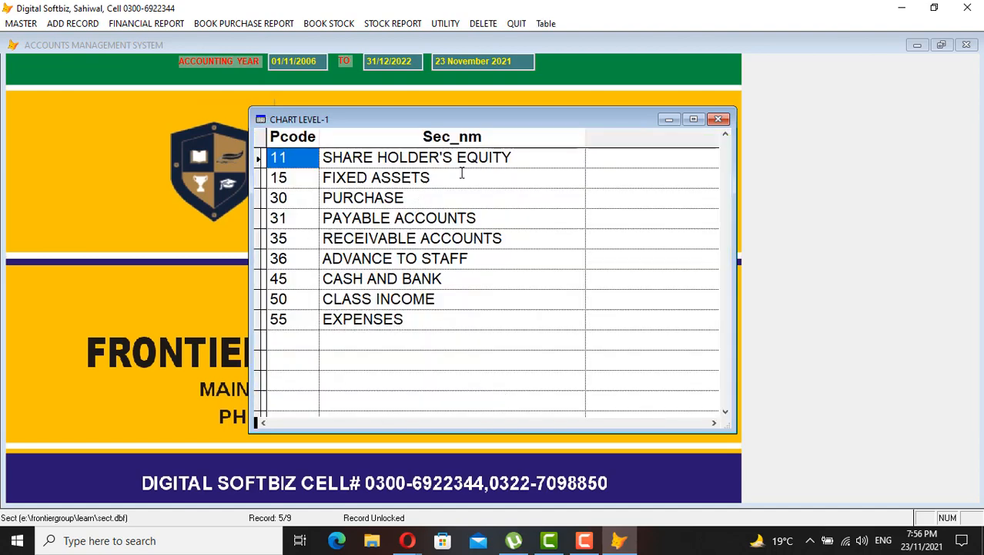
pyautogui.click(510, 157)
pyautogui.click(306, 162)
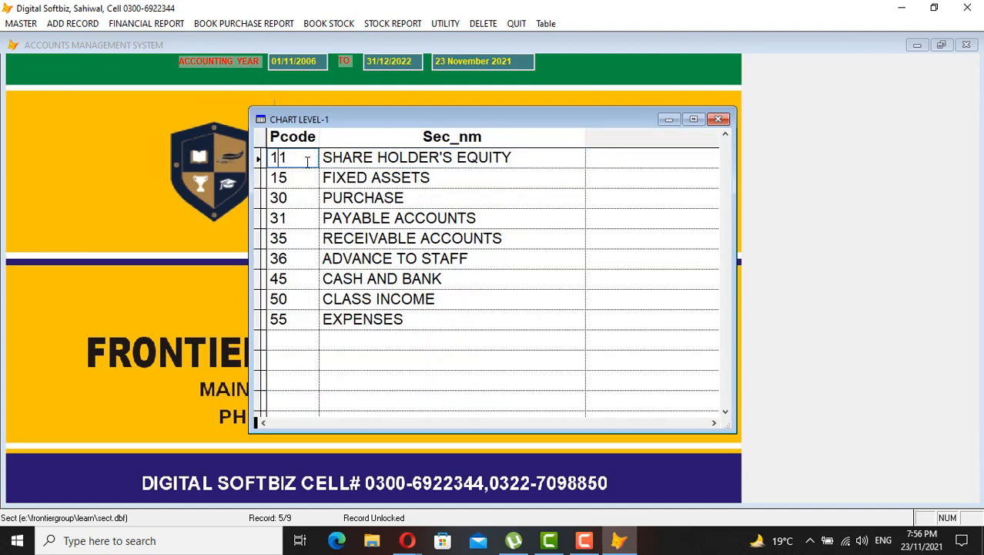
pyautogui.click(369, 177)
pyautogui.click(288, 177)
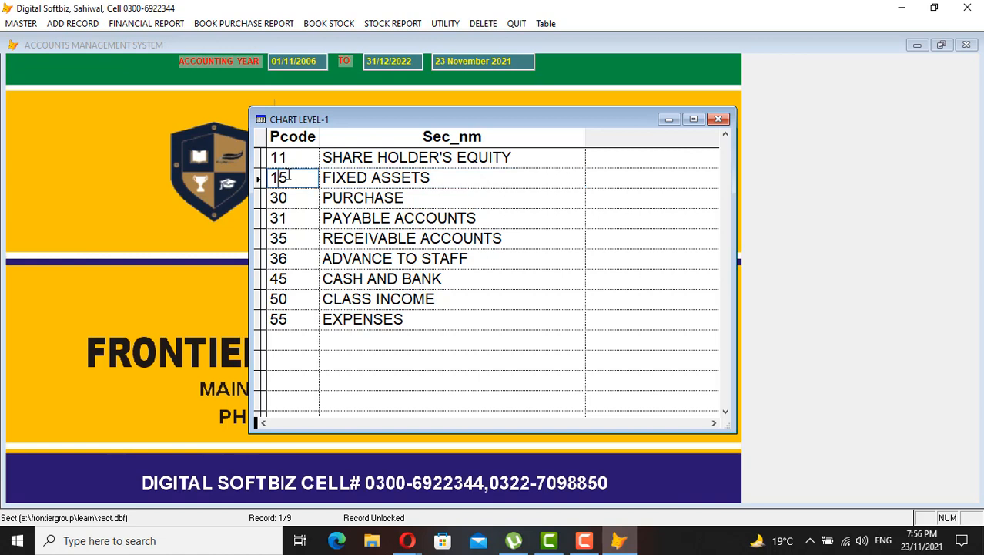
pyautogui.click(350, 185)
pyautogui.click(297, 201)
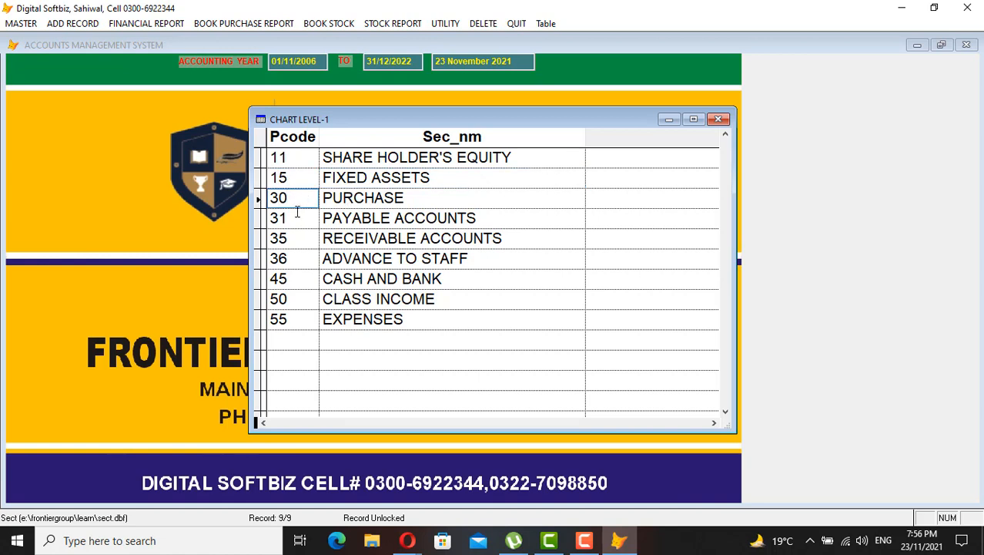
# Check codes 31 Payable, 35 Receivable, 36 Advance to Staff, Cash and Bank, 50 Class Income, Expenses; close the list
pyautogui.click(295, 216)
pyautogui.click(379, 219)
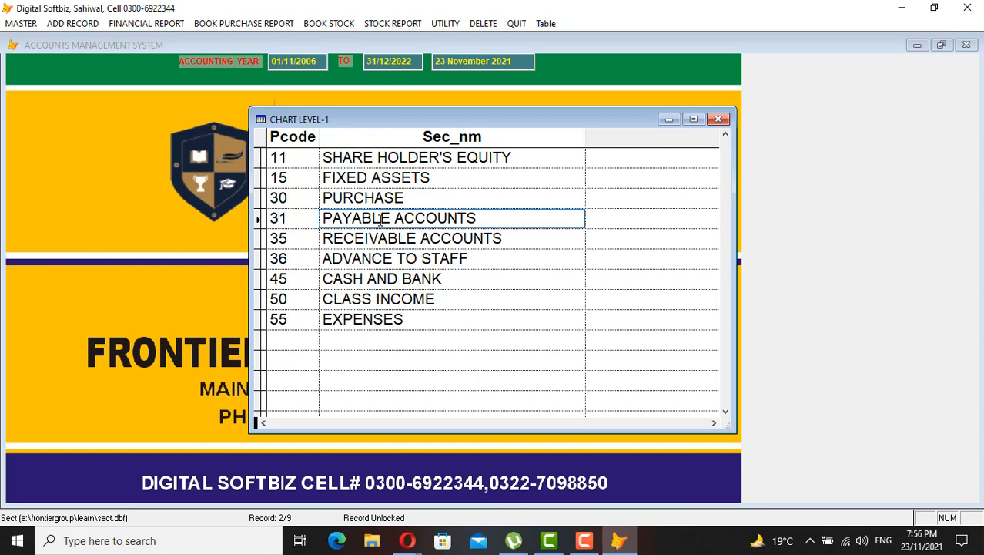
pyautogui.click(291, 218)
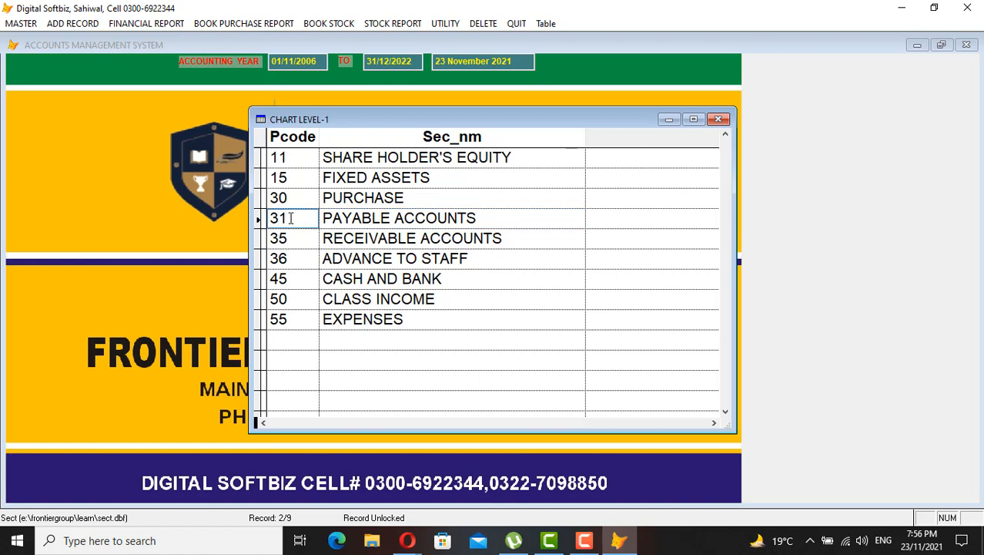
pyautogui.click(367, 239)
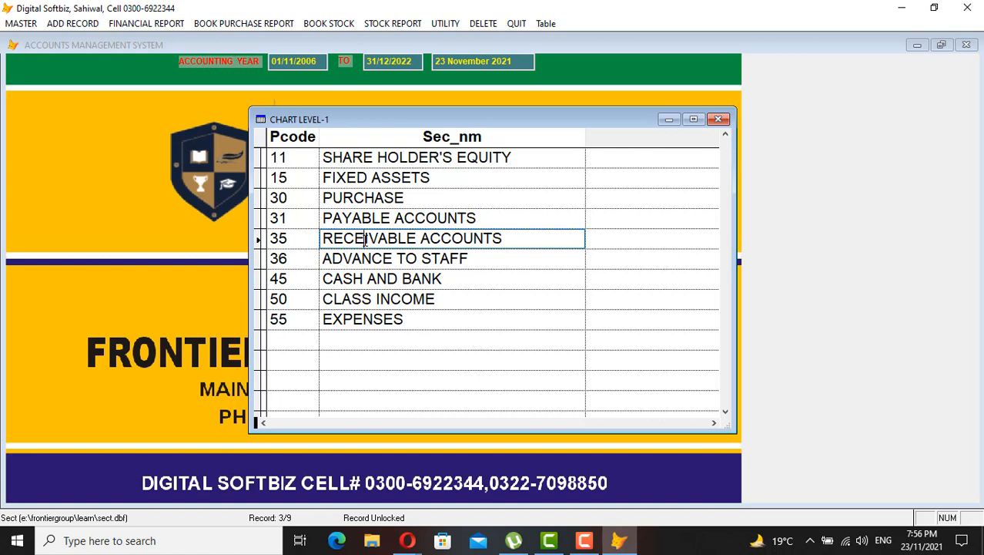
pyautogui.click(301, 237)
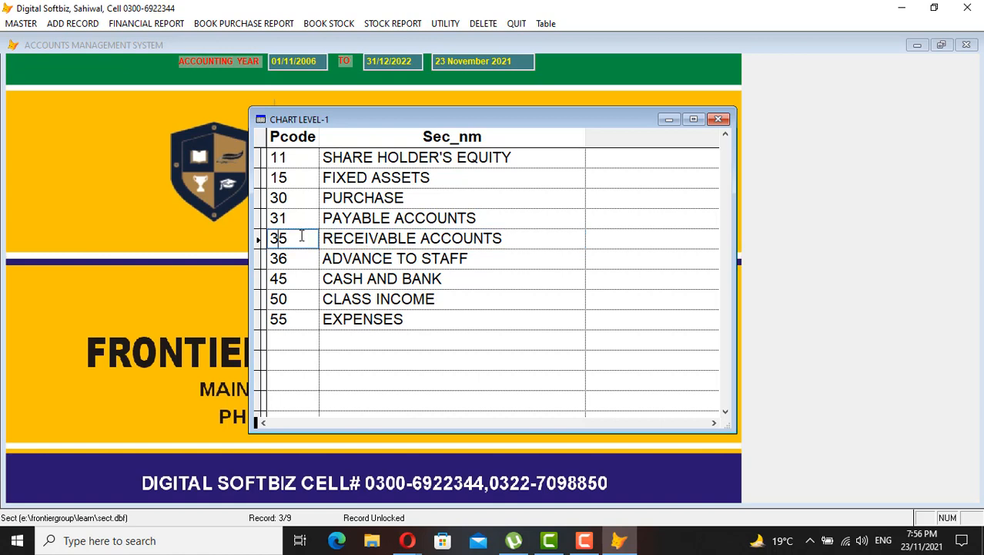
pyautogui.click(359, 262)
pyautogui.click(299, 259)
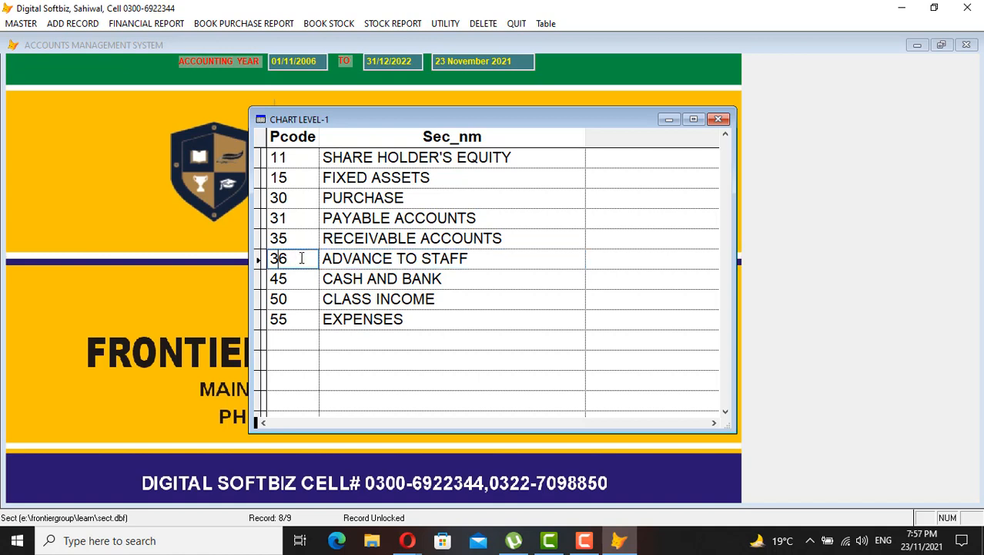
pyautogui.click(363, 279)
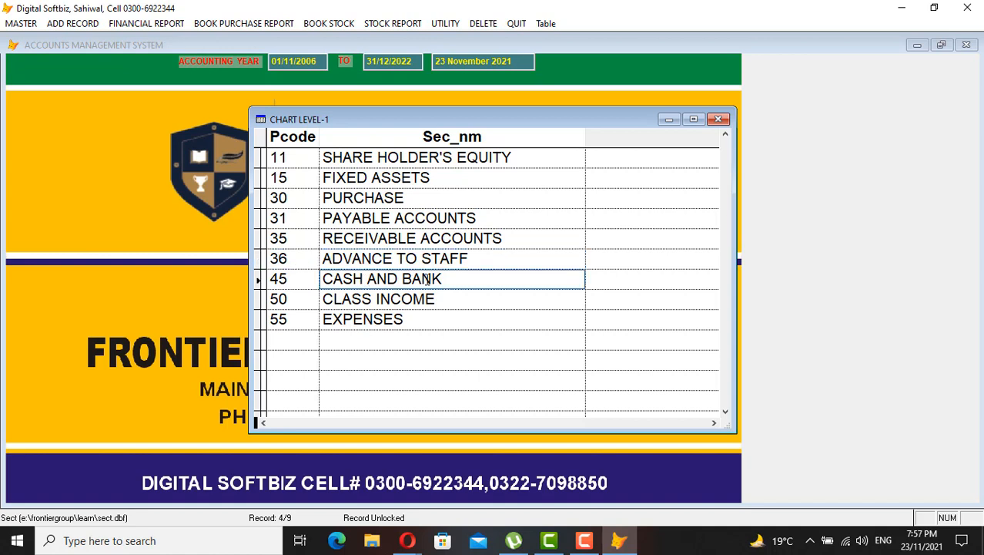
pyautogui.click(351, 299)
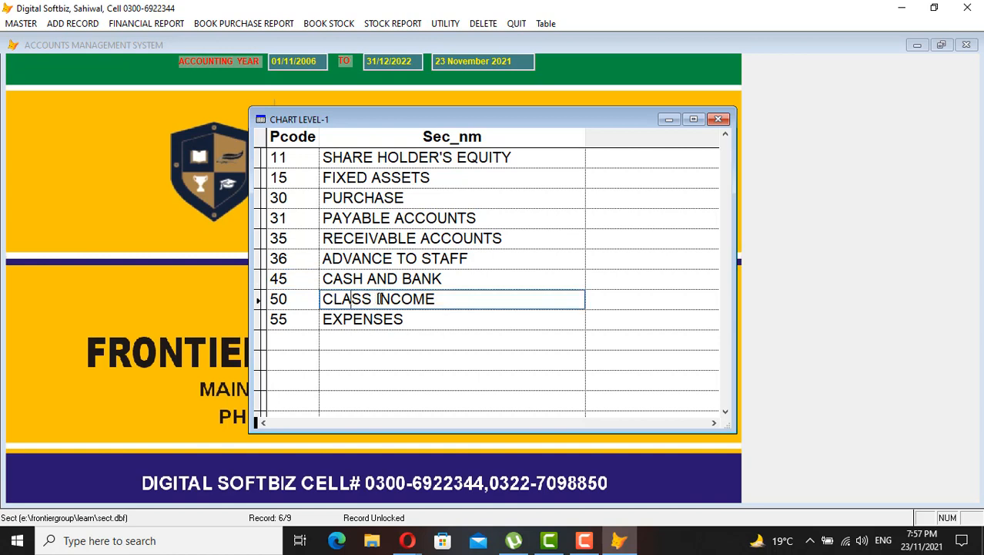
pyautogui.click(277, 299)
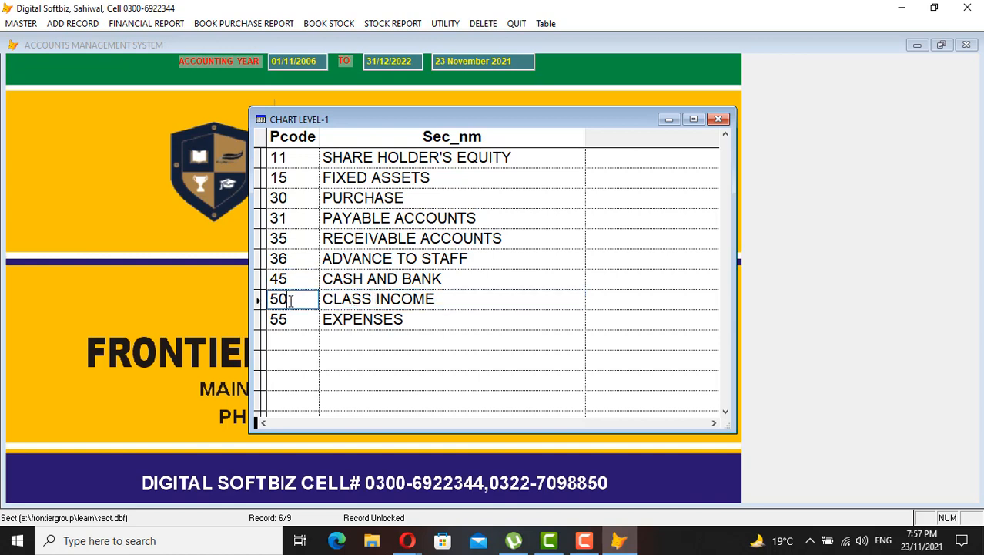
pyautogui.click(372, 320)
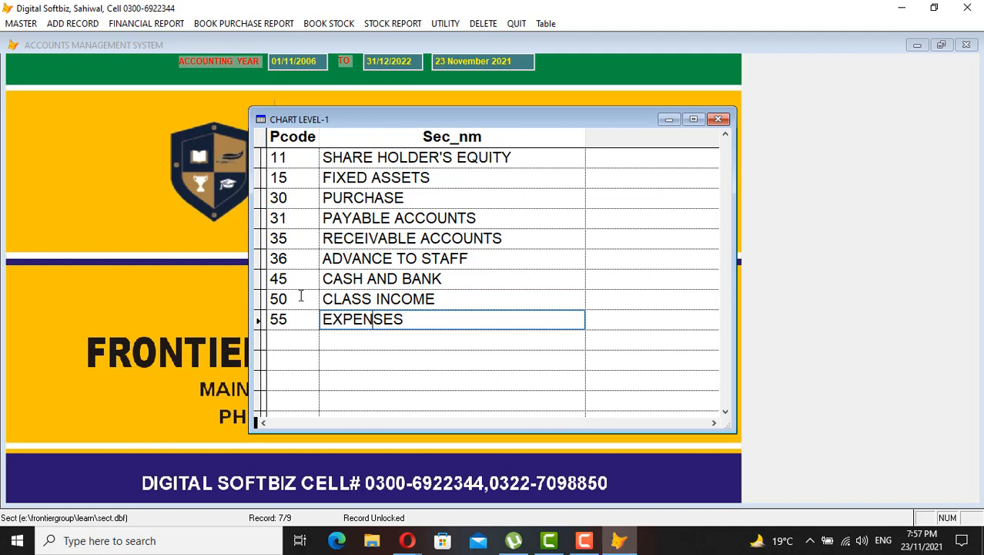
pyautogui.click(718, 118)
# Close Chart Level-1 and view the saved codes in Chart of Account Level-2
pyautogui.click(685, 388)
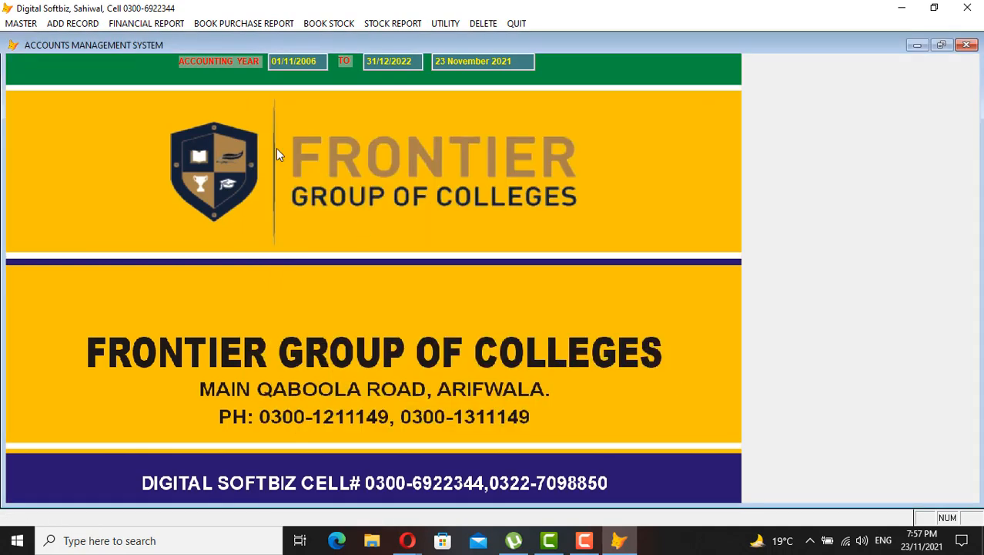
pyautogui.click(32, 26)
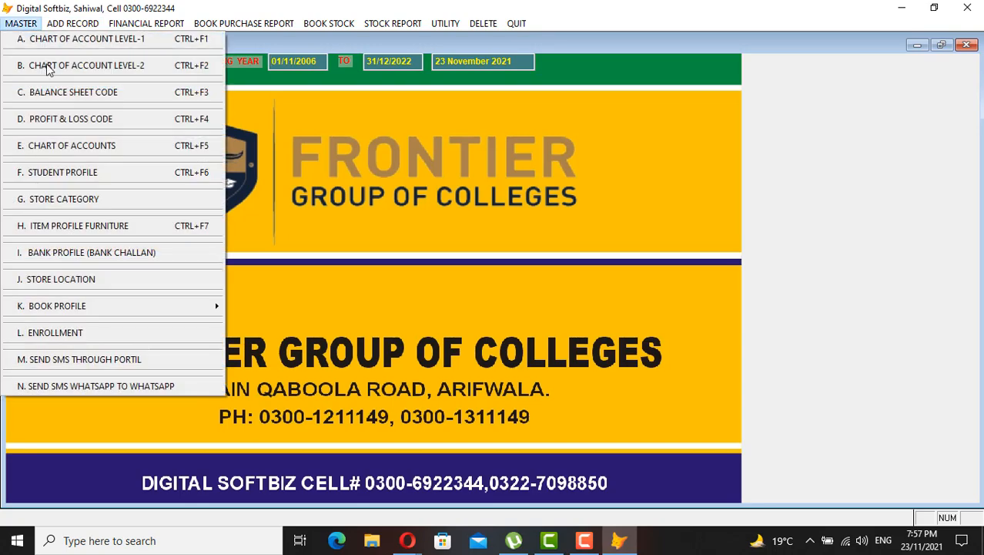
pyautogui.click(134, 72)
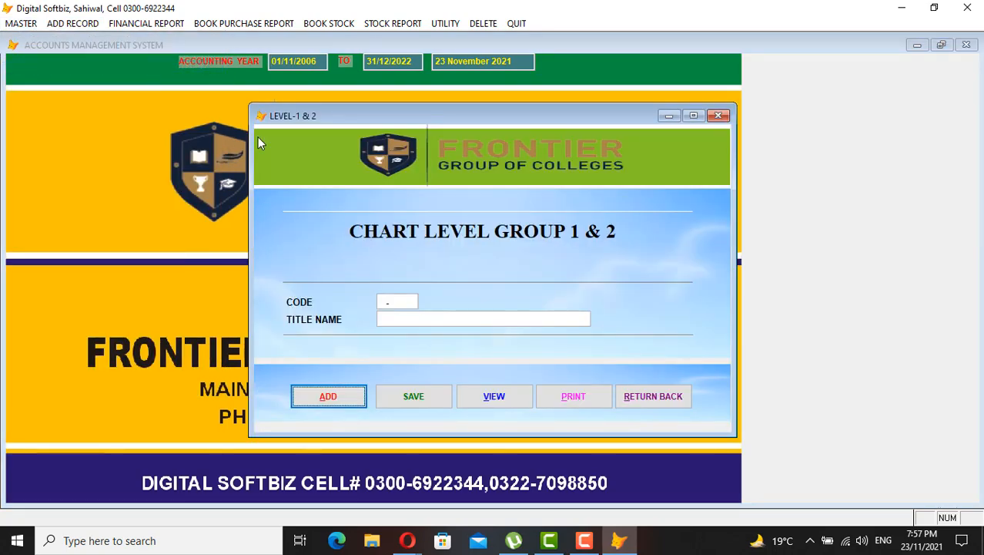
pyautogui.click(494, 397)
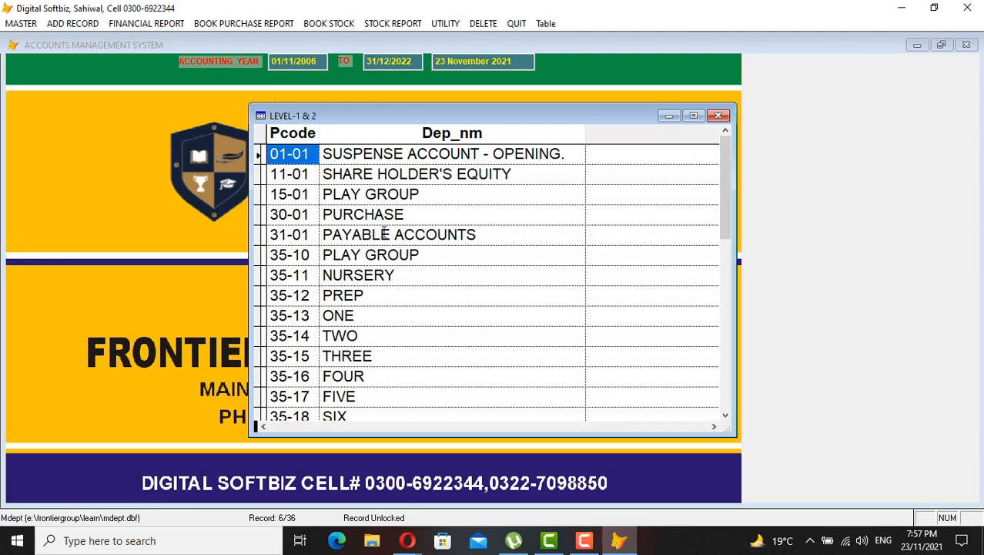
# Inspect level-2 codes 11-01, 15-01, 30-01, 31-01 and 35-10 Play Group
pyautogui.click(314, 180)
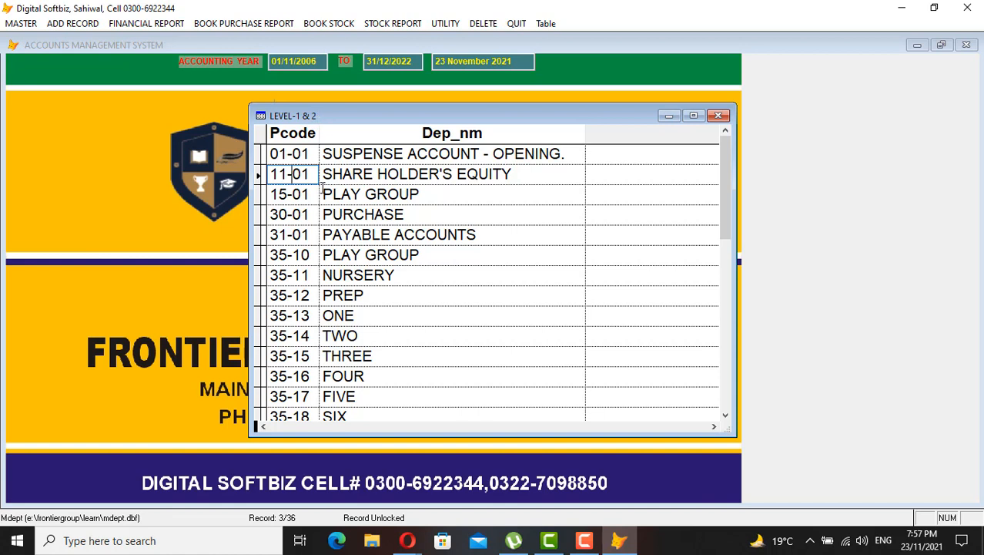
pyautogui.moveTo(310, 176); pyautogui.dragTo(292, 176)
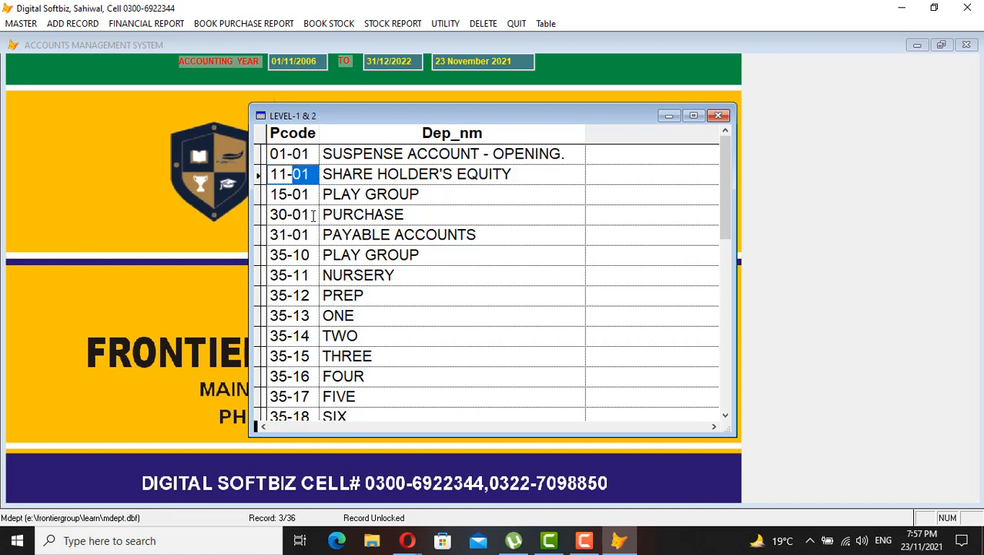
pyautogui.click(339, 194)
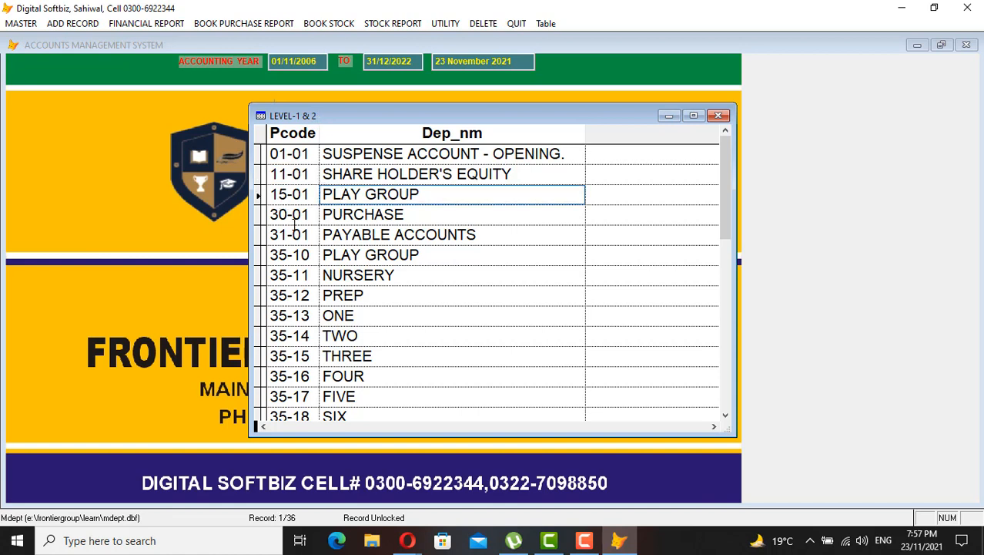
pyautogui.moveTo(294, 235); pyautogui.dragTo(280, 234)
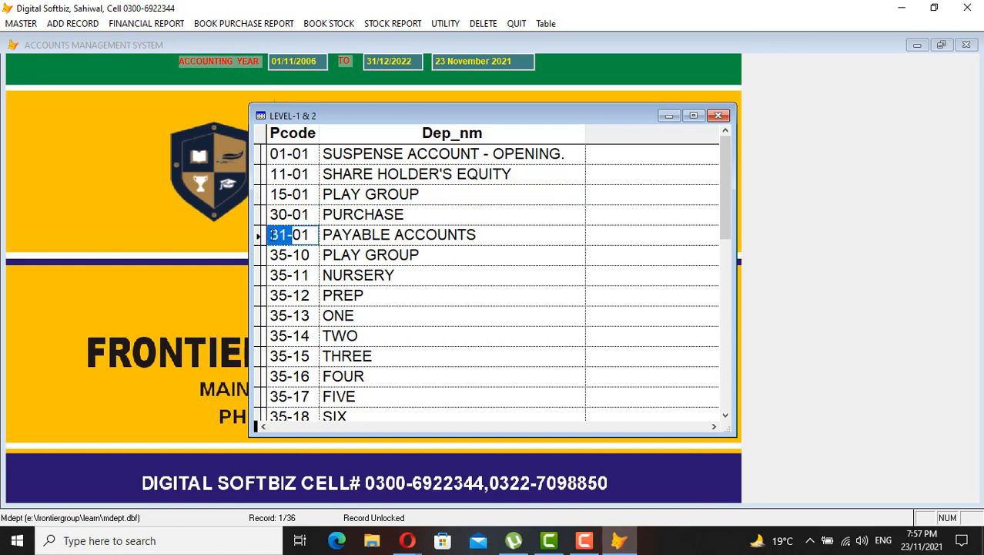
pyautogui.click(315, 213)
pyautogui.click(368, 217)
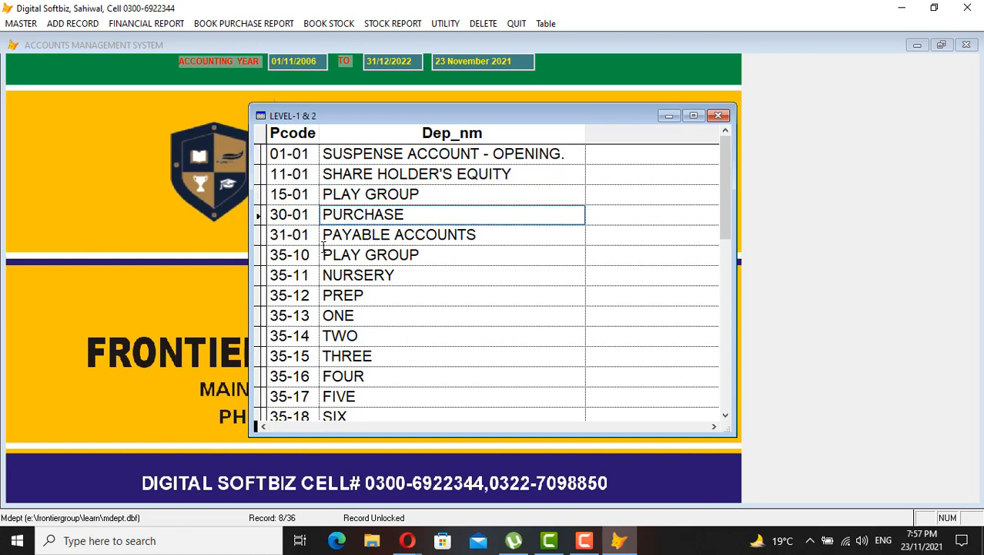
pyautogui.moveTo(289, 254)
pyautogui.mouseDown()
pyautogui.moveTo(269, 255)
pyautogui.moveTo(315, 254)
pyautogui.moveTo(285, 260)
pyautogui.mouseUp()
pyautogui.click(277, 255)
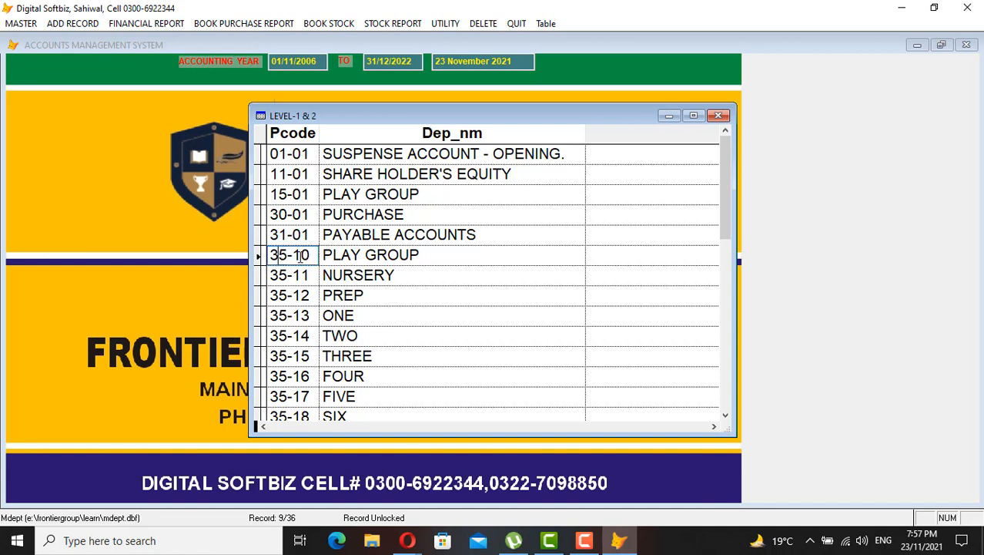
pyautogui.moveTo(428, 255); pyautogui.dragTo(304, 234)
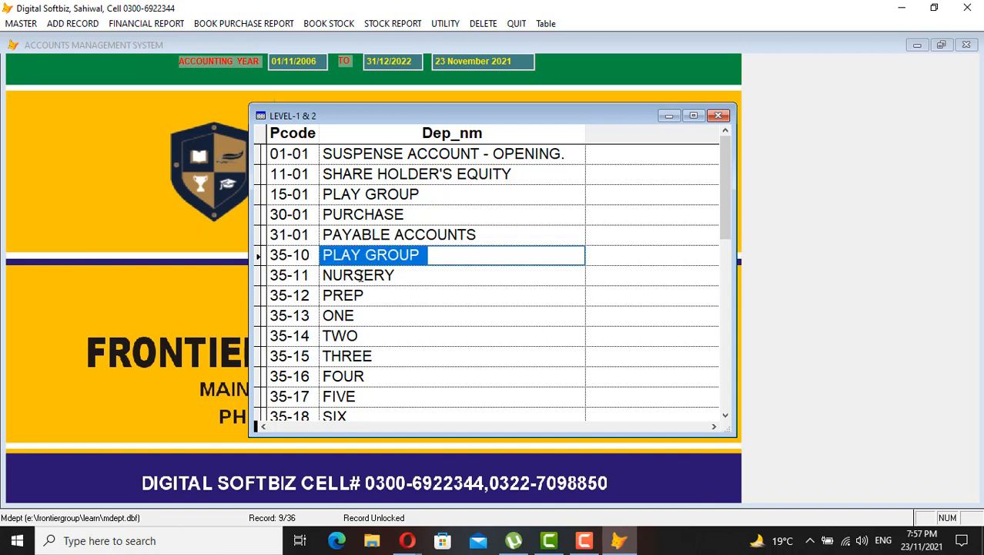
# Step through class codes 35-10 Play Group, 35-11 Nursery and 35-12 Prep
pyautogui.click(306, 255)
pyautogui.click(308, 275)
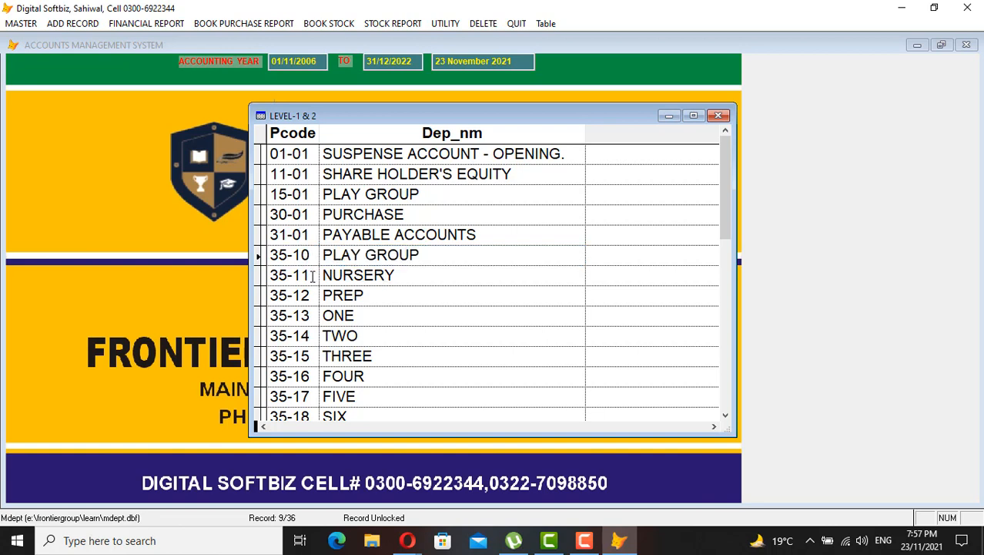
pyautogui.click(308, 295)
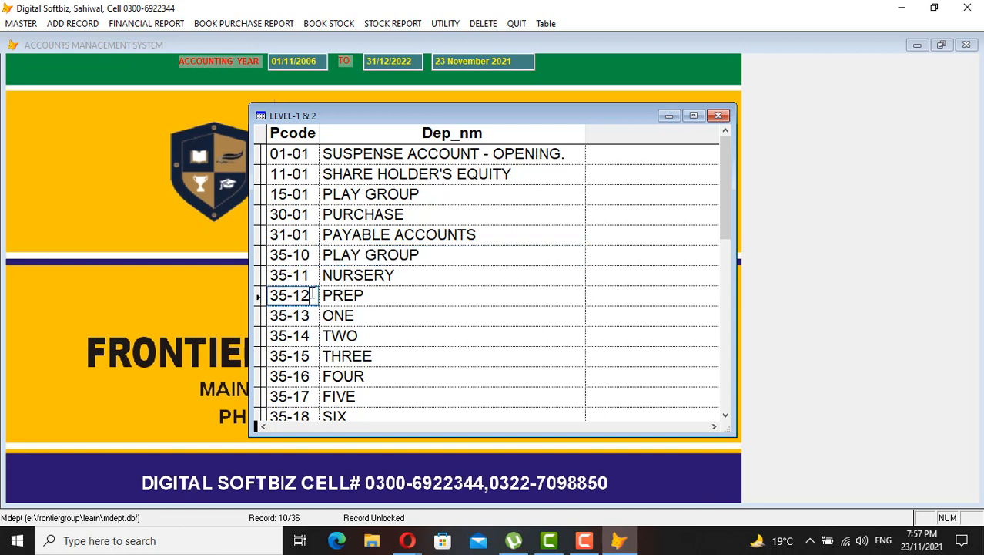
pyautogui.click(360, 254)
pyautogui.click(358, 275)
pyautogui.click(356, 295)
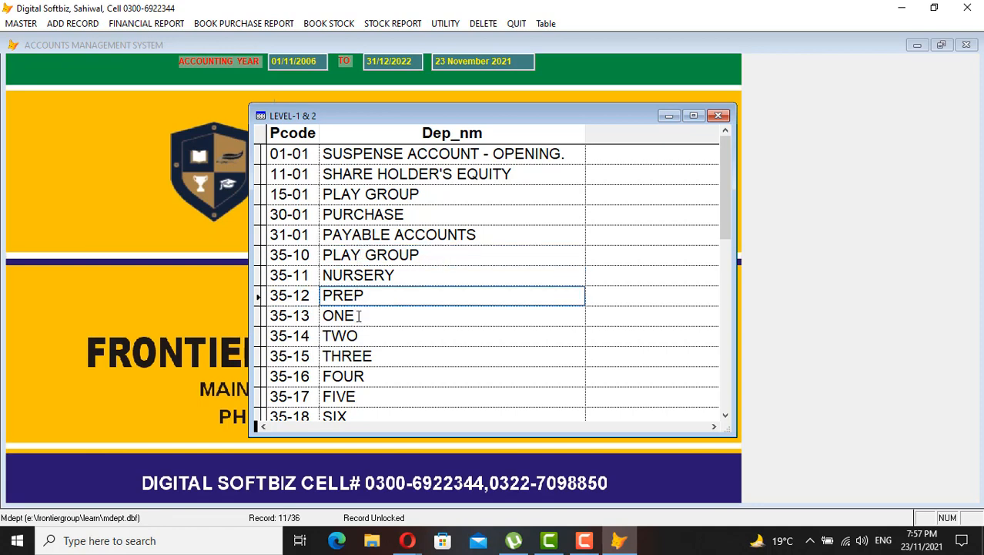
# Review class codes from 35-10 Play Group down to the last one, 35-21 TEN
pyautogui.scroll(-2, 358, 316)
pyautogui.scroll(-1, 358, 316)
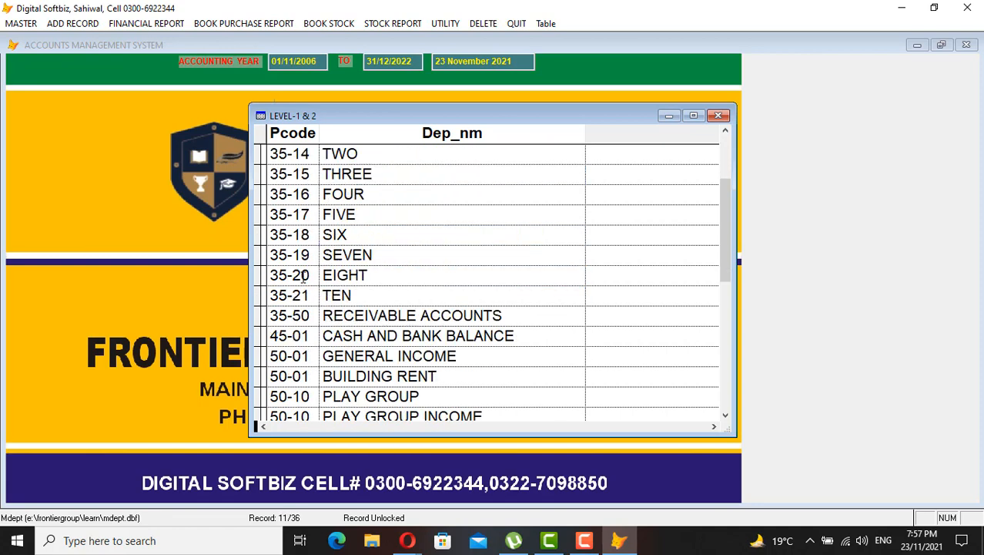
pyautogui.click(304, 295)
pyautogui.click(334, 295)
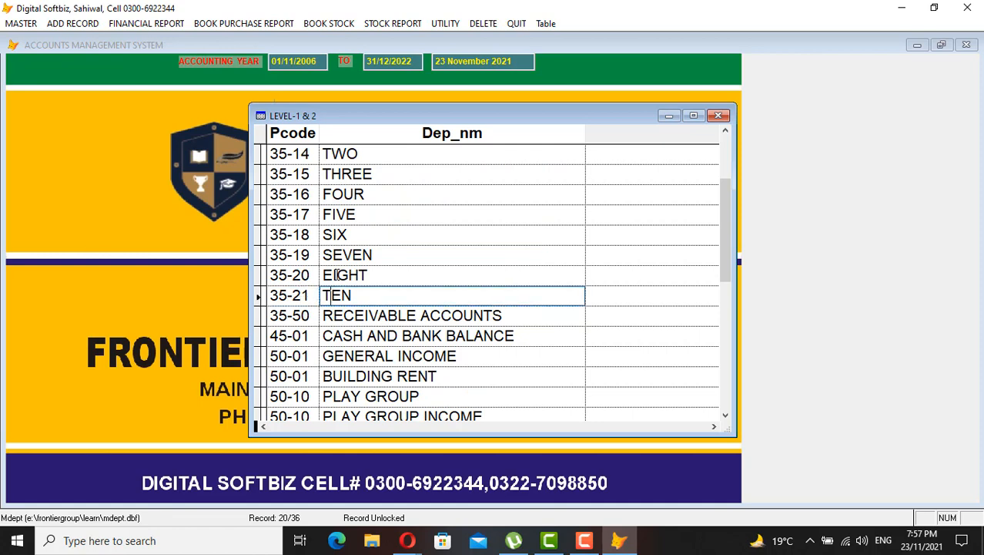
pyautogui.scroll(5, 336, 274)
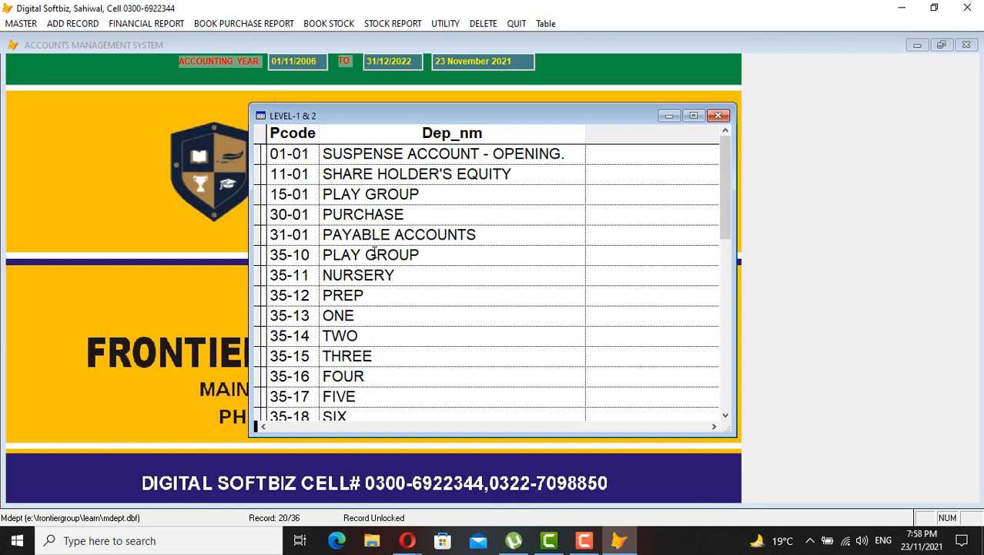
pyautogui.click(296, 259)
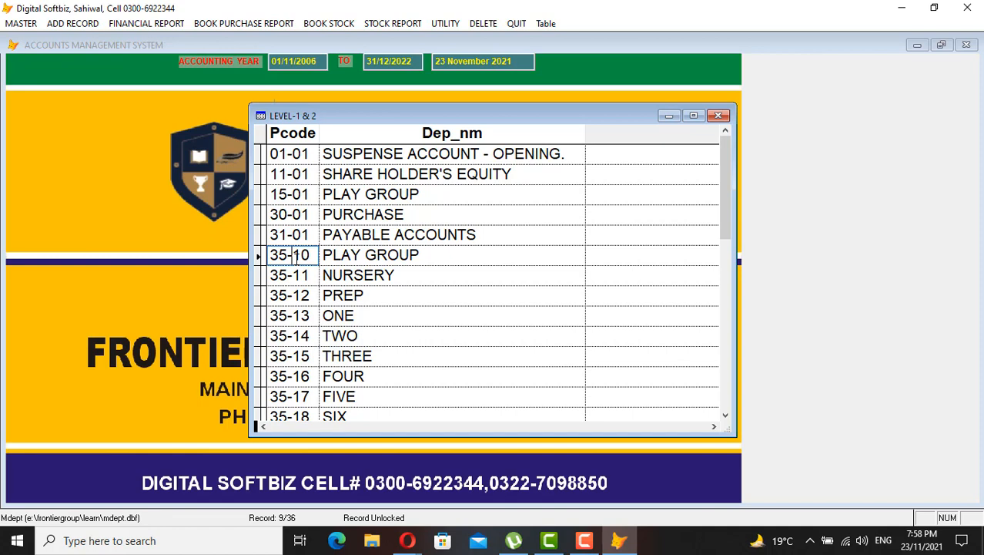
pyautogui.click(376, 254)
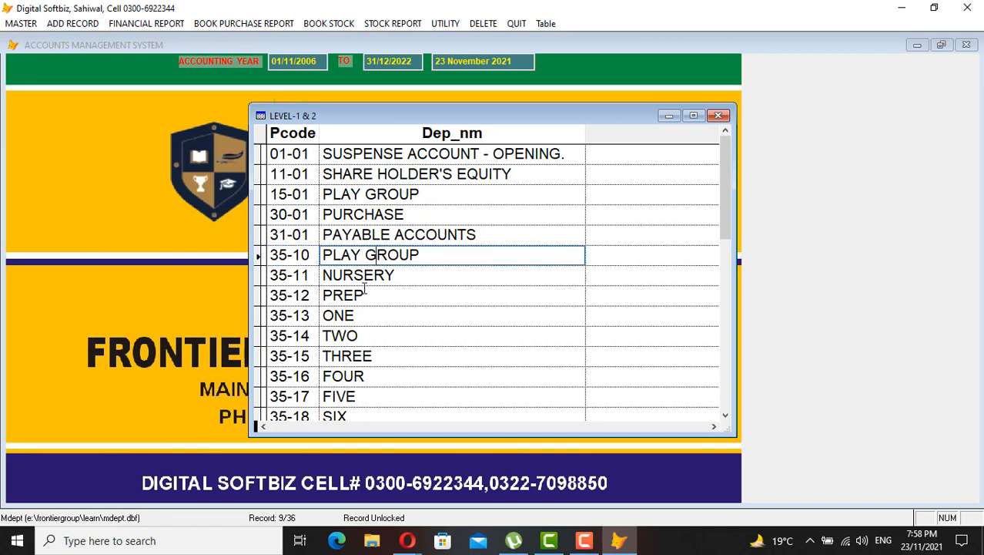
pyautogui.scroll(-4, 365, 289)
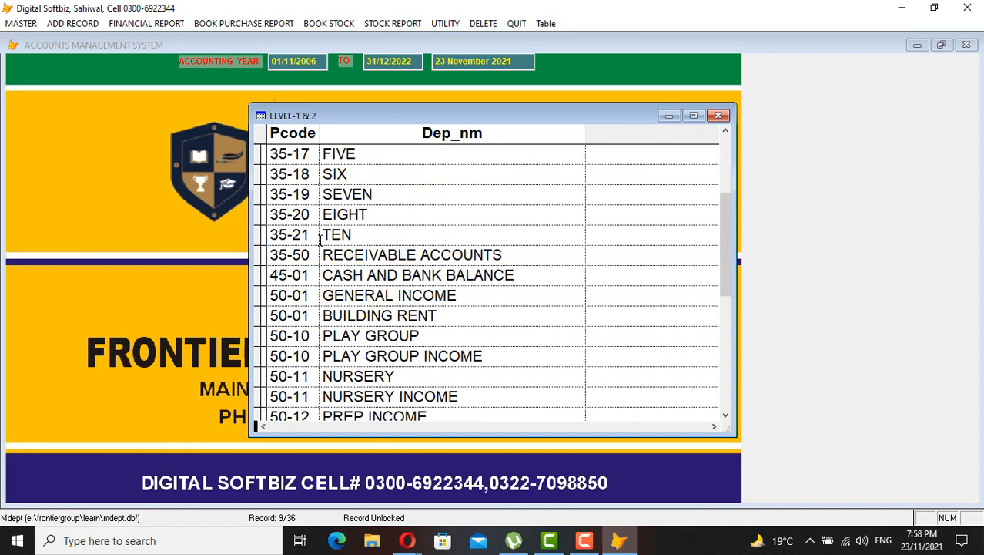
pyautogui.scroll(4, 321, 240)
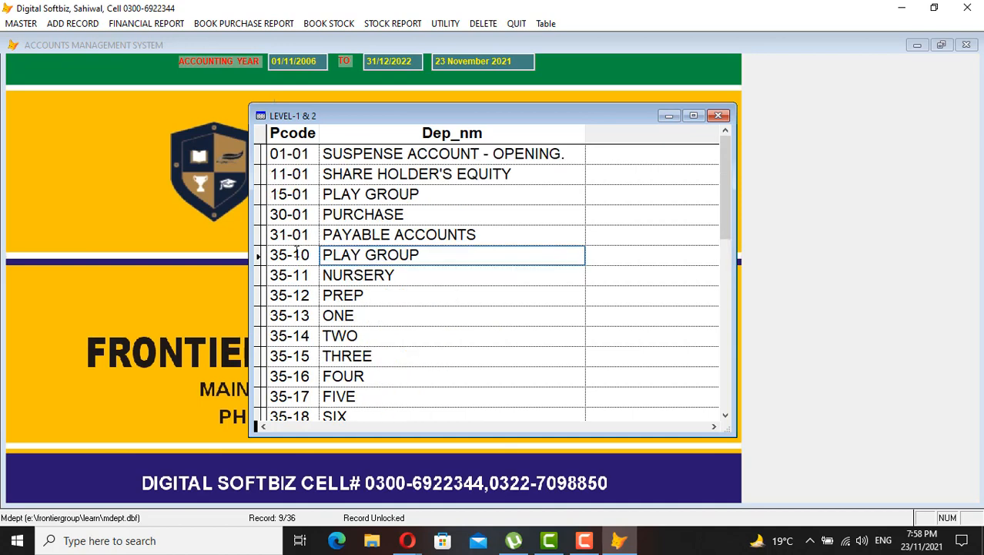
pyautogui.click(294, 254)
# Review income codes 50-10 Play Group Income to 50-21 TEN Income and 55-01 Expenses, then close the list
pyautogui.scroll(-6, 386, 275)
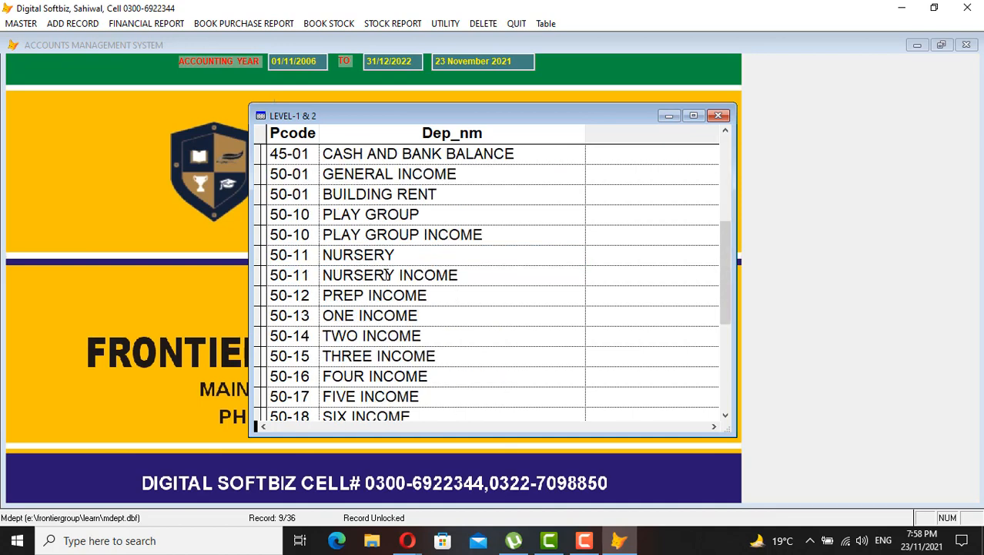
pyautogui.click(291, 217)
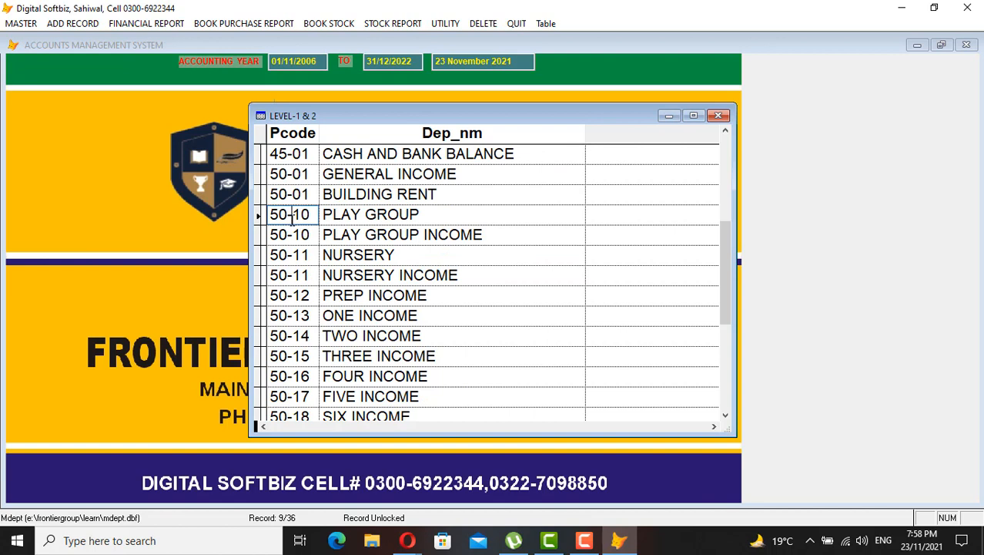
pyautogui.click(385, 231)
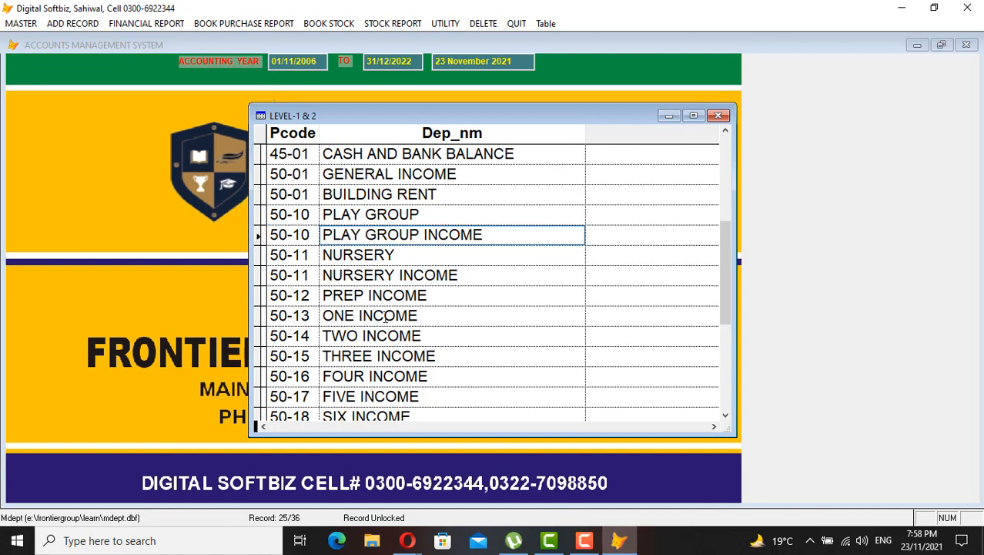
pyautogui.scroll(6, 385, 317)
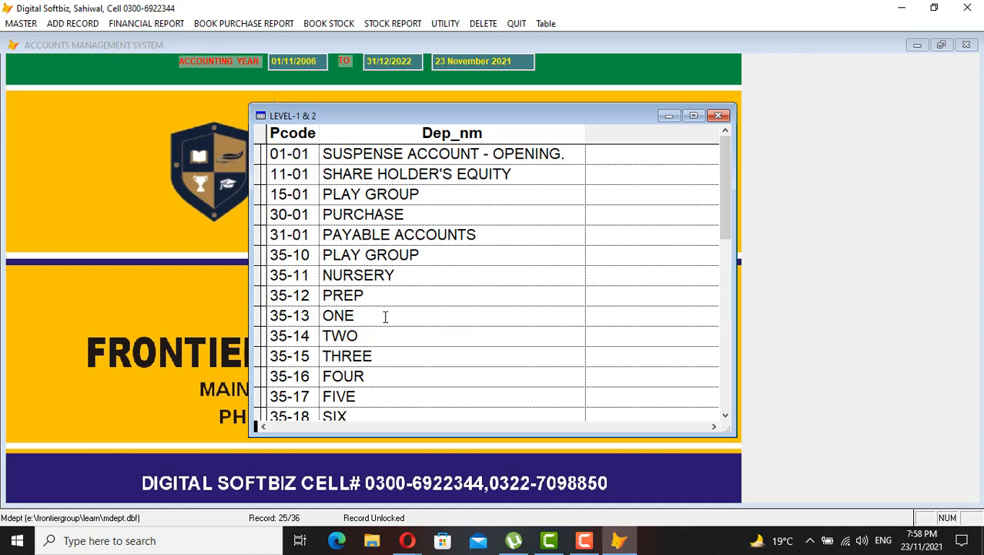
pyautogui.scroll(-8, 379, 287)
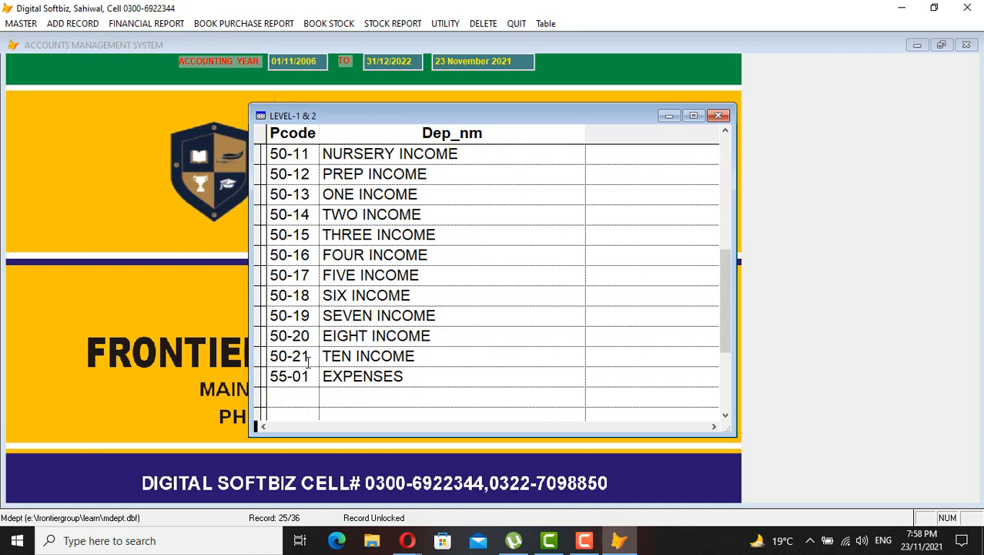
pyautogui.moveTo(307, 375); pyautogui.dragTo(270, 377)
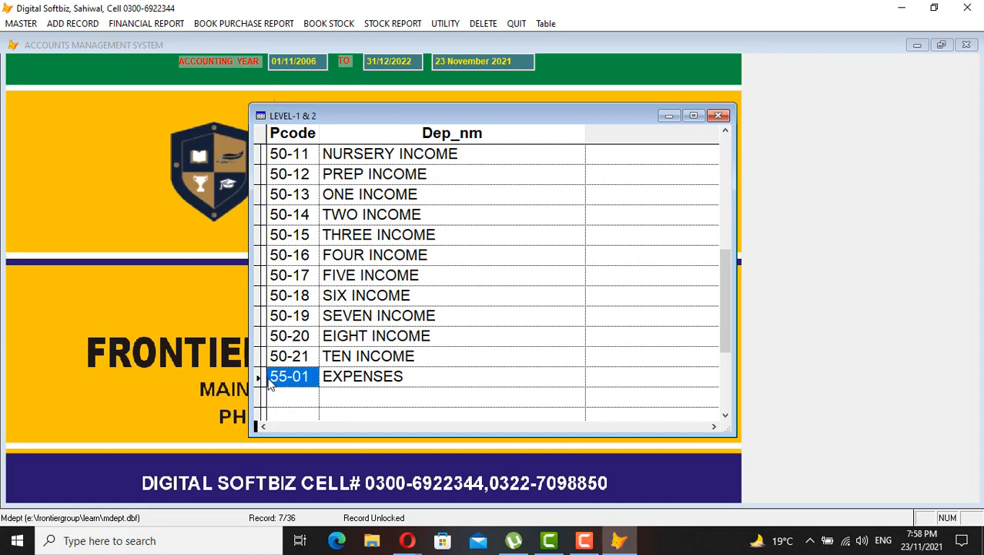
pyautogui.click(420, 356)
pyautogui.moveTo(730, 264); pyautogui.dragTo(729, 126)
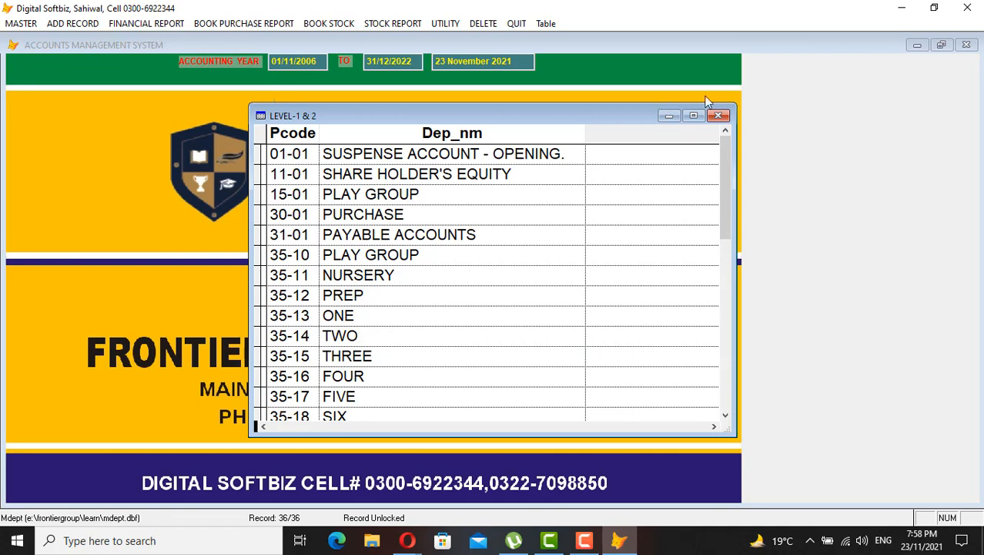
pyautogui.click(718, 116)
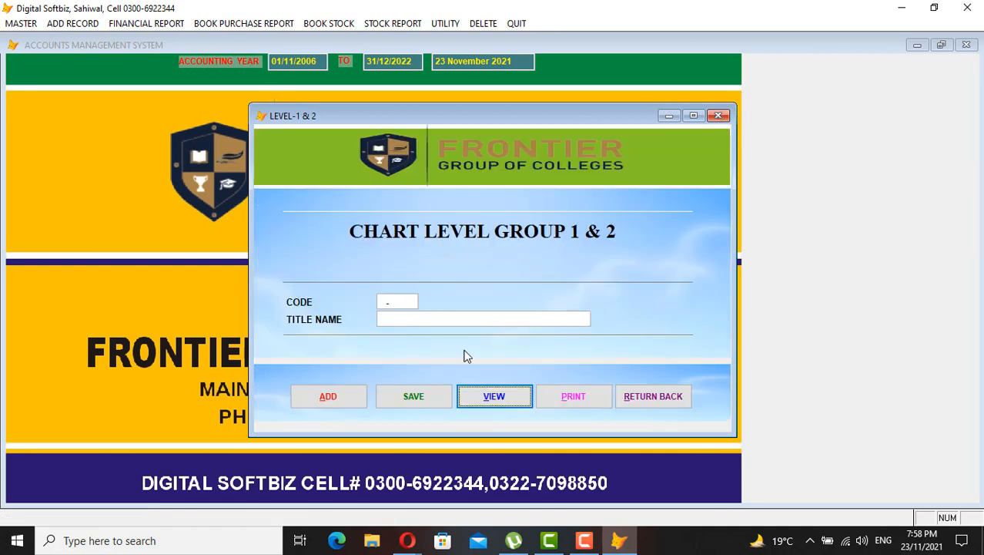
# Add account 35-22 titled ICS CLASS PART 1 BOYS and save it
pyautogui.click(345, 398)
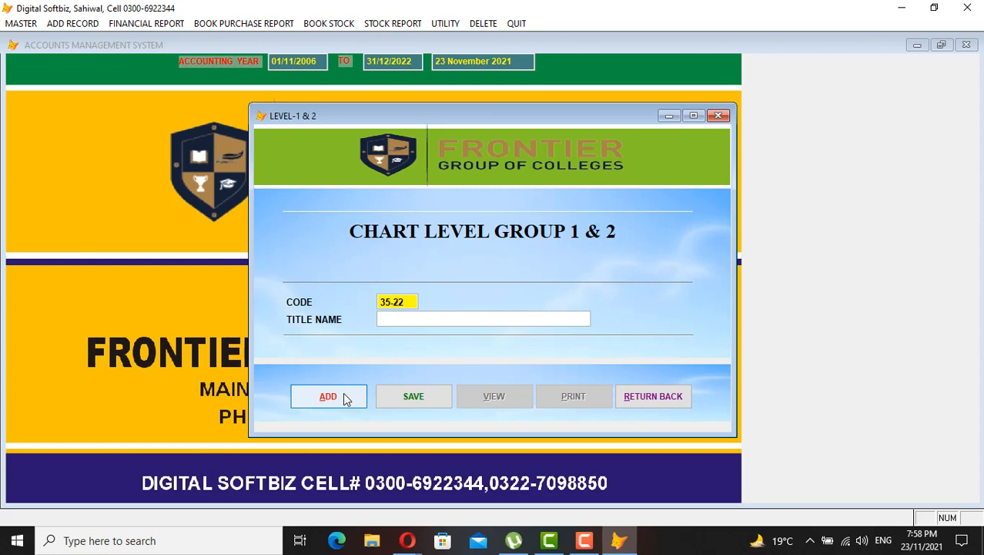
pyautogui.press('Return')
pyautogui.write('ICS')
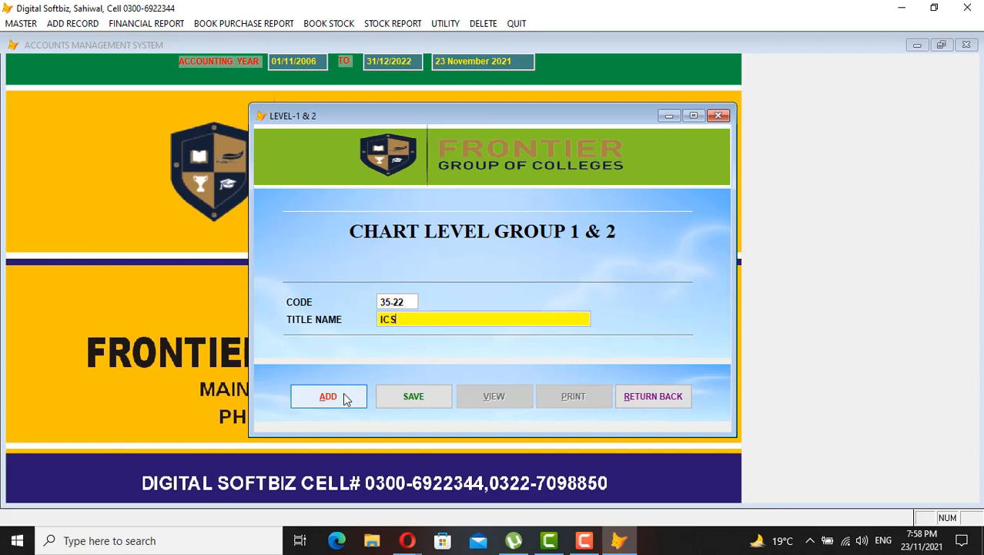
pyautogui.write(' CLASS')
pyautogui.press('Return')
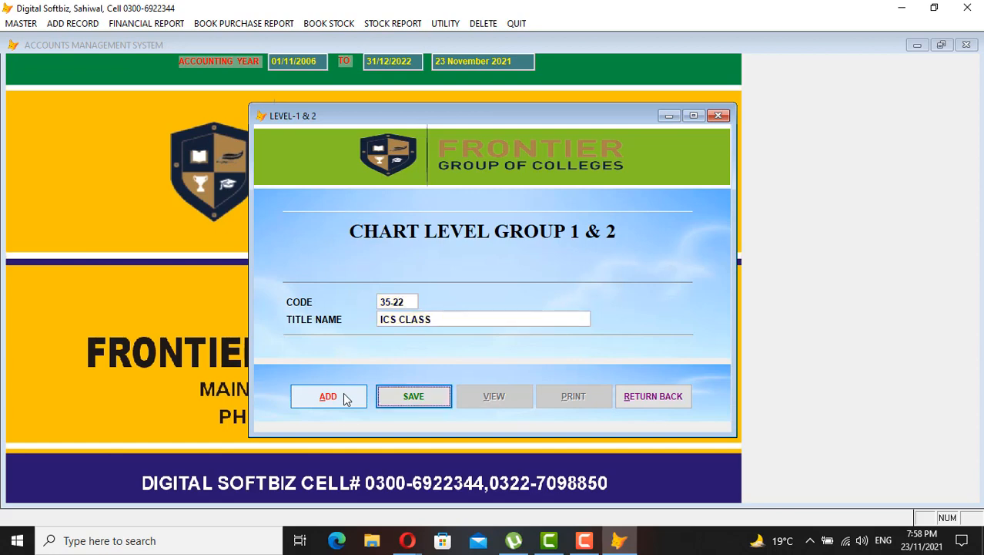
pyautogui.press('Return')
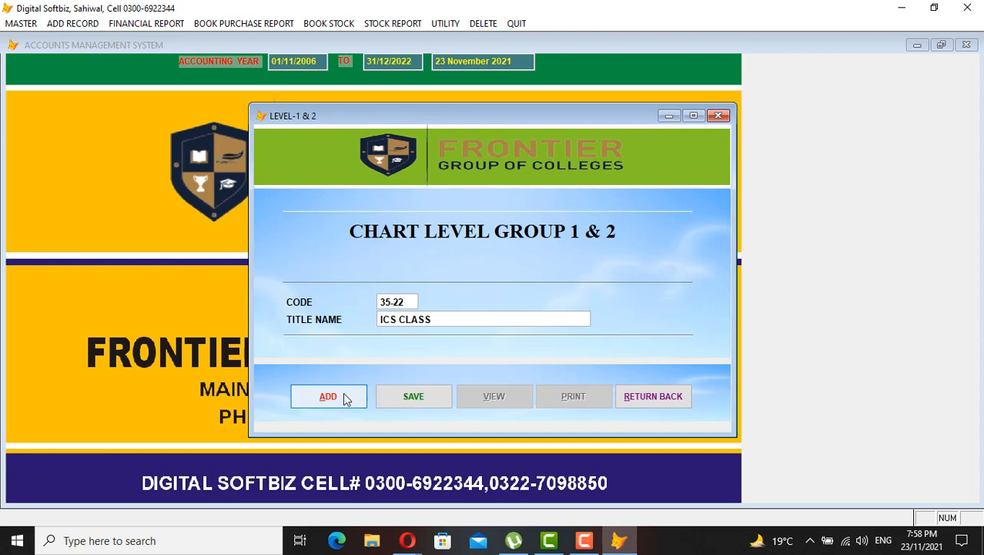
pyautogui.write('PART 1 BOYS')
pyautogui.press('Return')
pyautogui.press('Return')
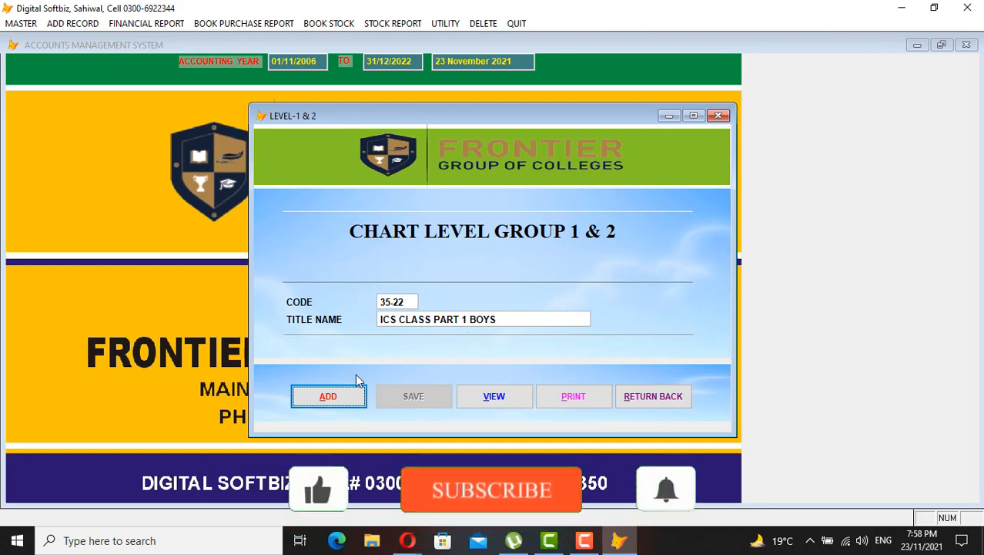
pyautogui.click(348, 397)
# Create account 50-22 titled ICS CLASS PART 1 BOYS INCOME and save the record
pyautogui.write('50')
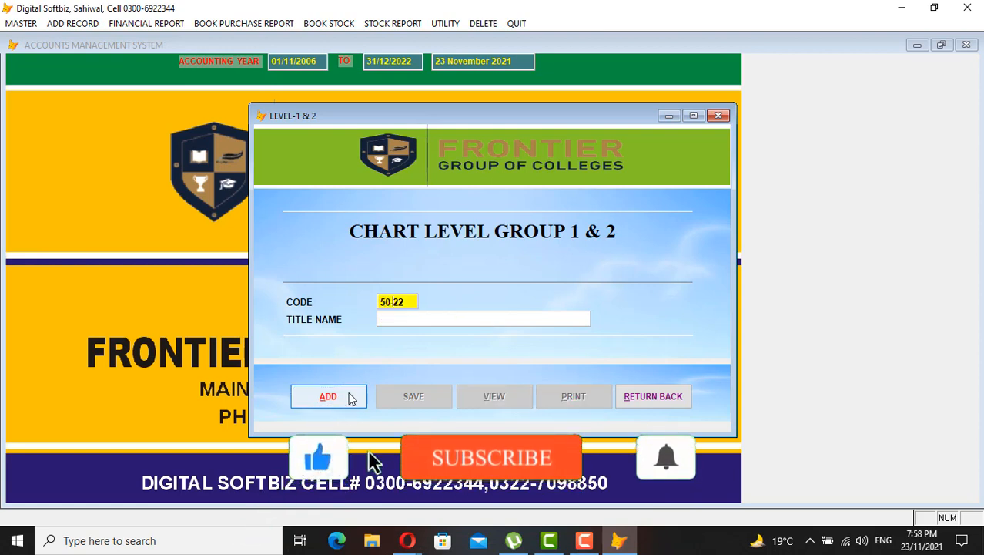
pyautogui.press('Return')
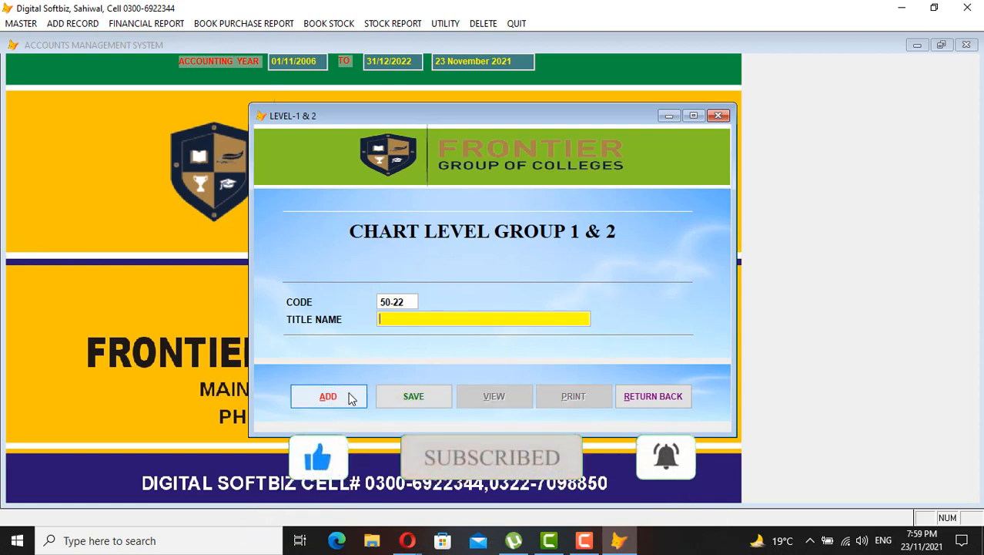
pyautogui.write('ICS CLASS BO')
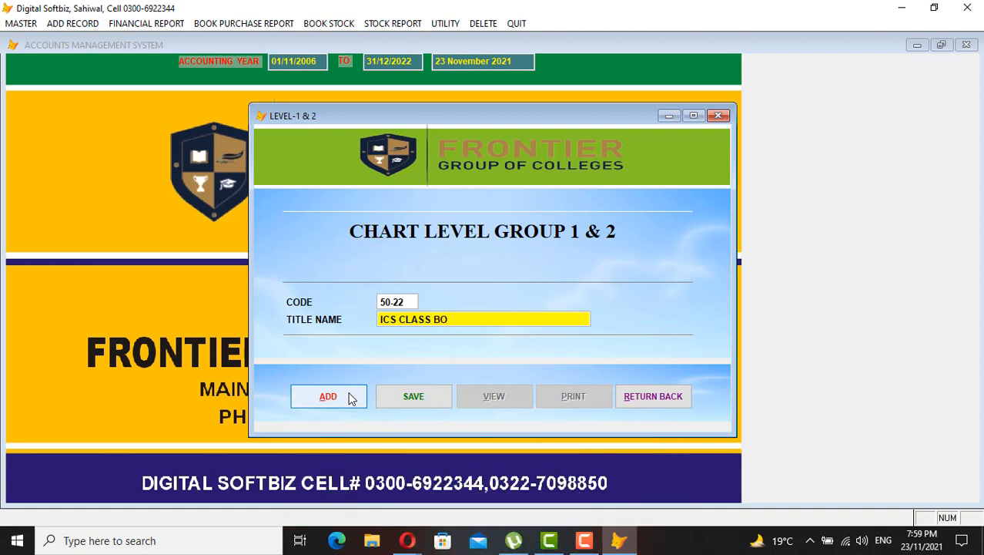
pyautogui.press('BackSpace')
pyautogui.press('BackSpace')
pyautogui.write('PART 1 BOYS INOME')
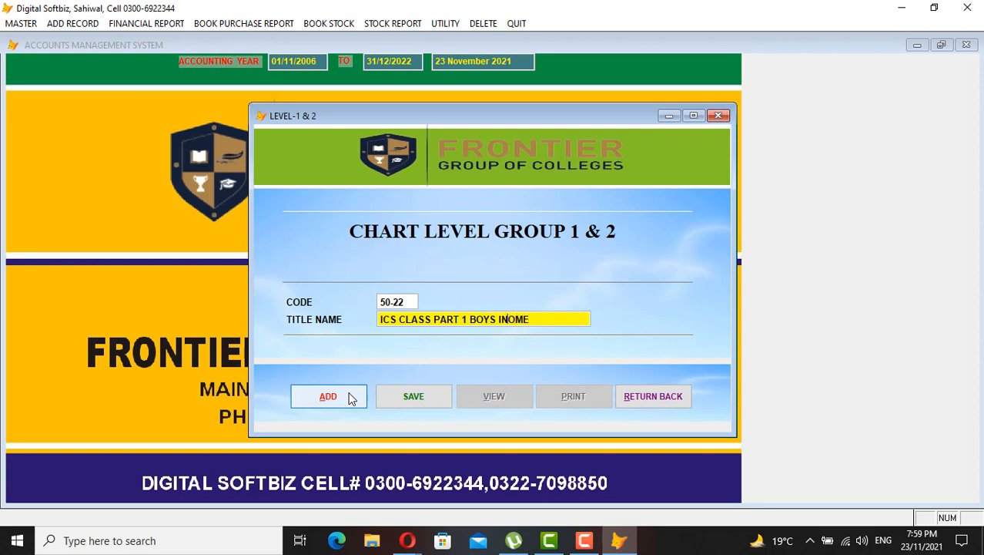
pyautogui.write('C')
pyautogui.press('Return')
pyautogui.press('Return')
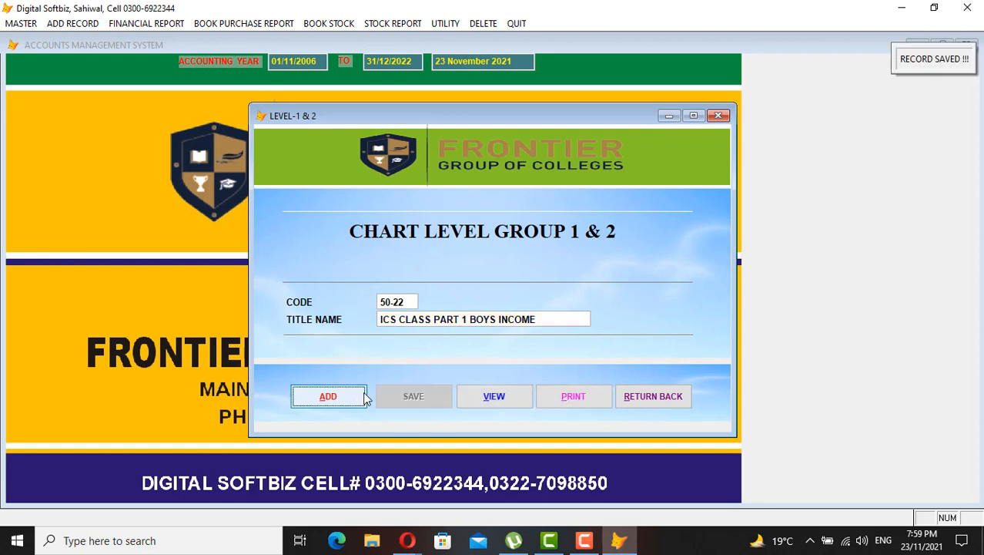
pyautogui.click(499, 402)
# Confirm 35-22 and 50-22 ICS CLASS PART 1 BOYS entries appear in the Level-1 & 2 list, then close it
pyautogui.scroll(-1, 456, 342)
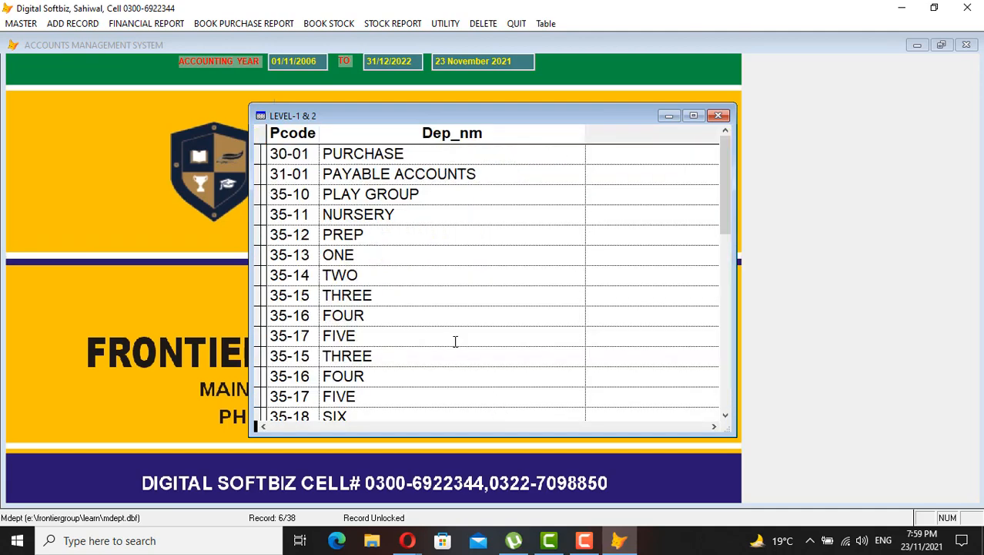
pyautogui.scroll(-1, 455, 341)
pyautogui.click(726, 417)
pyautogui.click(726, 417)
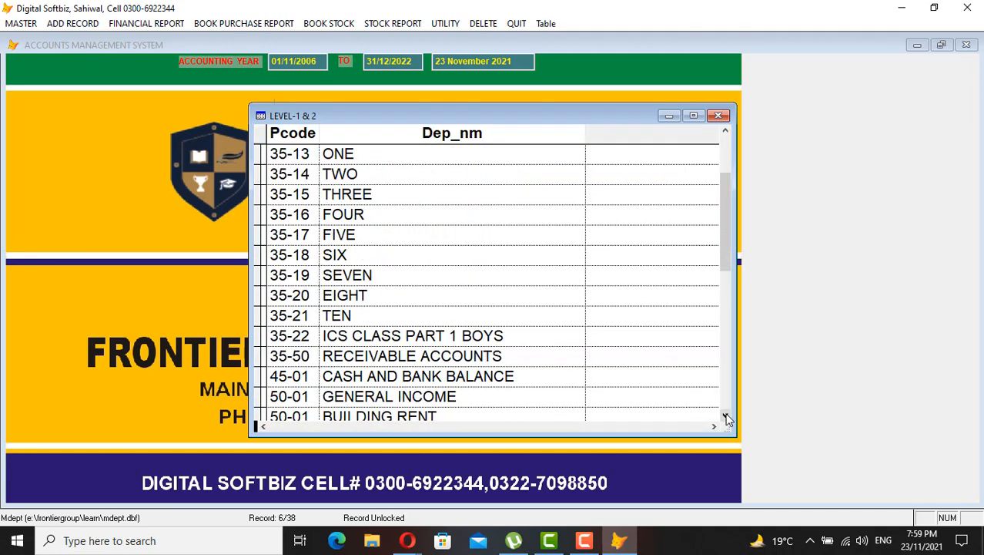
pyautogui.click(332, 342)
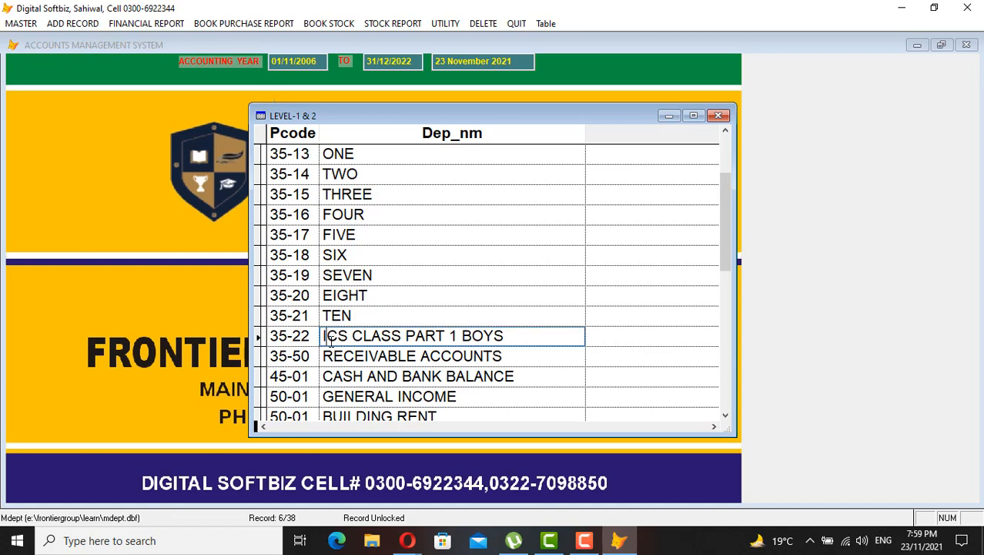
pyautogui.click(726, 417)
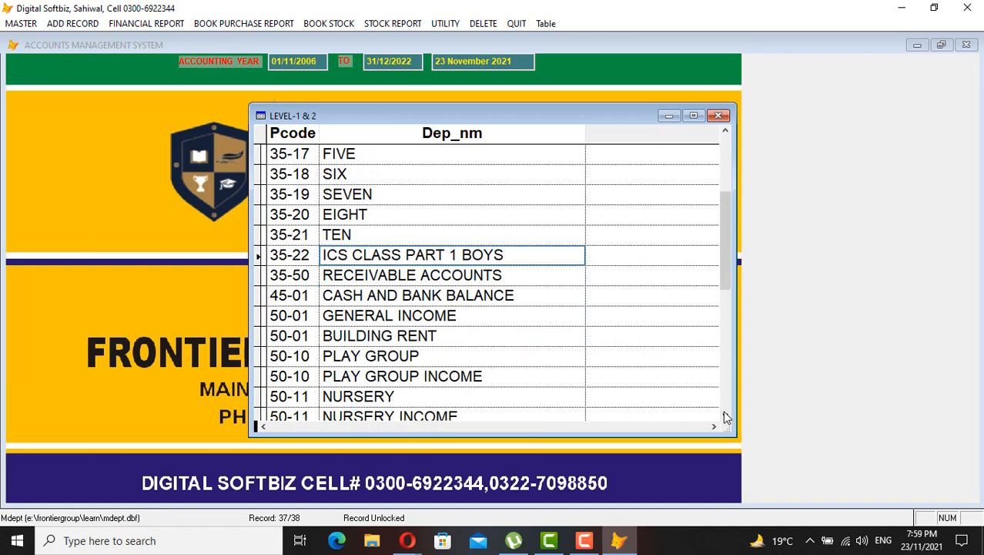
pyautogui.click(725, 131)
pyautogui.click(724, 131)
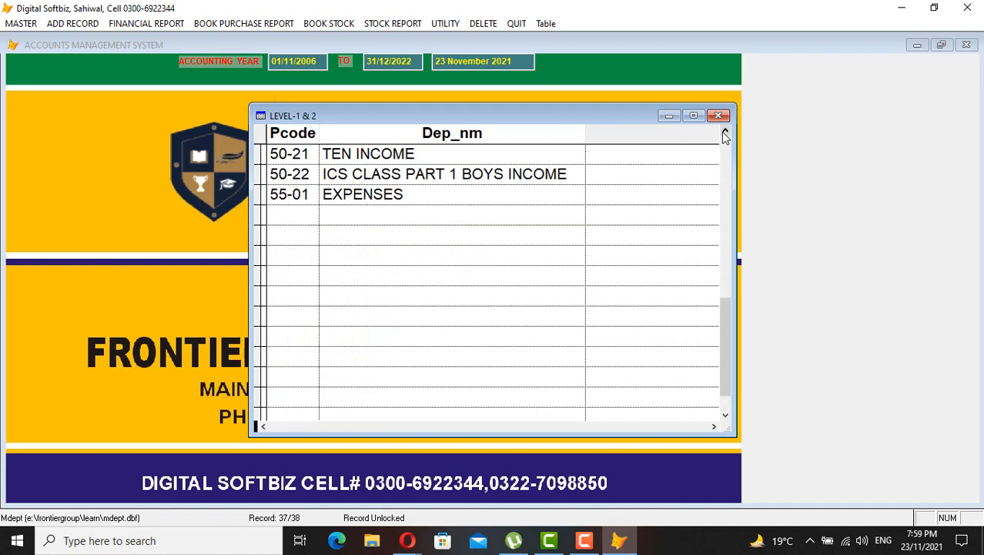
pyautogui.click(386, 174)
pyautogui.click(483, 174)
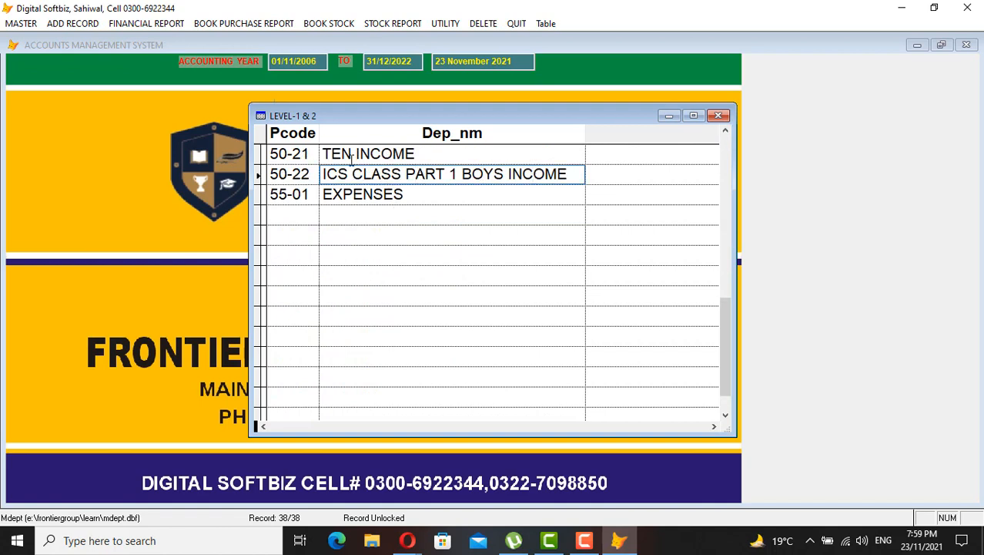
pyautogui.press('Escape')
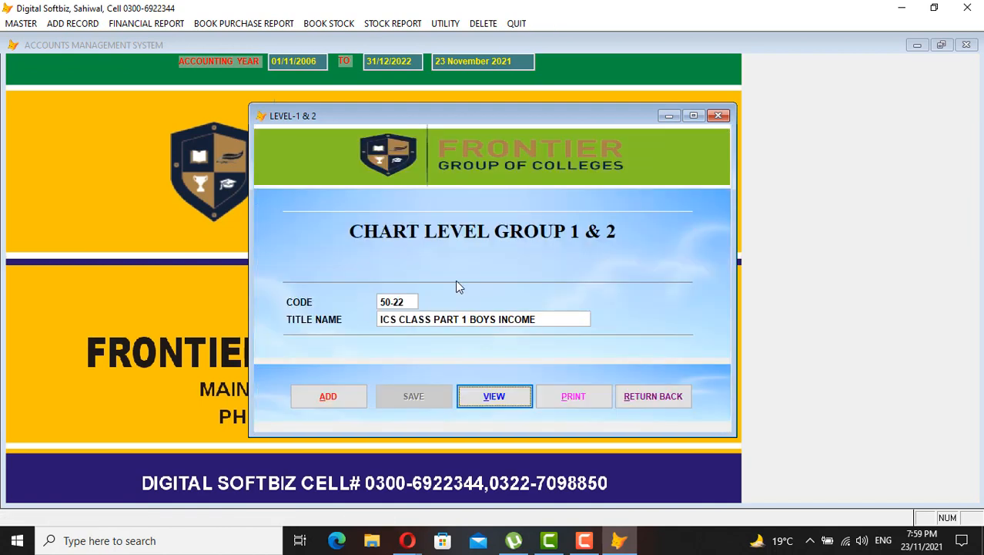
# Leave the Chart Level form with RETURN BACK and show the MASTER menu
pyautogui.click(656, 396)
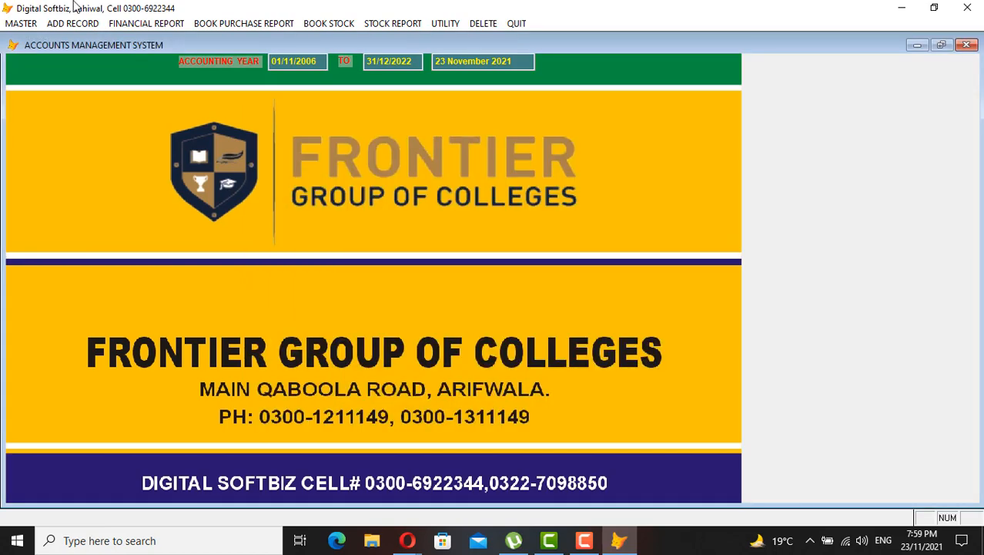
pyautogui.click(23, 23)
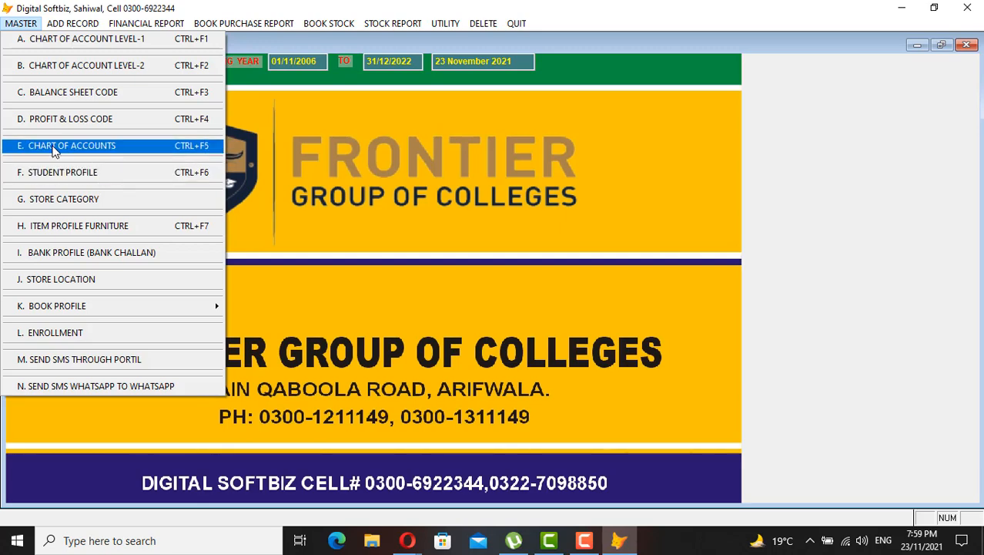
# In Chart of Accounts, try code 31-01-0001 and confirm it already belongs to SUPPLIER
pyautogui.click(92, 147)
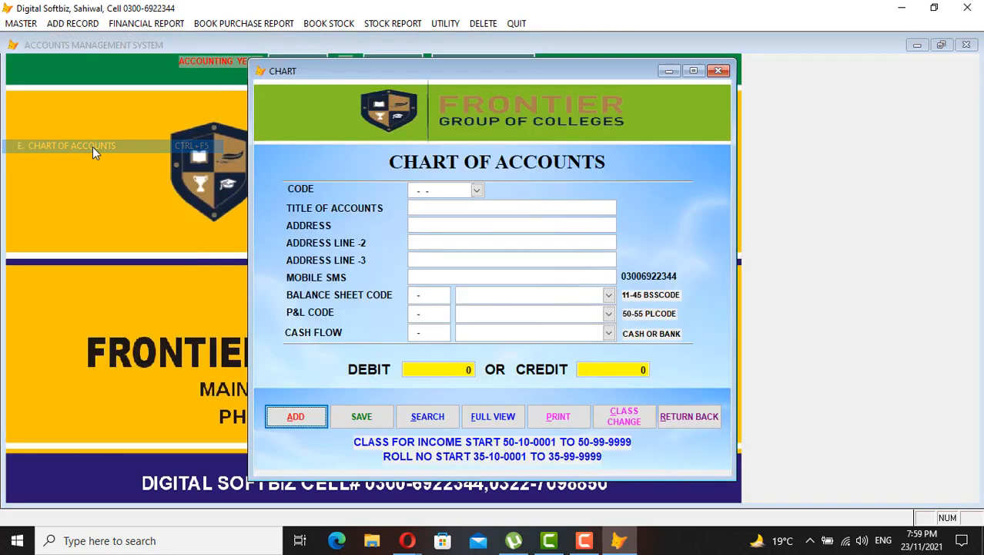
pyautogui.click(296, 417)
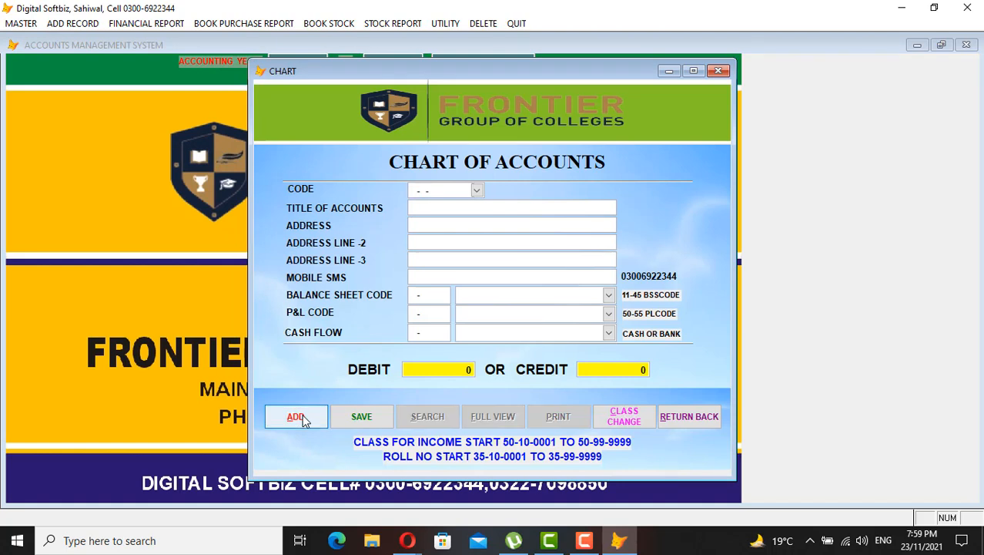
pyautogui.write('31-01-')
pyautogui.write('000')
pyautogui.write('2')
pyautogui.press('BackSpace')
pyautogui.press('BackSpace')
pyautogui.press('BackSpace')
pyautogui.write('9999')
pyautogui.press('BackSpace')
pyautogui.press('BackSpace')
pyautogui.press('BackSpace')
pyautogui.write('0001')
pyautogui.press('Return')
pyautogui.press('Return')
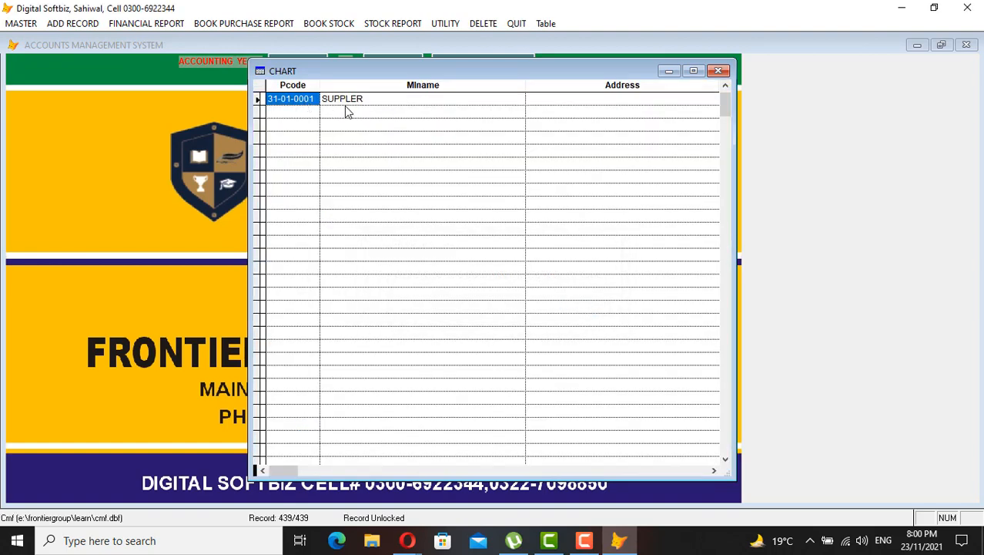
pyautogui.press('Escape')
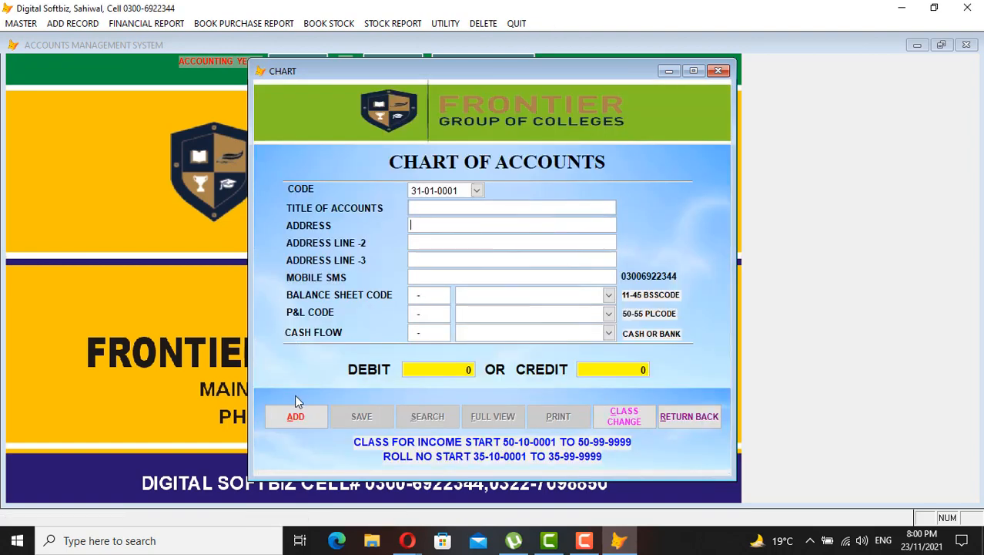
# Start account 31-01-0002 with the furniture supplier's name and mobile number
pyautogui.click(300, 421)
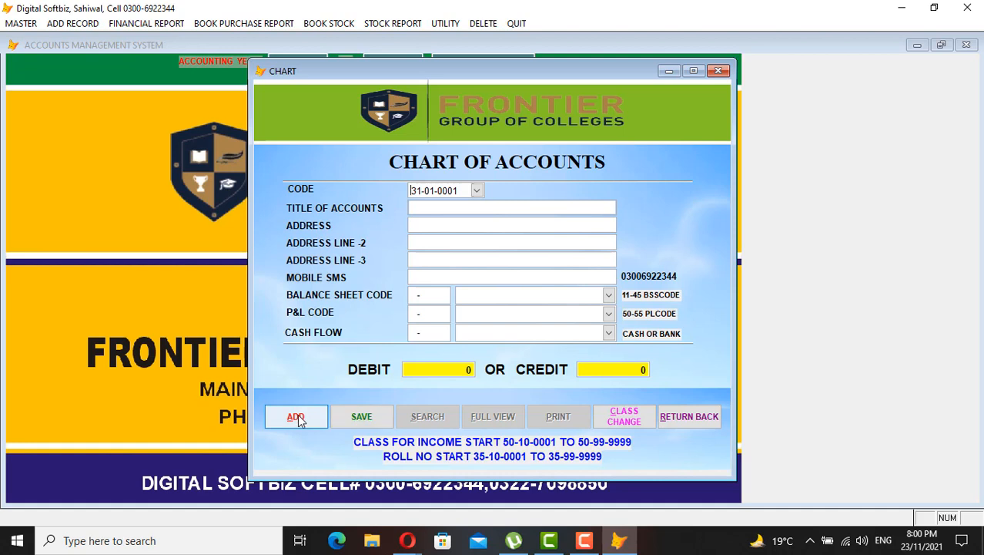
pyautogui.write('31010002')
pyautogui.press('Return')
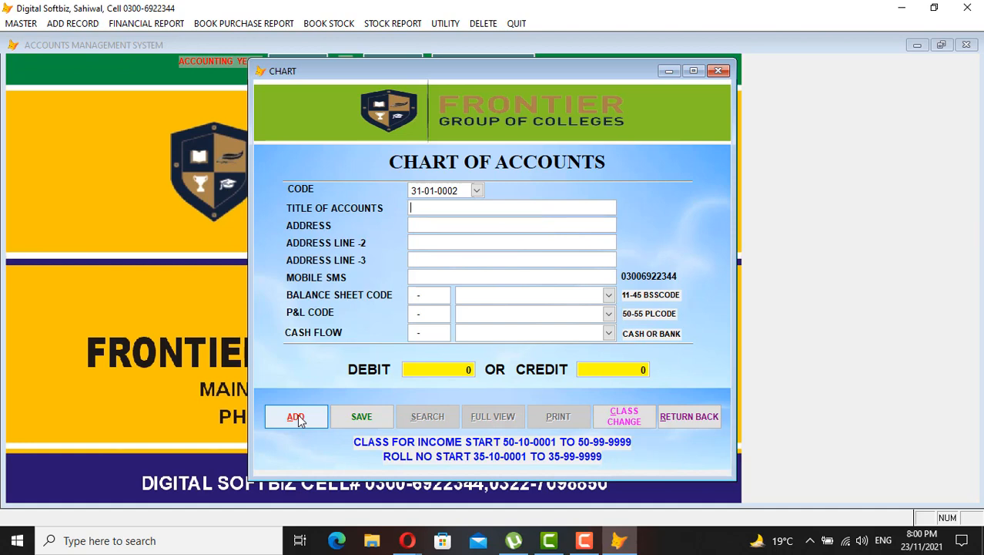
pyautogui.write('IMRAN FURNETURE')
pyautogui.press('Return')
pyautogui.press('Return')
pyautogui.press('Return')
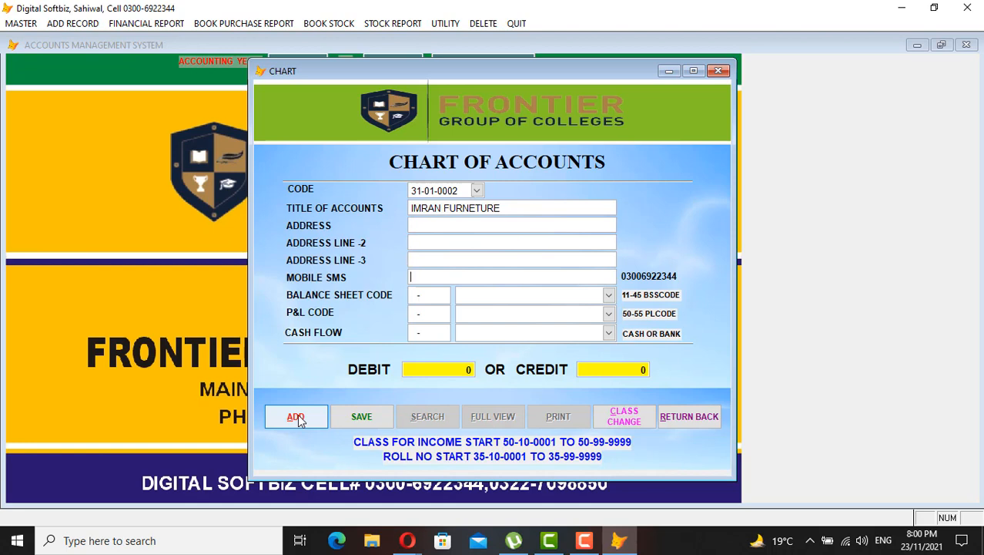
pyautogui.write('0333333333')
pyautogui.press('Return')
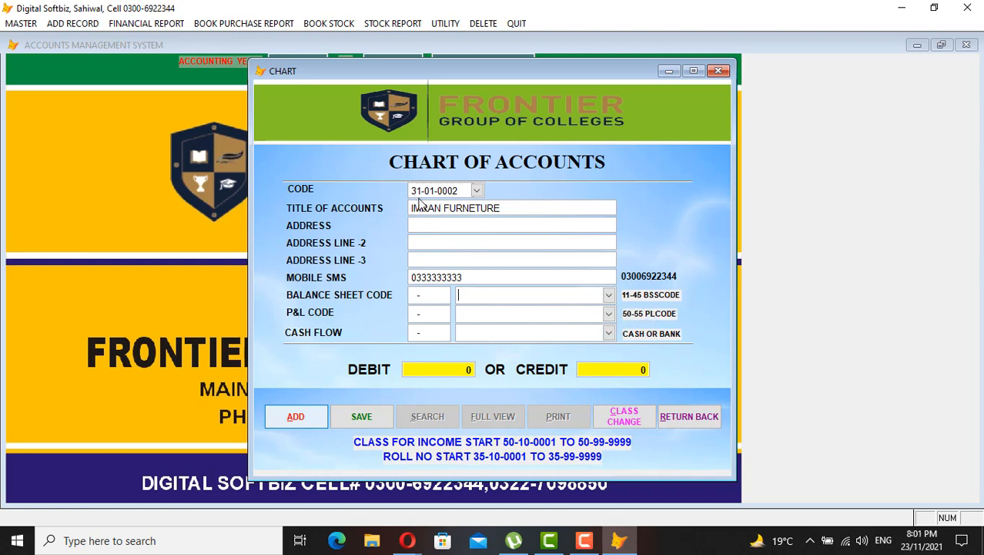
# Set the balance sheet code to PAYABLE with a 100,000 credit and save the account
pyautogui.click(608, 294)
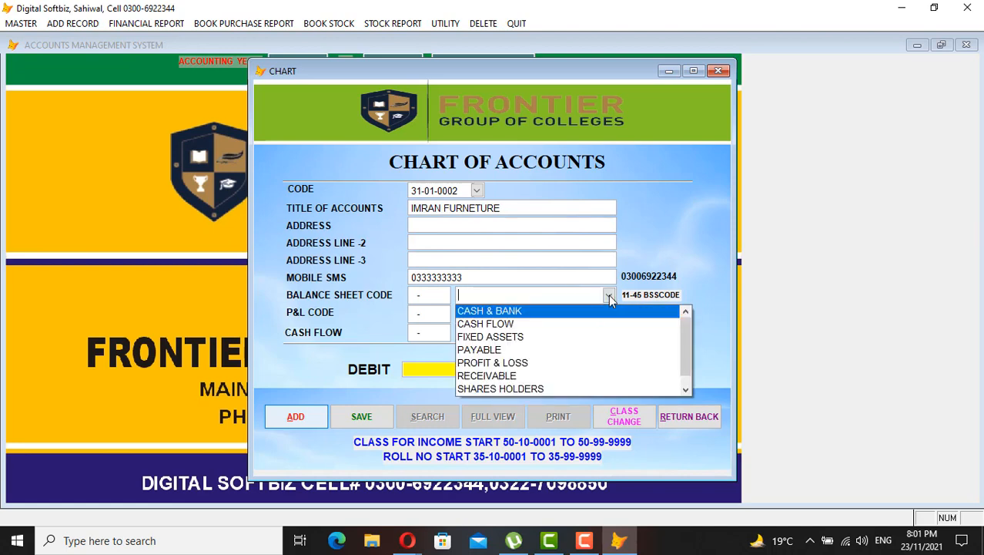
pyautogui.click(573, 349)
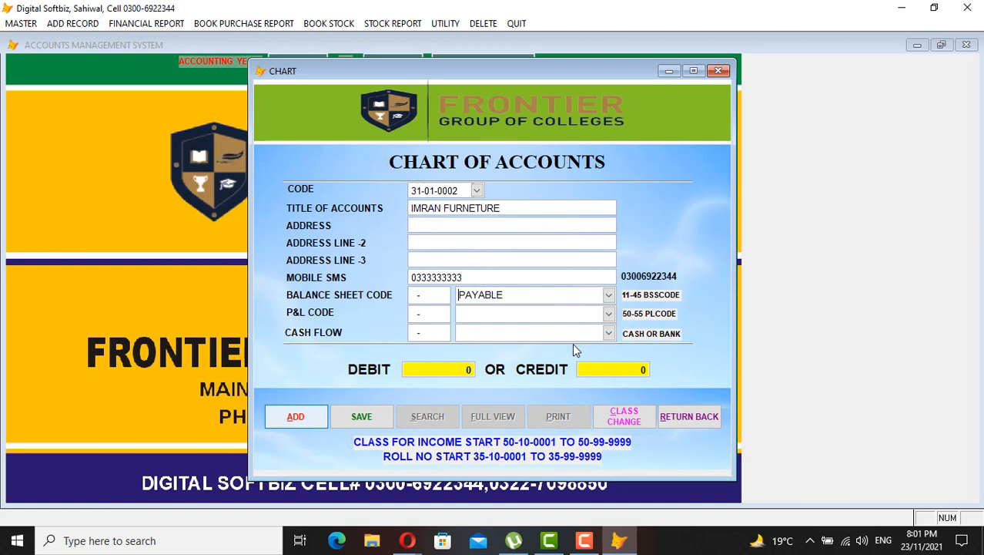
pyautogui.press('Return')
pyautogui.press('Return')
pyautogui.press('Return')
pyautogui.press('Return')
pyautogui.write('100000')
pyautogui.press('Return')
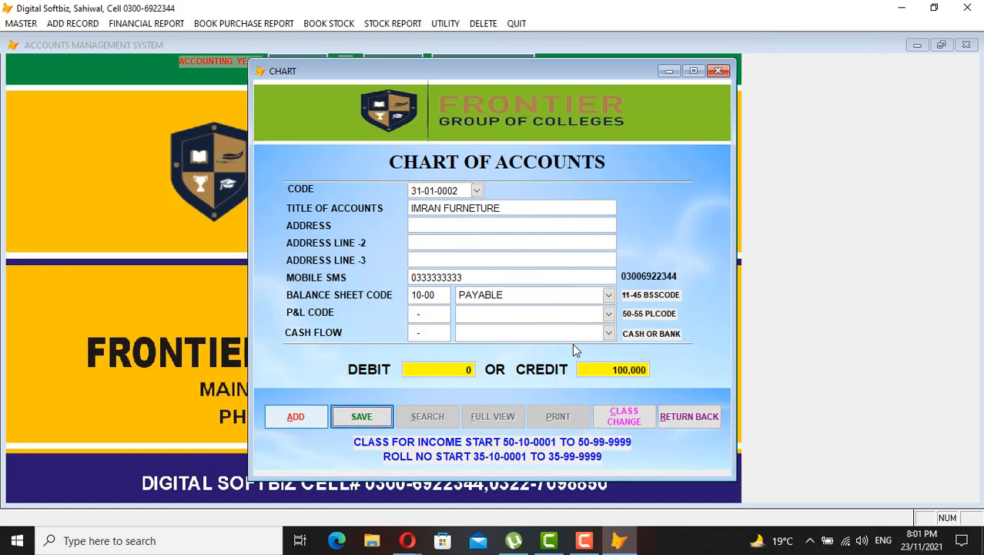
pyautogui.press('Return')
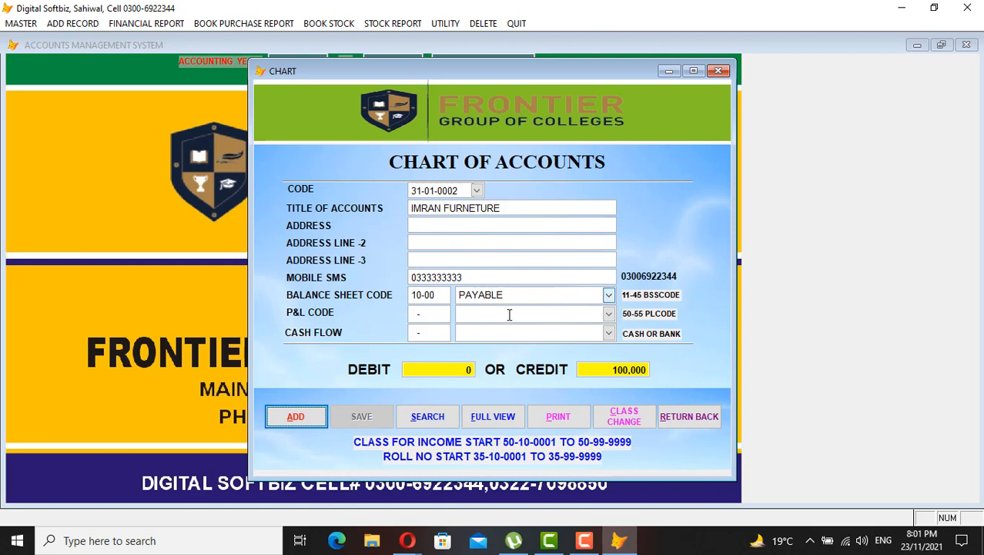
pyautogui.click(295, 416)
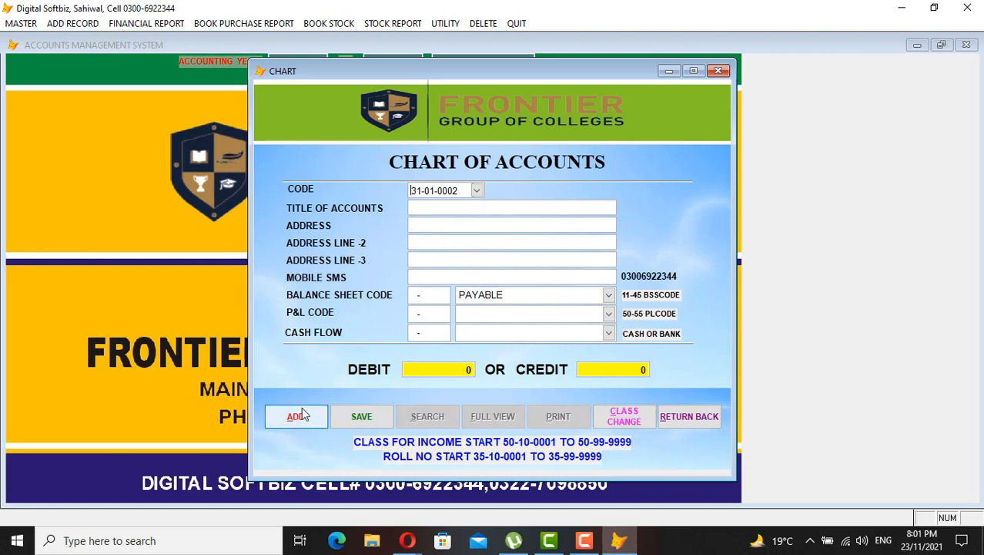
# Enter account code 35-01-0001 with the student's name as the account title
pyautogui.write('3')
pyautogui.press('End')
pyautogui.press('BackSpace')
pyautogui.write('1')
pyautogui.press('Return')
pyautogui.write('JAMIL')
pyautogui.press('Return')
pyautogui.press('Return')
pyautogui.press('Return')
pyautogui.press('Return')
pyautogui.press('Return')
# Classify the account as RECEIVABLE with a 100,000 debit balance and save it
pyautogui.press('BackSpace')
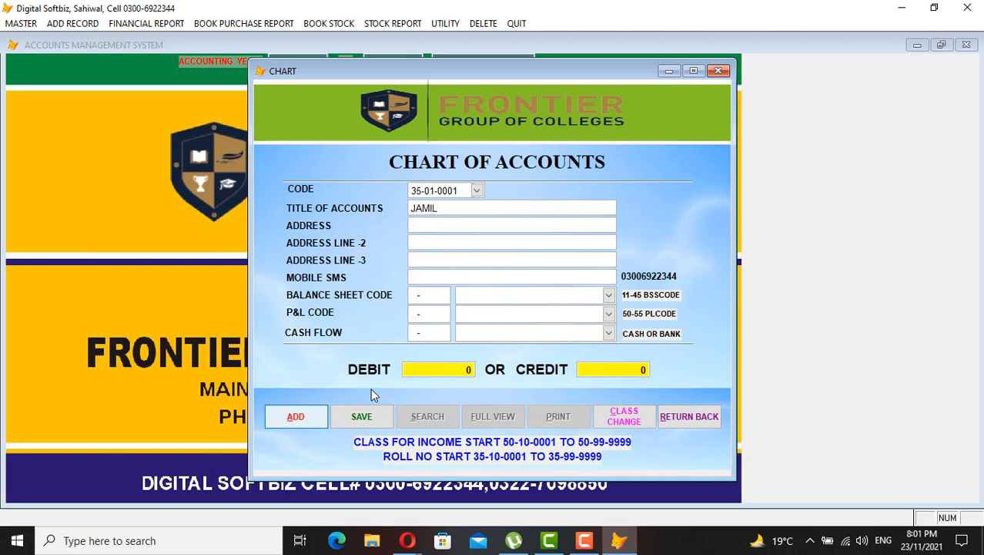
pyautogui.click(607, 294)
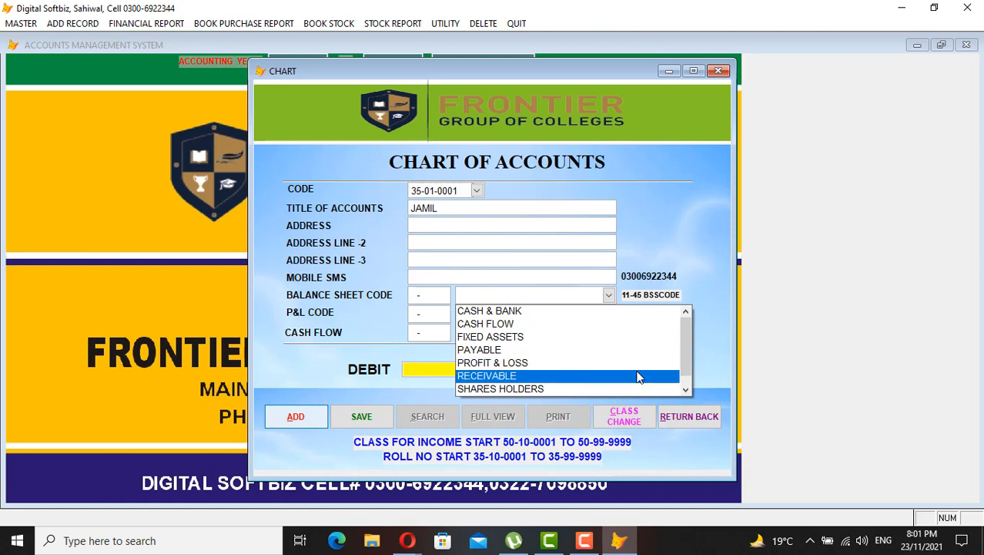
pyautogui.click(637, 375)
pyautogui.press('Return')
pyautogui.press('Return')
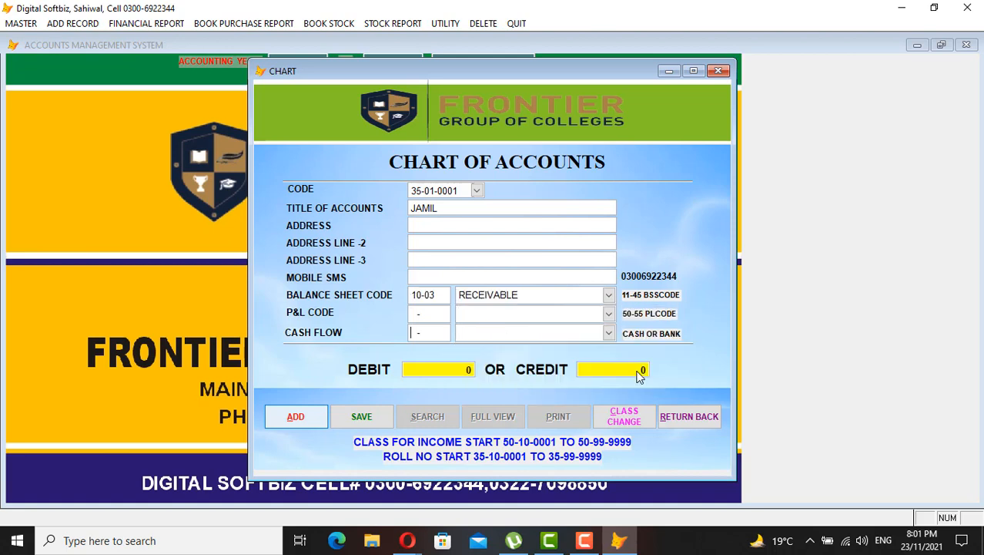
pyautogui.write('10000000')
pyautogui.press('Return')
pyautogui.press('Return')
pyautogui.press('Return')
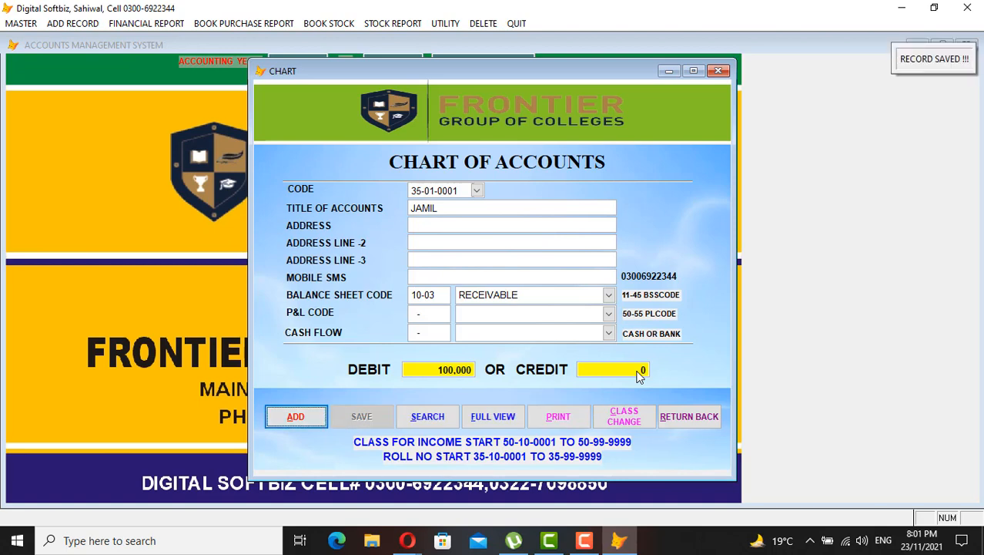
pyautogui.press('Return')
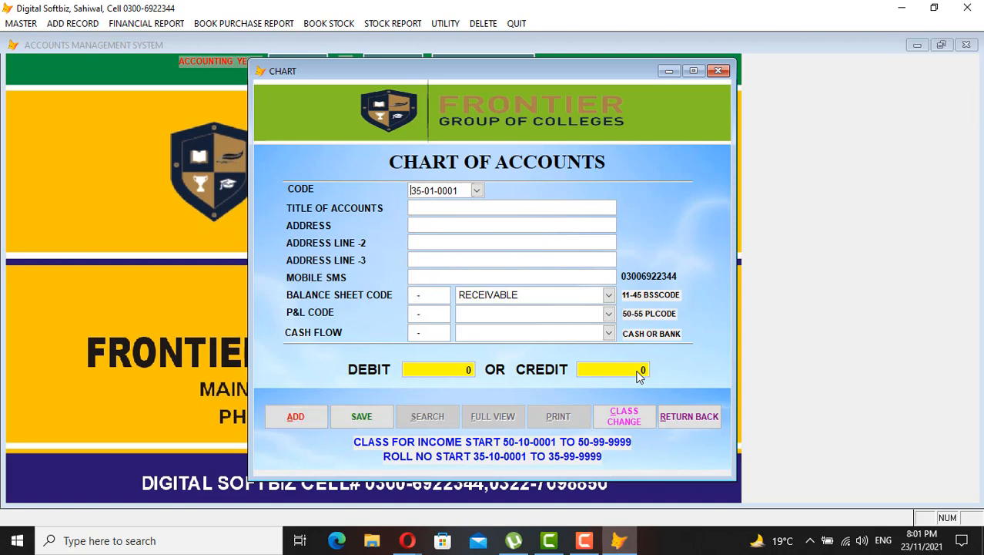
# Find that 45-01-0001 already exists, then start account 45-01-0002 titled MCB BANK
pyautogui.write('45-01-0001')
pyautogui.press('Return')
pyautogui.press('Return')
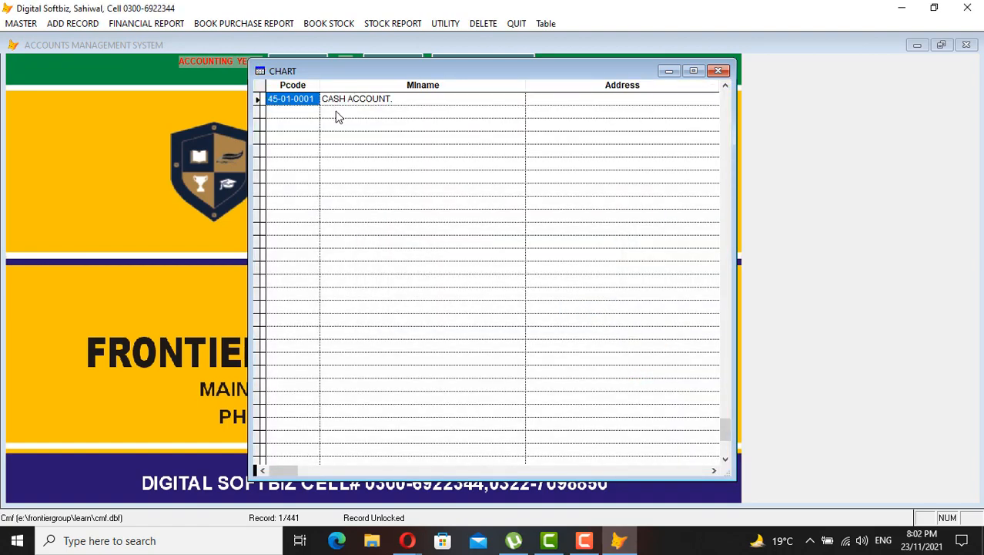
pyautogui.press('Escape')
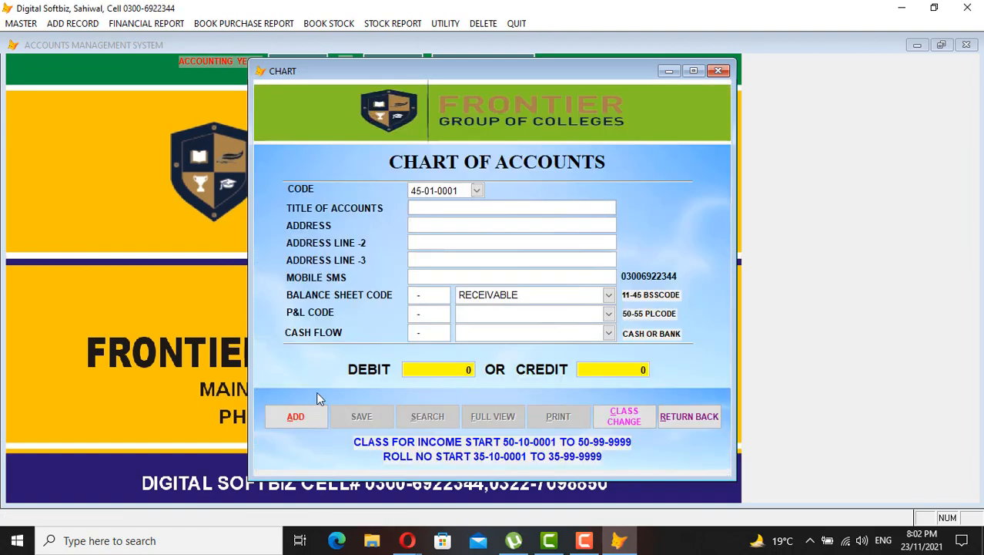
pyautogui.click(296, 417)
pyautogui.write('45010002')
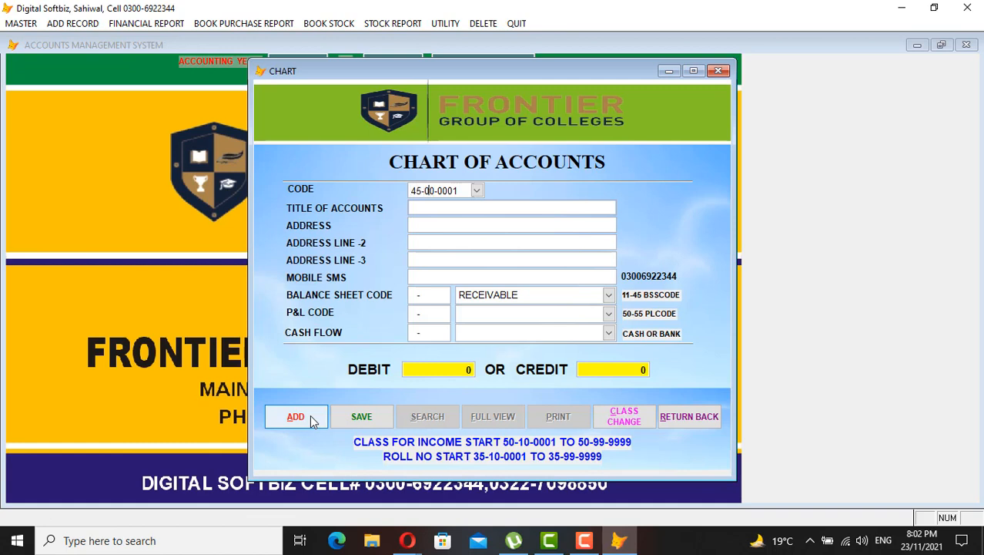
pyautogui.press('Return')
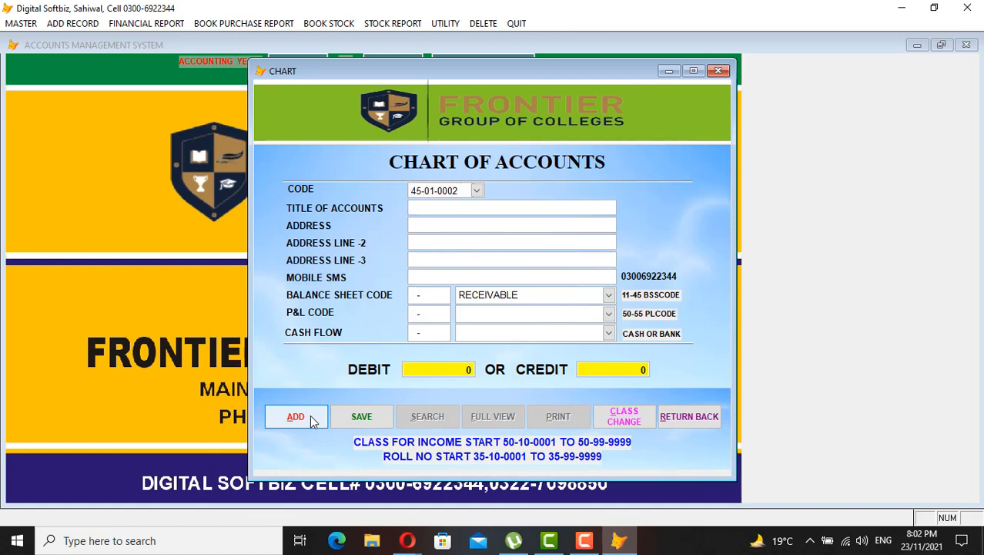
pyautogui.write('M')
pyautogui.write('CB ')
pyautogui.write('A/C')
pyautogui.press('BackSpace')
pyautogui.press('BackSpace')
pyautogui.press('BackSpace')
pyautogui.write('BANK')
# Classify MCB BANK under the CASH & BANK balance sheet group and CASH FLOW
pyautogui.press('Return')
pyautogui.press('Return')
pyautogui.press('Return')
pyautogui.press('Return')
pyautogui.press('Down')
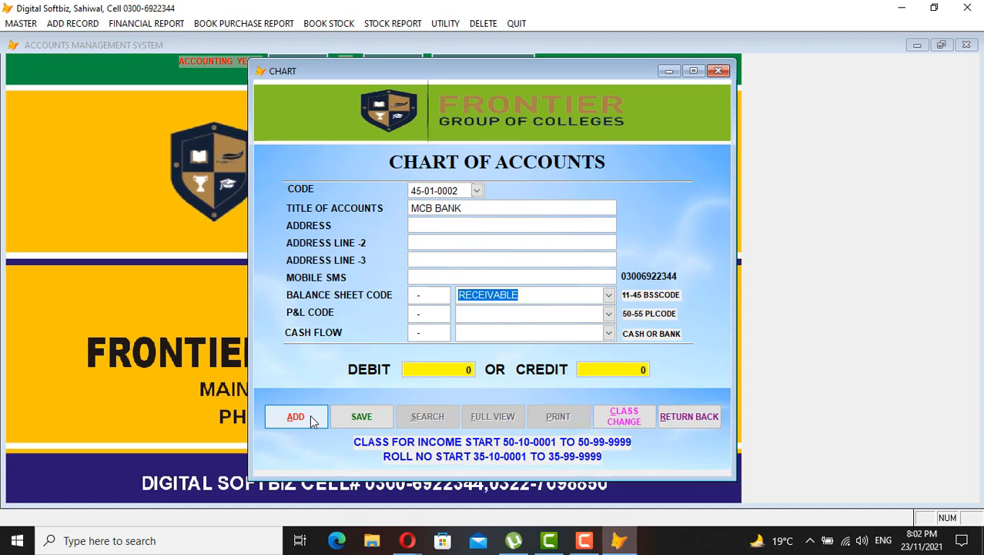
pyautogui.press('BackSpace')
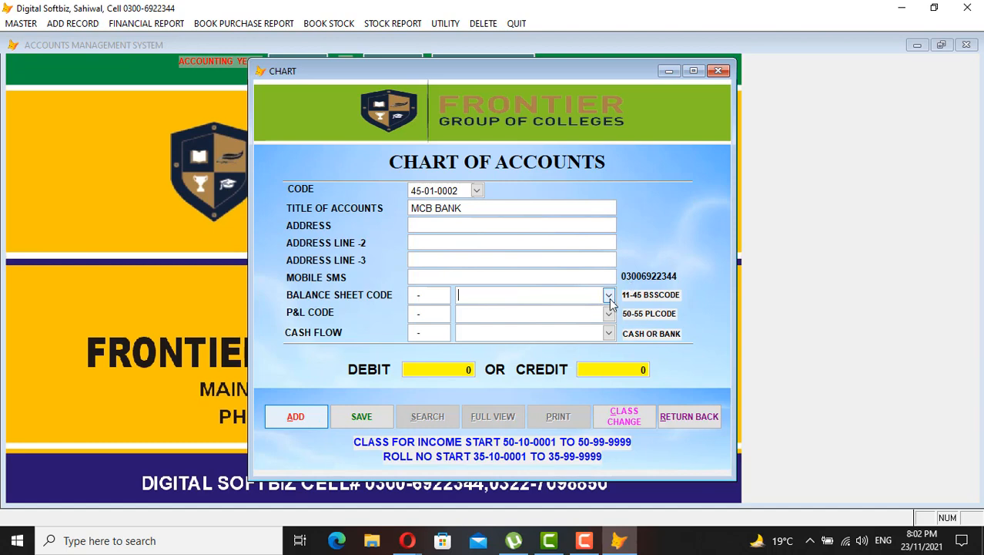
pyautogui.click(609, 298)
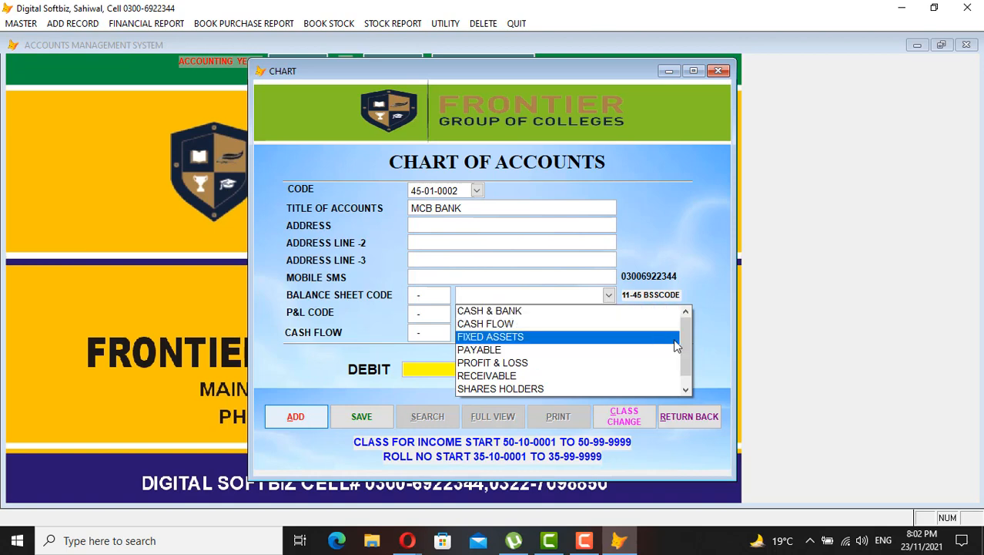
pyautogui.moveTo(684, 348); pyautogui.dragTo(692, 305)
pyautogui.click(546, 312)
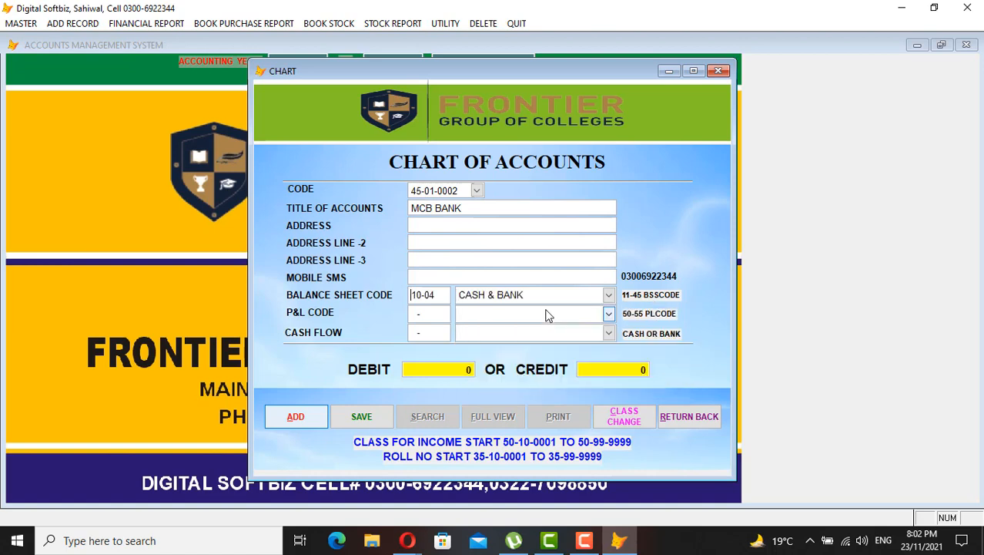
pyautogui.press('Return')
pyautogui.press('Return')
pyautogui.press('Return')
pyautogui.click(608, 333)
pyautogui.click(544, 360)
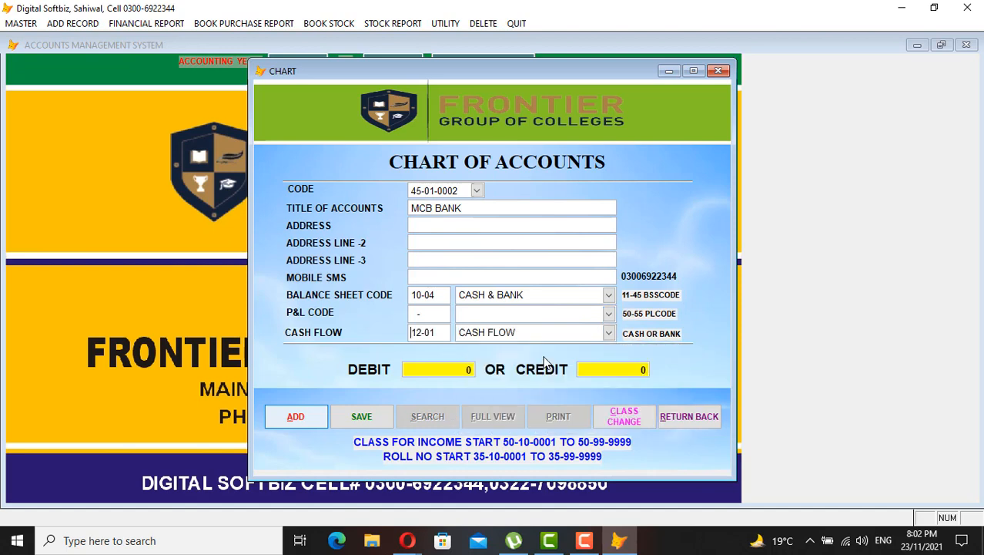
# Enter a 1,200,000 opening debit, save, and close the chart of accounts
pyautogui.press('Return')
pyautogui.write('1,2')
pyautogui.write('00,000')
pyautogui.press('Return')
pyautogui.press('Return')
pyautogui.press('Return')
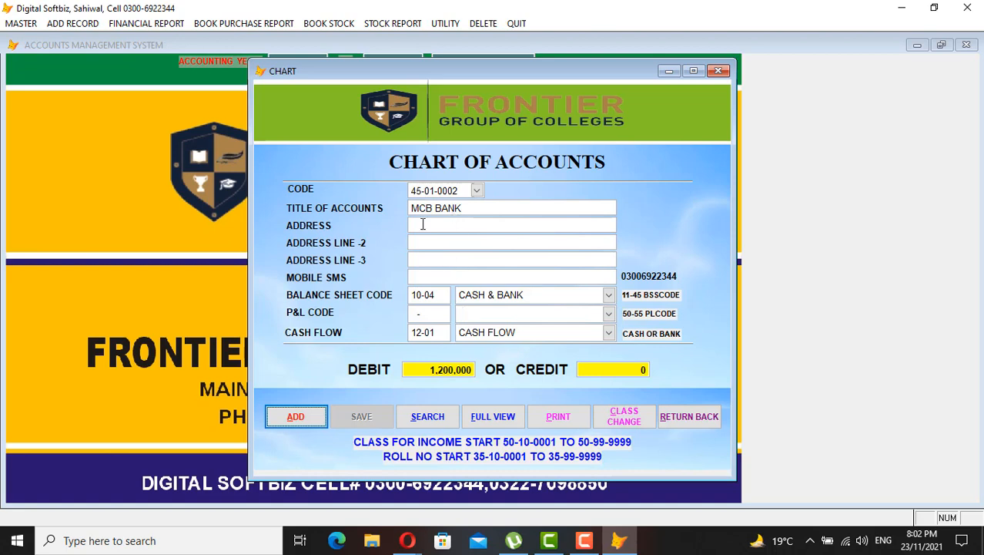
pyautogui.click(689, 419)
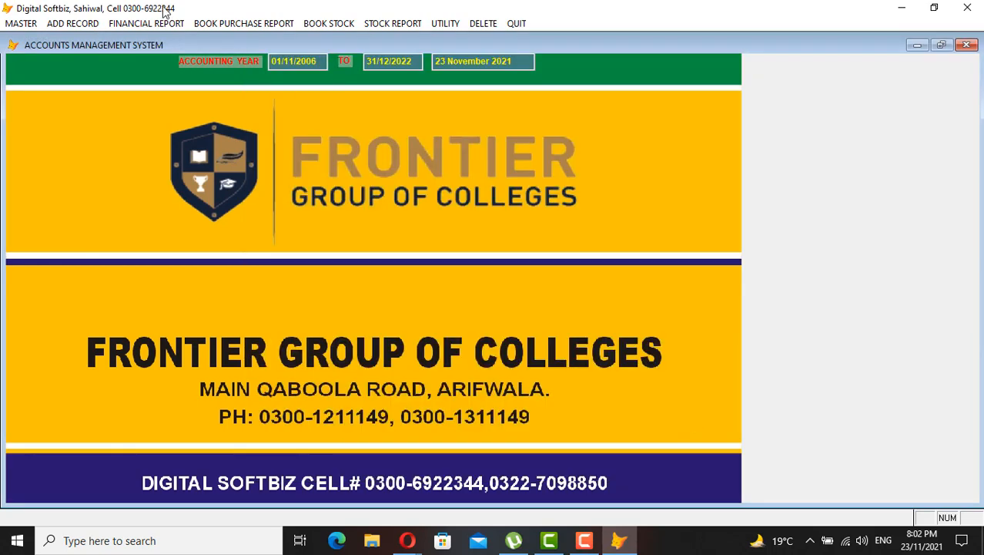
pyautogui.click(162, 24)
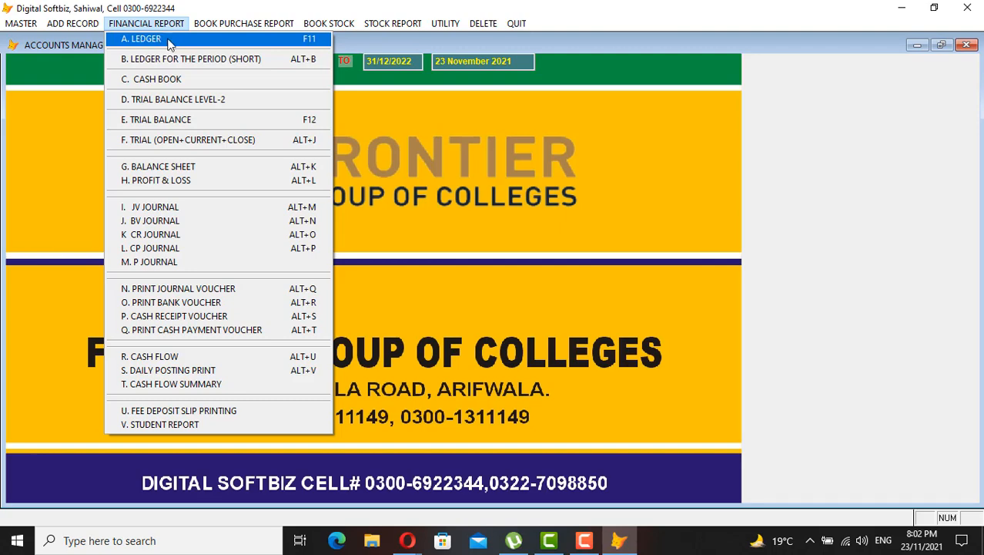
pyautogui.click(175, 43)
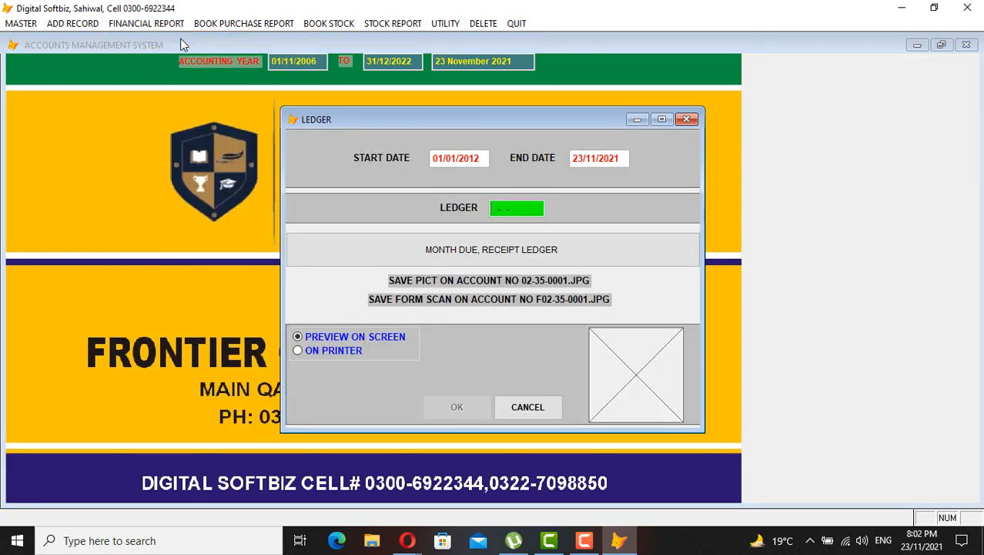
pyautogui.press('Return')
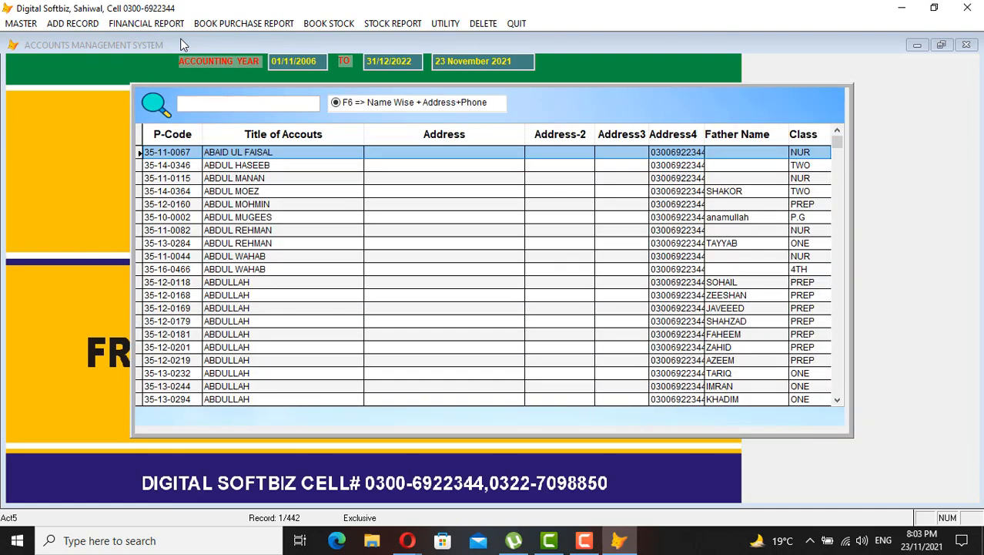
pyautogui.press('Down')
pyautogui.press('Down')
pyautogui.press('Down')
pyautogui.press('Down')
pyautogui.press('Down')
pyautogui.press('Down')
pyautogui.press('Down')
pyautogui.press('Down')
pyautogui.press('Down')
pyautogui.press('Down')
pyautogui.press('Down')
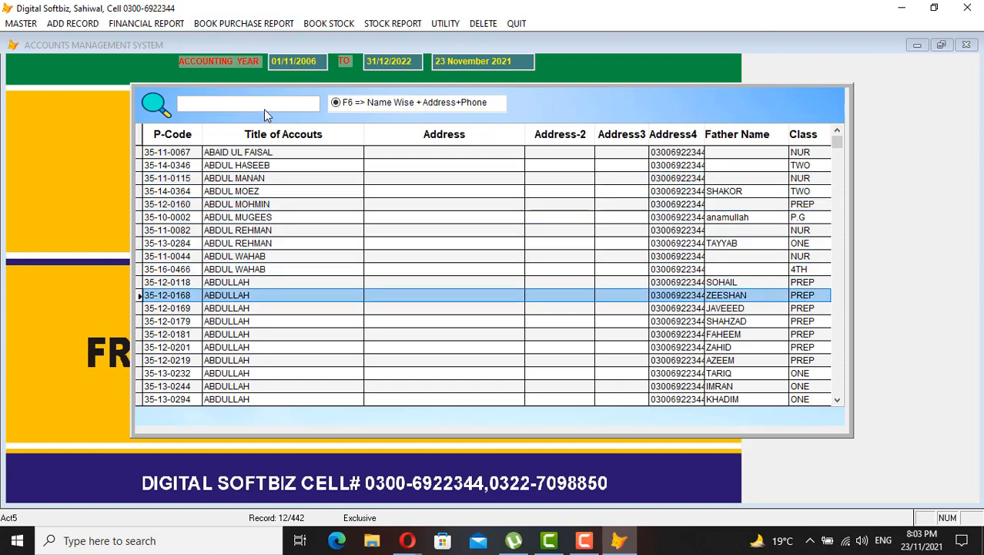
pyautogui.write('IMRAN')
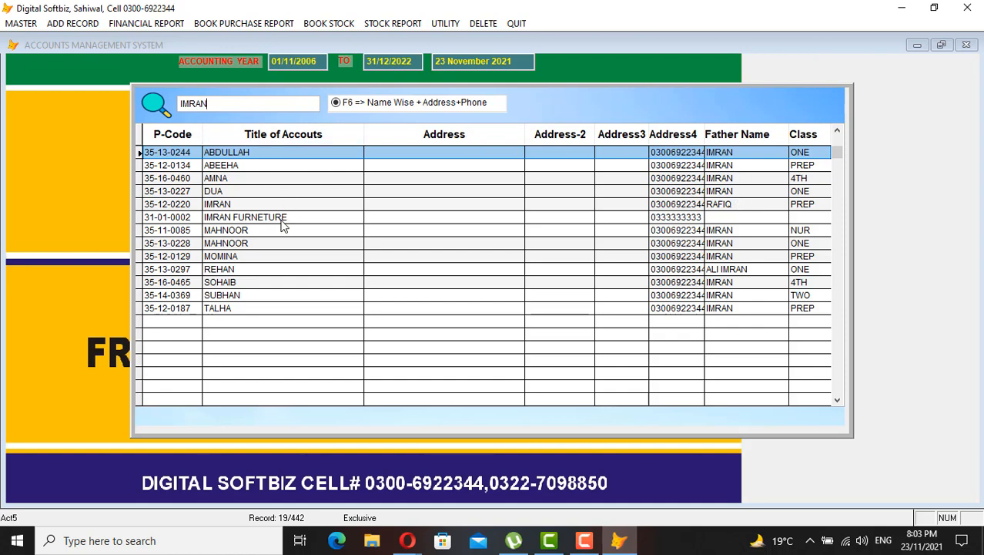
pyautogui.press('Down')
pyautogui.press('Down')
pyautogui.press('Down')
pyautogui.press('Down')
pyautogui.press('Down')
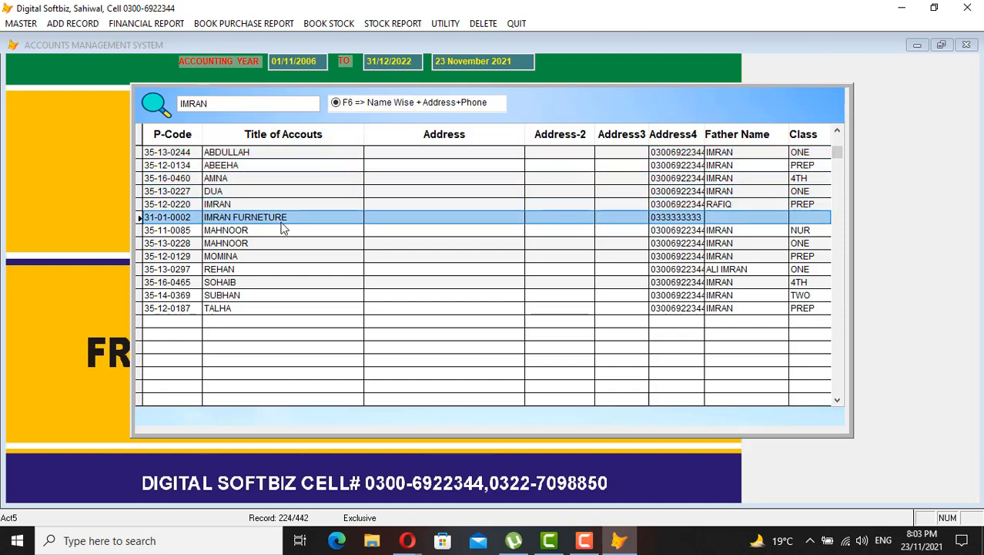
pyautogui.press('Return')
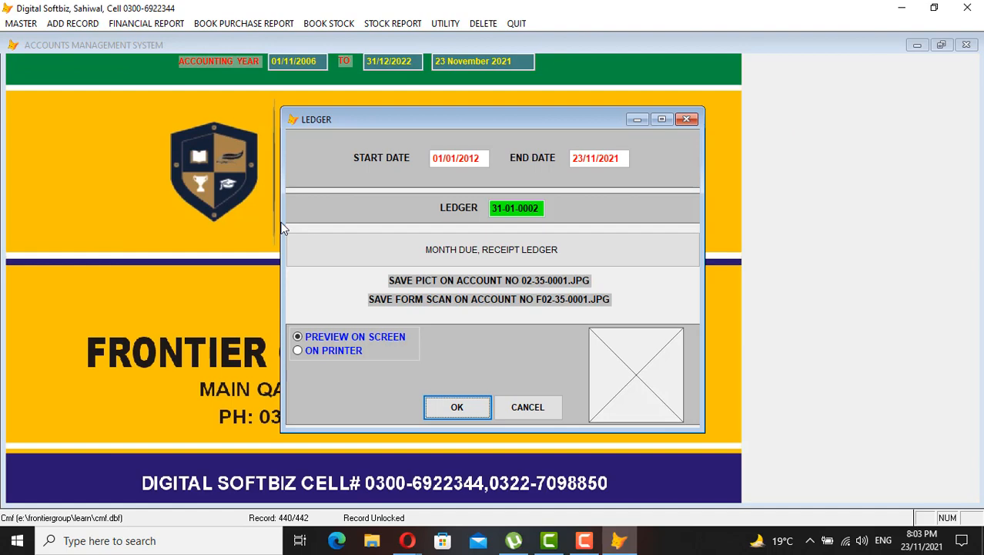
pyautogui.press('Return')
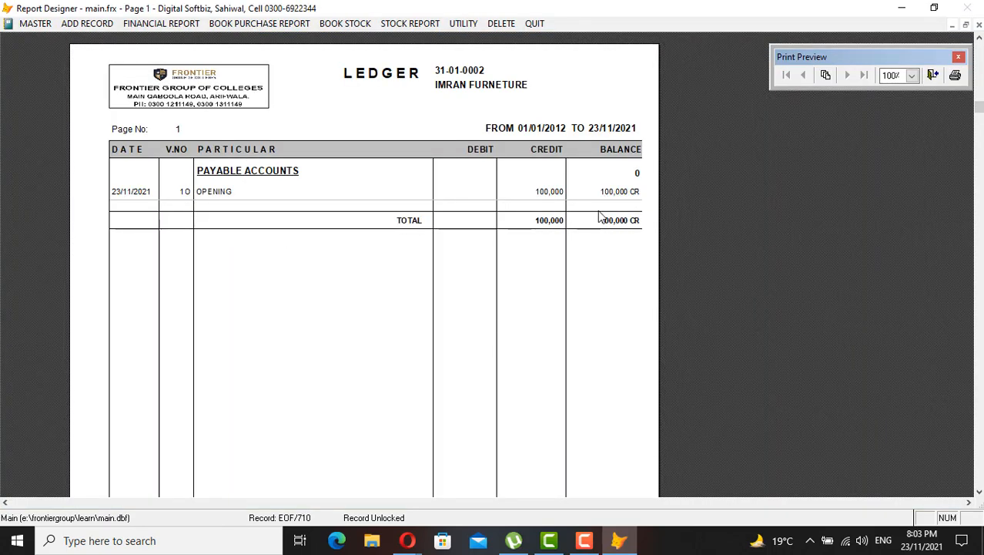
pyautogui.press('Escape')
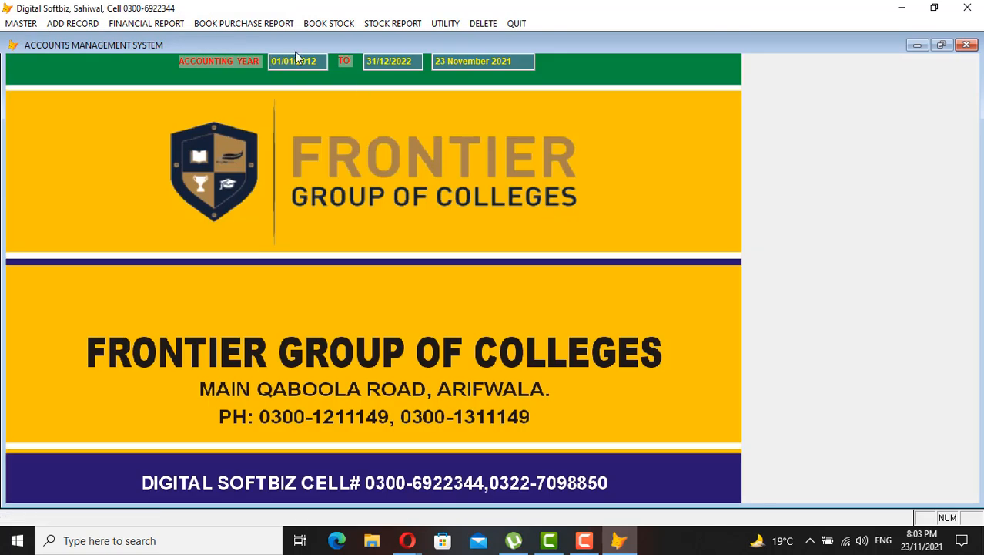
pyautogui.click(158, 24)
pyautogui.click(170, 37)
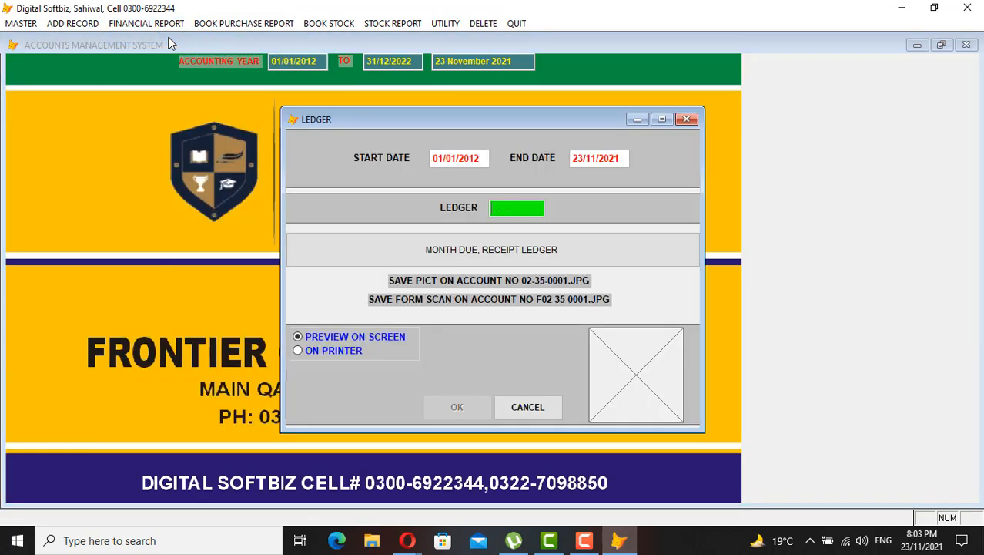
pyautogui.press('Return')
pyautogui.write('JAM')
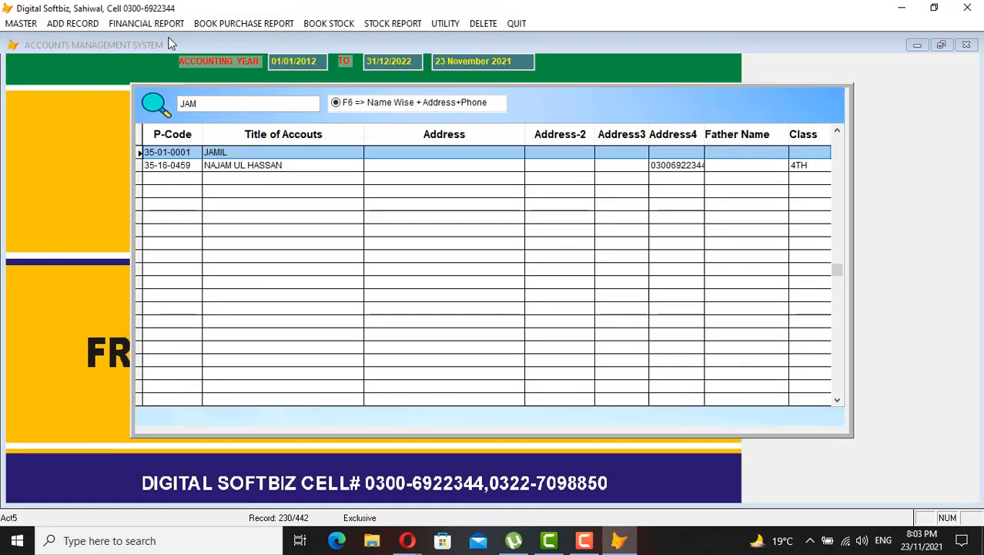
pyautogui.press('Return')
pyautogui.press('Return')
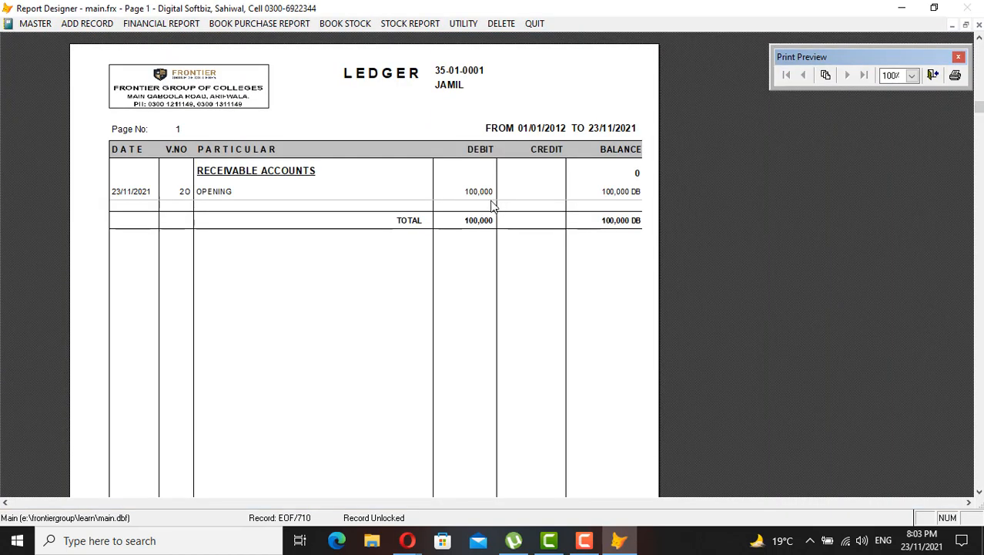
pyautogui.press('Escape')
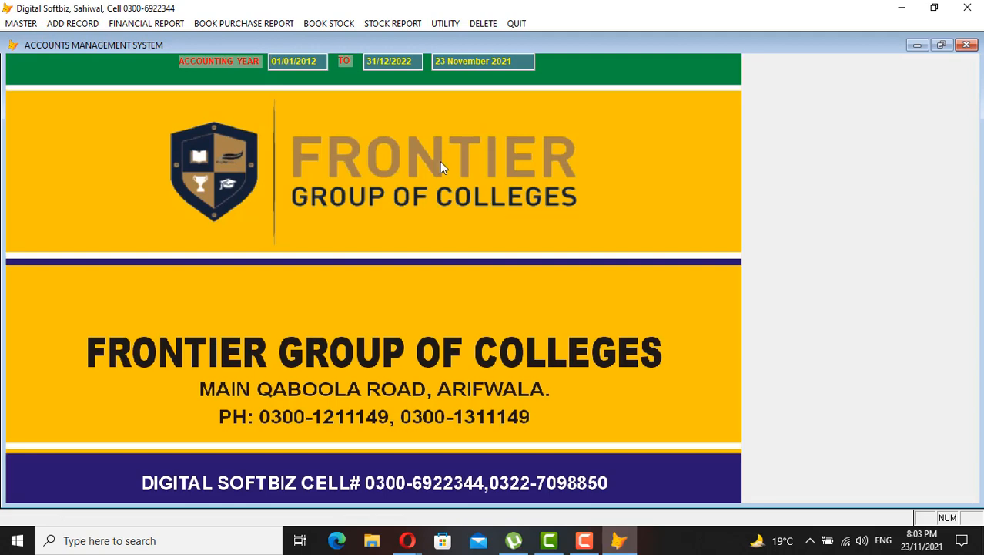
pyautogui.click(147, 26)
pyautogui.click(158, 36)
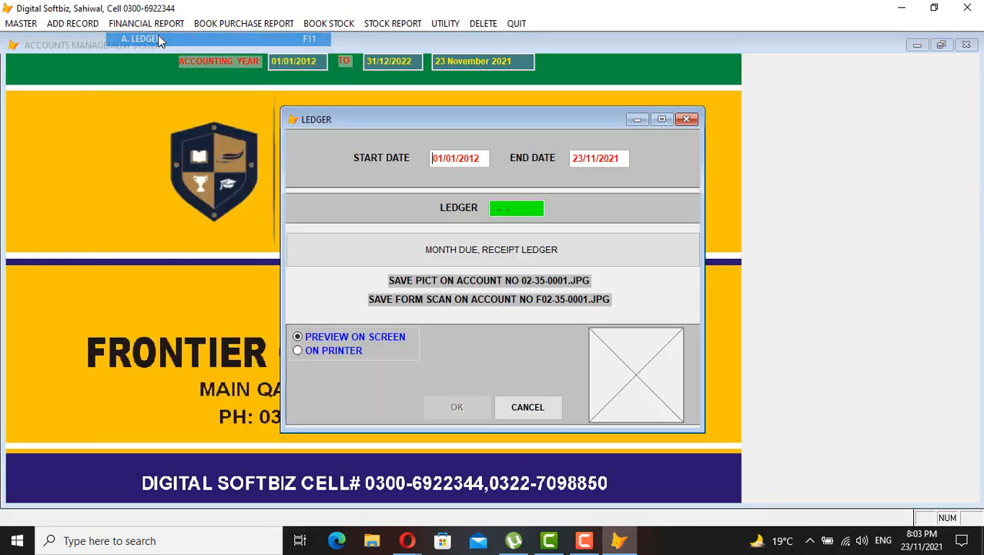
pyautogui.press('Return')
pyautogui.write('MCB')
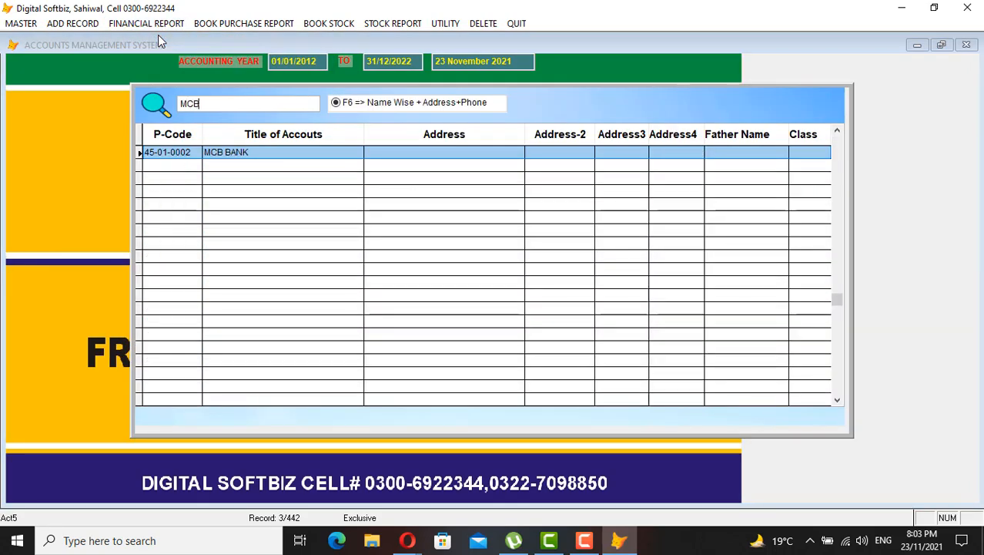
pyautogui.press('Return')
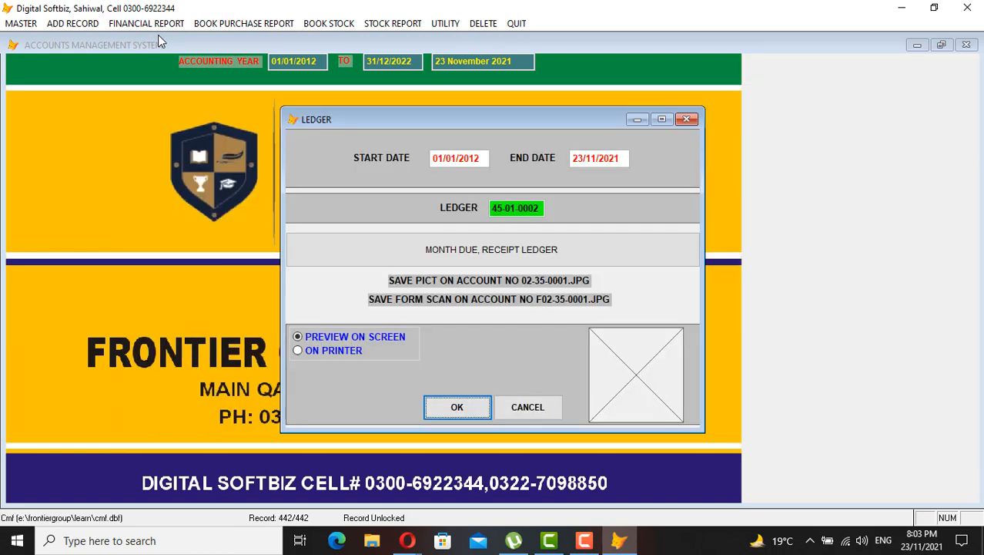
pyautogui.press('Return')
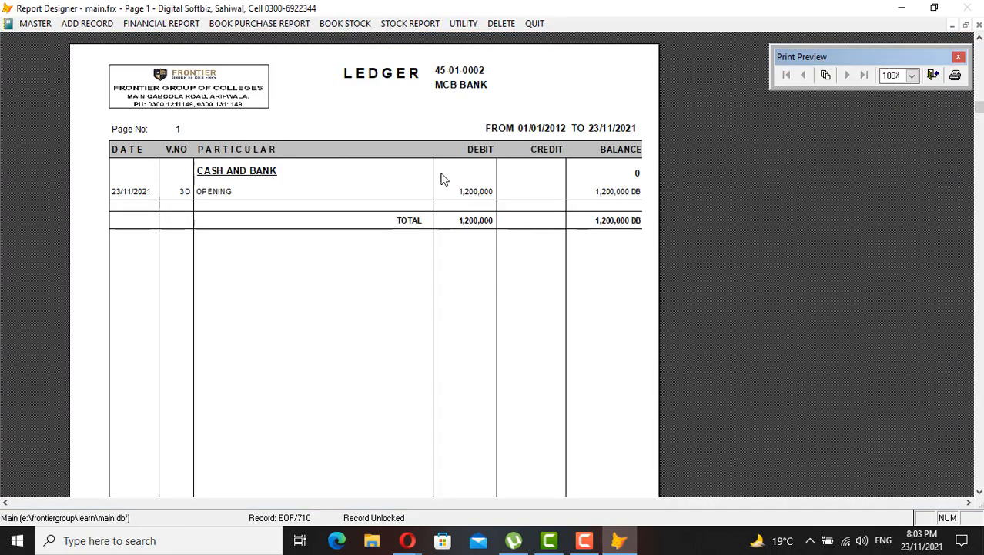
pyautogui.press('Escape')
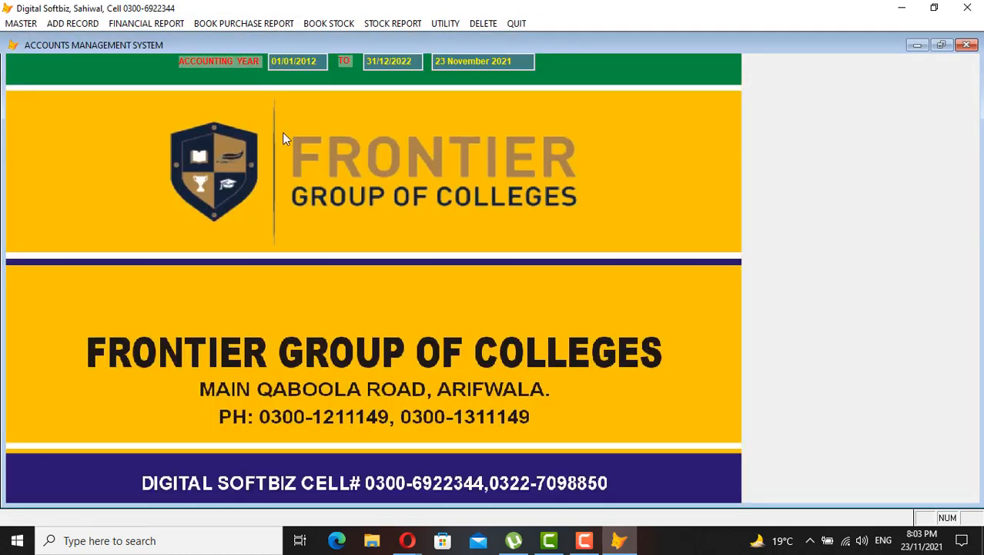
# Browse the record entry forms, opening and closing the cash receipt and fee deposit forms
pyautogui.click(23, 24)
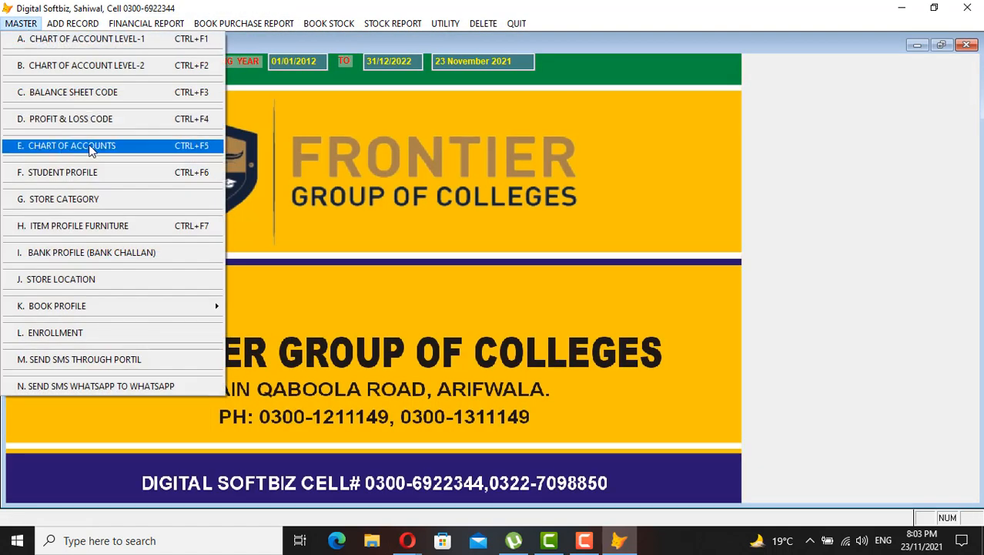
pyautogui.click(77, 24)
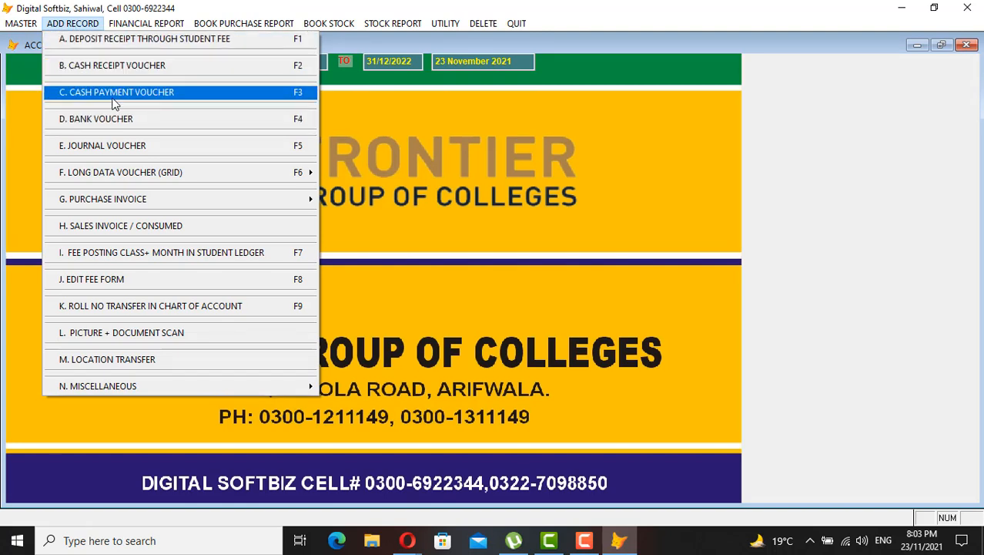
pyautogui.click(128, 68)
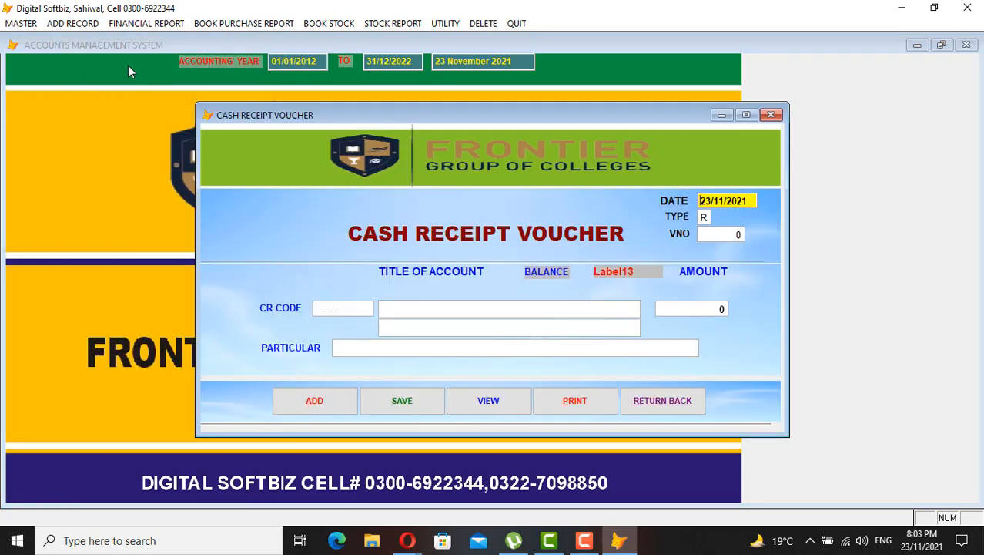
pyautogui.click(653, 398)
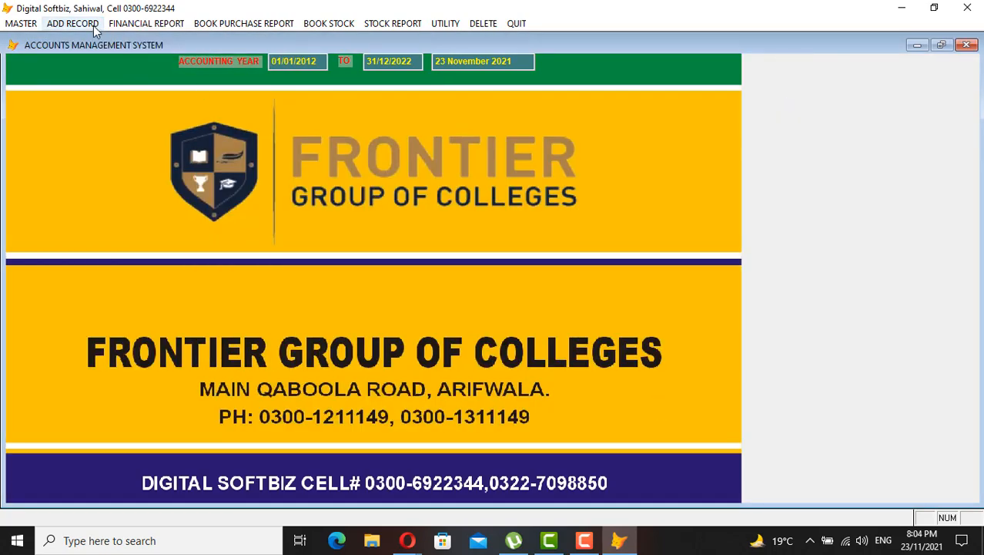
pyautogui.click(93, 26)
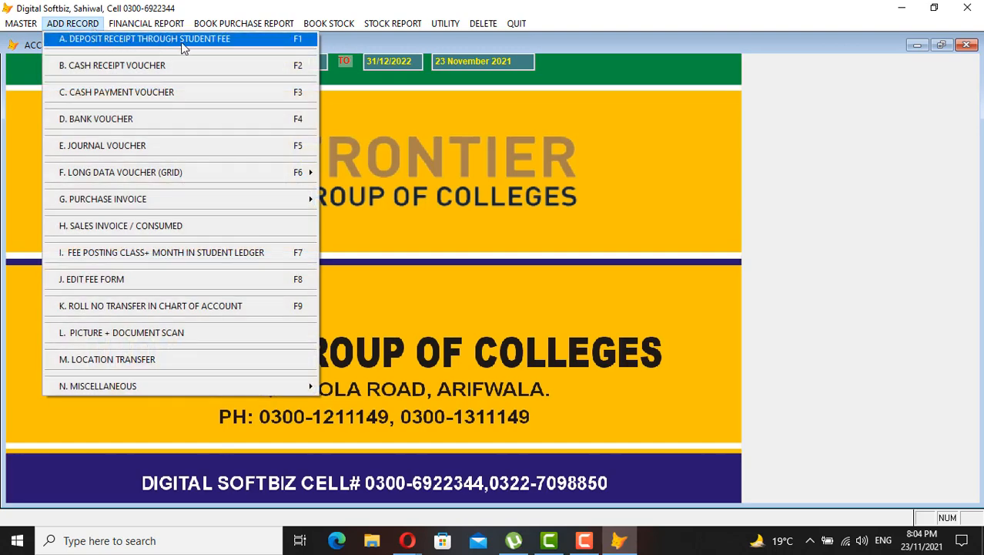
pyautogui.click(183, 44)
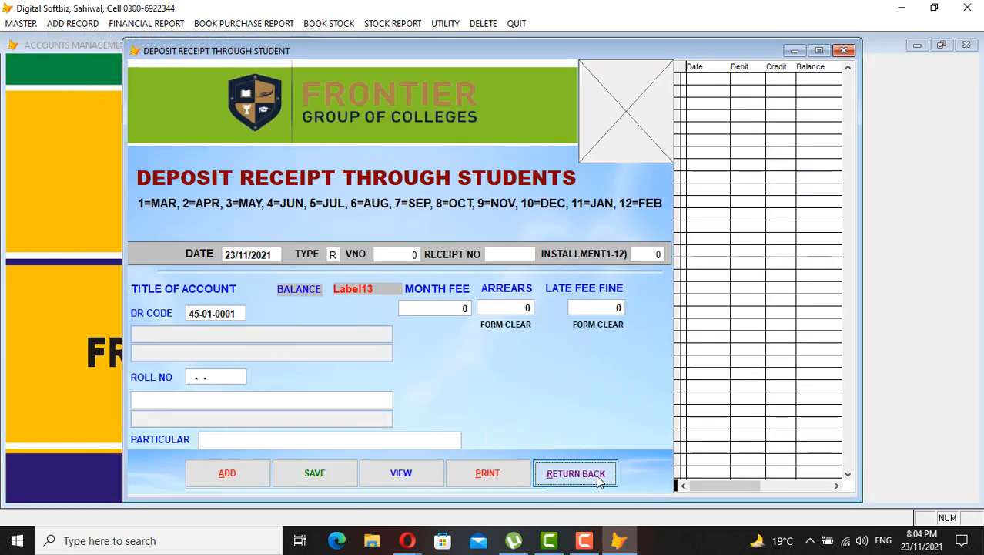
pyautogui.click(600, 479)
pyautogui.click(91, 25)
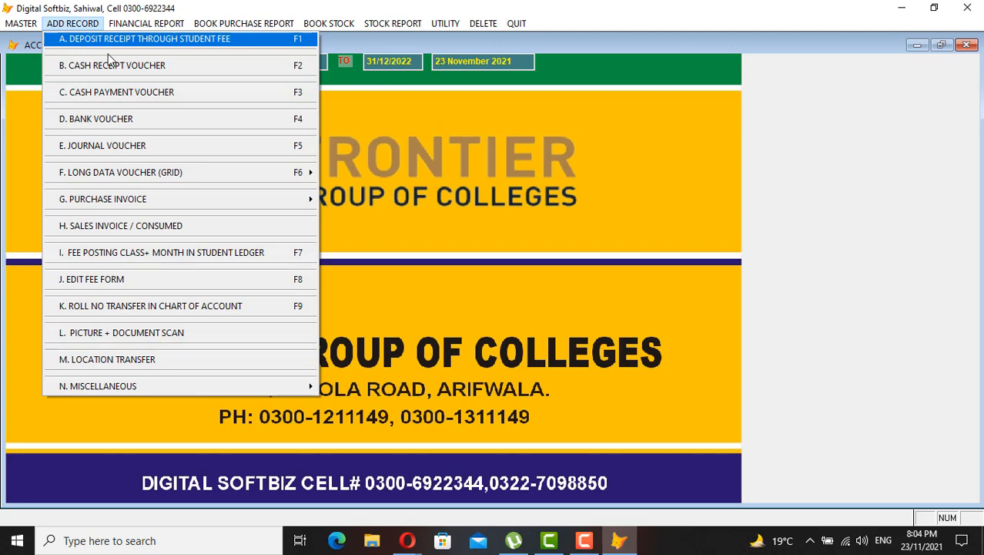
# Post a cash receipt voucher crediting the student's account 50,000 with particular CASH
pyautogui.click(148, 68)
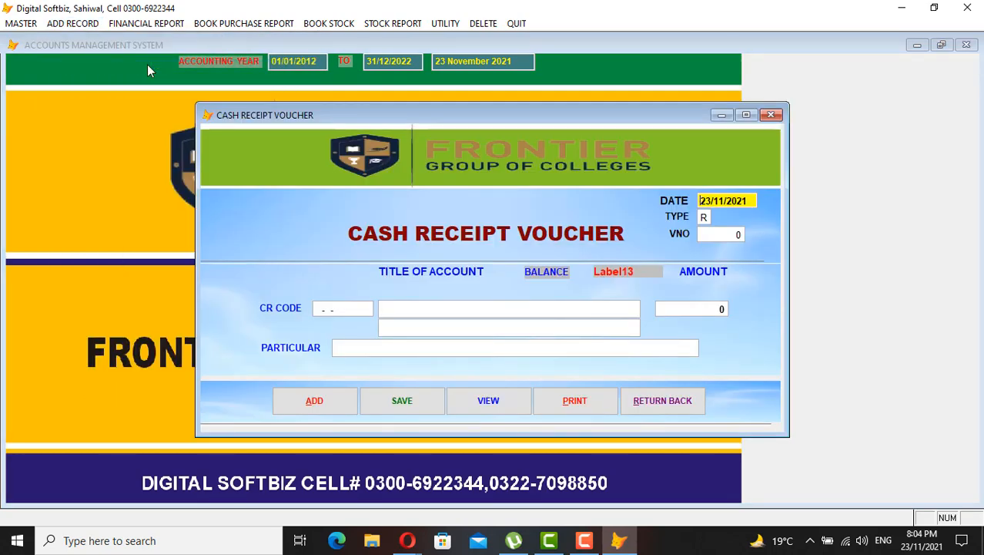
pyautogui.press('Return')
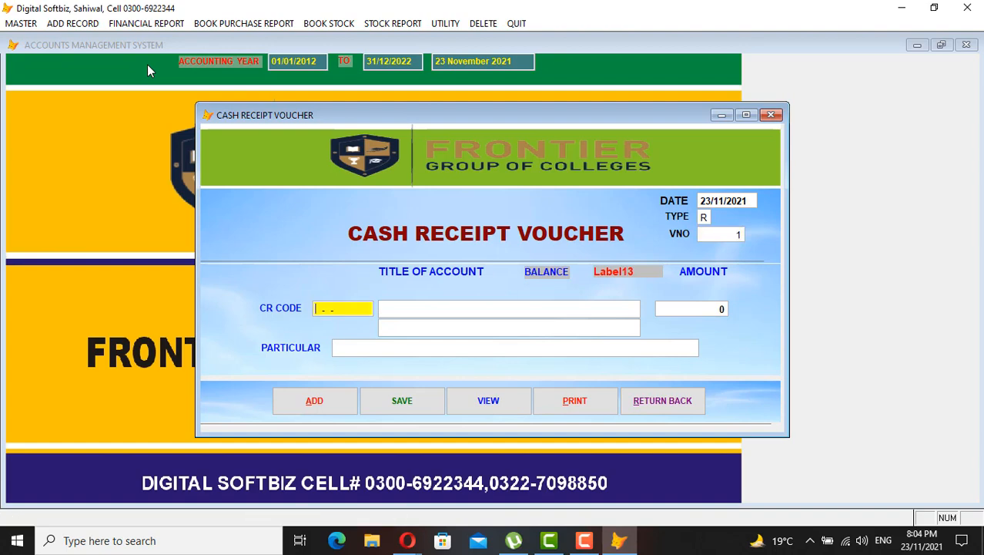
pyautogui.press('Return')
pyautogui.write('JAM')
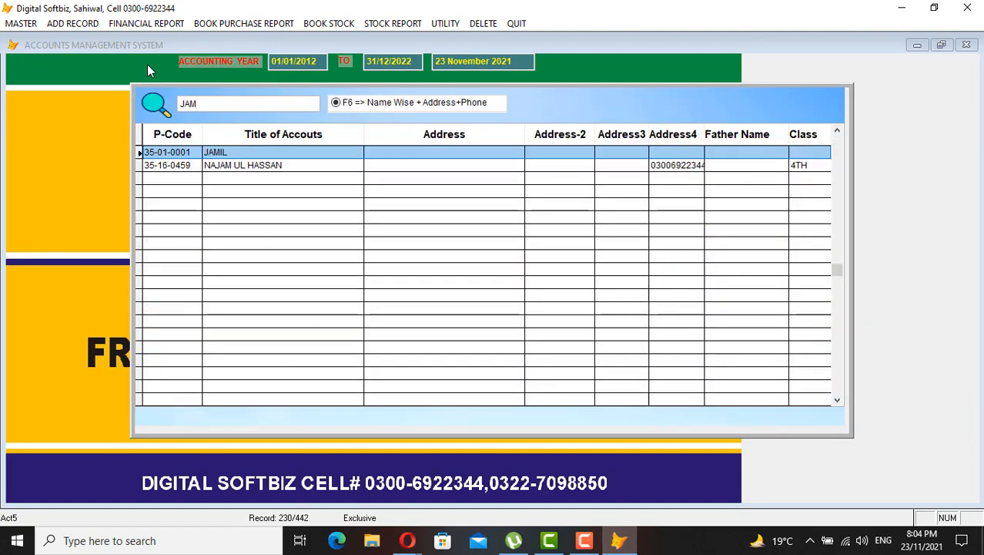
pyautogui.press('Return')
pyautogui.press('Return')
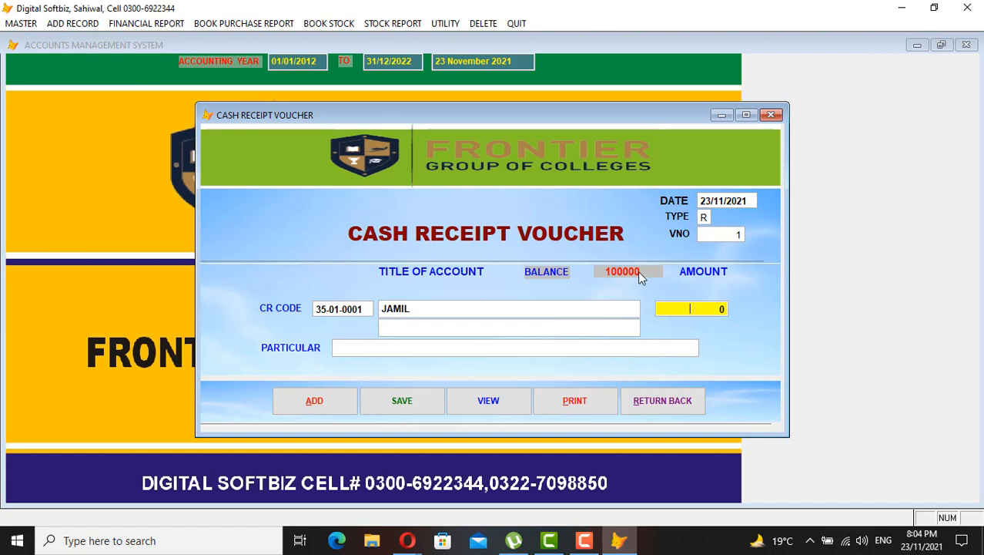
pyautogui.write('50000')
pyautogui.press('Return')
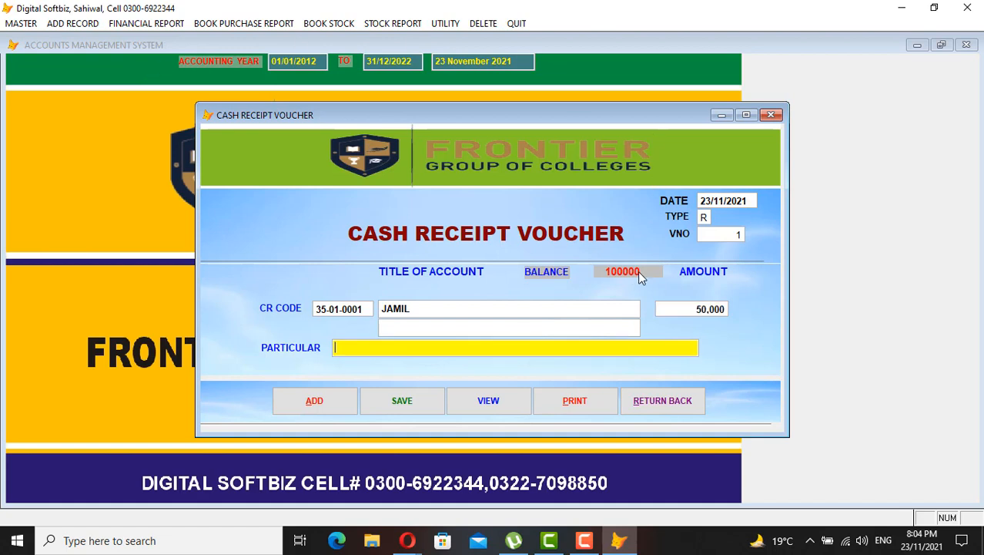
pyautogui.write('CASH')
pyautogui.press('Return')
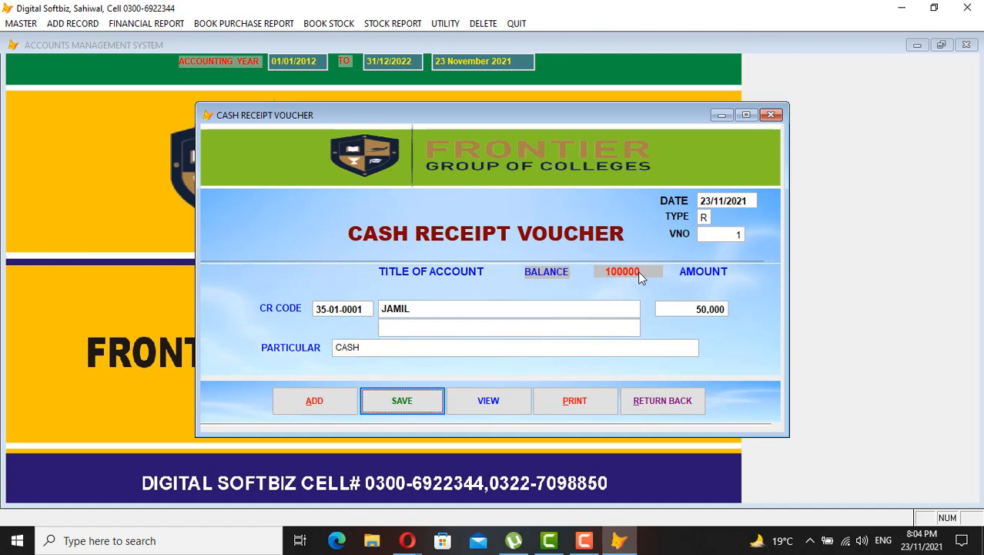
pyautogui.press('Return')
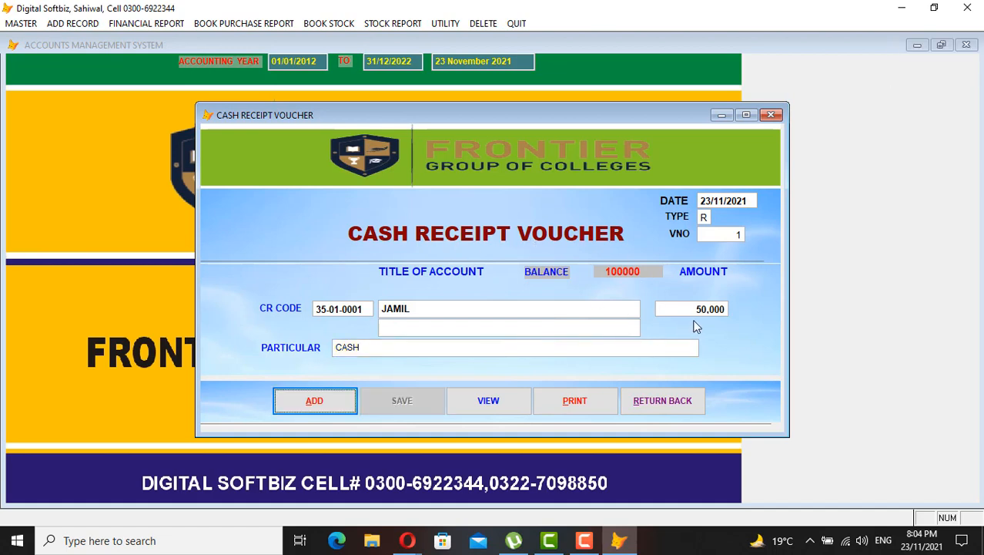
# Preview the student's ledger to confirm the 50,000 receipt
pyautogui.click(678, 402)
pyautogui.click(129, 28)
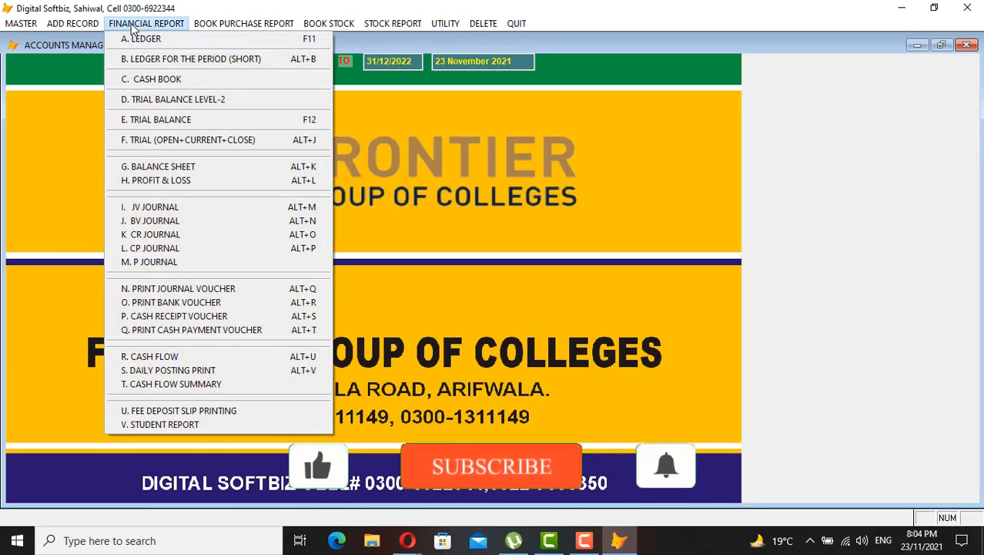
pyautogui.click(157, 45)
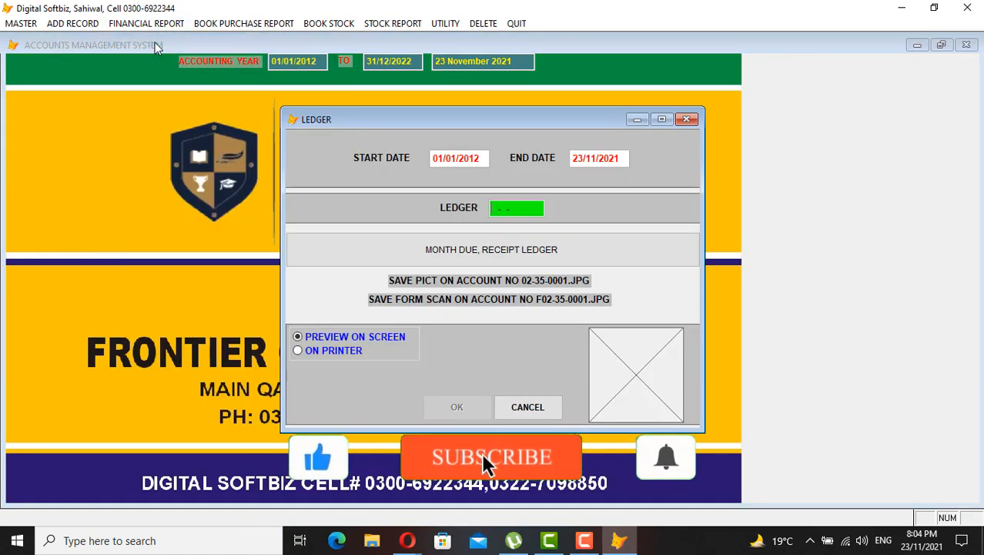
pyautogui.press('Return')
pyautogui.press('Return')
pyautogui.press('Return')
pyautogui.write('JAM')
pyautogui.press('Return')
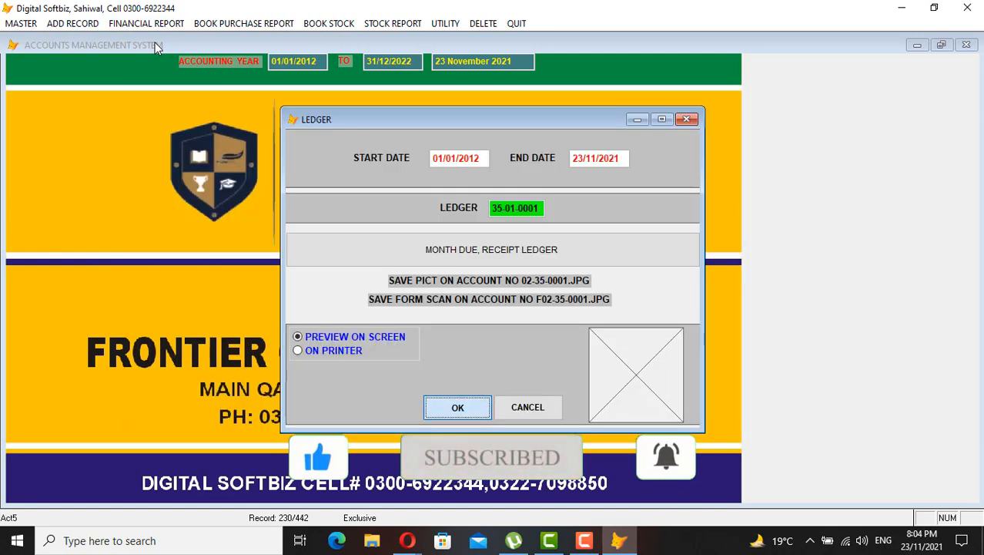
pyautogui.press('Return')
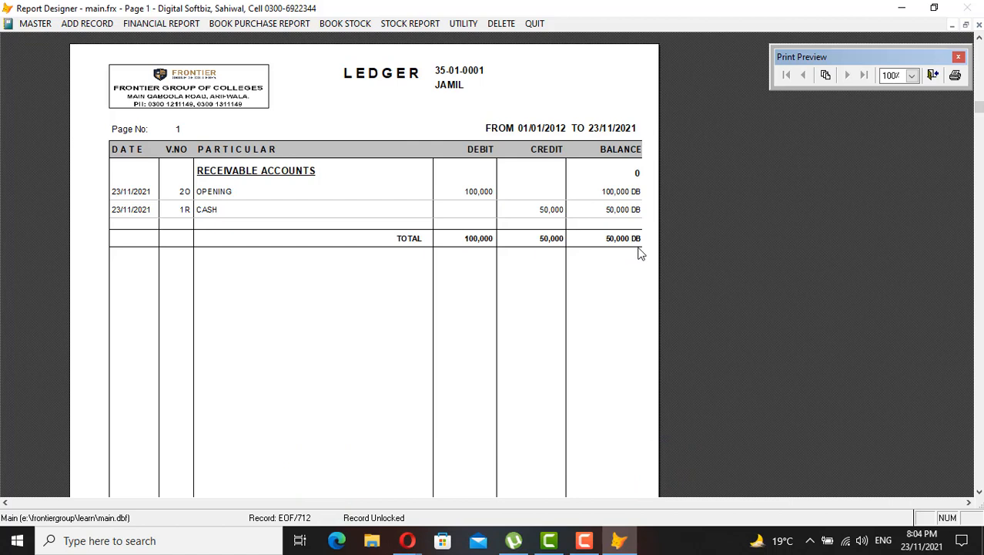
pyautogui.press('Escape')
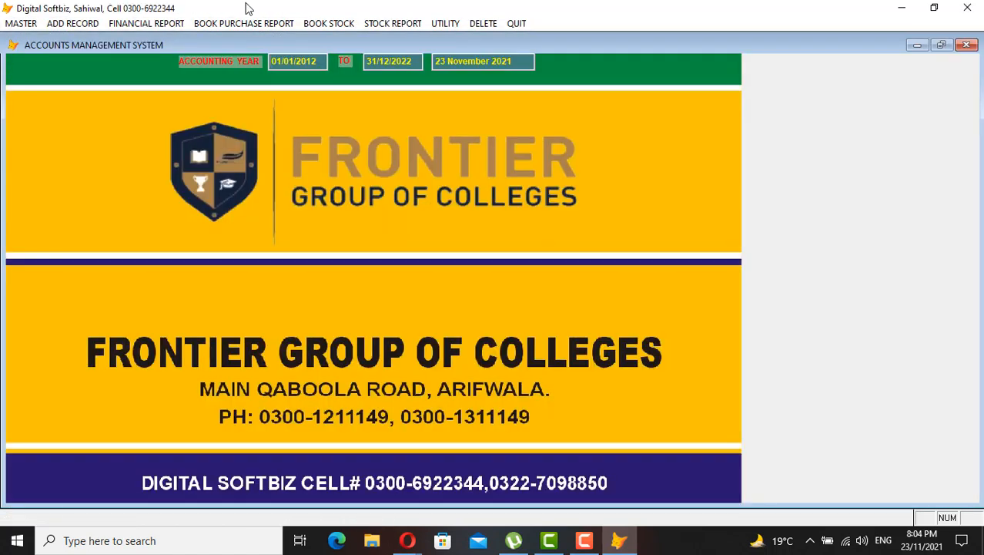
# Preview the cash book showing voucher 1R's 50,000 debit, then close it
pyautogui.click(174, 25)
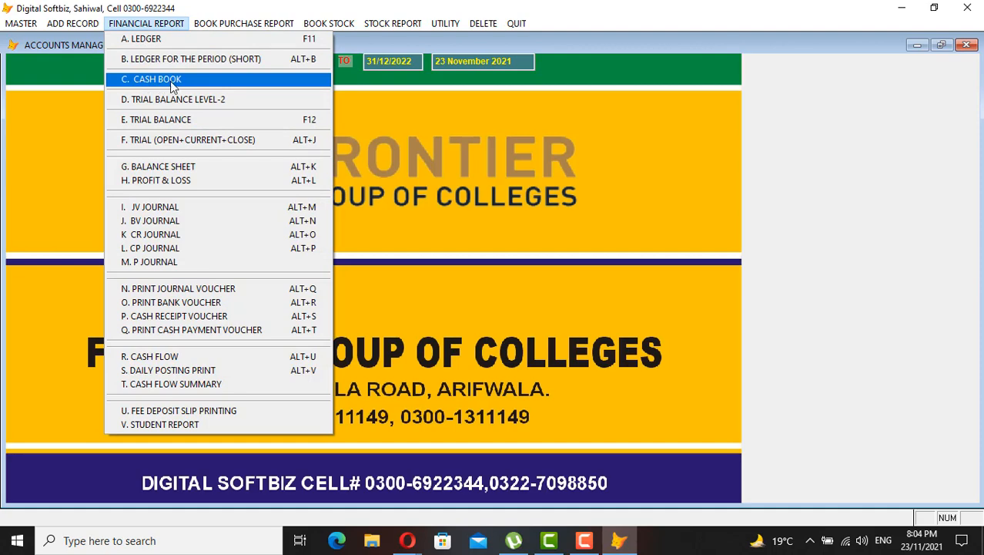
pyautogui.click(173, 80)
pyautogui.press('Return')
pyautogui.press('Return')
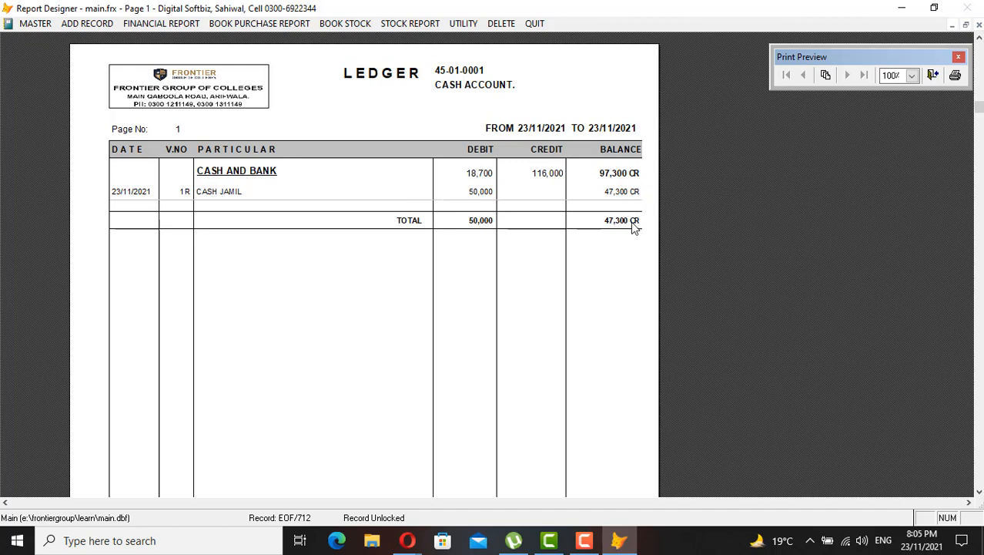
pyautogui.press('Escape')
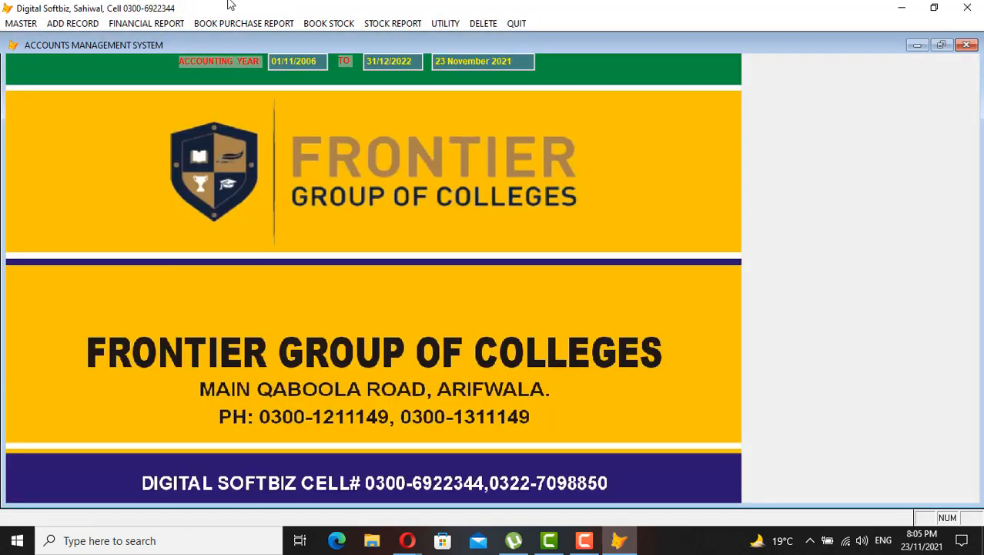
# Pay 30,000 cash to furniture supplier account 31-01-0002, particular CASH PAID, and close the voucher
pyautogui.click(73, 23)
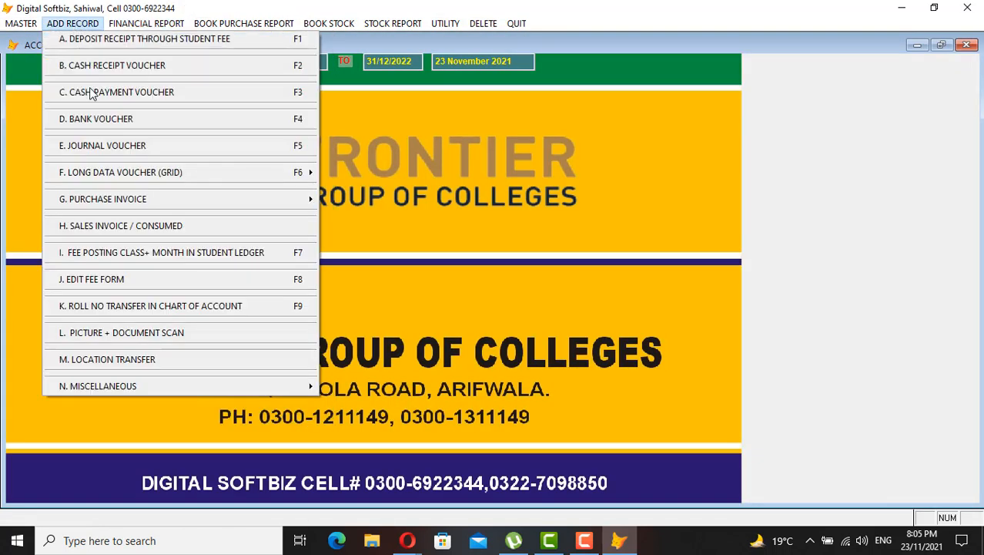
pyautogui.click(152, 92)
pyautogui.press('Return')
pyautogui.press('Return')
pyautogui.press('Return')
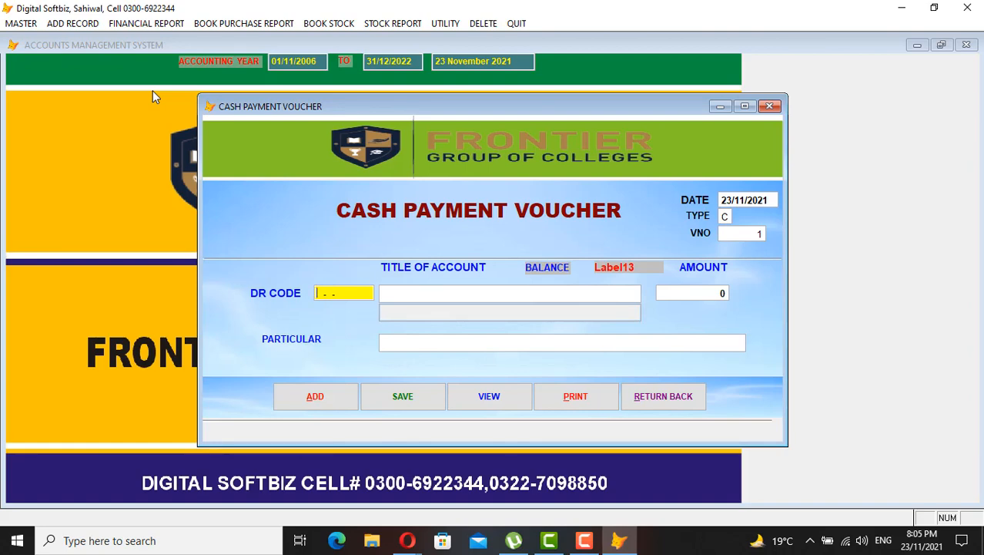
pyautogui.press('Return')
pyautogui.write('IMRAN')
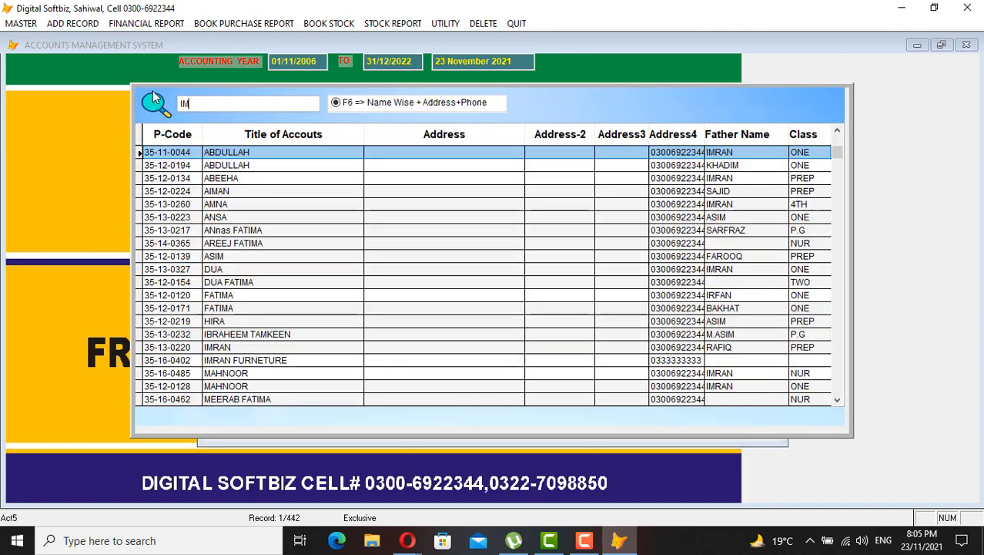
pyautogui.press('Down')
pyautogui.press('Down')
pyautogui.press('Down')
pyautogui.press('Down')
pyautogui.press('Down')
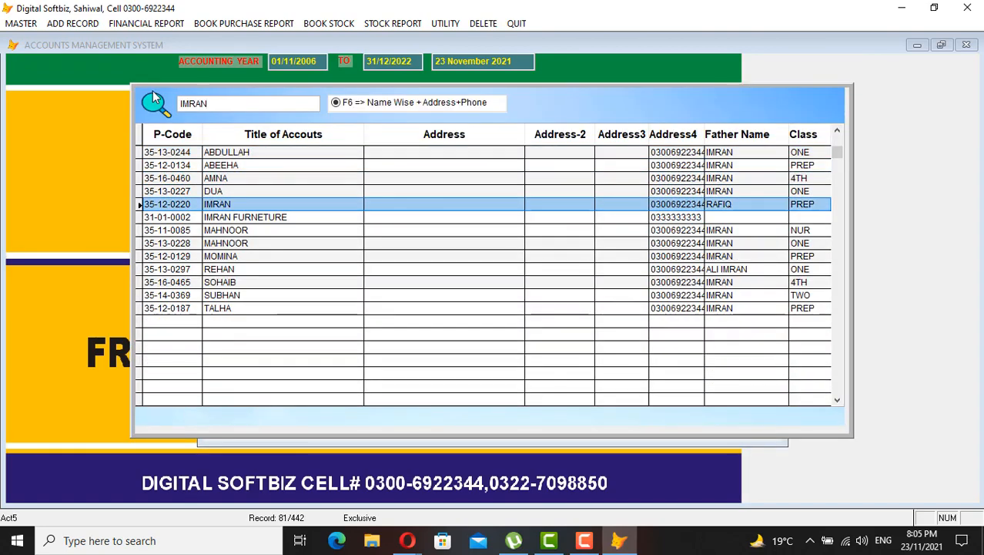
pyautogui.press('Return')
pyautogui.press('Return')
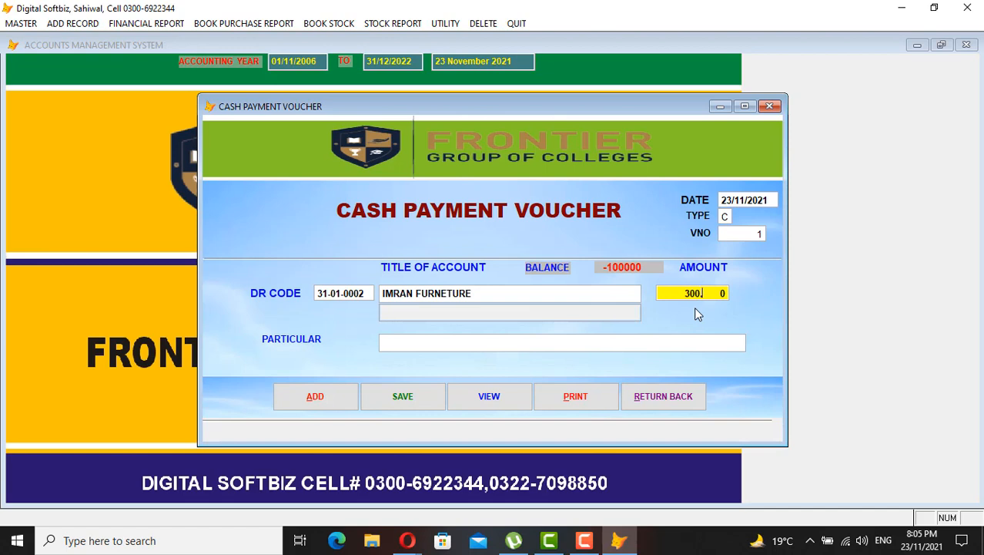
pyautogui.press('Return')
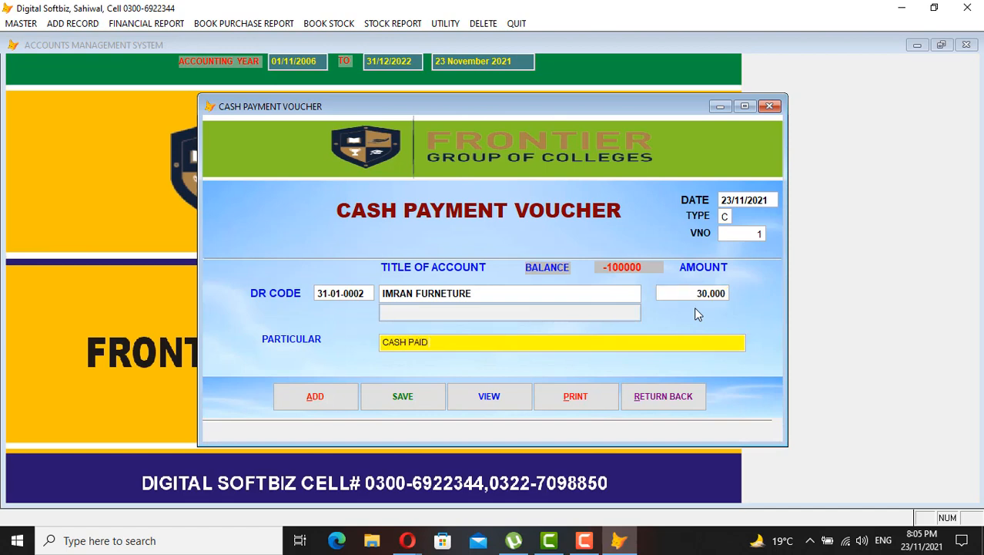
pyautogui.press('Return')
pyautogui.press('Return')
pyautogui.click(681, 396)
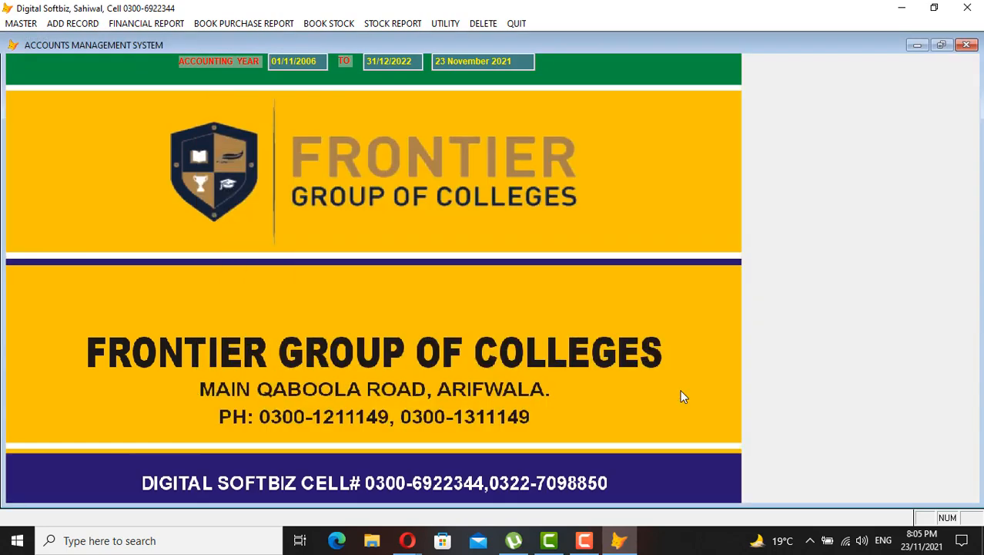
pyautogui.click(165, 22)
pyautogui.click(178, 79)
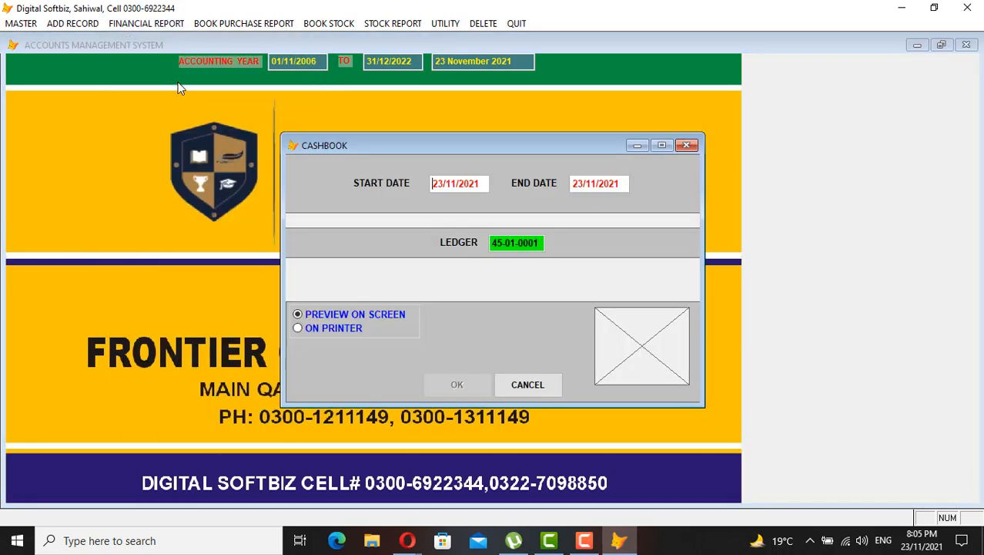
pyautogui.press('Return')
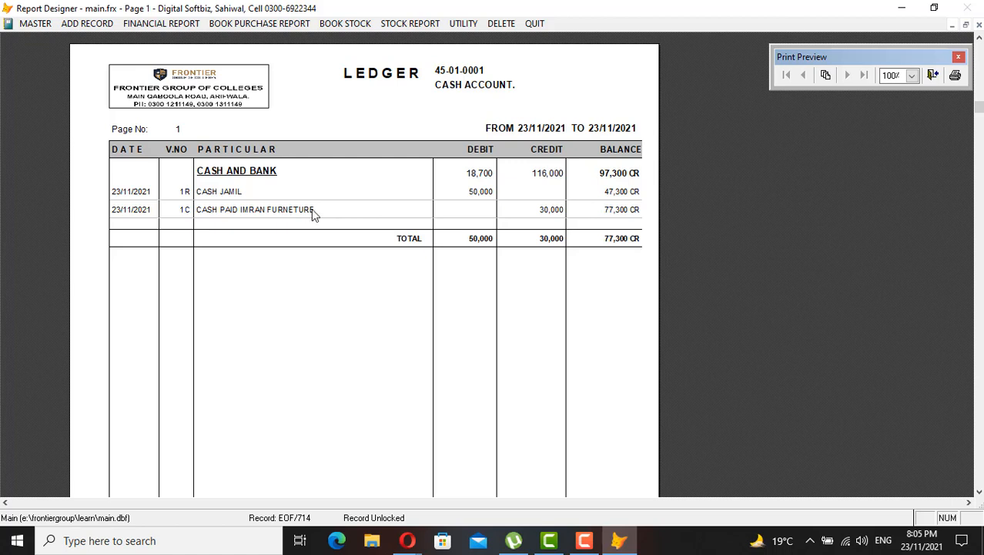
pyautogui.press('Escape')
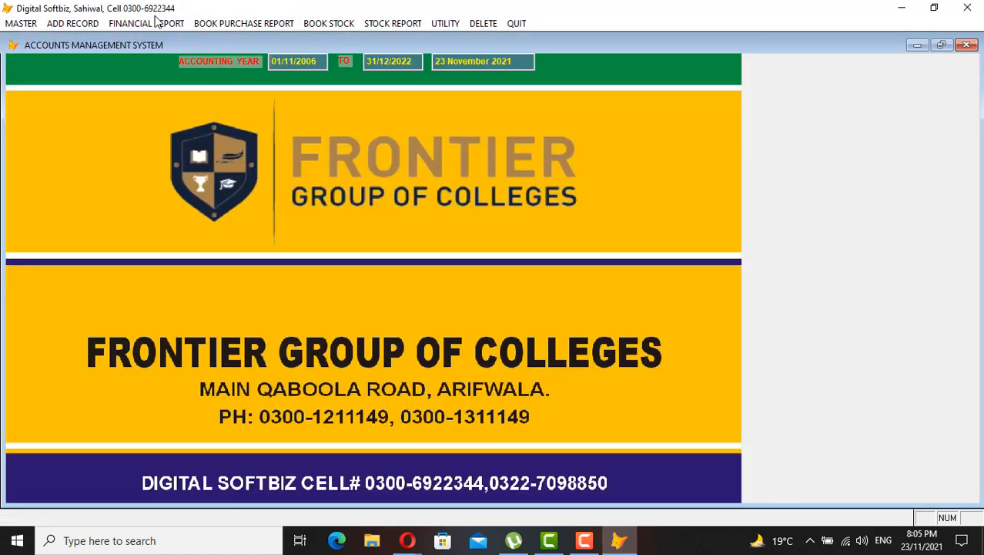
# Preview the 31-01-0002 ledger showing the 30,000 payment and 70,000 CR balance
pyautogui.click(158, 23)
pyautogui.click(158, 39)
pyautogui.press('Return')
pyautogui.press('Return')
pyautogui.press('Return')
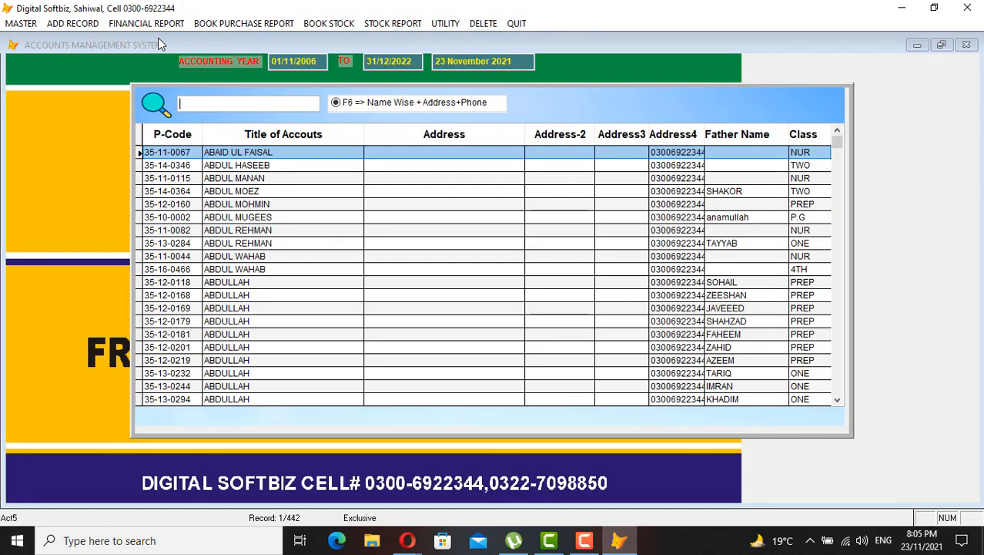
pyautogui.write('IMRA')
pyautogui.press('Down')
pyautogui.press('Down')
pyautogui.press('Down')
pyautogui.press('Down')
pyautogui.press('Down')
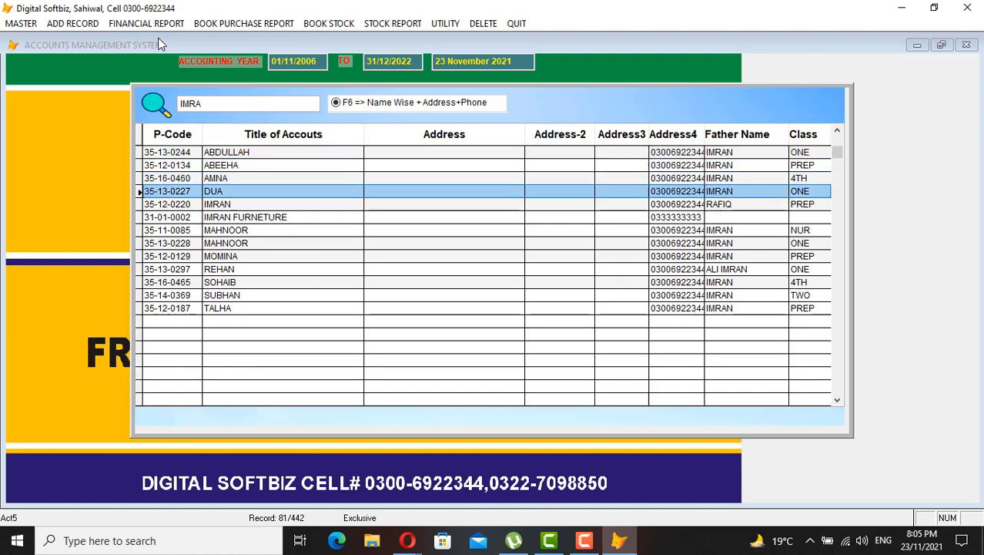
pyautogui.press('Return')
pyautogui.press('Return')
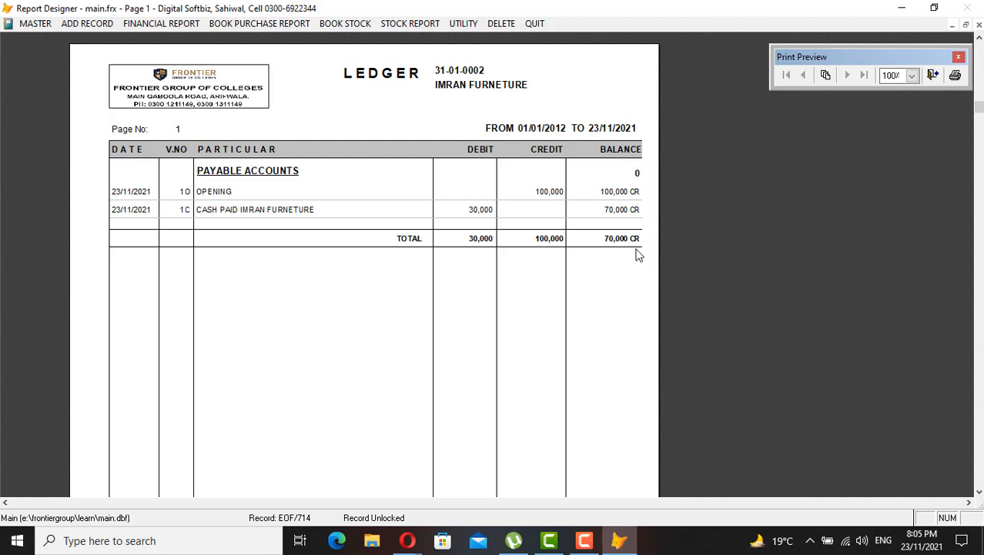
pyautogui.press('Escape')
# Start a bank voucher debiting the furniture supplier account 31-01-0002
pyautogui.click(94, 23)
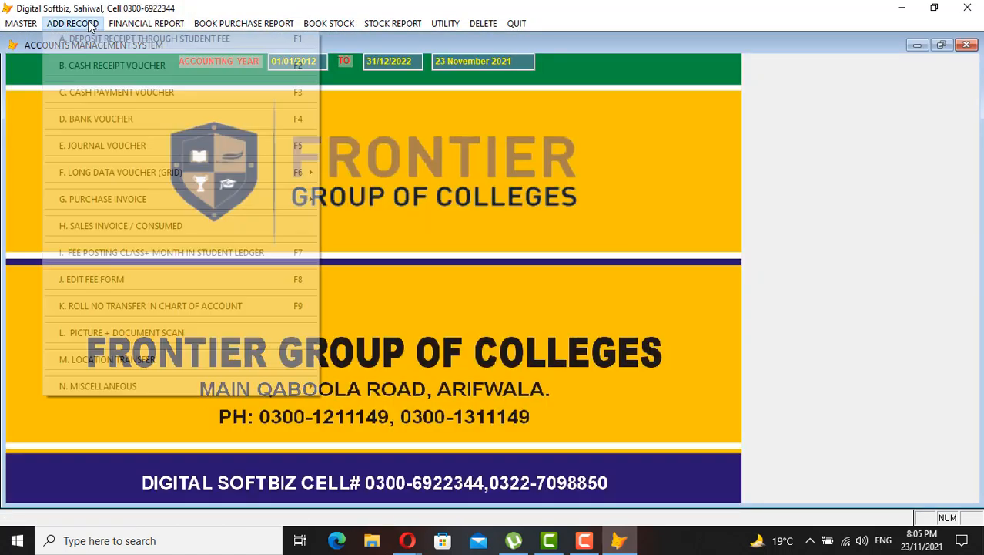
pyautogui.click(131, 120)
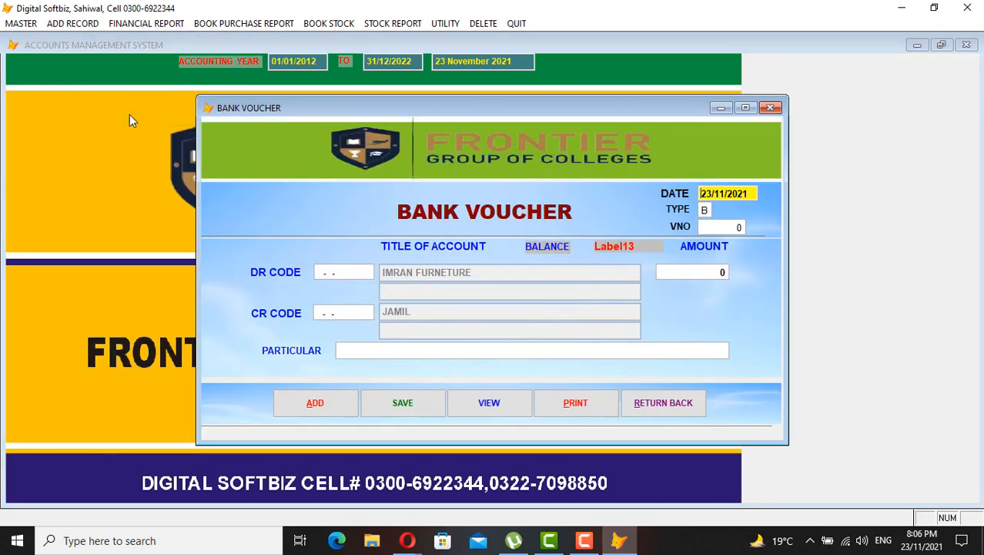
pyautogui.press('Return')
pyautogui.press('Return')
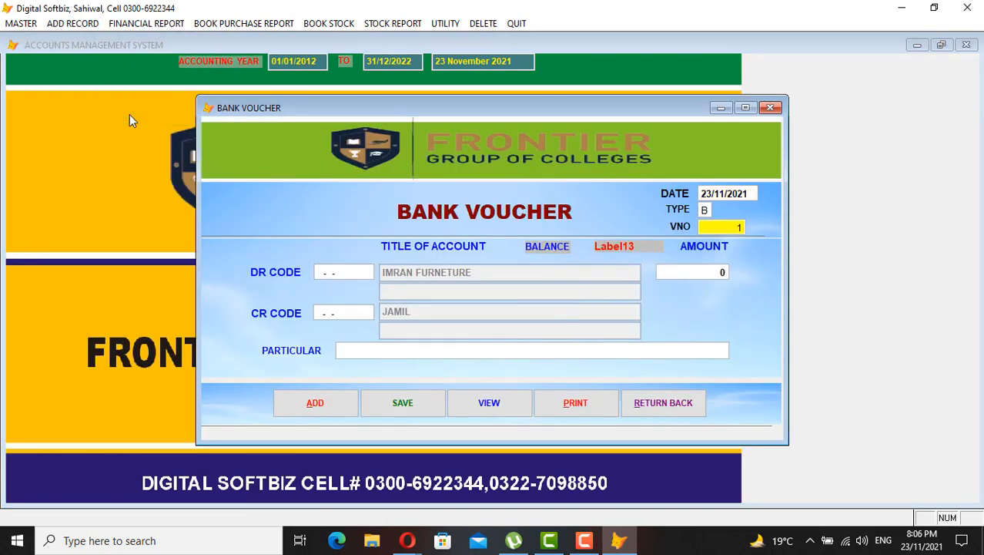
pyautogui.press('Return')
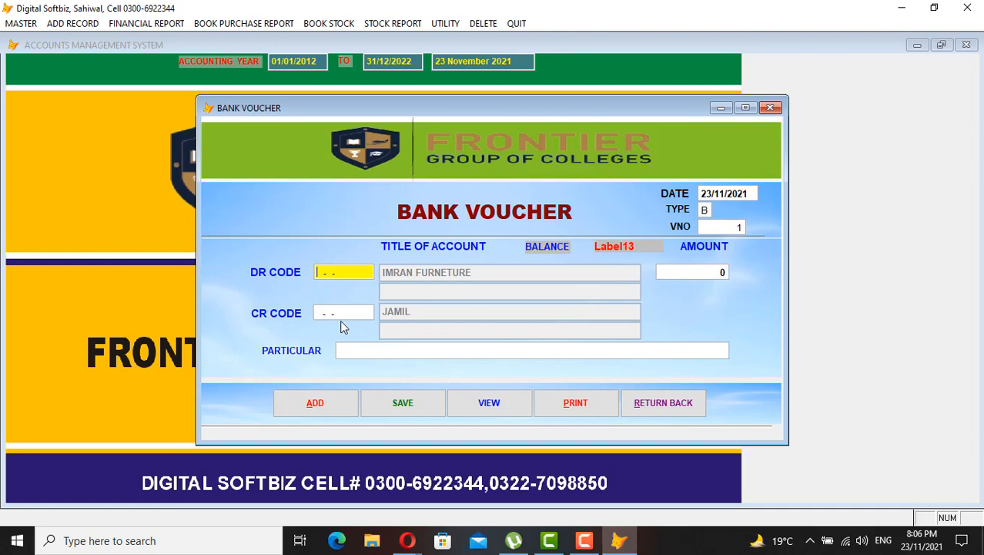
pyautogui.press('F1')
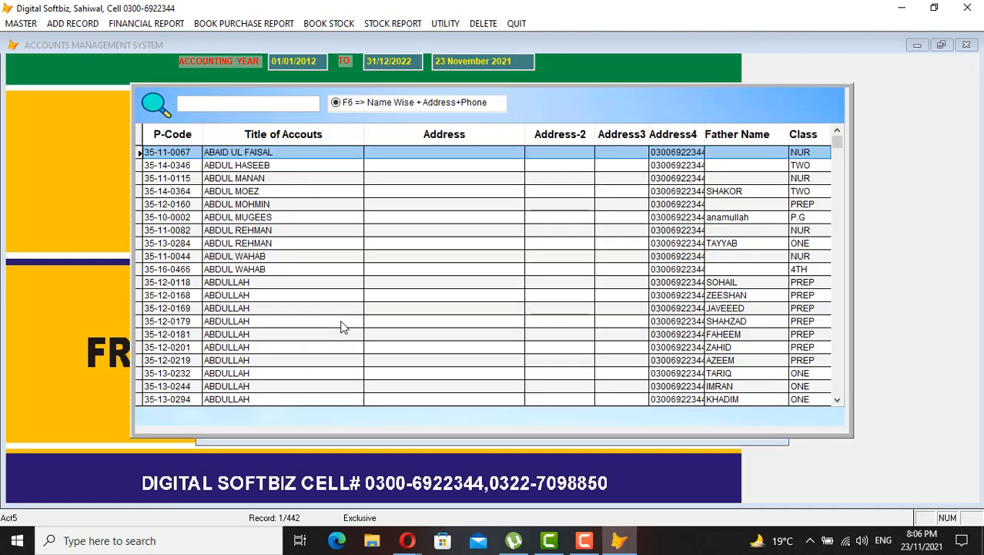
pyautogui.write('IMRA')
pyautogui.press('Down')
pyautogui.press('Down')
pyautogui.press('Down')
pyautogui.press('Down')
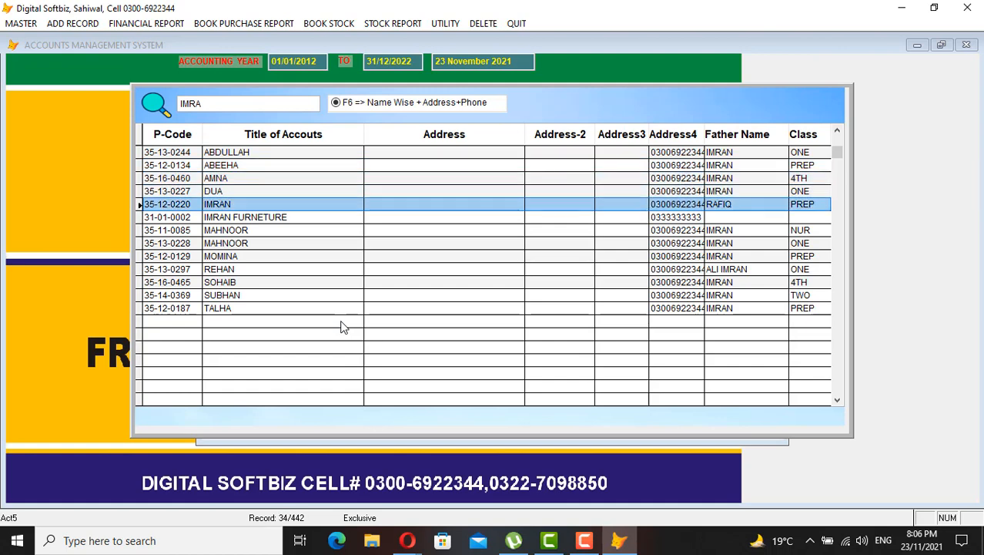
pyautogui.press('Down')
pyautogui.press('Return')
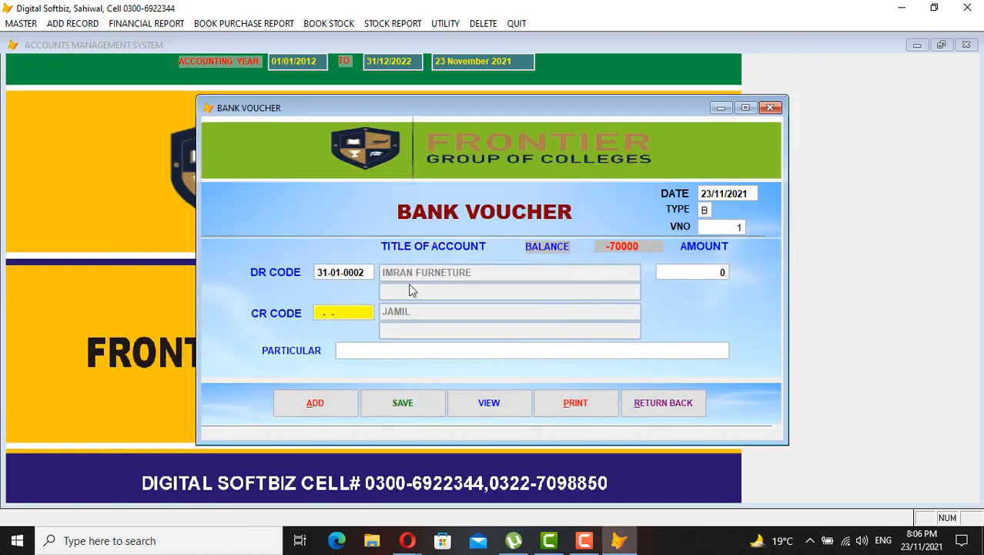
# Credit MCB BANK with an amount of 70,000
pyautogui.press('Return')
pyautogui.write('MCB')
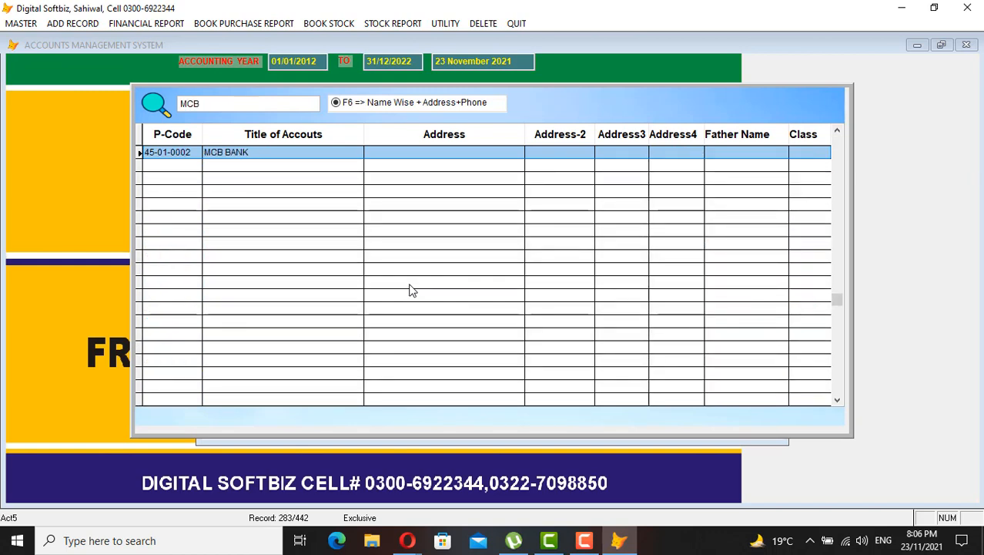
pyautogui.press('Return')
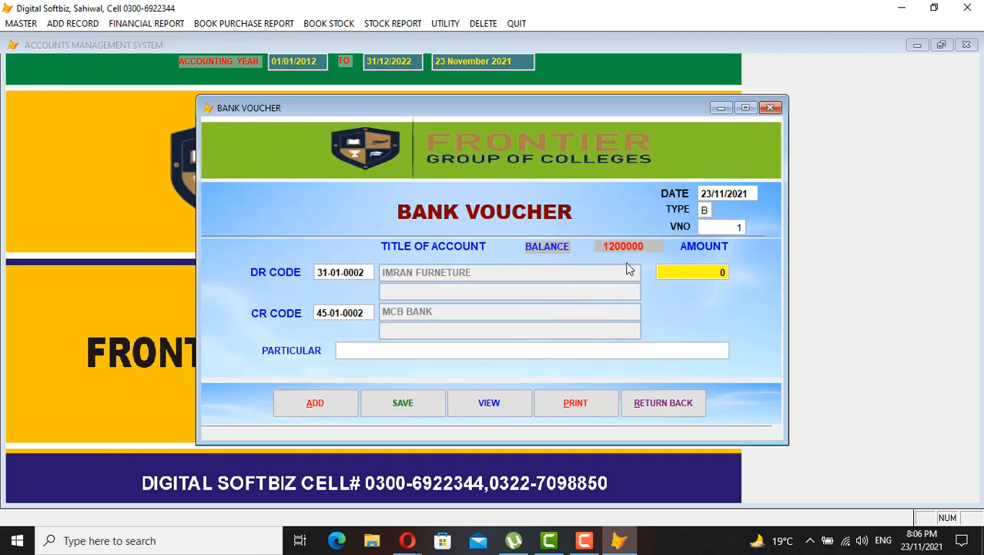
pyautogui.write('70000')
pyautogui.press('Return')
# Add particular 'ONLINE / BY CHEUQE # 43423', save the voucher, and close the form
pyautogui.write('ca')
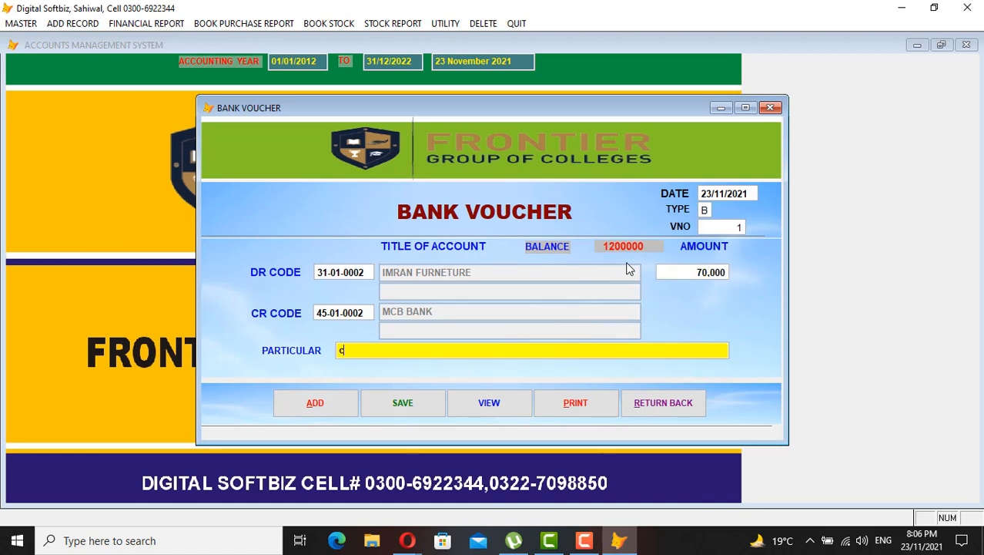
pyautogui.press('BackSpace')
pyautogui.press('BackSpace')
pyautogui.press('capslock')
pyautogui.write('ONLINE / BY CHE')
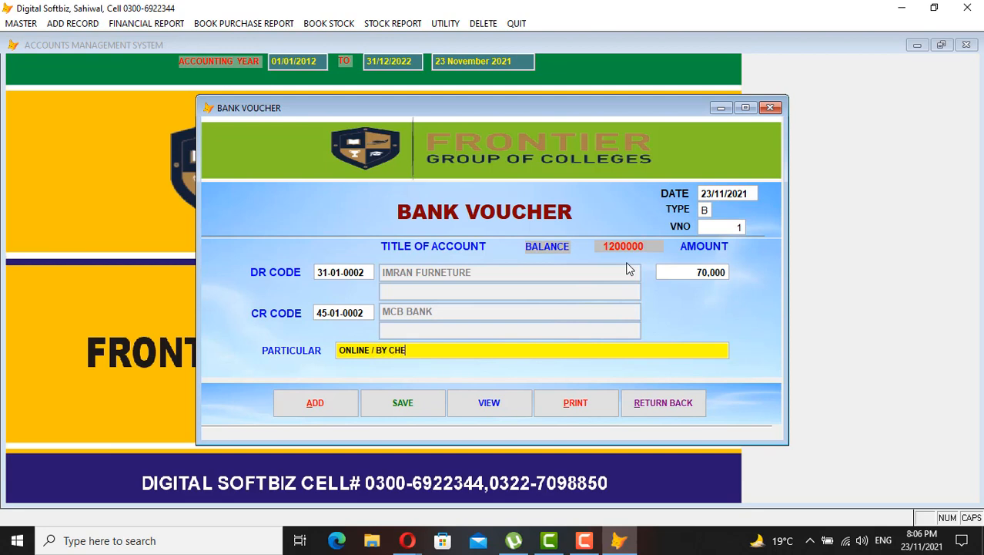
pyautogui.write('UQE # 43423')
pyautogui.press('Tab')
pyautogui.press('Return')
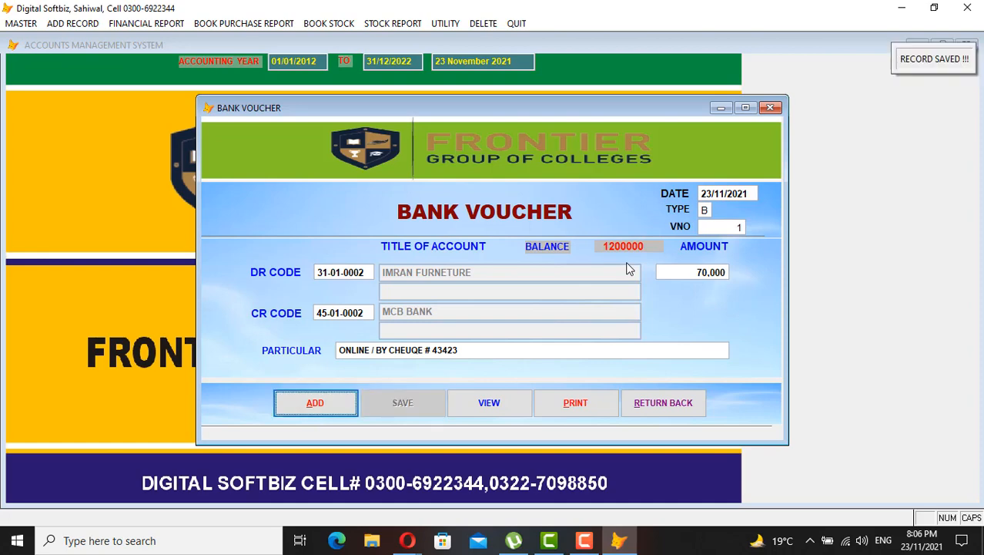
pyautogui.click(678, 407)
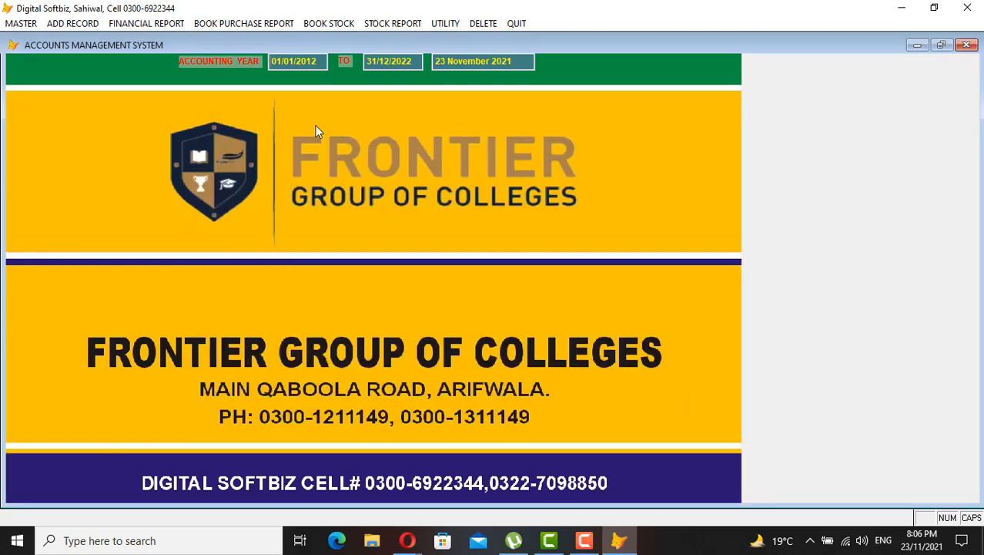
pyautogui.click(145, 23)
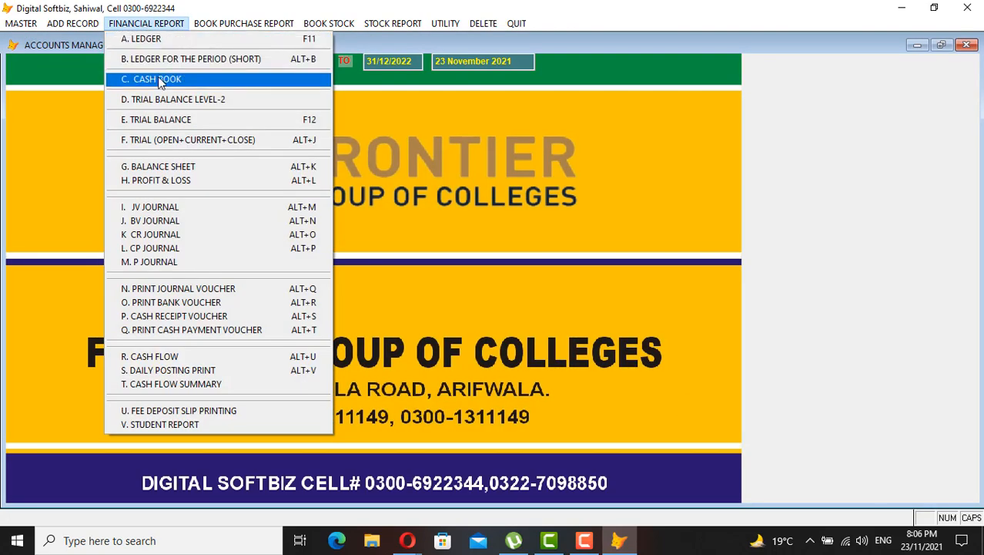
pyautogui.click(172, 80)
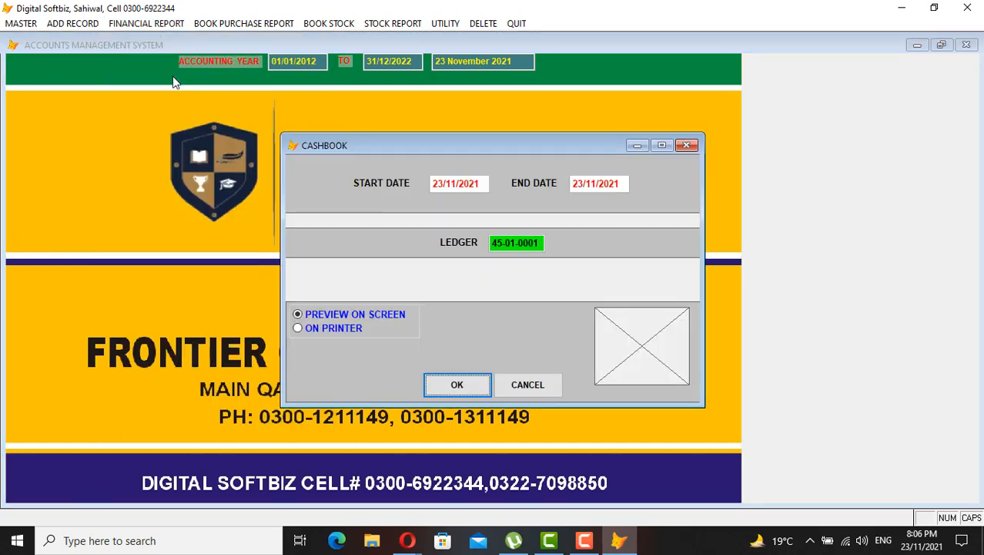
pyautogui.press('Return')
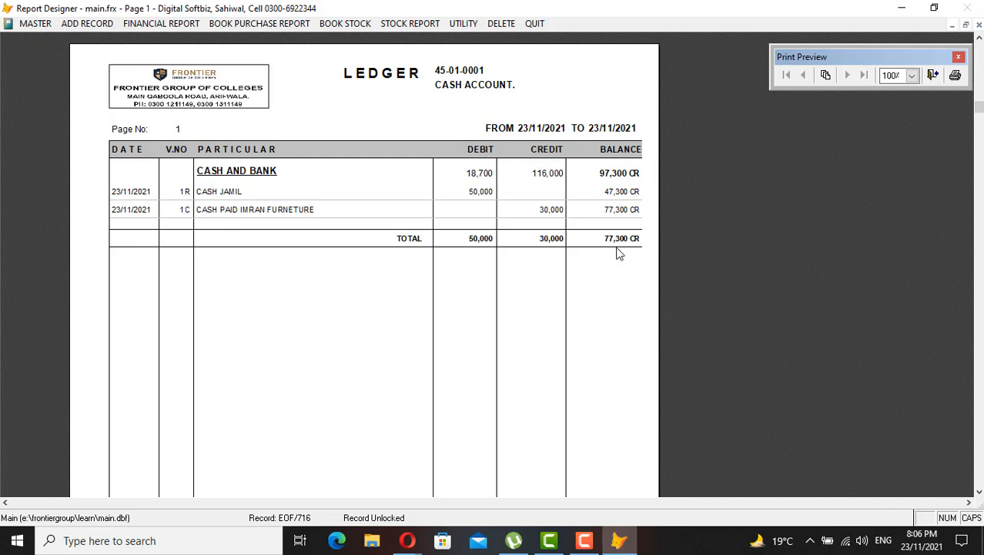
pyautogui.press('Escape')
pyautogui.click(158, 24)
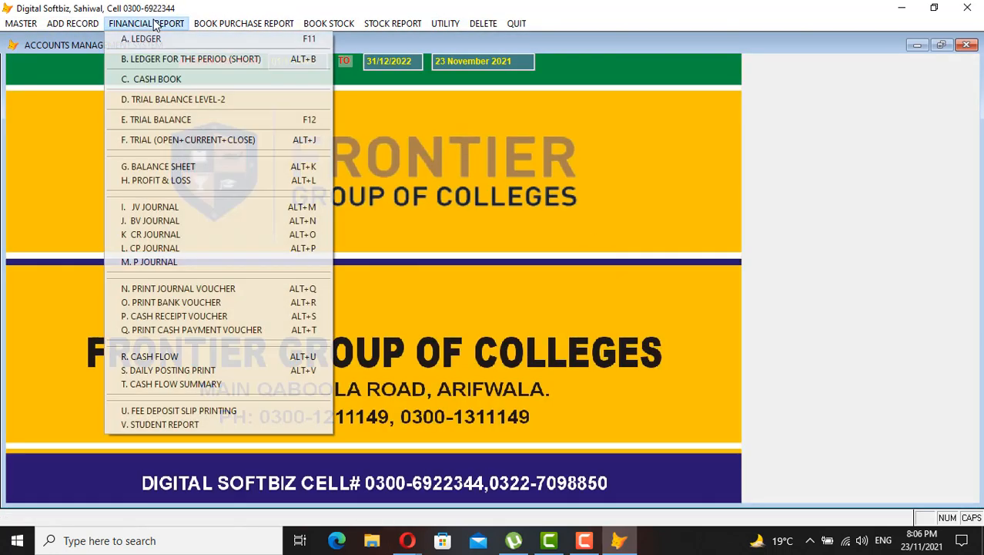
pyautogui.click(171, 37)
pyautogui.press('Return')
pyautogui.press('Return')
pyautogui.write('MCB')
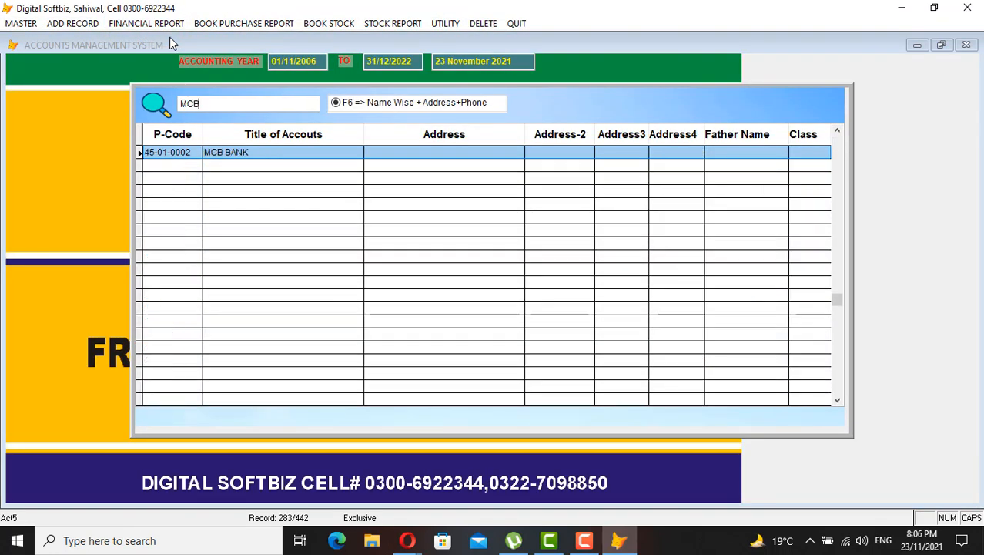
pyautogui.press('Return')
pyautogui.press('Return')
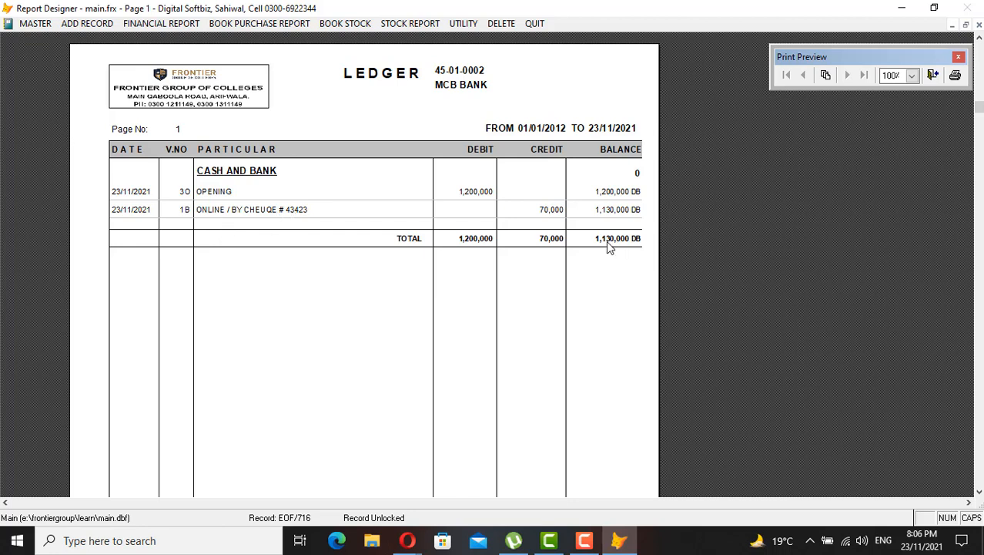
pyautogui.press('Escape')
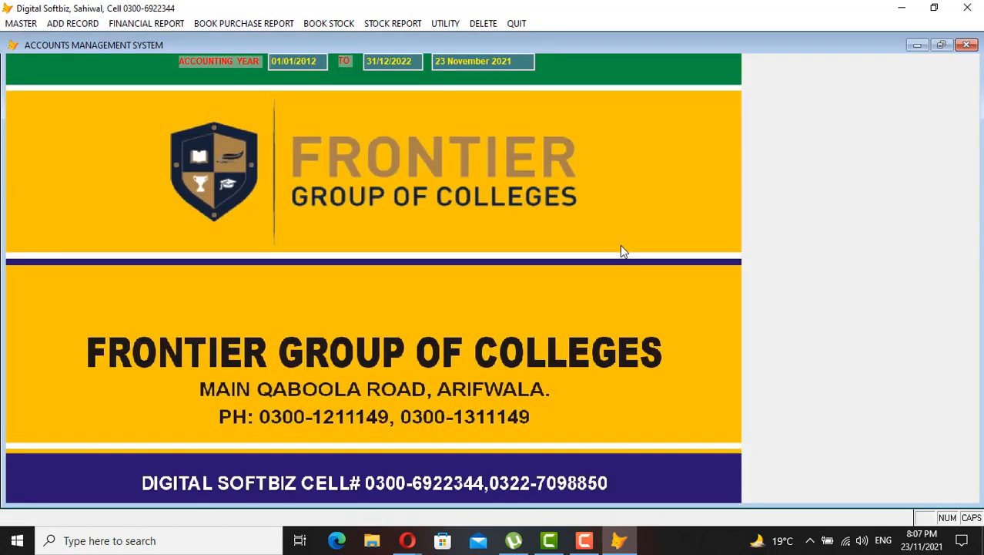
pyautogui.click(180, 24)
pyautogui.click(179, 39)
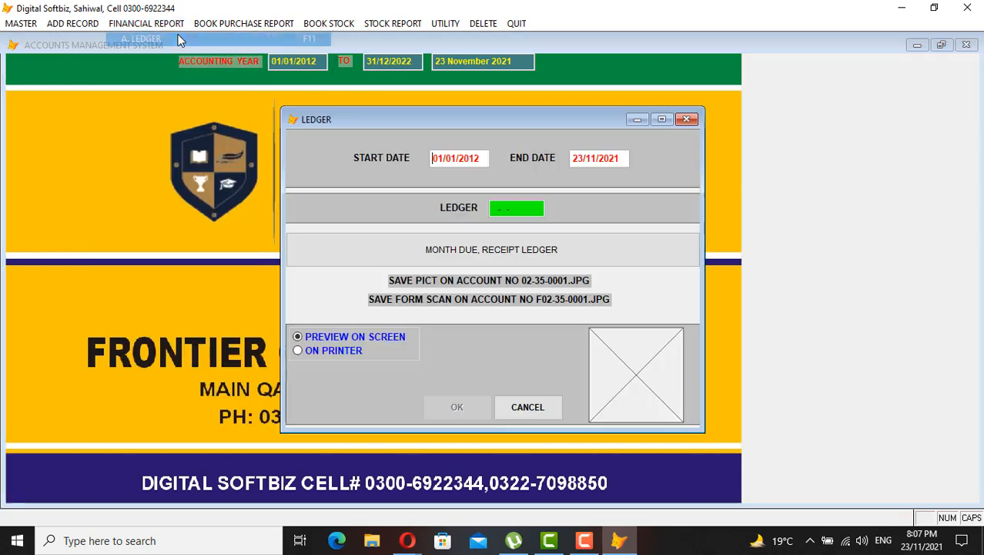
pyautogui.press('Return')
pyautogui.write('IMRAN')
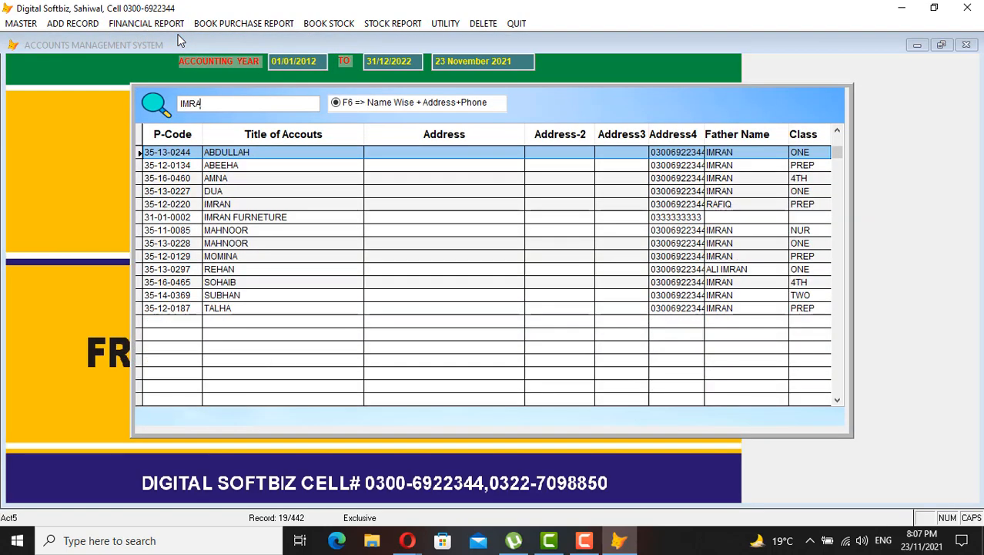
pyautogui.press('Down')
pyautogui.press('Down')
pyautogui.press('Down')
pyautogui.press('Down')
pyautogui.press('Down')
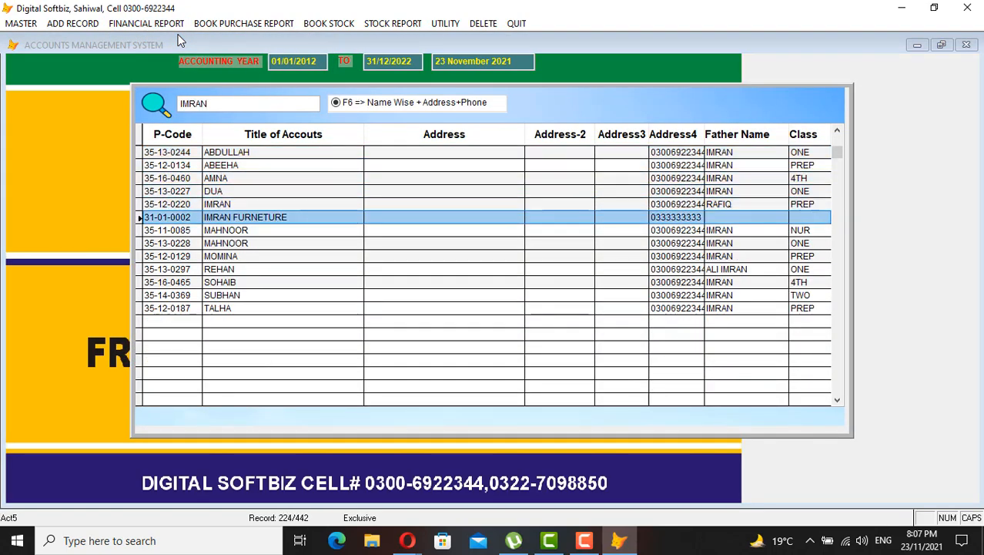
pyautogui.press('Return')
pyautogui.press('Return')
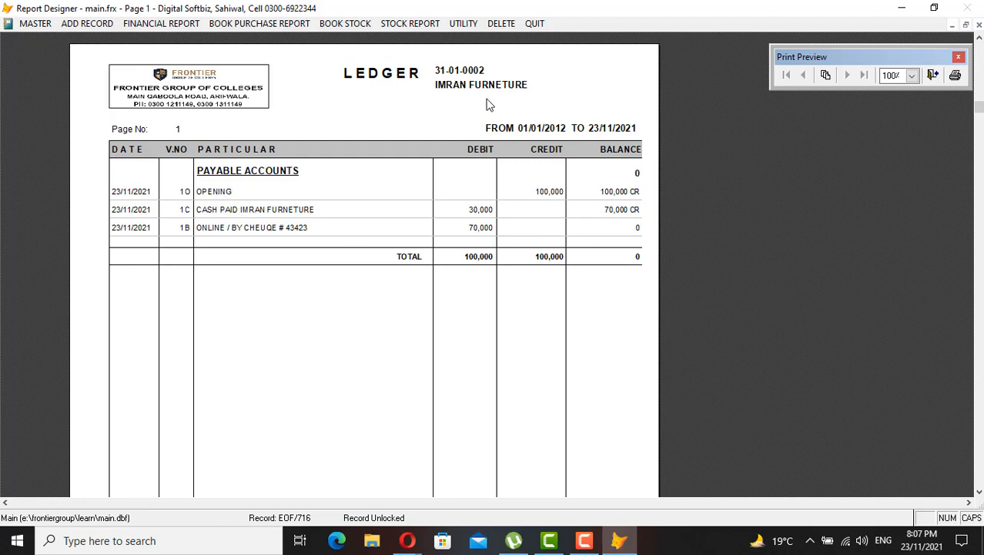
pyautogui.press('Escape')
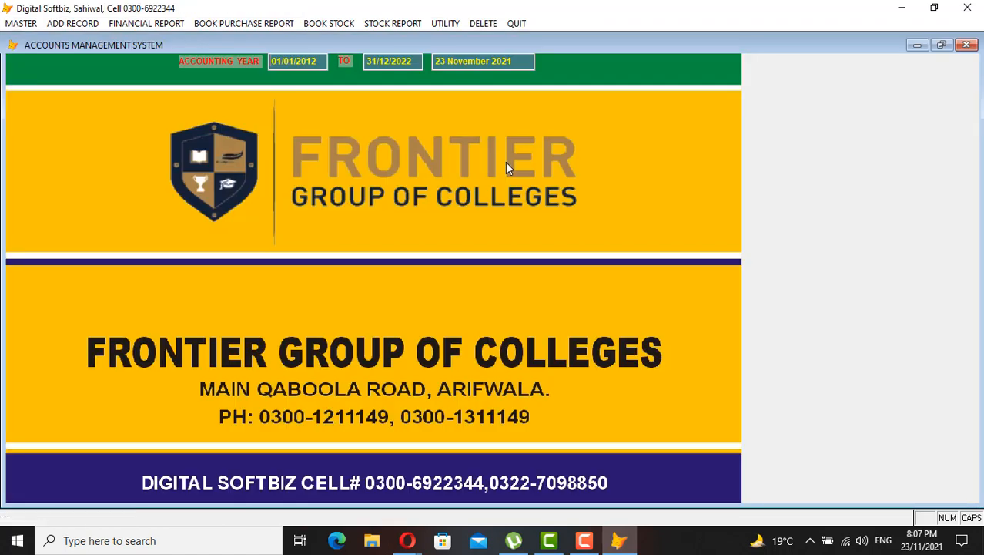
pyautogui.click(21, 23)
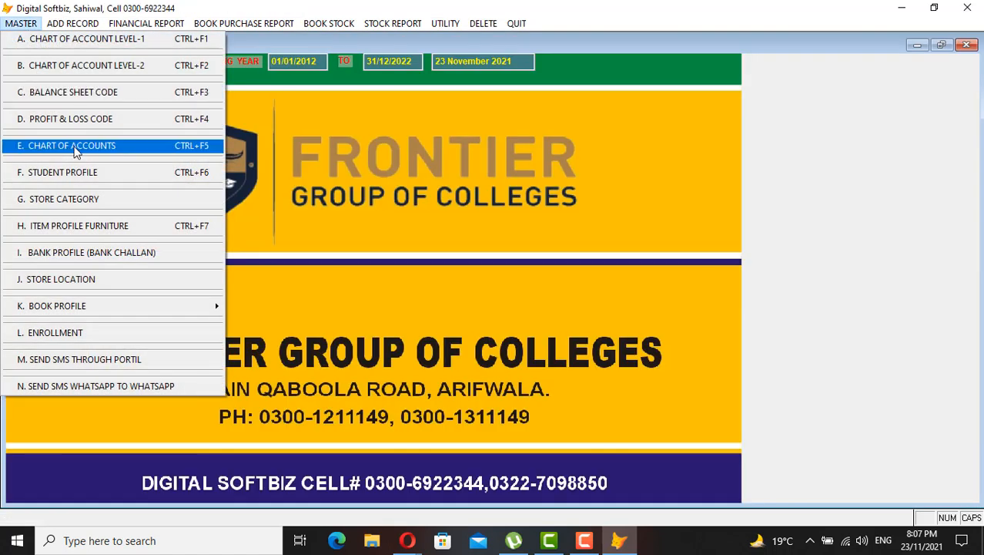
pyautogui.click(86, 23)
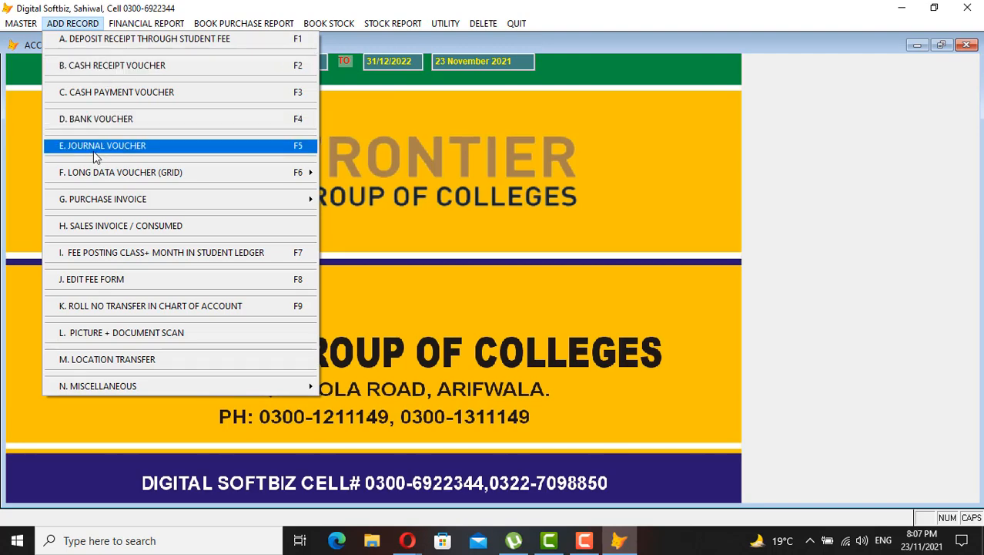
pyautogui.click(115, 146)
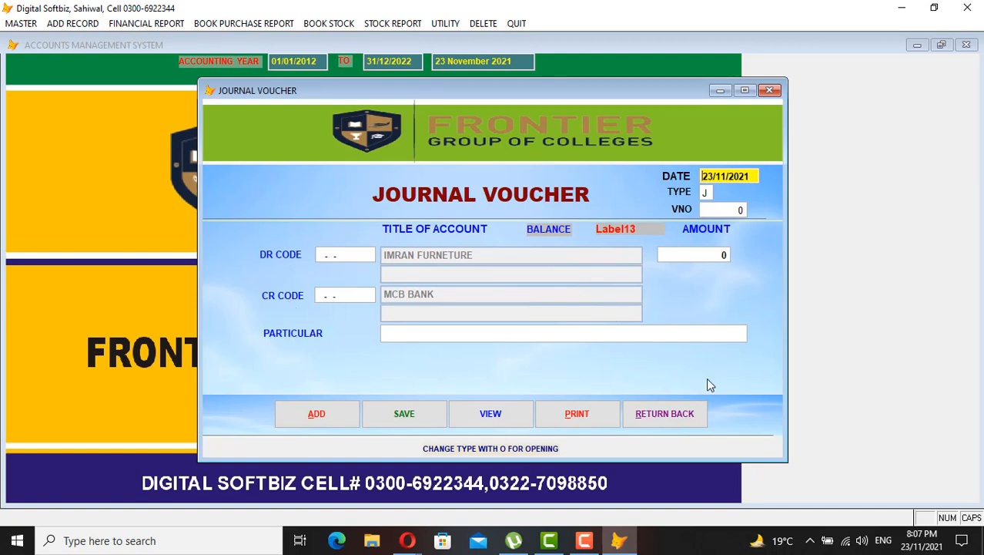
pyautogui.click(691, 417)
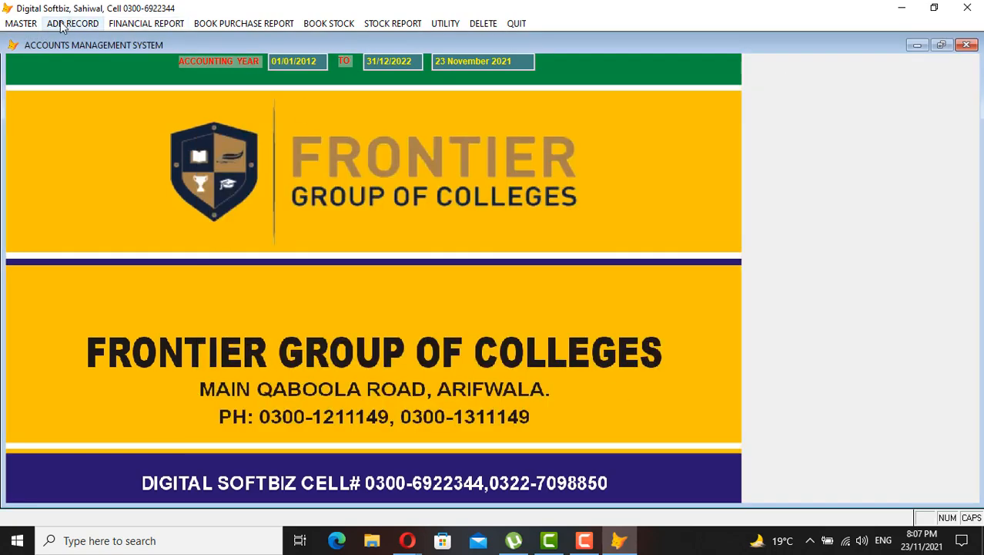
pyautogui.click(21, 23)
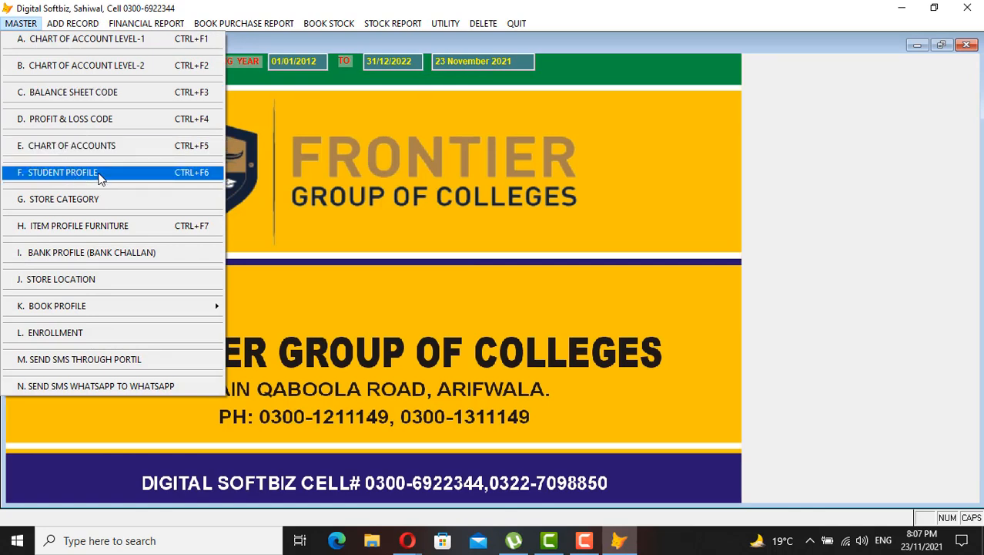
pyautogui.moveTo(61, 25)
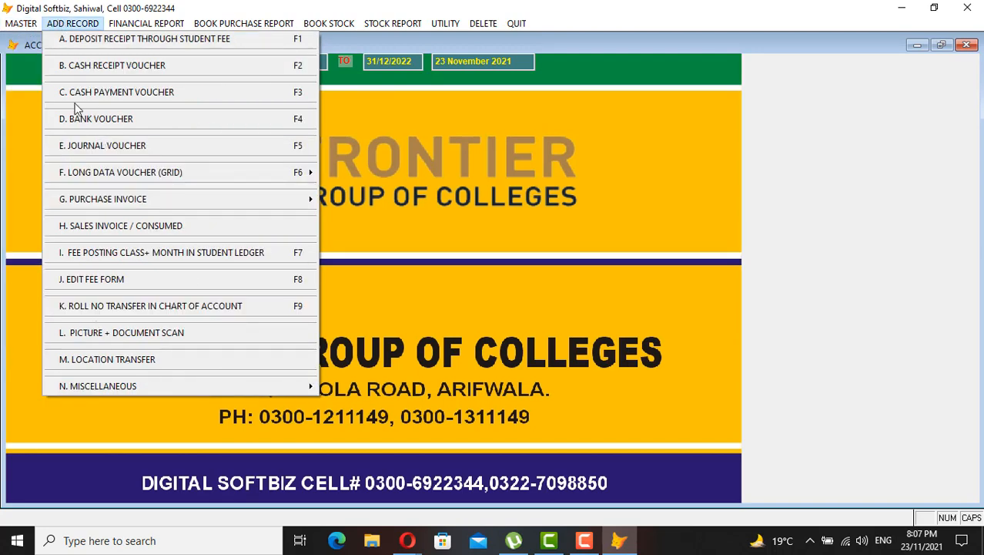
pyautogui.moveTo(21, 23)
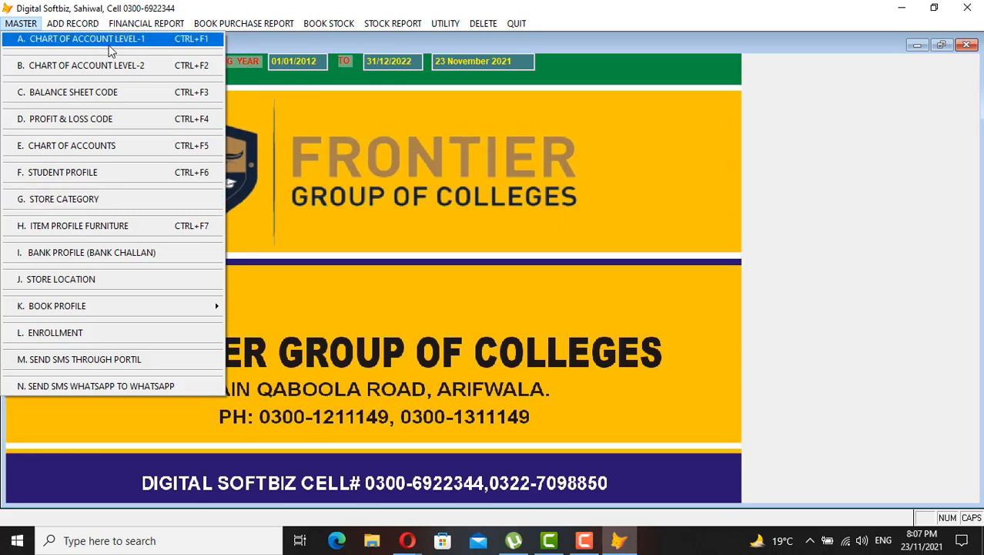
pyautogui.click(94, 65)
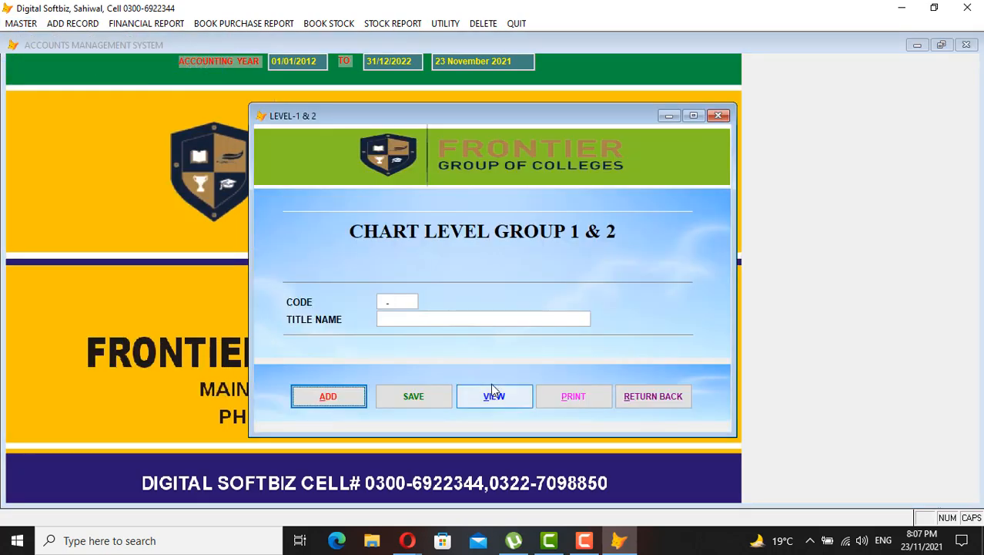
pyautogui.click(493, 393)
pyautogui.scroll(-7, 724, 420)
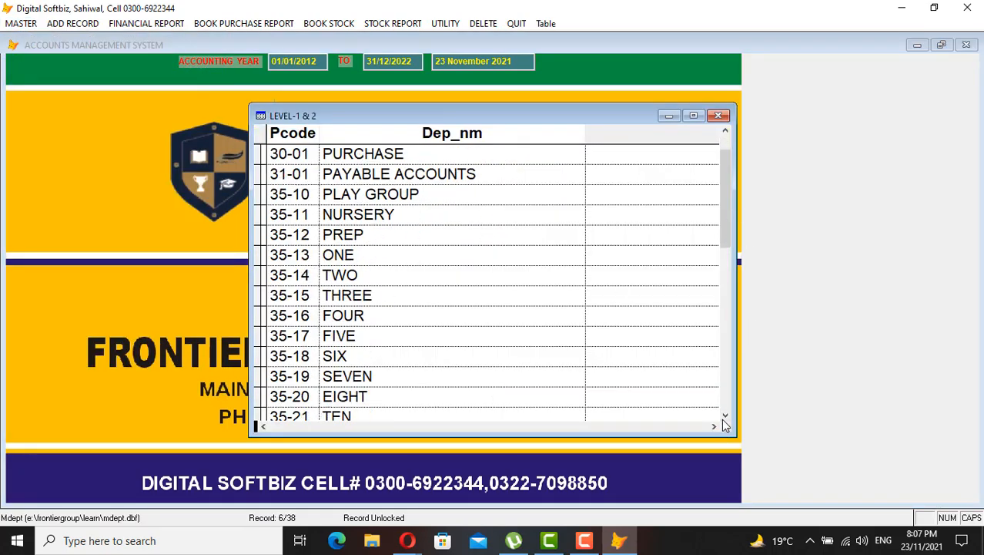
pyautogui.click(454, 350)
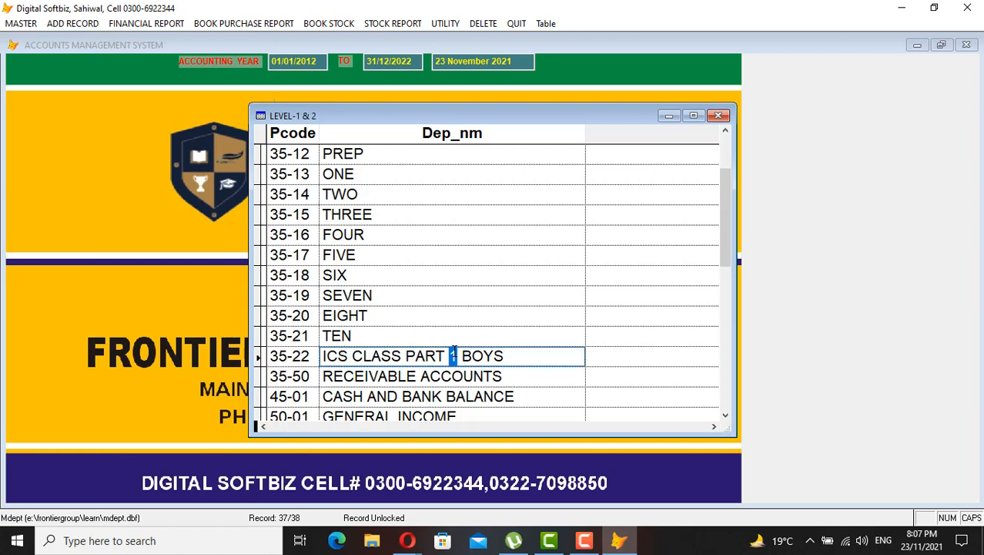
pyautogui.click(717, 115)
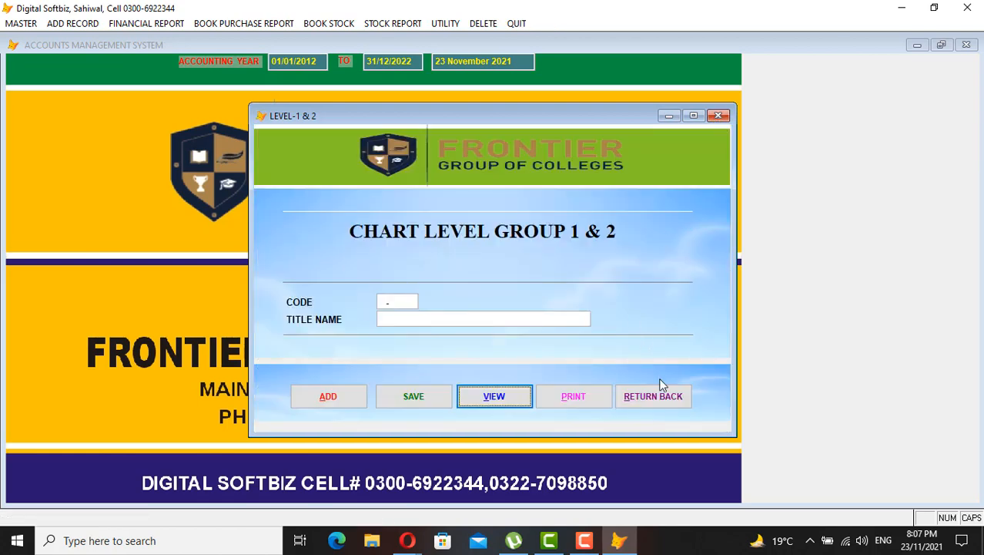
pyautogui.click(659, 393)
pyautogui.click(38, 23)
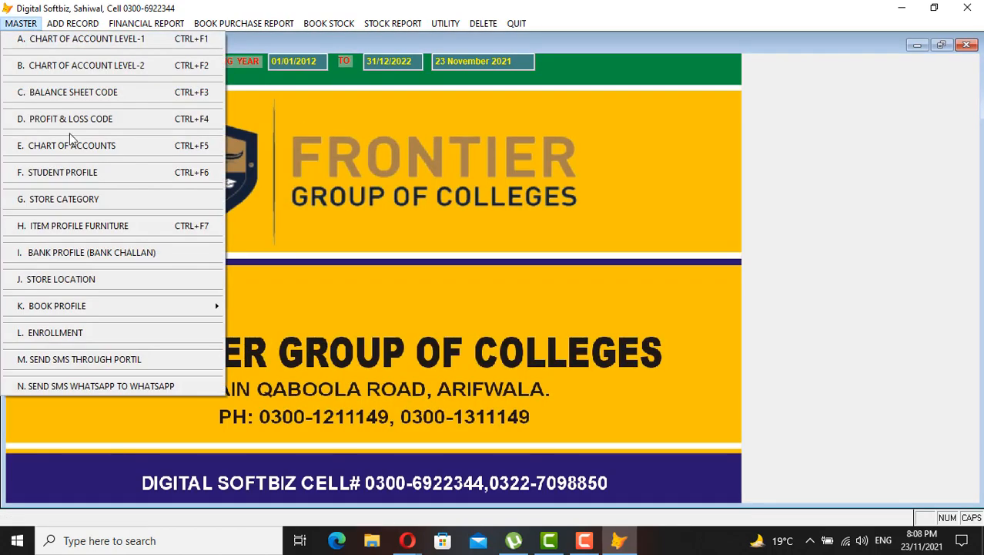
pyautogui.click(73, 174)
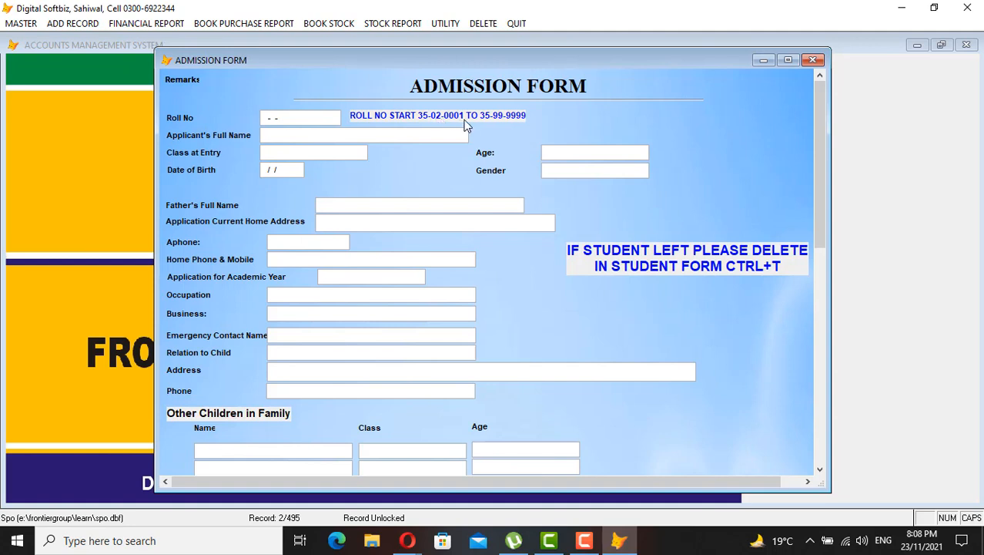
pyautogui.press('Return')
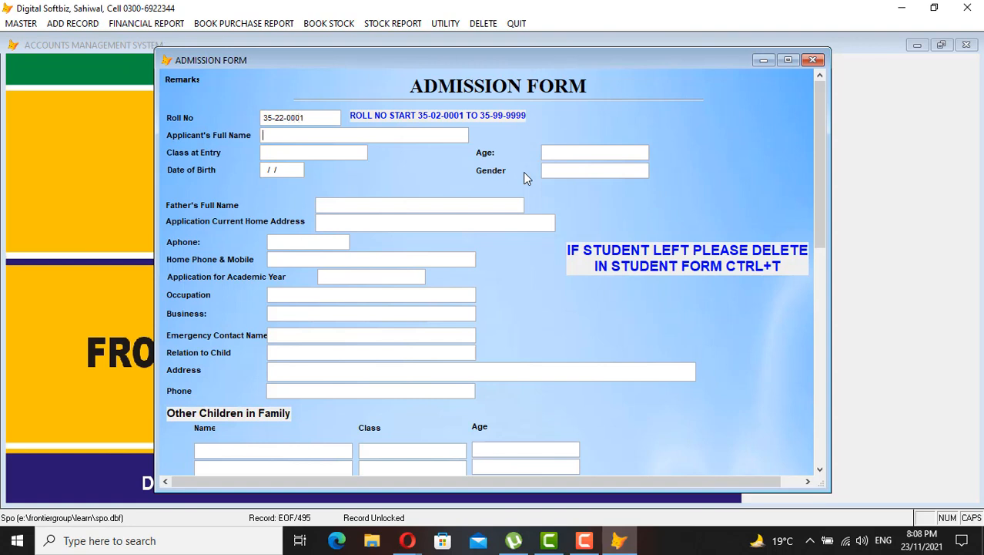
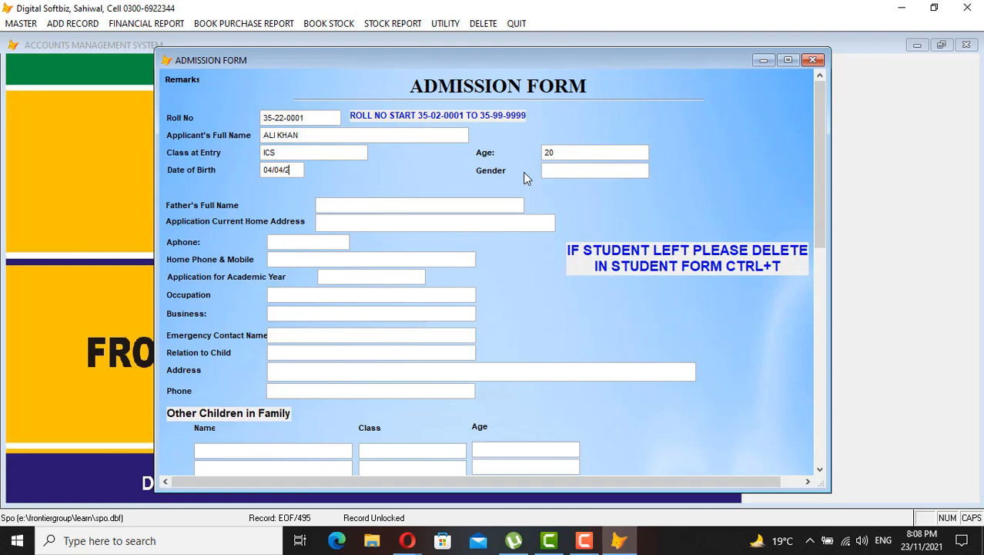
pyautogui.press('BackSpace')
# Fill in the father's name, contact phone, occupation TEACHER and home address
pyautogui.press('Return')
pyautogui.write('S')
pyautogui.press('BackSpace')
pyautogui.write('BILAL')
pyautogui.press('Return')
pyautogui.press('Return')
pyautogui.write('033333333')
pyautogui.press('Return')
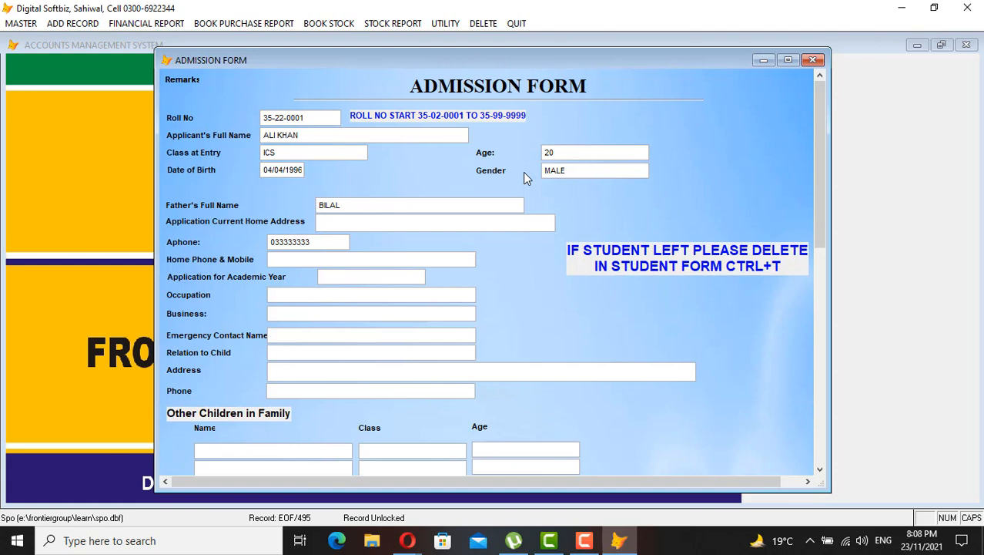
pyautogui.write('TEACHER')
pyautogui.press('Return')
pyautogui.write('MAIN CITY ARIFWALA')
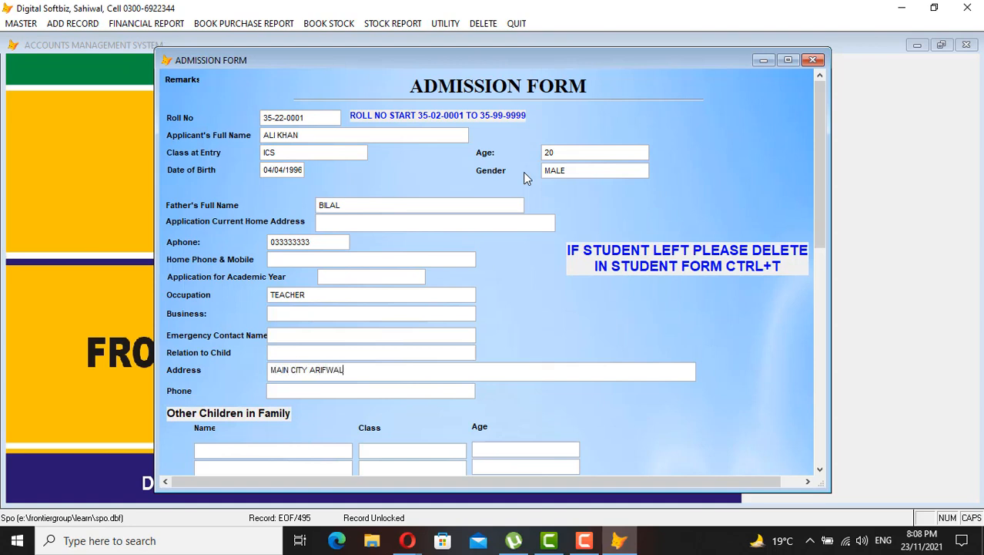
pyautogui.press('Return')
pyautogui.press('Return')
# Enter the fee details, applying 3,000 tuition across every month of the fee schedule
pyautogui.moveTo(818, 218); pyautogui.dragTo(821, 328)
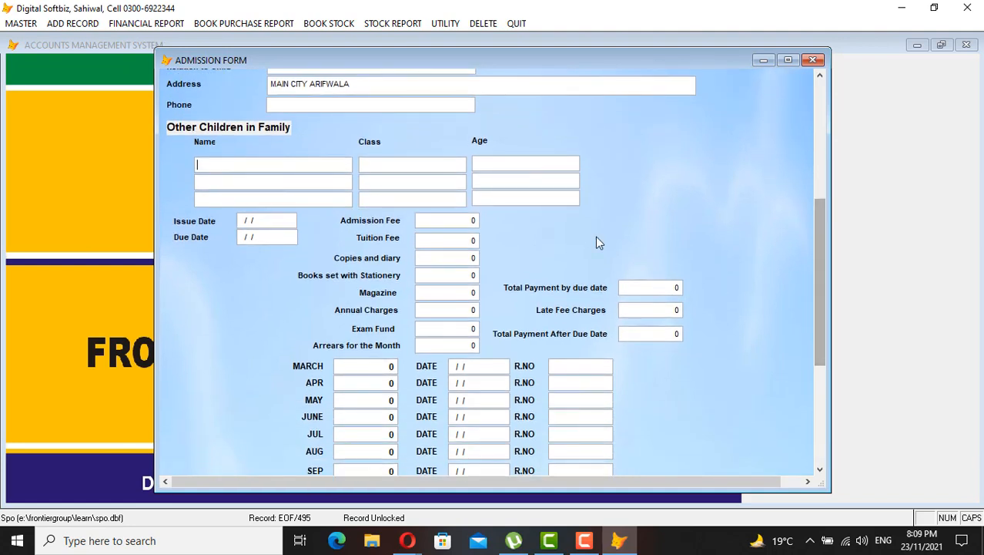
pyautogui.press('Tab')
pyautogui.press('Tab')
pyautogui.press('Tab')
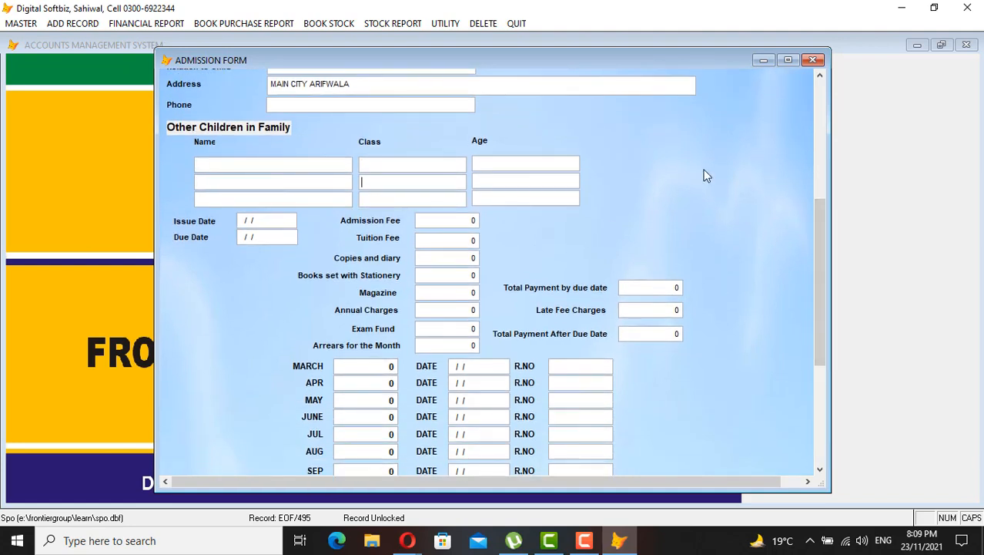
pyautogui.press('Tab')
pyautogui.press('Tab')
pyautogui.press('Tab')
pyautogui.press('Tab')
pyautogui.press('Tab')
pyautogui.write('5000')
pyautogui.press('Tab')
pyautogui.write('3000')
pyautogui.press('Tab')
pyautogui.press('Tab')
pyautogui.press('Tab')
pyautogui.press('Tab')
pyautogui.press('Tab')
pyautogui.press('Tab')
pyautogui.press('Return')
pyautogui.press('Return')
pyautogui.write('0')
pyautogui.press('Return')
pyautogui.press('Return')
pyautogui.press('Return')
pyautogui.write('3,000')
pyautogui.press('Return')
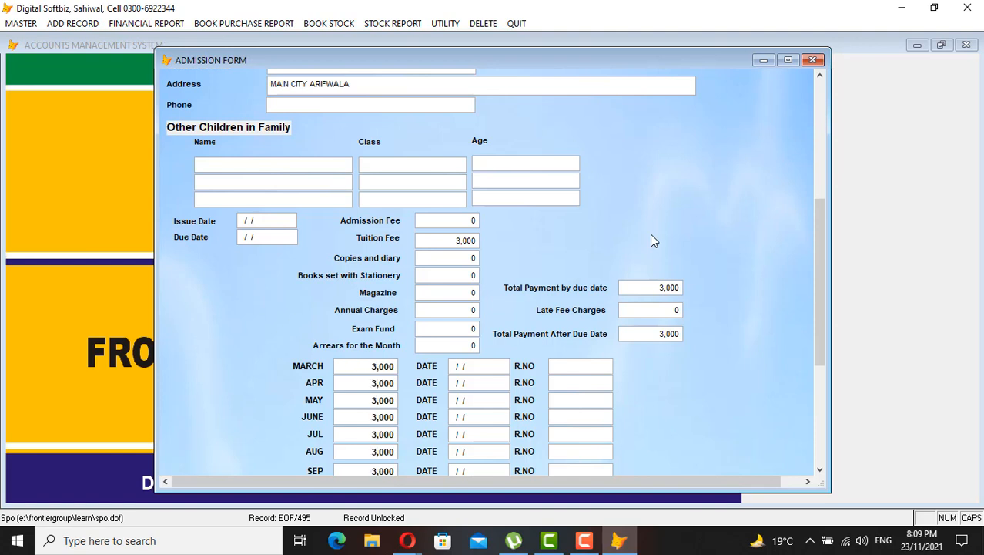
pyautogui.press('Return')
pyautogui.press('Return')
pyautogui.press('Return')
# Confirm the admission agreement, save the record, and start a blank admission entry
pyautogui.moveTo(818, 238); pyautogui.dragTo(820, 349)
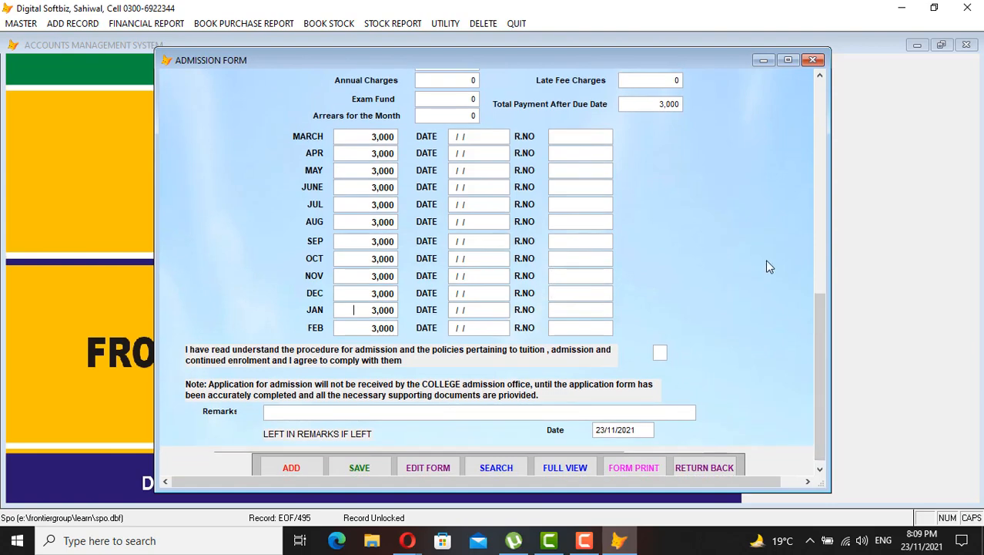
pyautogui.press('Return')
pyautogui.press('Return')
pyautogui.press('Return')
pyautogui.press('Return')
pyautogui.press('Return')
pyautogui.press('Return')
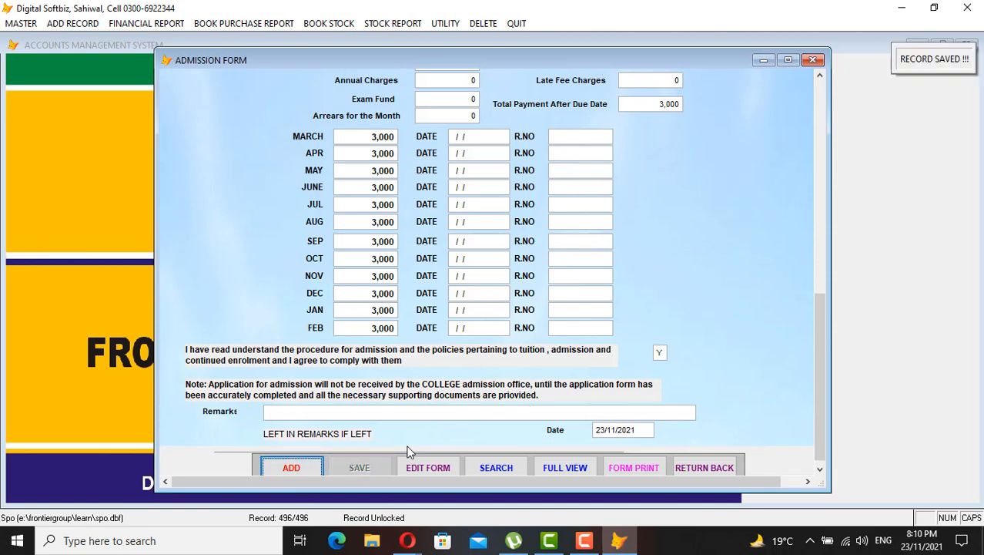
pyautogui.scroll(1, 408, 450)
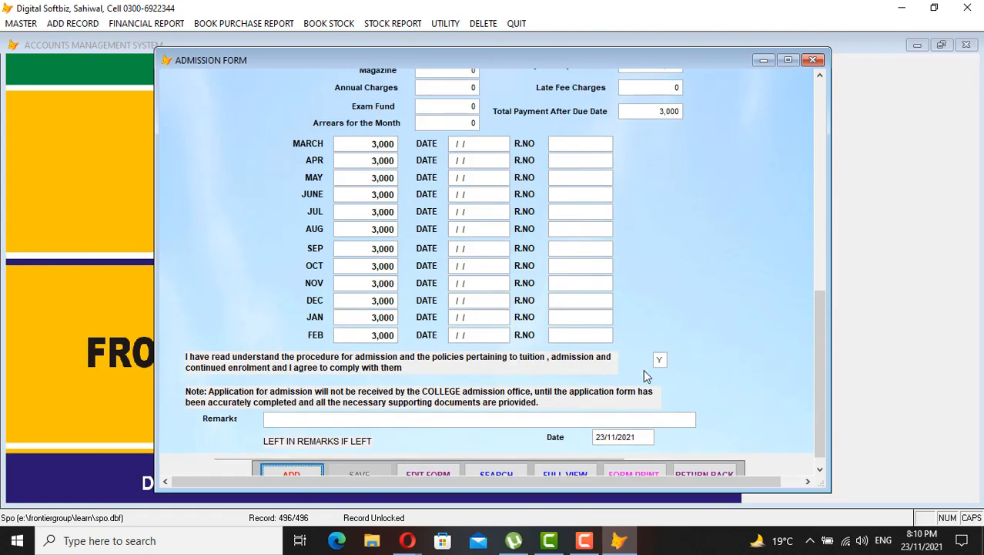
pyautogui.moveTo(817, 326); pyautogui.dragTo(811, 375)
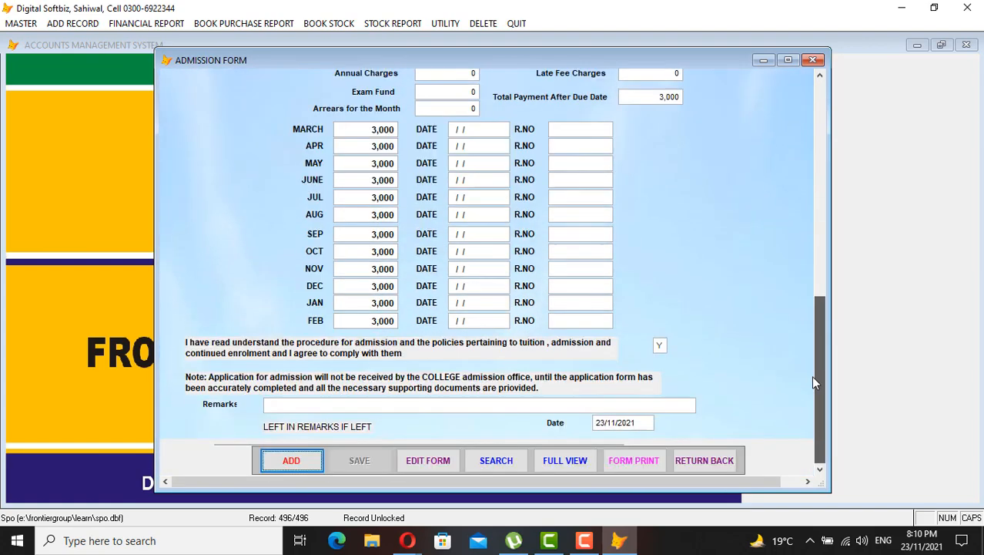
pyautogui.click(292, 460)
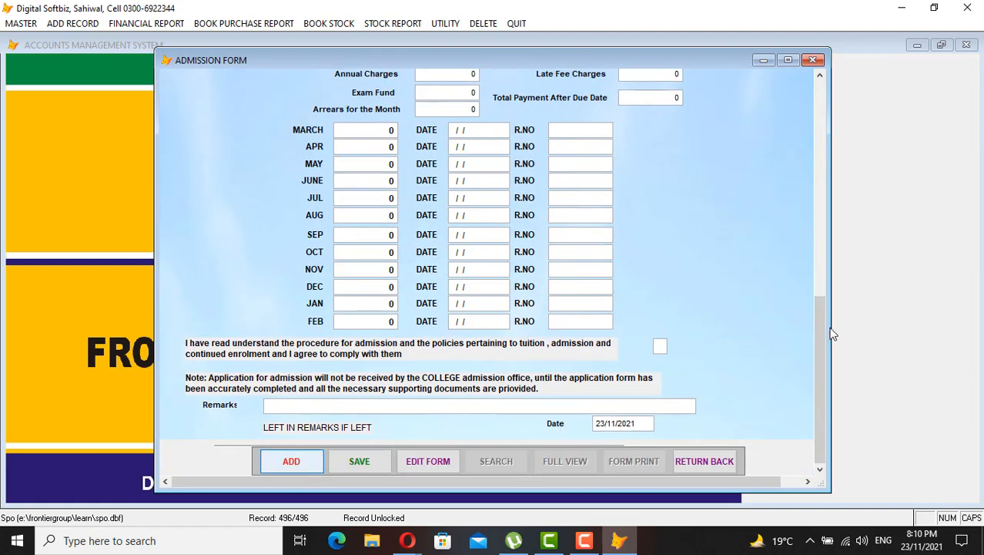
# Enter roll no 35-22-0002 and the student's name, skipping past the remaining personal fields
pyautogui.moveTo(823, 336); pyautogui.dragTo(820, 92)
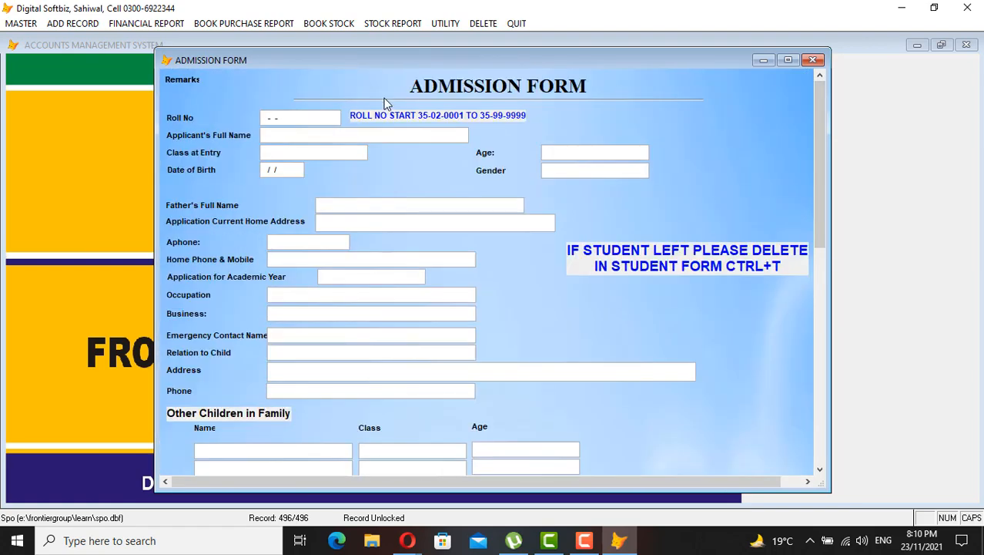
pyautogui.write('35220000NUMAN')
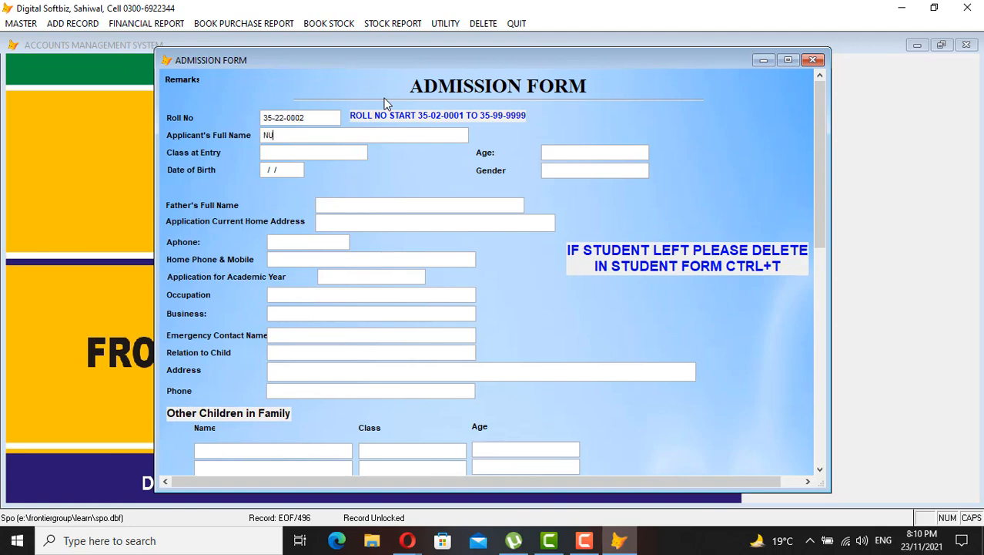
pyautogui.press('Tab')
pyautogui.press('Tab')
pyautogui.press('Tab')
pyautogui.press('Tab')
pyautogui.press('Tab')
pyautogui.press('Tab')
pyautogui.press('Tab')
pyautogui.press('Tab')
pyautogui.press('Tab')
pyautogui.press('Tab')
pyautogui.press('Tab')
pyautogui.moveTo(821, 173); pyautogui.dragTo(822, 312)
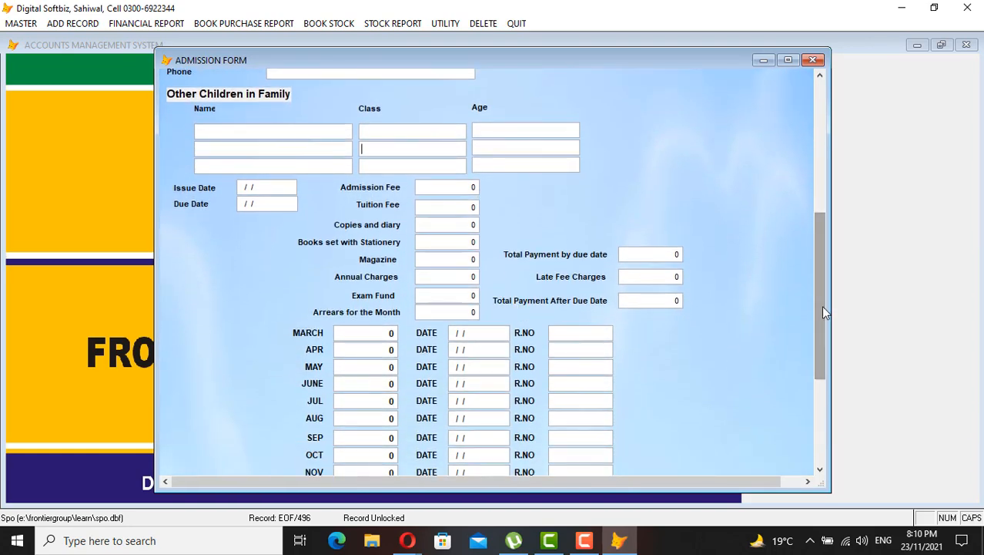
pyautogui.press('Tab')
pyautogui.press('Tab')
pyautogui.press('Tab')
pyautogui.press('Tab')
pyautogui.press('Tab')
pyautogui.press('Tab')
# Set Tuition Fee and MARCH to 3,000, mark the agreement Y, and save the admission
pyautogui.write('3000')
pyautogui.press('Tab')
pyautogui.press('Tab')
pyautogui.press('Tab')
pyautogui.press('Tab')
pyautogui.write('3,000')
pyautogui.press('Tab')
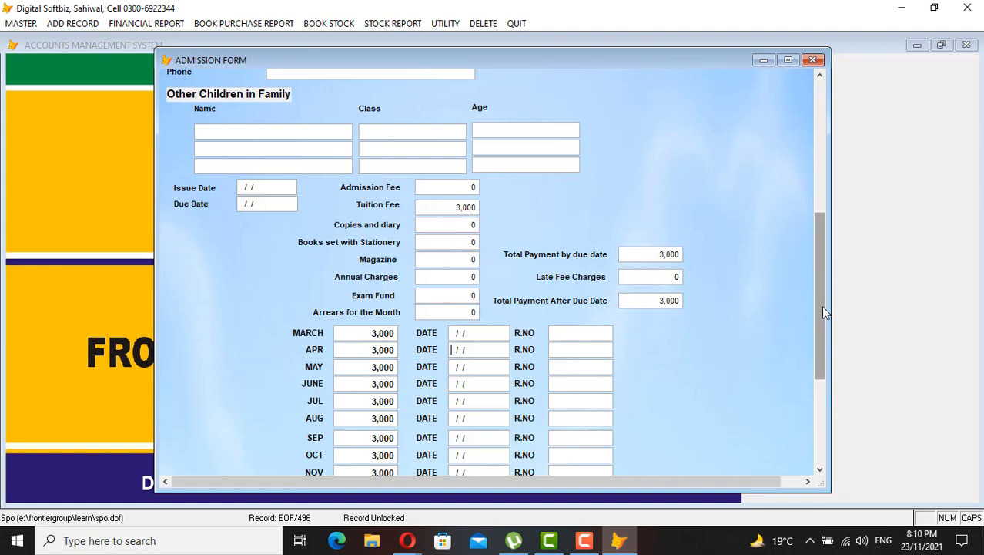
pyautogui.moveTo(822, 312); pyautogui.dragTo(824, 409)
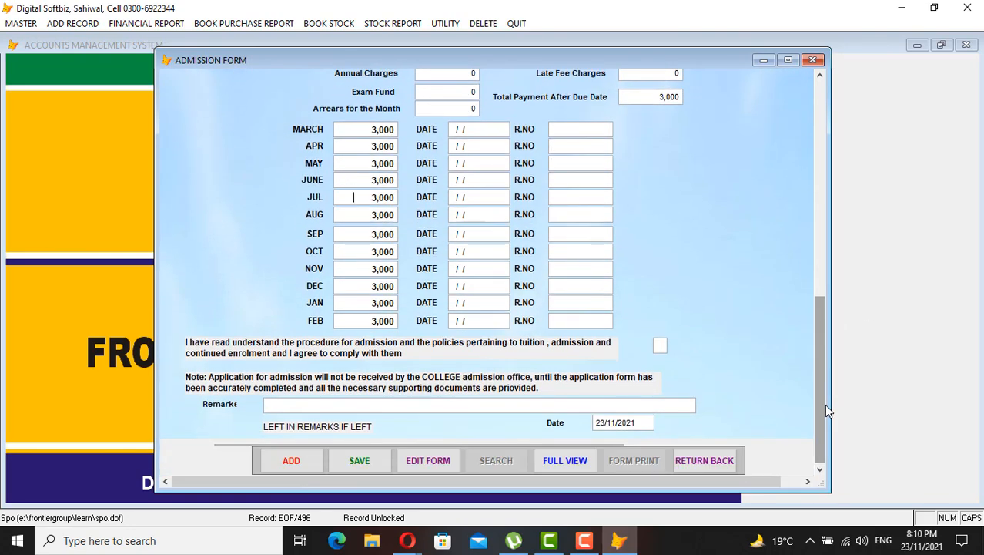
pyautogui.press('Return')
pyautogui.press('Return')
pyautogui.press('Return')
pyautogui.press('Return')
pyautogui.press('Return')
pyautogui.write('Y')
pyautogui.press('Return')
pyautogui.press('Return')
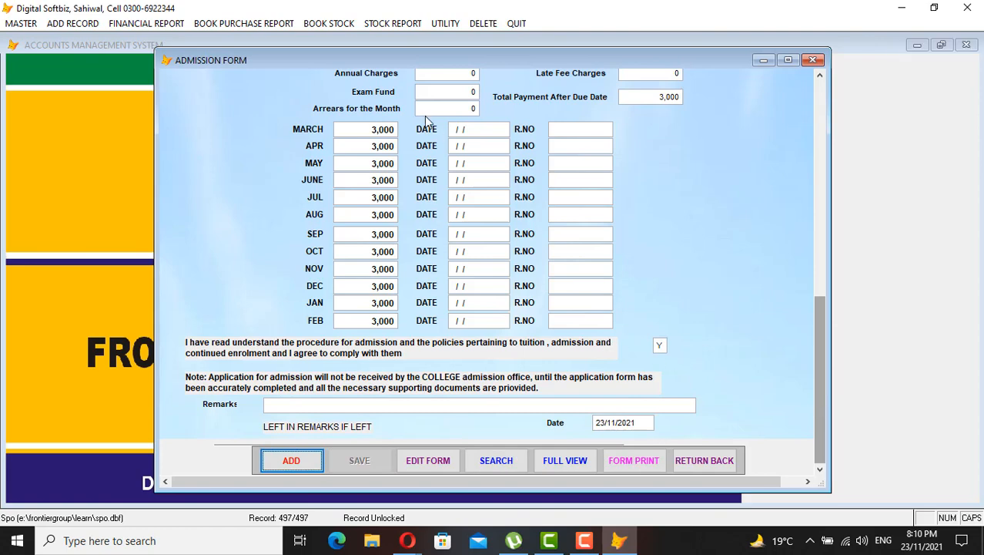
pyautogui.click(705, 467)
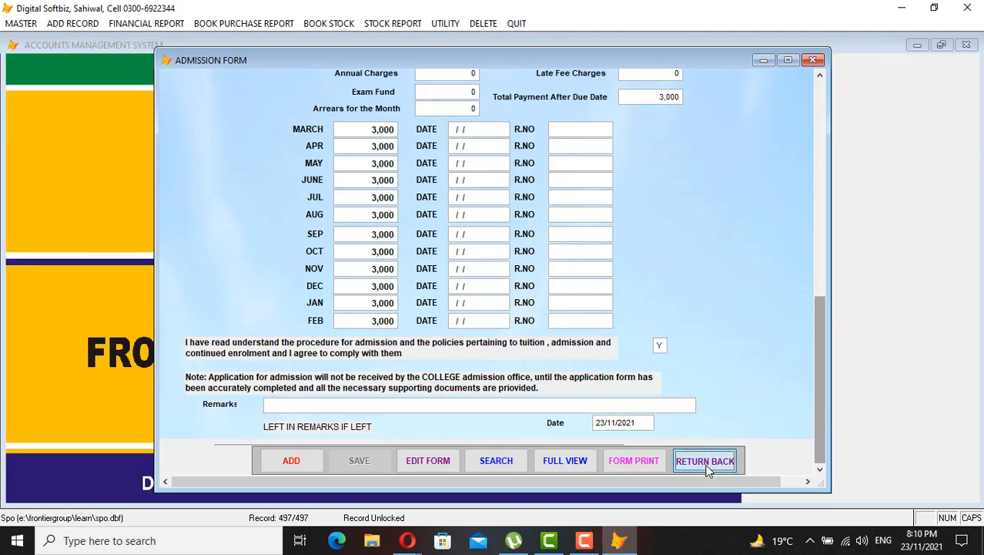
# Open K. Roll No Transfer in Chart of Account and enter roll number 35-22-0001
pyautogui.click(71, 24)
pyautogui.moveTo(21, 23)
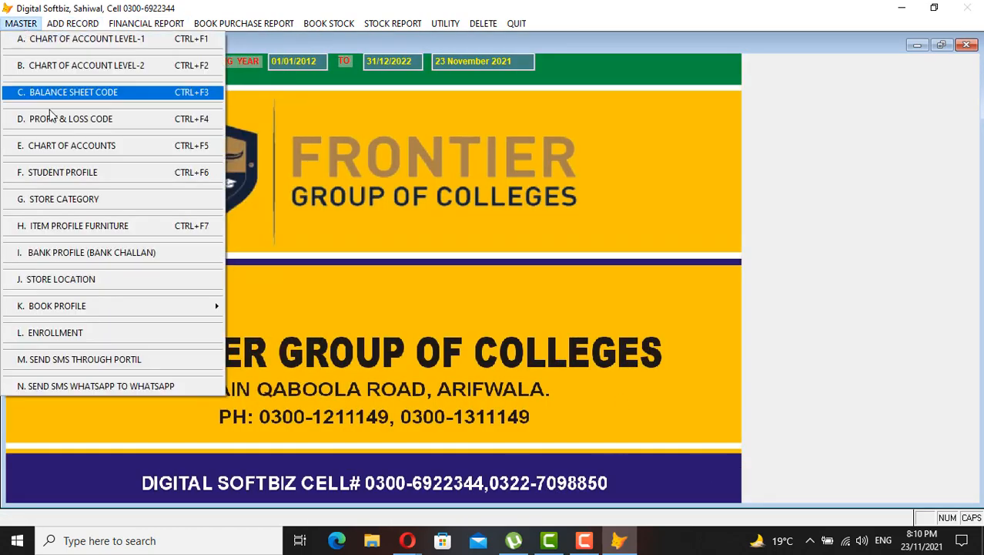
pyautogui.moveTo(74, 24)
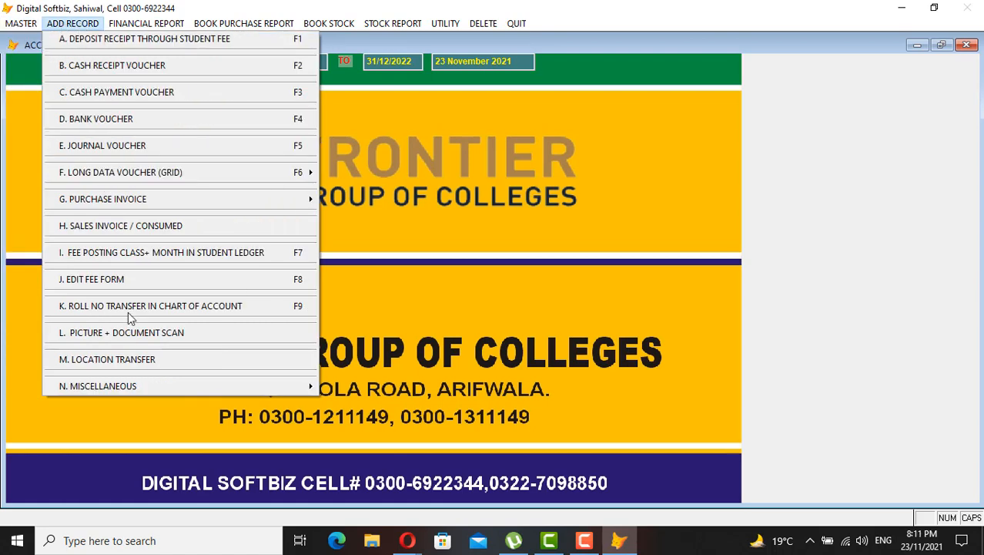
pyautogui.click(219, 308)
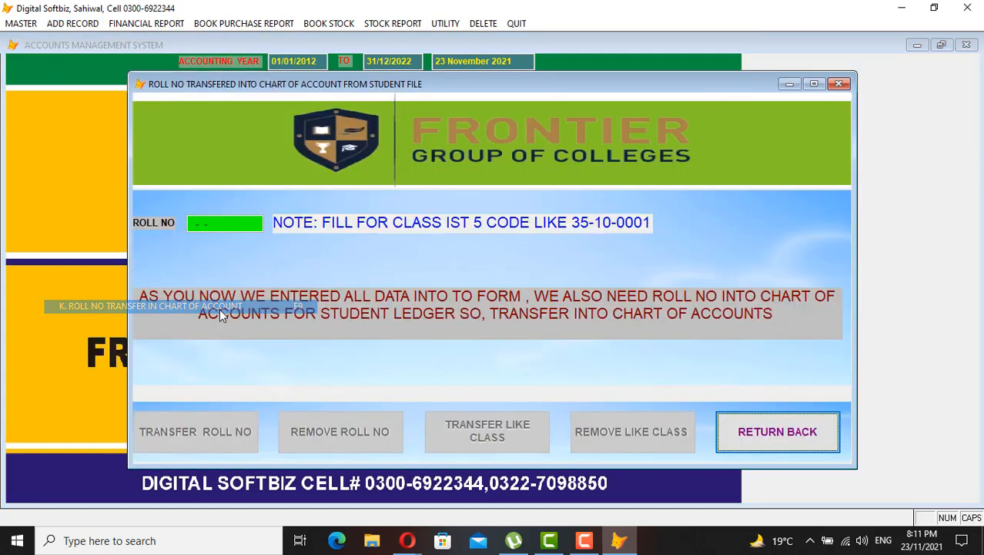
pyautogui.click(190, 225)
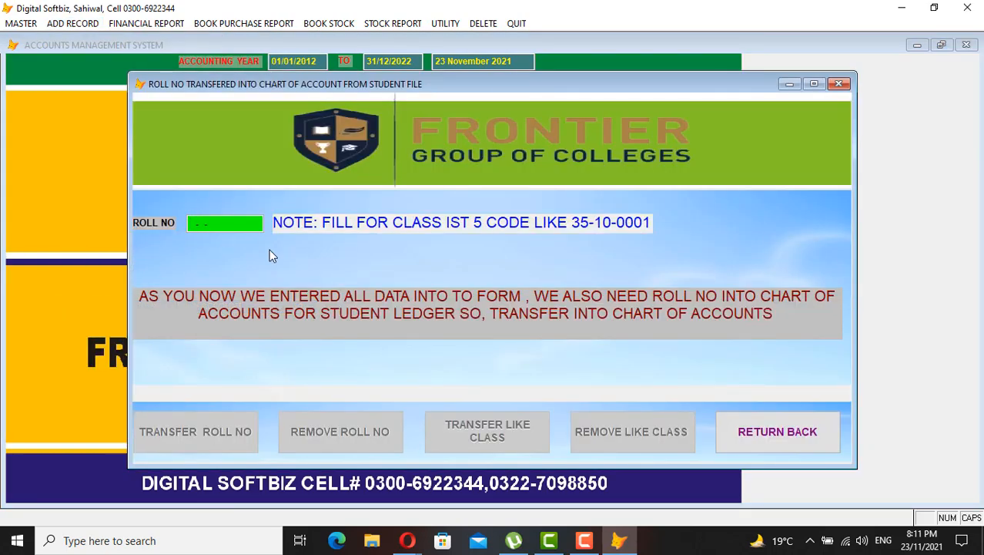
pyautogui.write('35-22-0001')
pyautogui.press('Return')
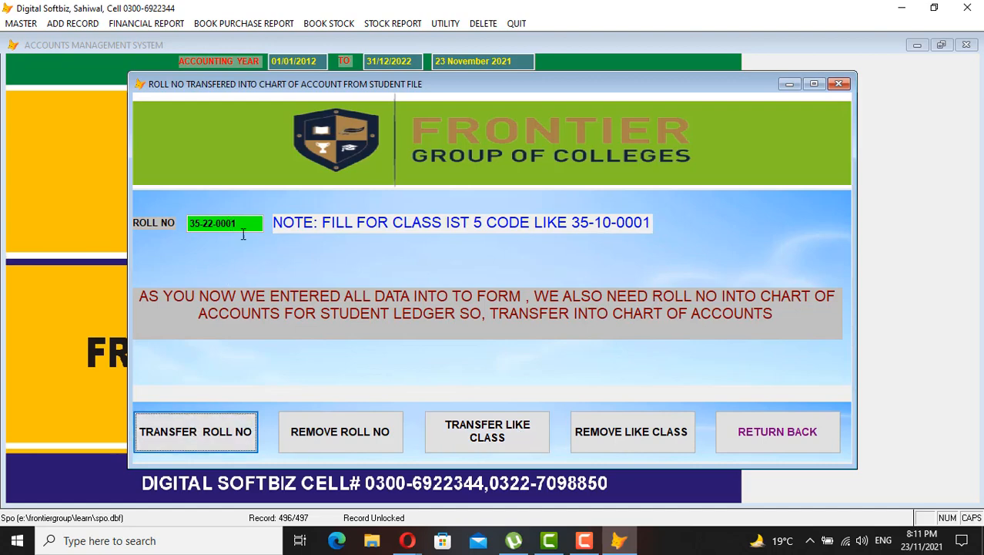
# Transfer the roll number's whole class into the chart of accounts, ignoring the exclusive-file error
pyautogui.click(500, 438)
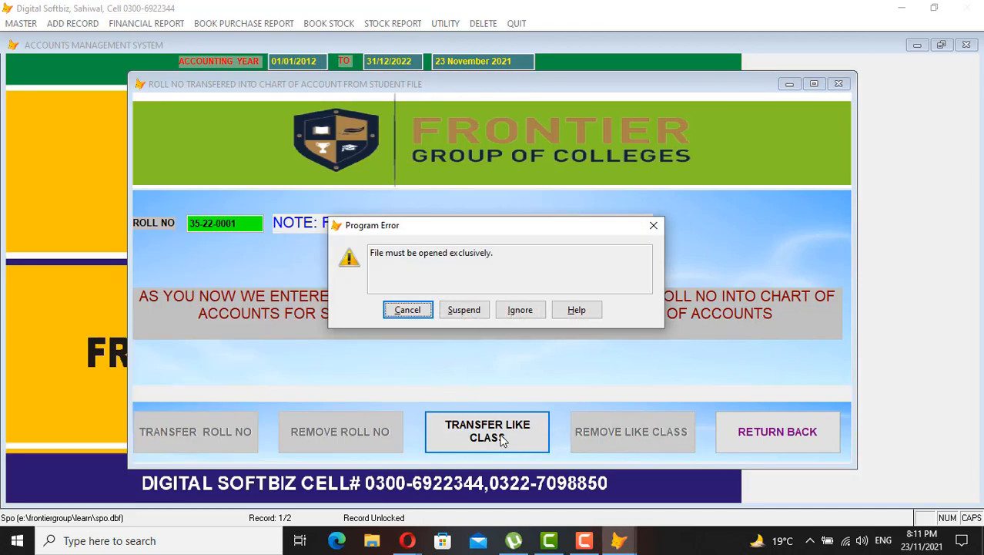
pyautogui.click(521, 309)
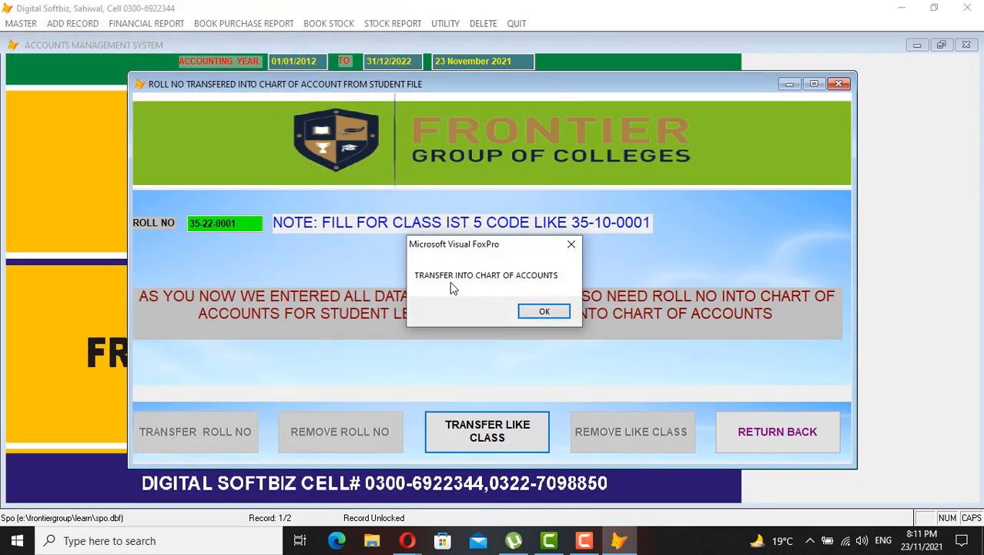
pyautogui.click(544, 309)
pyautogui.click(778, 433)
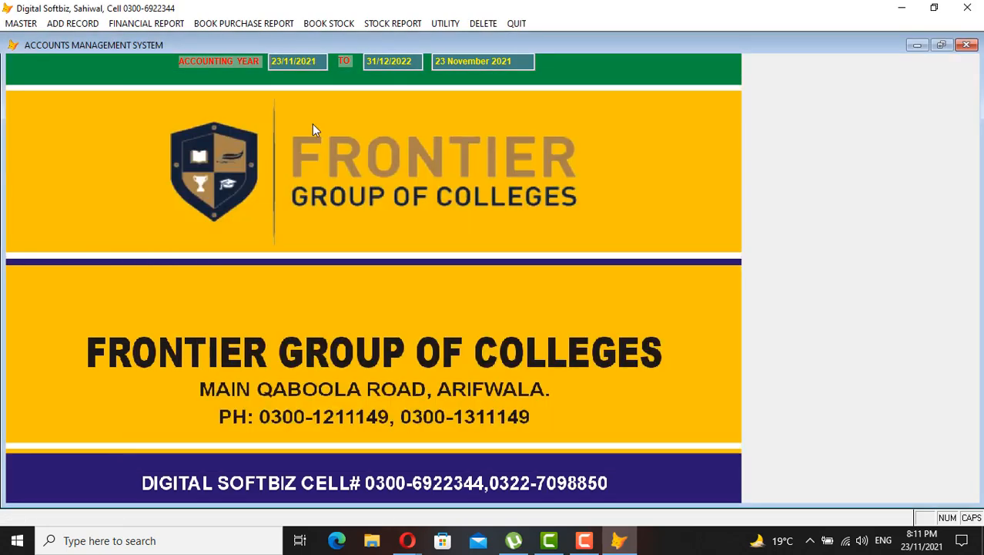
pyautogui.click(21, 24)
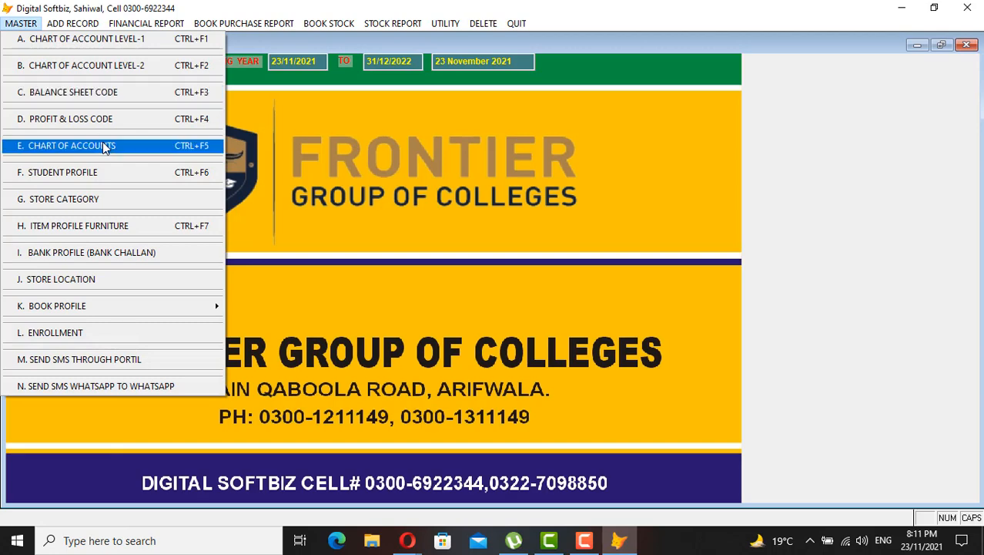
pyautogui.click(102, 144)
pyautogui.click(507, 419)
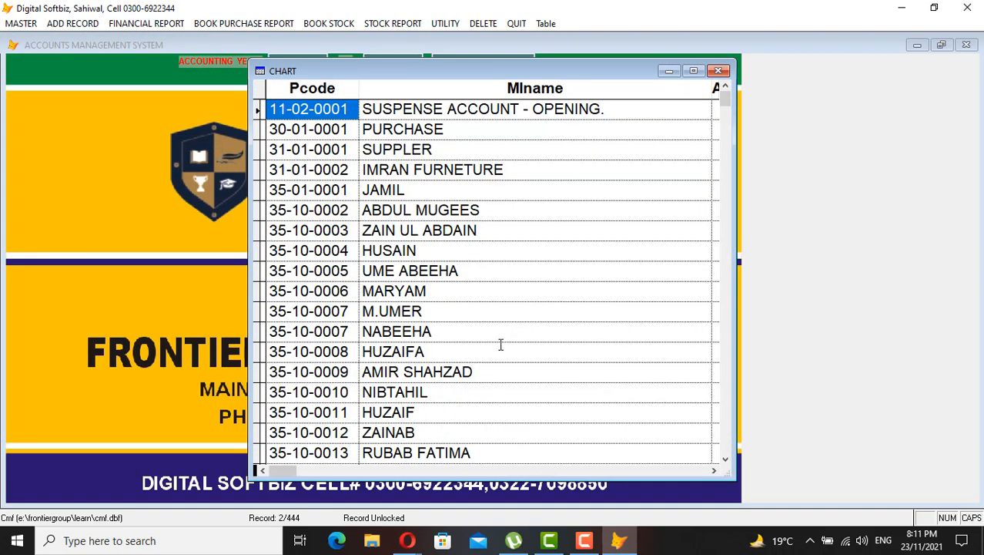
pyautogui.scroll(-20, 500, 340)
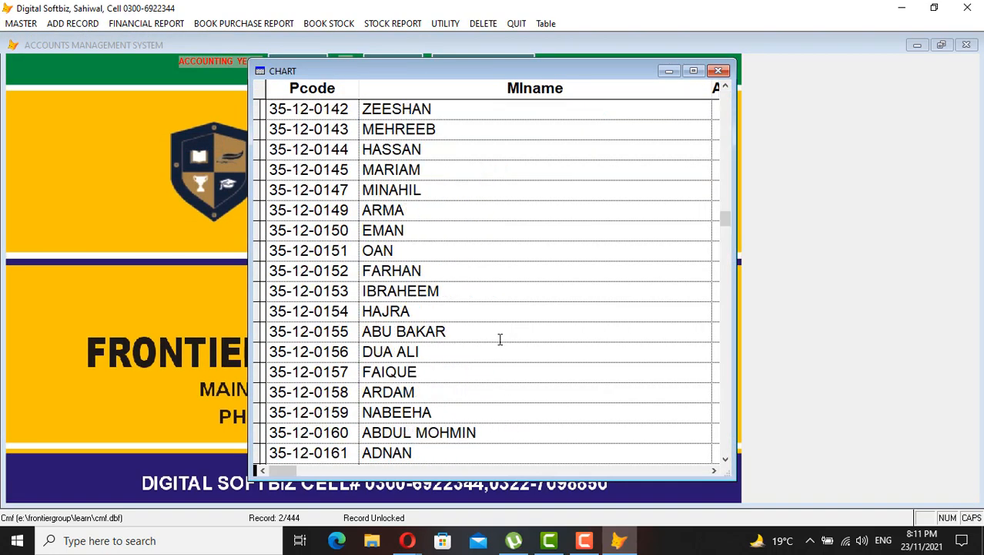
pyautogui.scroll(-15, 500, 339)
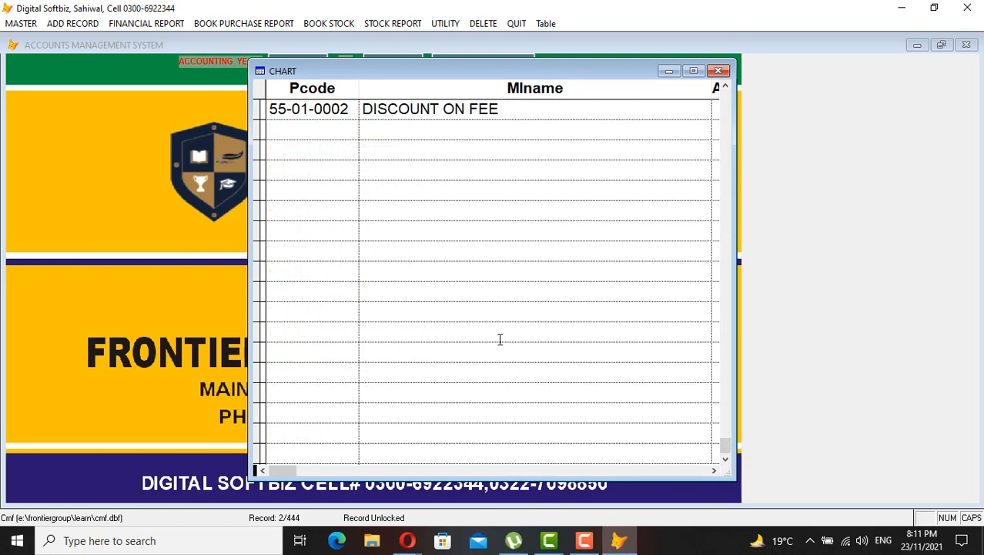
pyautogui.scroll(6, 410, 259)
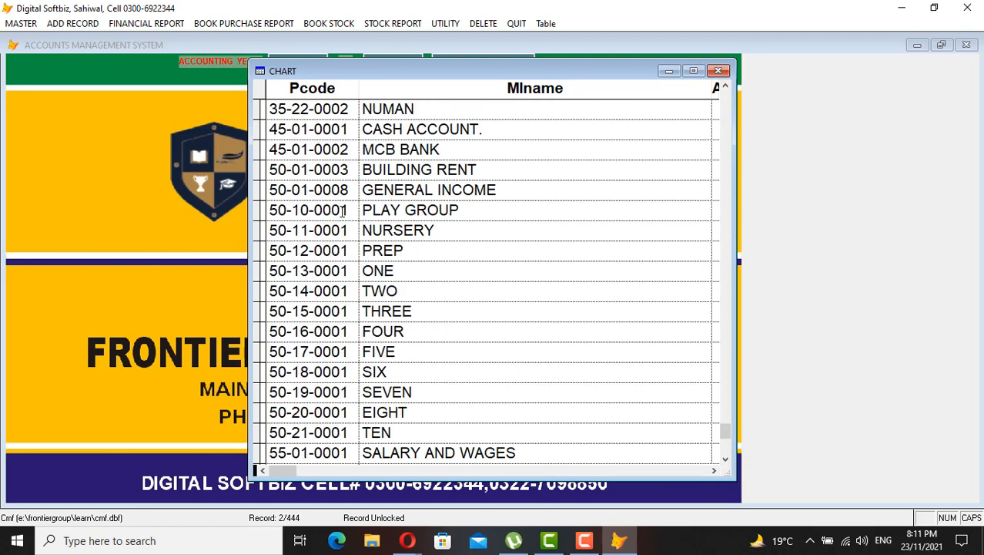
pyautogui.click(385, 114)
pyautogui.press('Up')
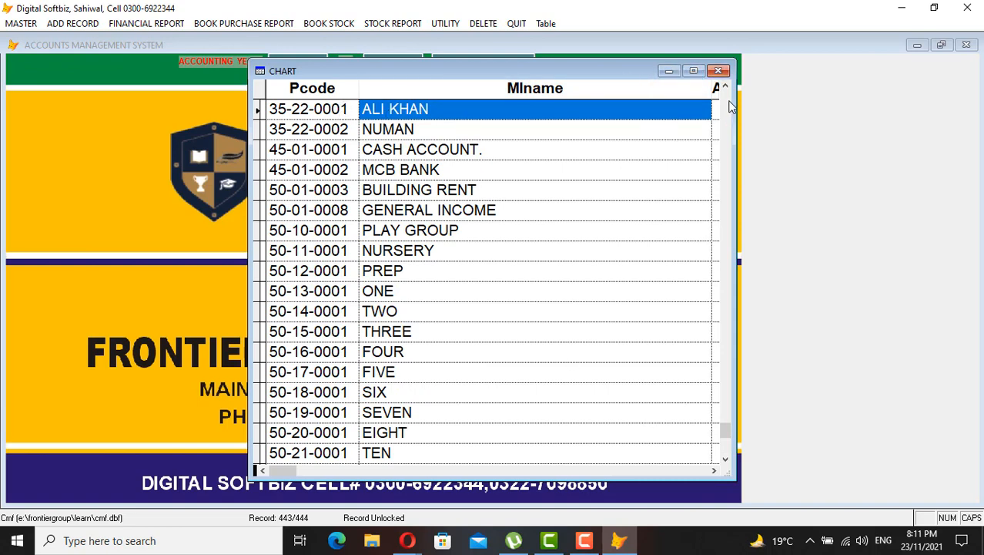
pyautogui.click(719, 70)
pyautogui.click(689, 416)
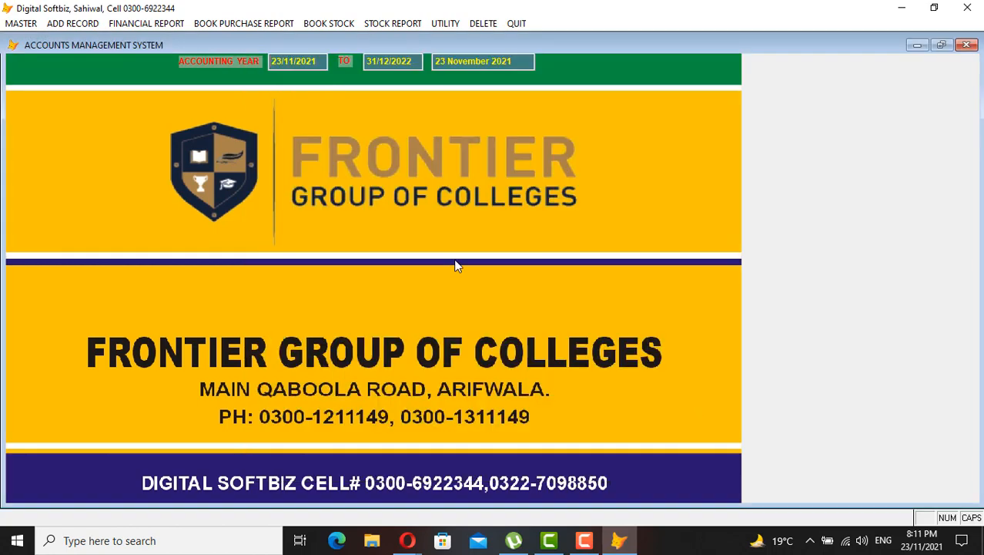
# Browse ADD RECORD and FINANCIAL REPORT, open and close Fee Deposit Slip Printing, then open MASTER
pyautogui.click(90, 23)
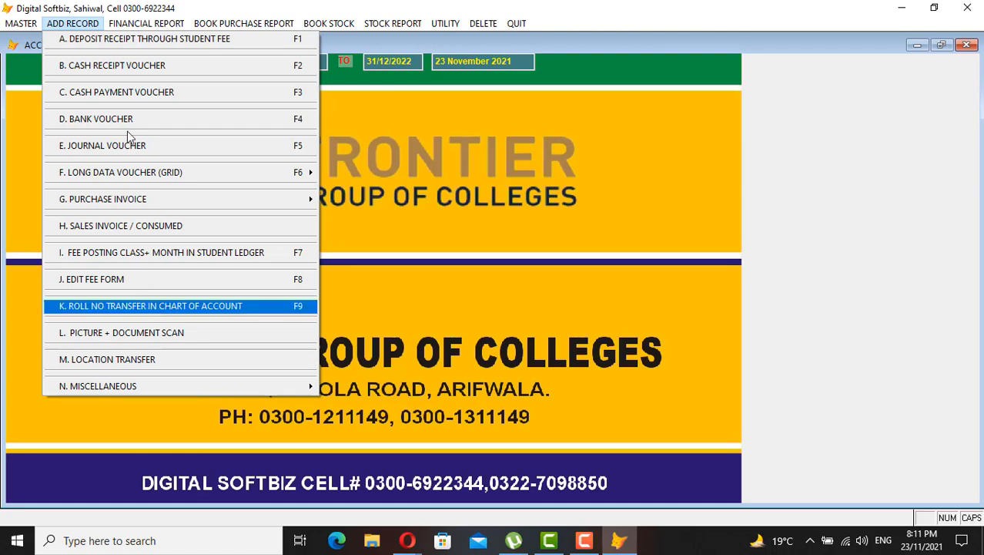
pyautogui.press('Right')
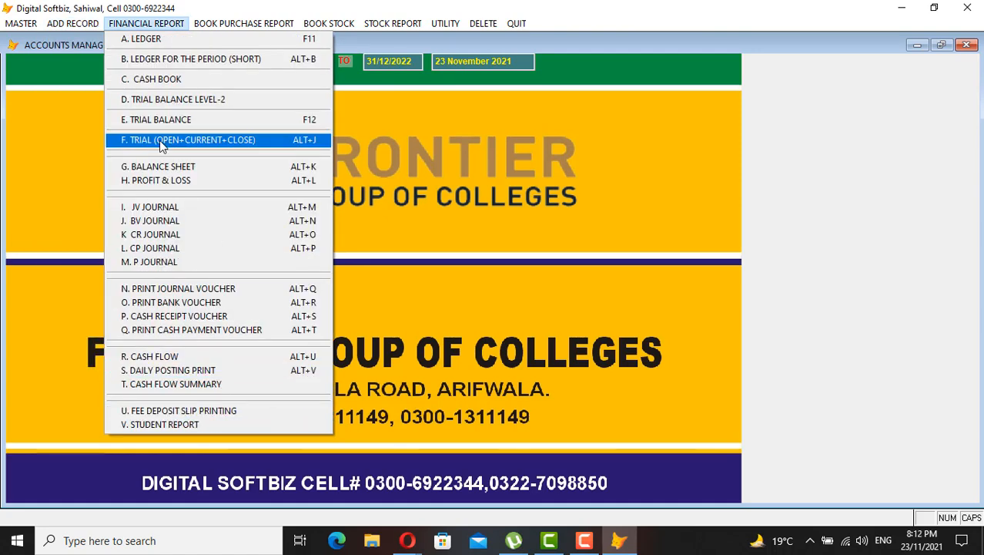
pyautogui.moveTo(98, 20)
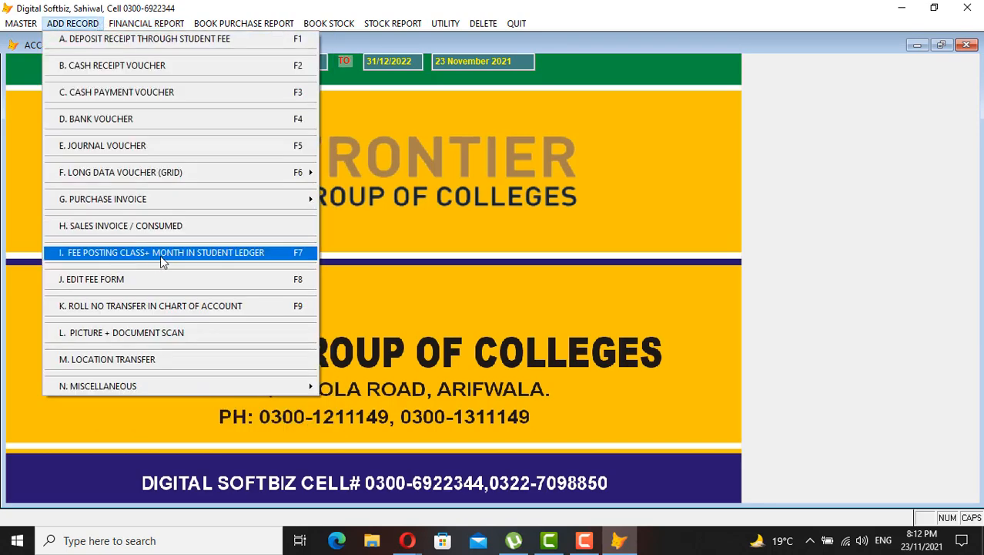
pyautogui.moveTo(154, 26)
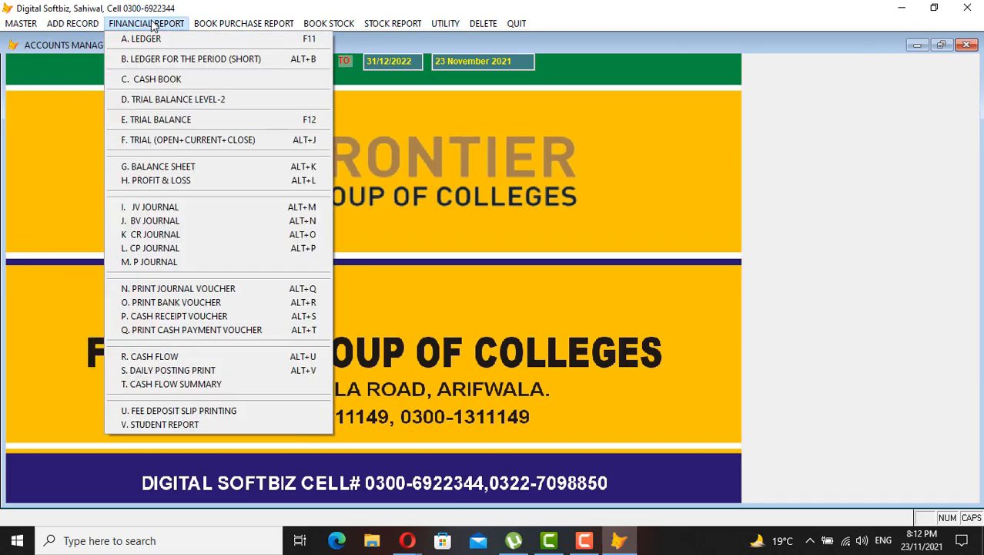
pyautogui.click(218, 409)
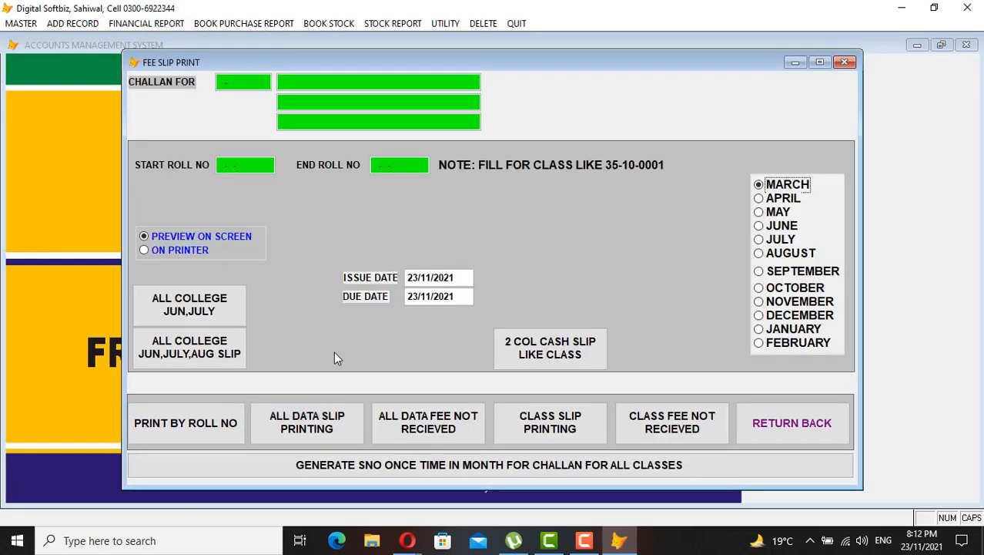
pyautogui.press('Down')
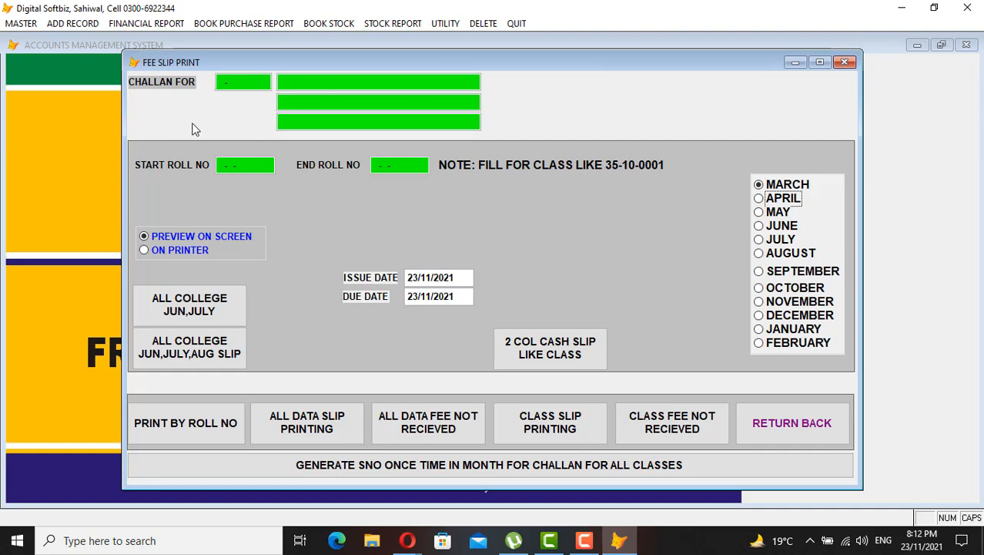
pyautogui.click(844, 62)
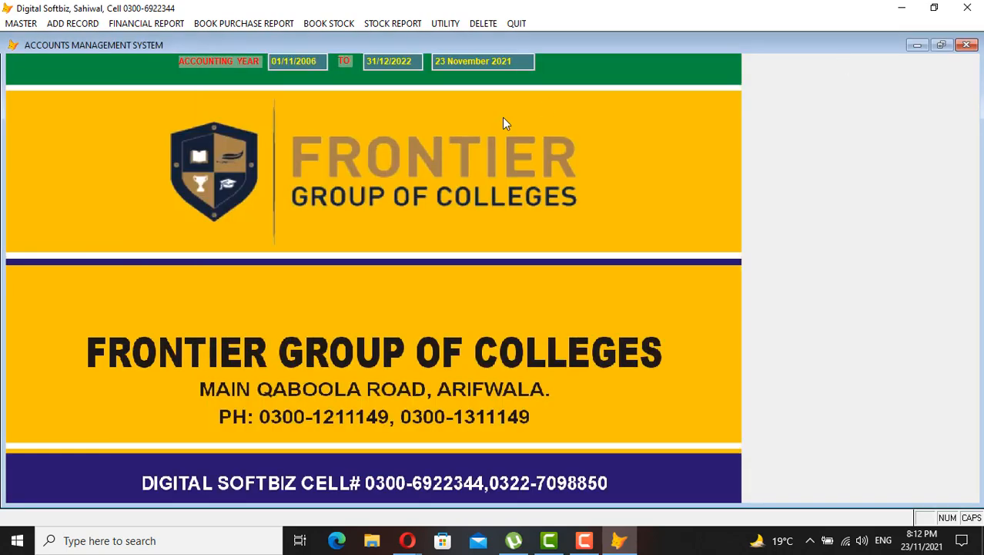
pyautogui.click(31, 24)
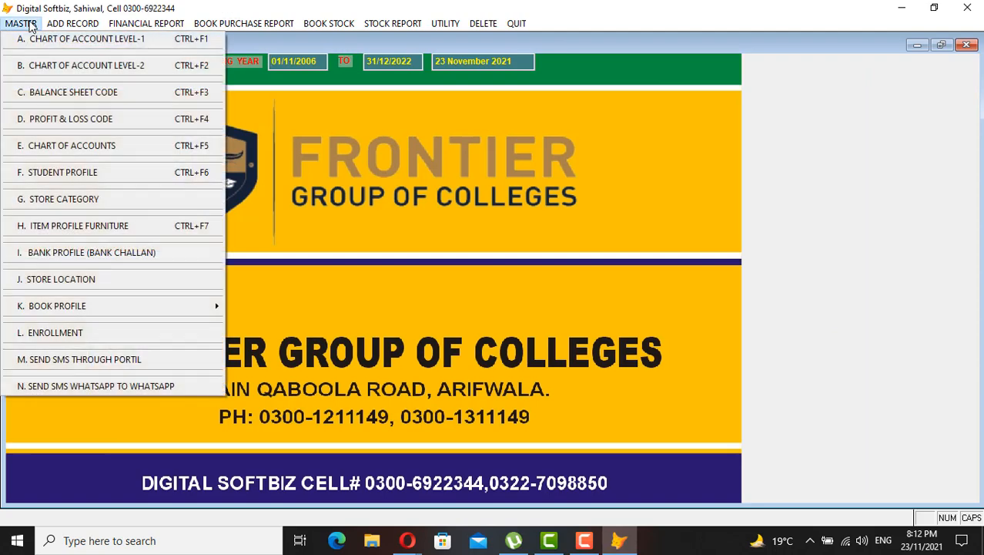
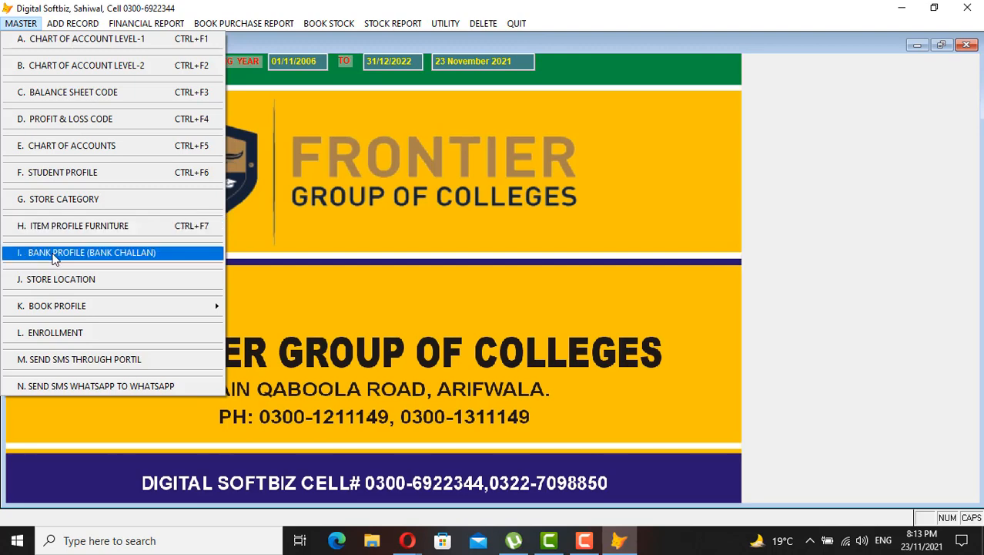
# Review the existing bank profiles in Full View, down to the CASH record
pyautogui.click(116, 253)
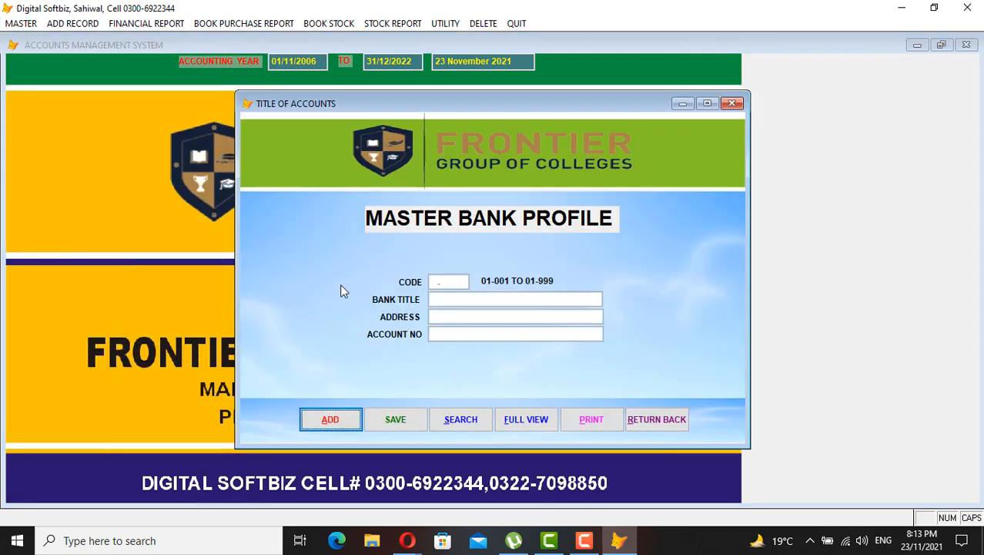
pyautogui.click(517, 416)
pyautogui.press('Down')
pyautogui.press('Down')
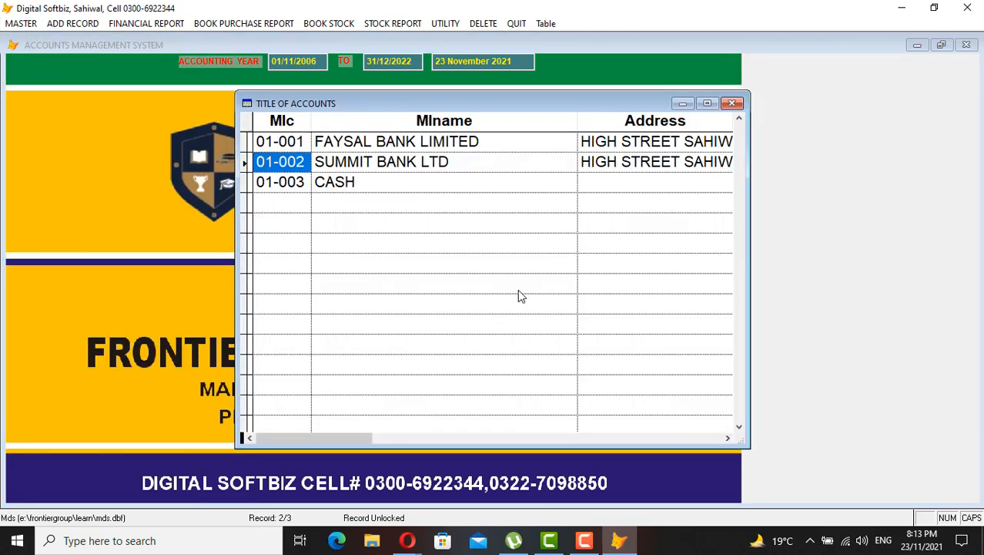
pyautogui.press('Tab')
pyautogui.press('Up')
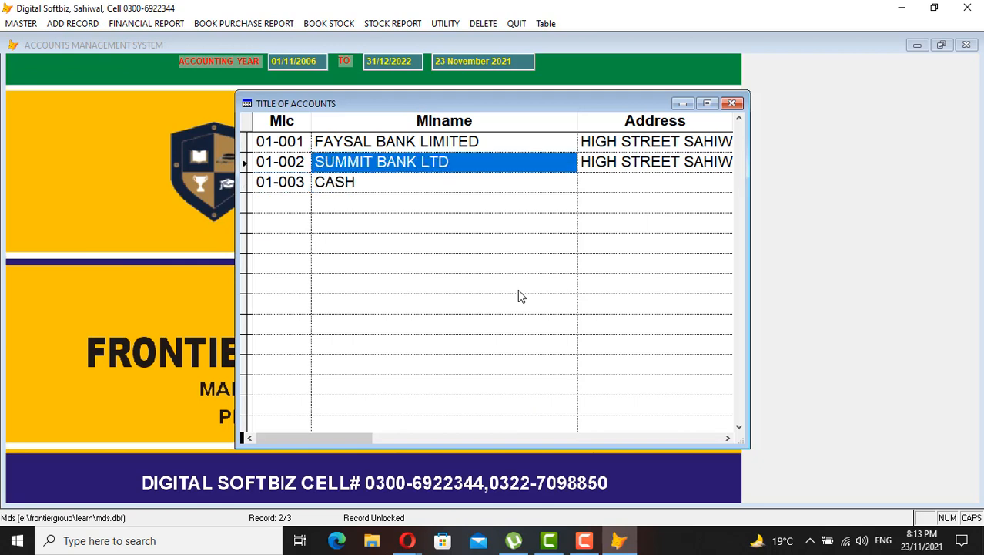
pyautogui.hotkey('shift', 'Tab')
pyautogui.press('Tab')
pyautogui.hotkey('shift', 'Tab')
pyautogui.press('Up')
pyautogui.press('Right')
pyautogui.press('Left')
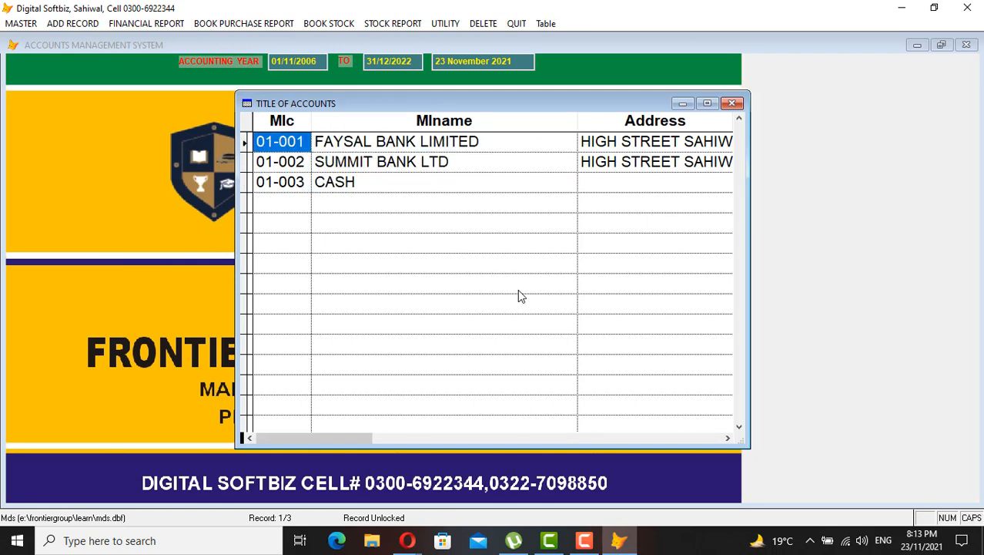
pyautogui.press('Down')
pyautogui.press('Down')
pyautogui.press('Tab')
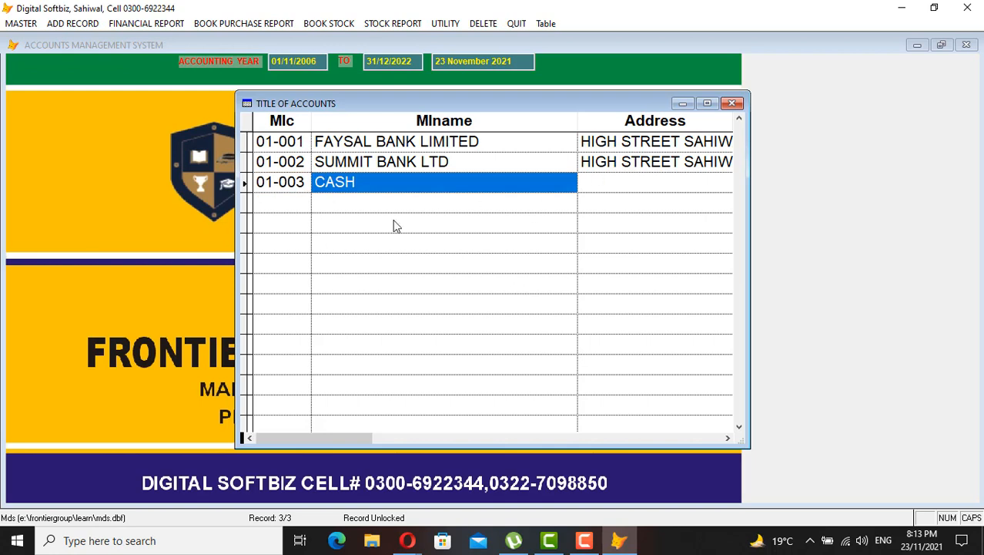
pyautogui.press('Escape')
# Add bank profile 01-004, MCB BANK, MAIN CITY ARIFWALA, with its account number, and save it
pyautogui.click(340, 420)
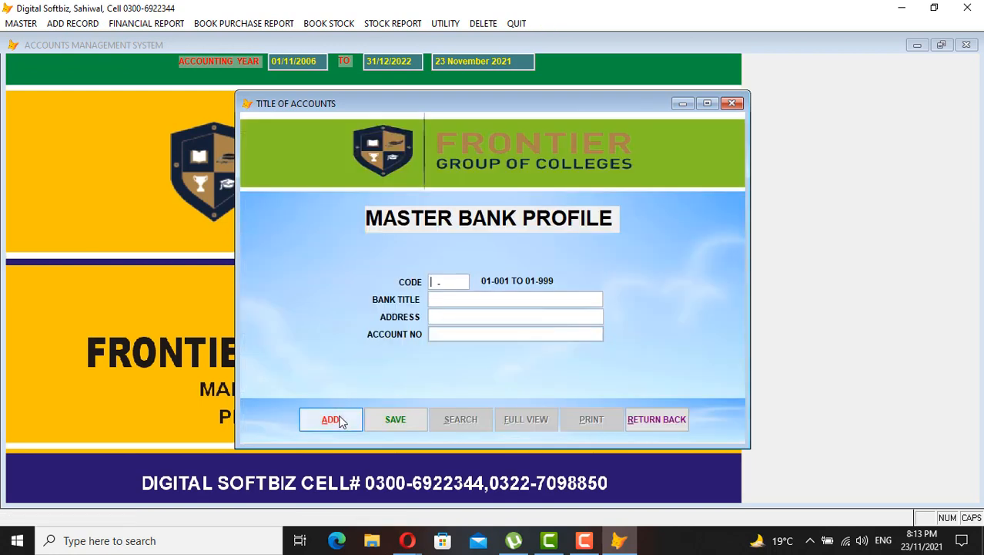
pyautogui.write('01-004')
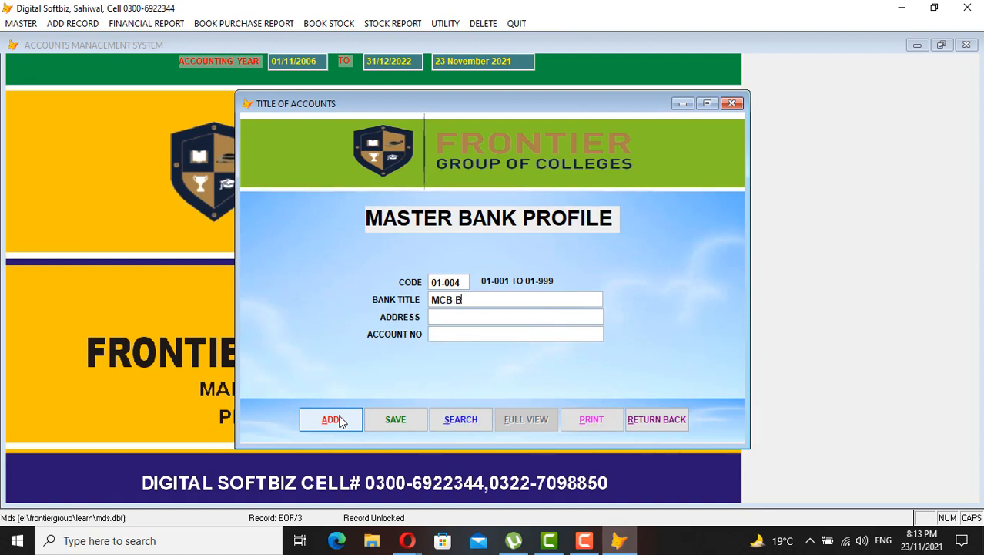
pyautogui.write('ANK')
pyautogui.write('MAIN CITY ')
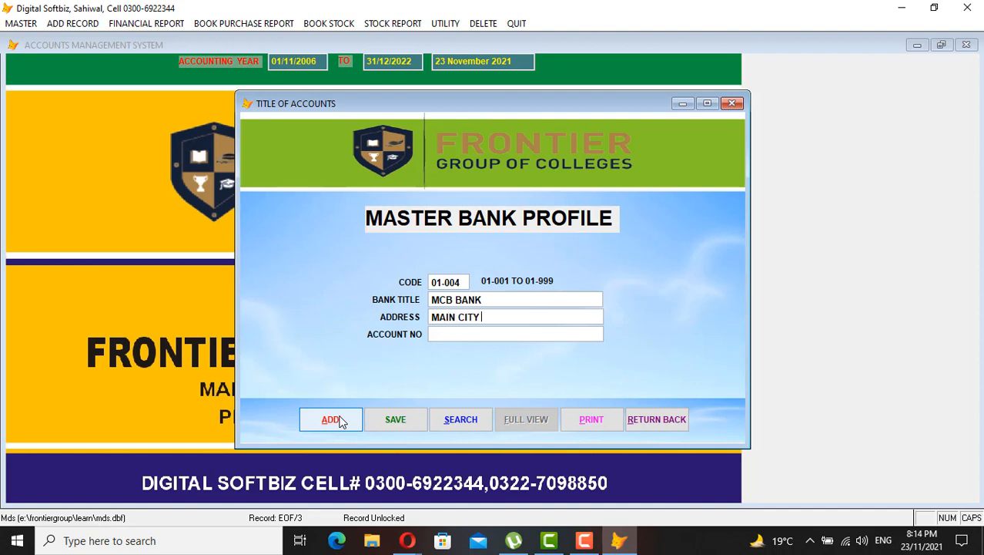
pyautogui.write('ARIFWALA')
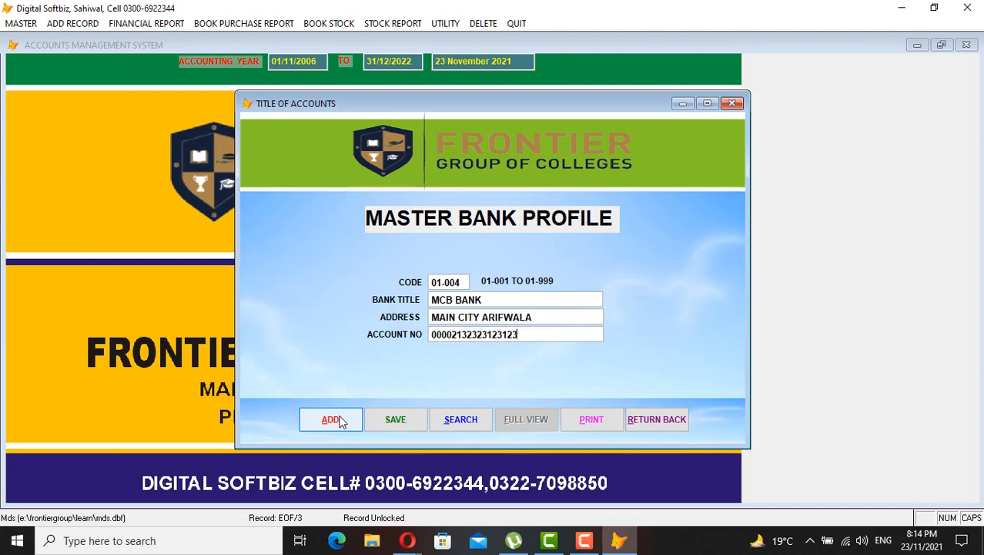
pyautogui.press('Return')
pyautogui.press('Return')
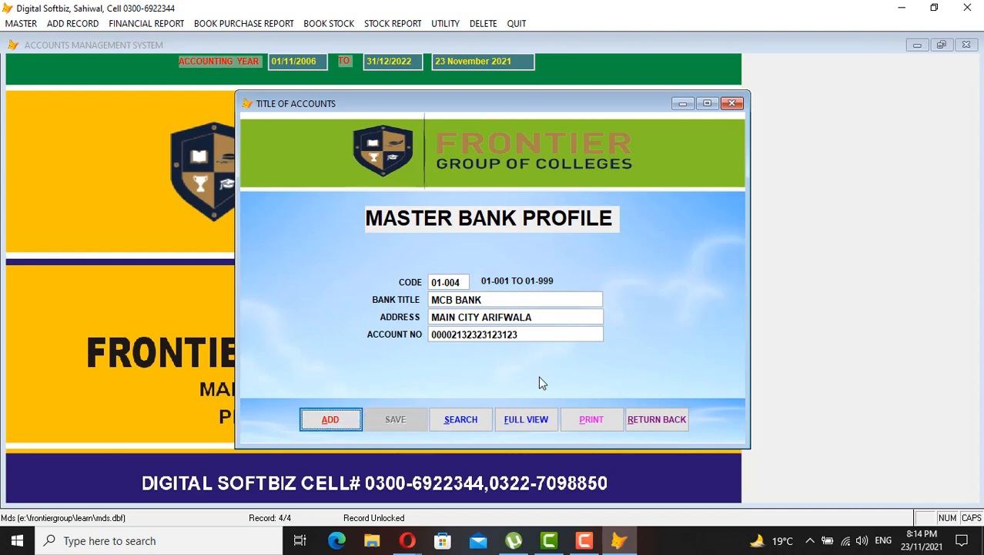
pyautogui.click(659, 418)
pyautogui.click(127, 24)
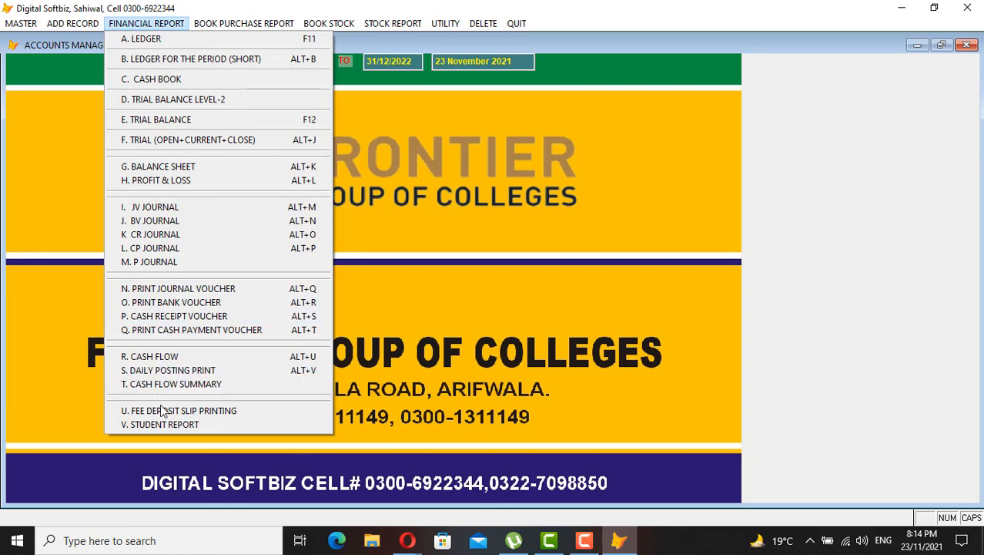
# Open Fee Deposit Slip Printing and select 01-004 MCB BANK as the challan bank
pyautogui.click(218, 412)
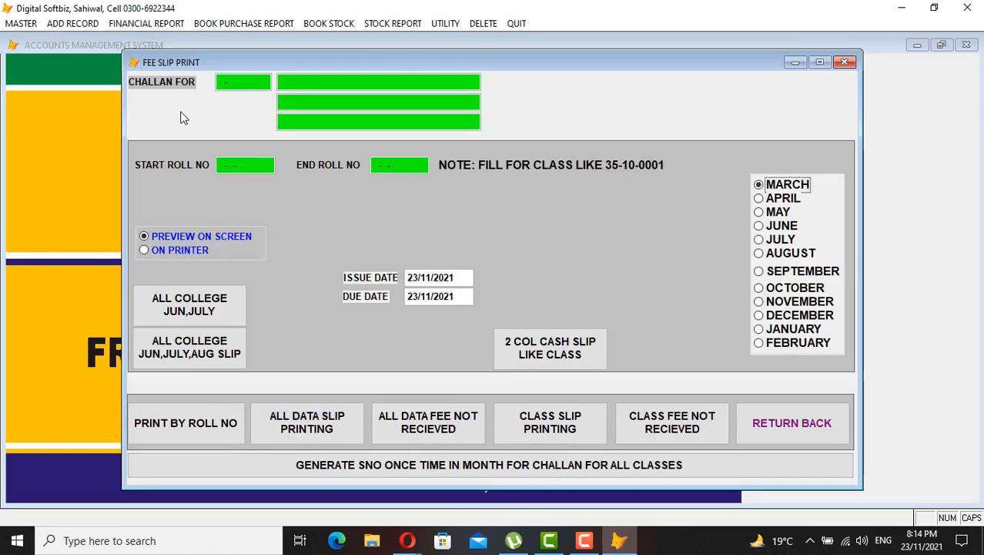
pyautogui.click(218, 86)
pyautogui.press('F1')
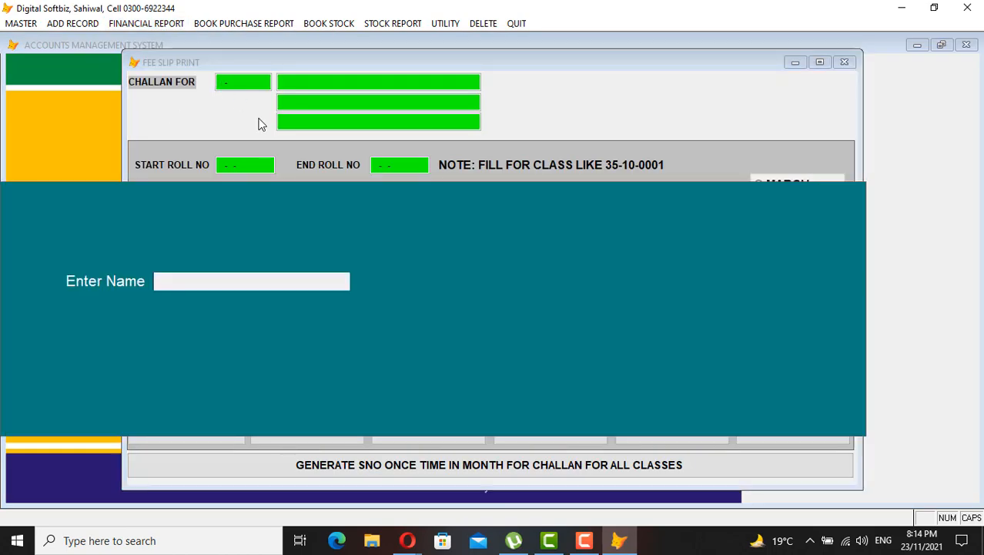
pyautogui.write('MCB')
pyautogui.press('Return')
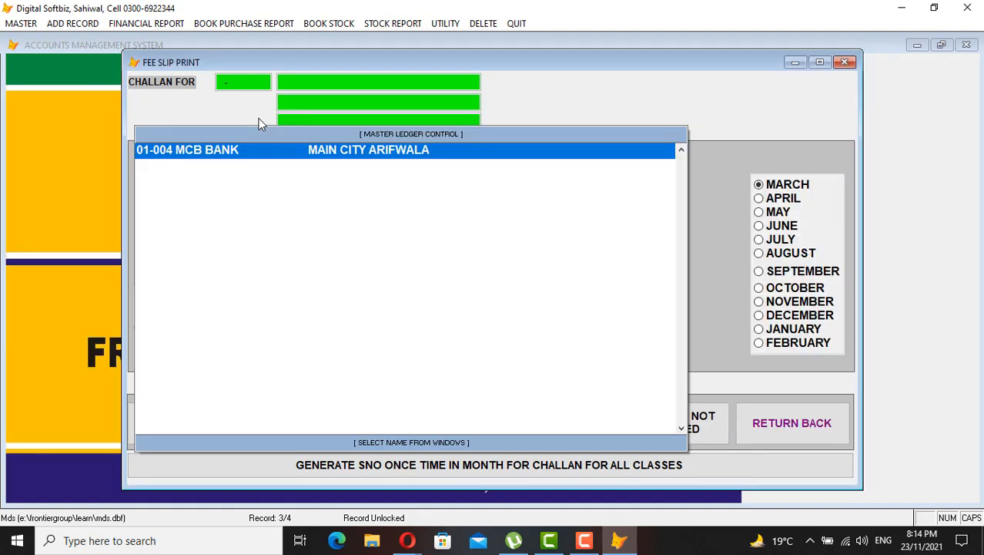
pyautogui.press('Return')
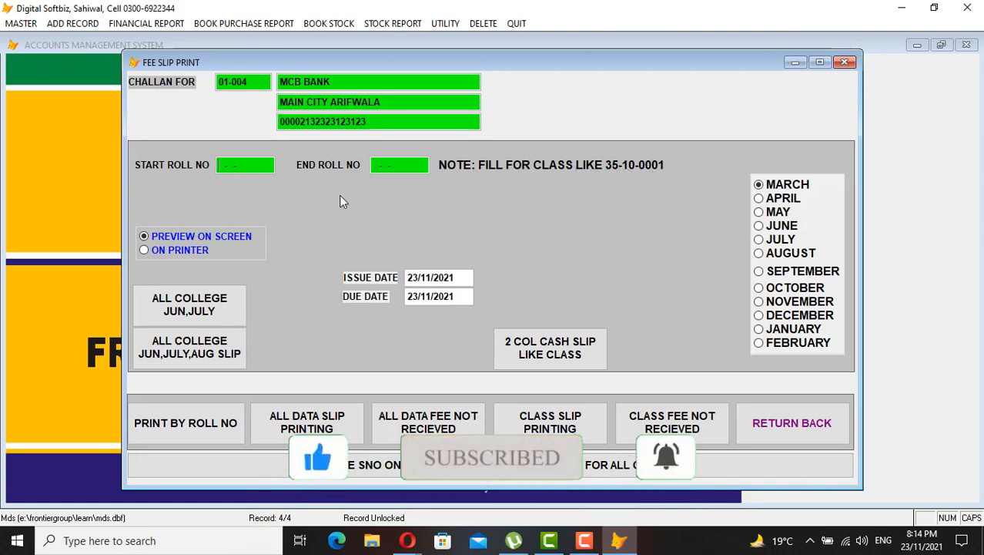
# Set roll numbers 35-22-0001 to 35-22-9999, due date 30/11/2021, and month November
pyautogui.write('35- -')
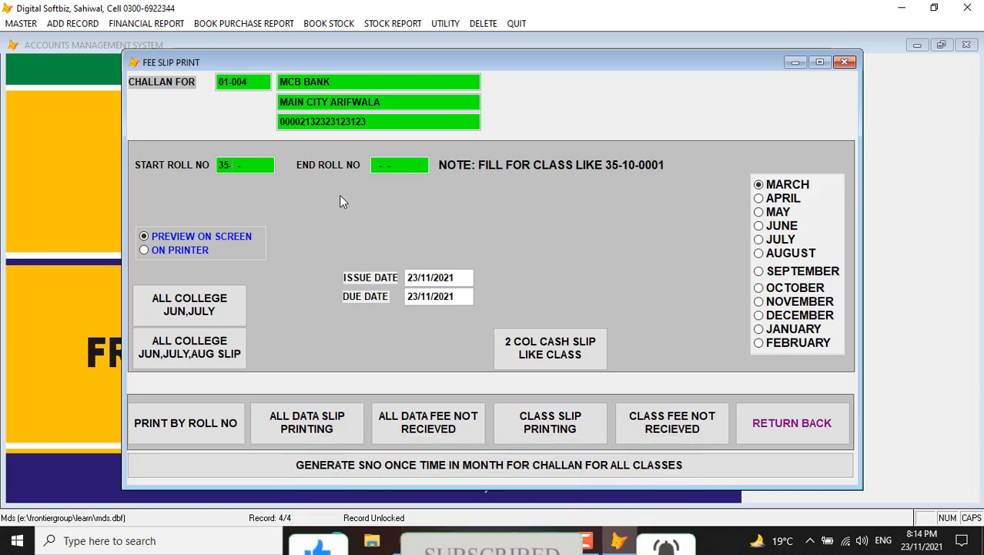
pyautogui.write('220001')
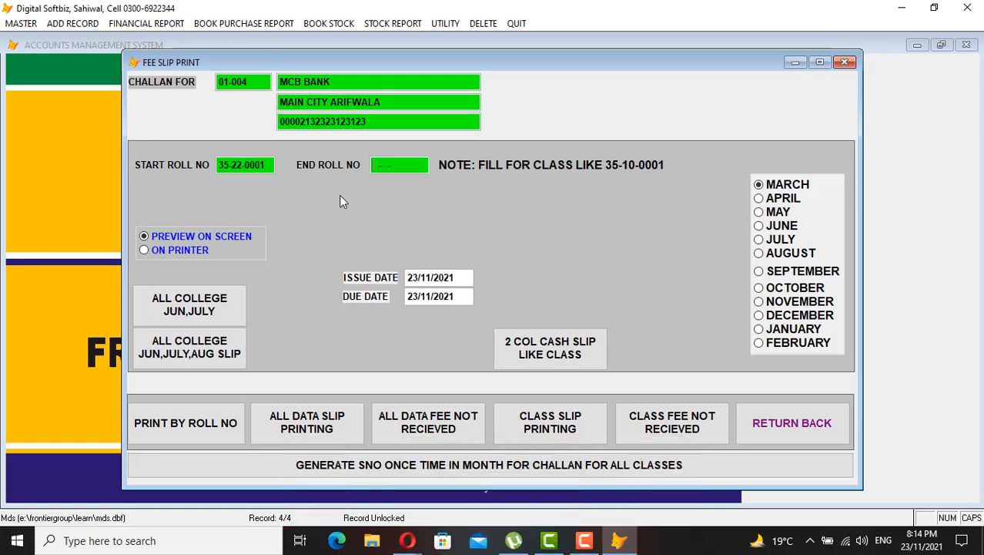
pyautogui.write('35-')
pyautogui.write('22999')
pyautogui.write('9')
pyautogui.write('30')
pyautogui.press('Tab')
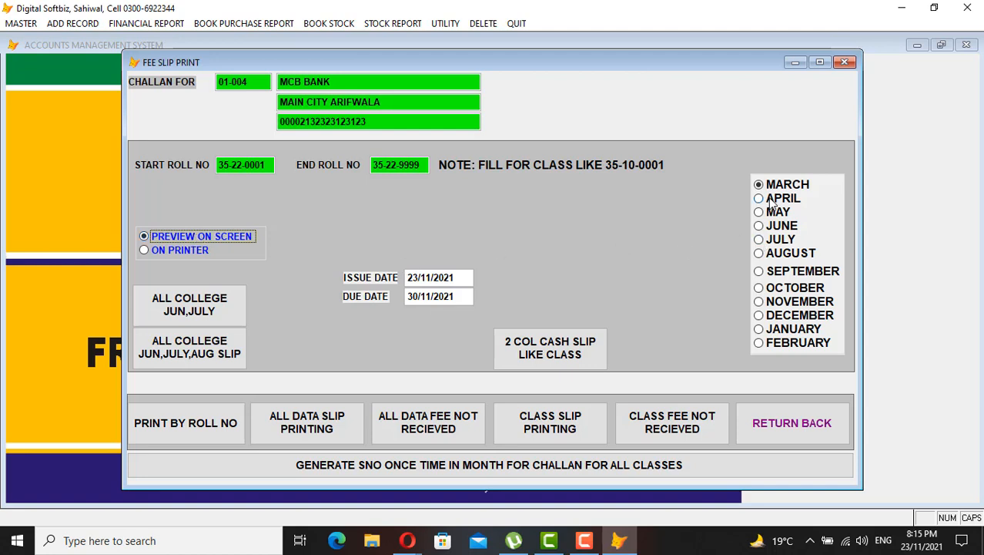
pyautogui.click(760, 302)
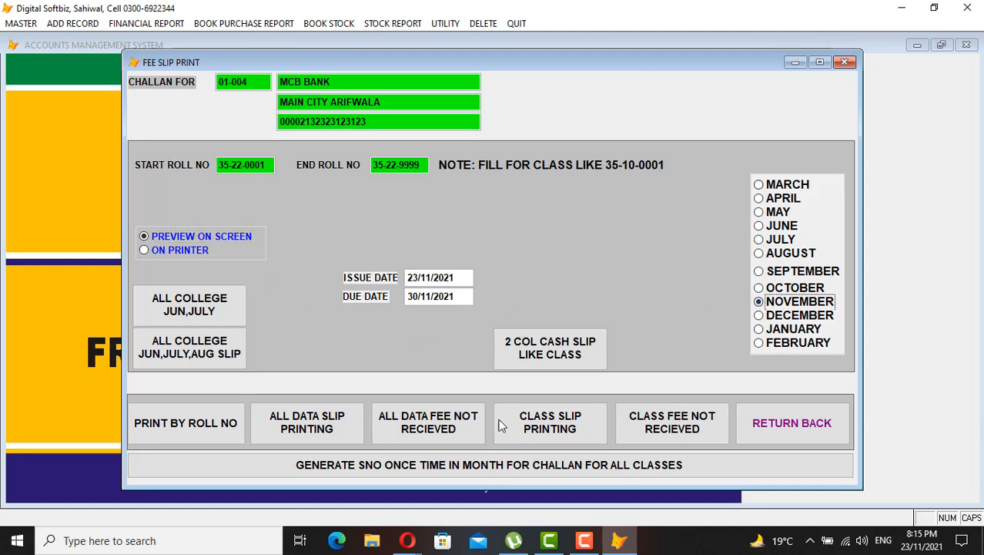
# Preview the November class fee slips through to the last page, then close the preview and dismiss the message
pyautogui.click(552, 433)
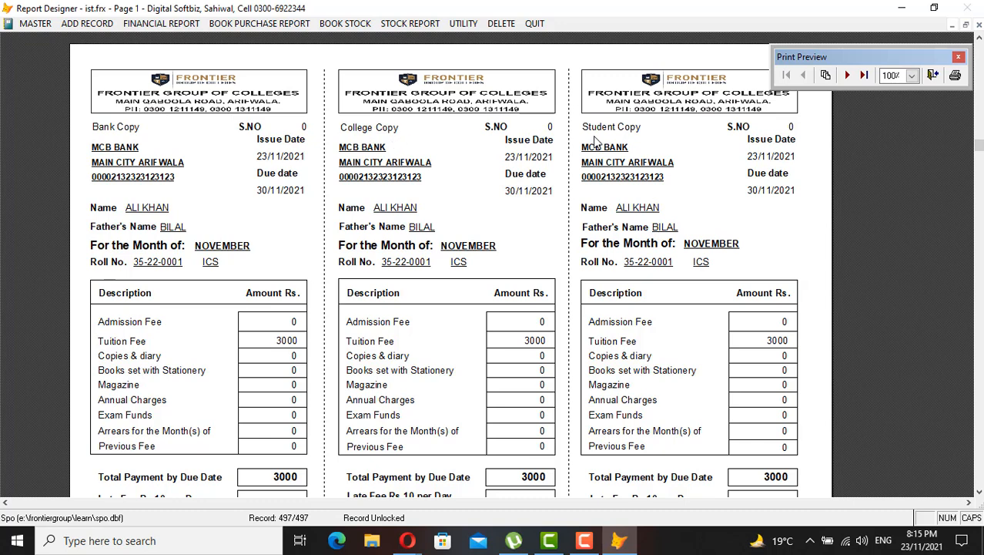
pyautogui.scroll(-2, 637, 210)
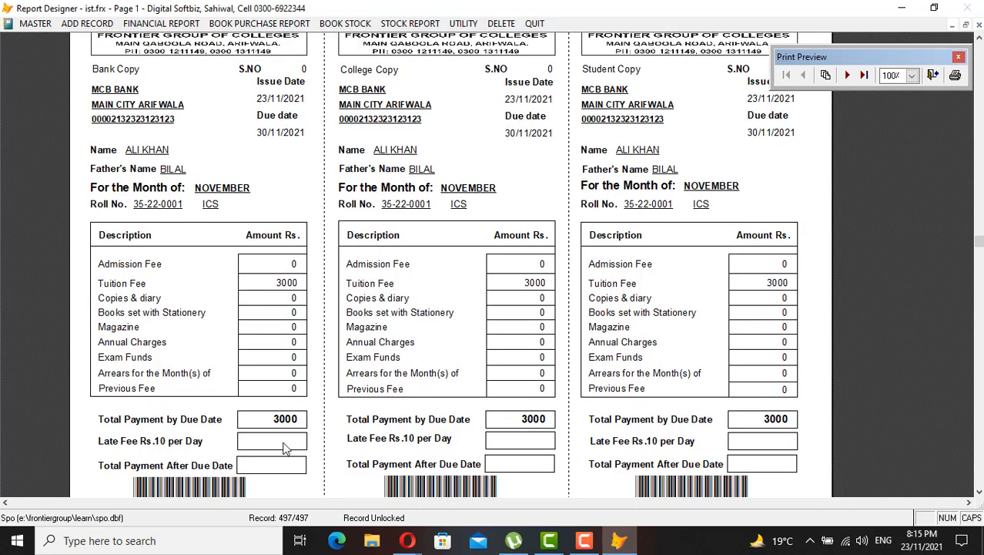
pyautogui.scroll(-2, 646, 394)
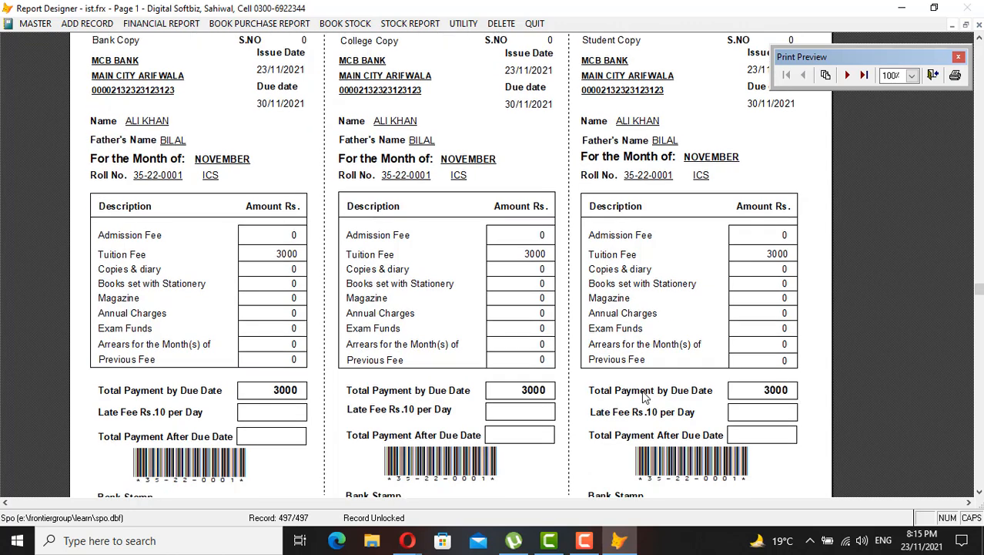
pyautogui.scroll(4, 642, 390)
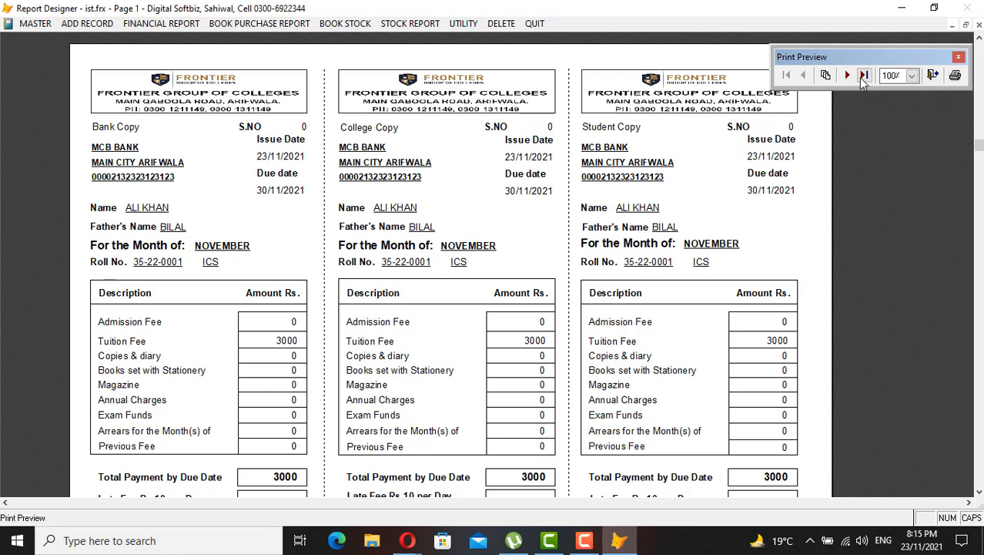
pyautogui.click(847, 75)
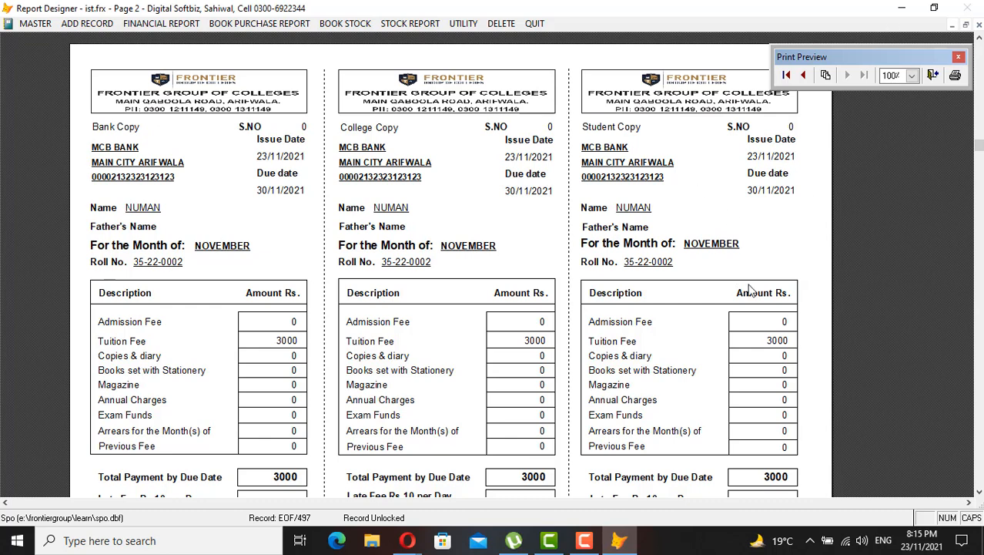
pyautogui.click(978, 28)
pyautogui.click(568, 309)
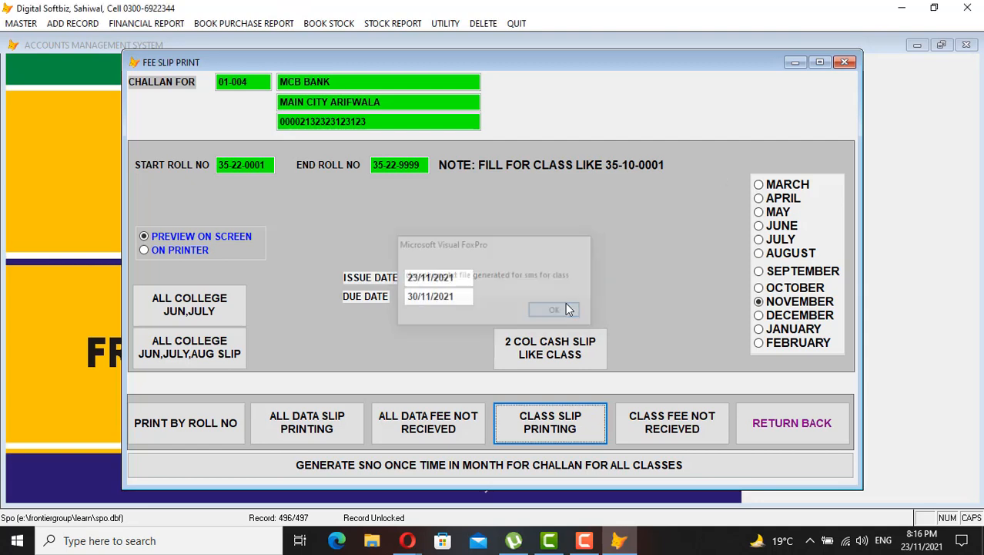
# Close fee slip printing and open Class Fee Due Posting from Add Record
pyautogui.click(801, 432)
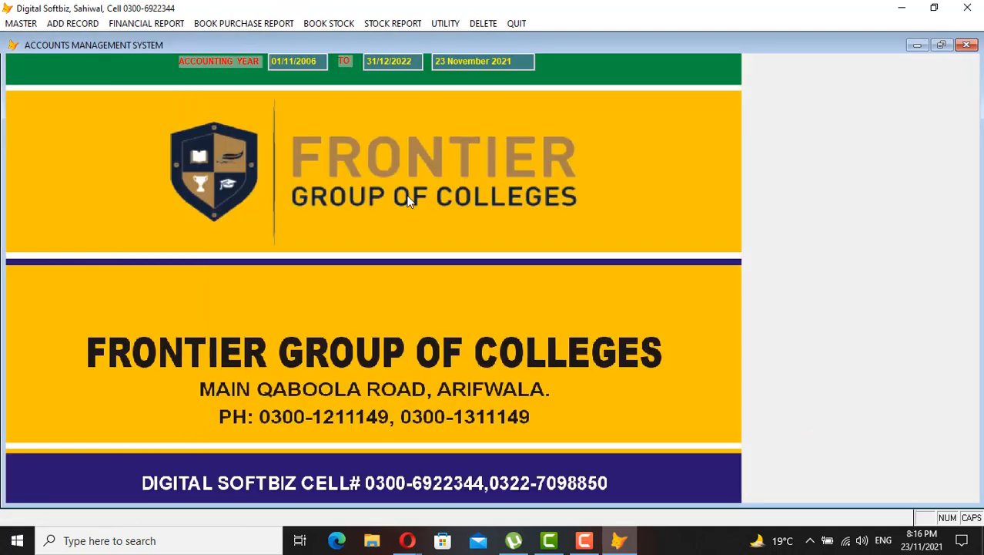
pyautogui.click(132, 24)
pyautogui.moveTo(72, 27)
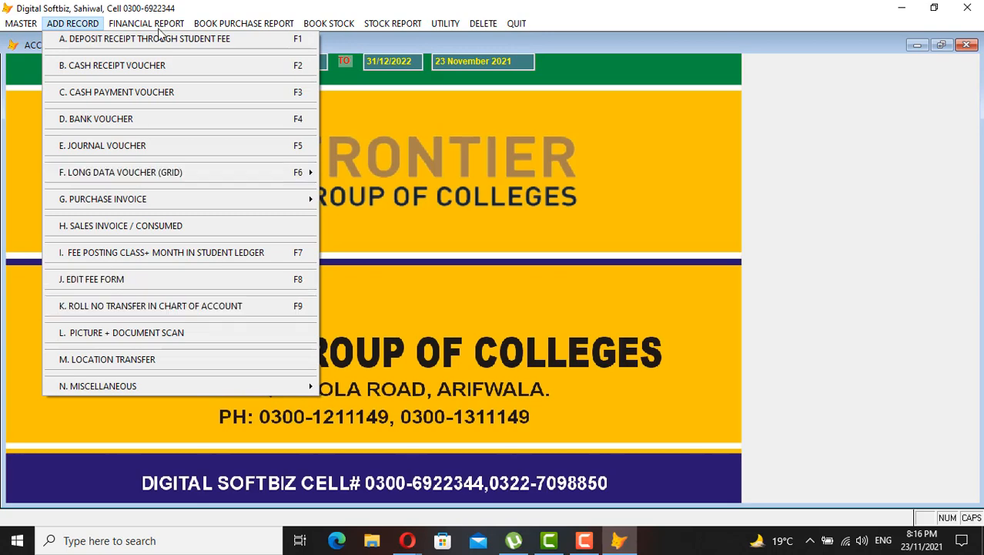
pyautogui.moveTo(156, 24)
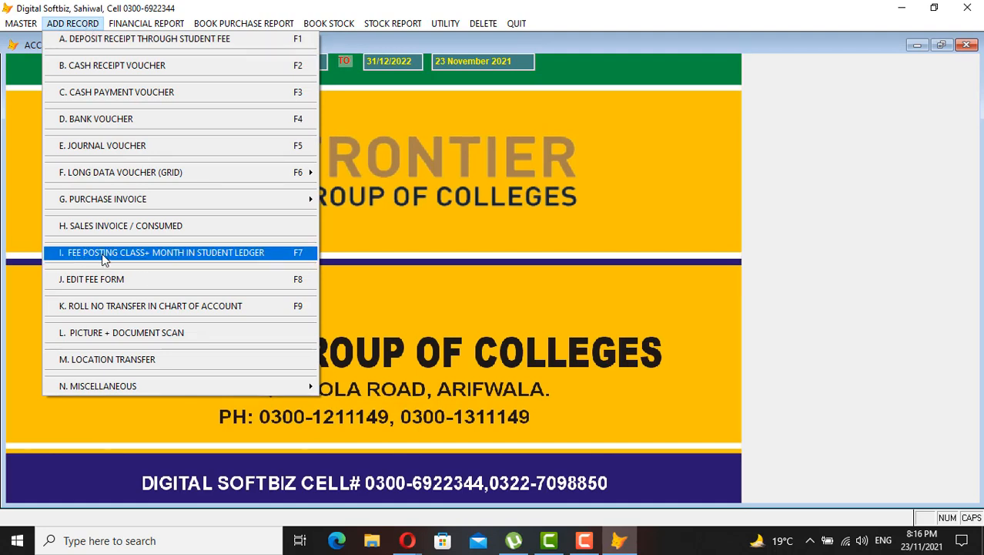
pyautogui.click(205, 256)
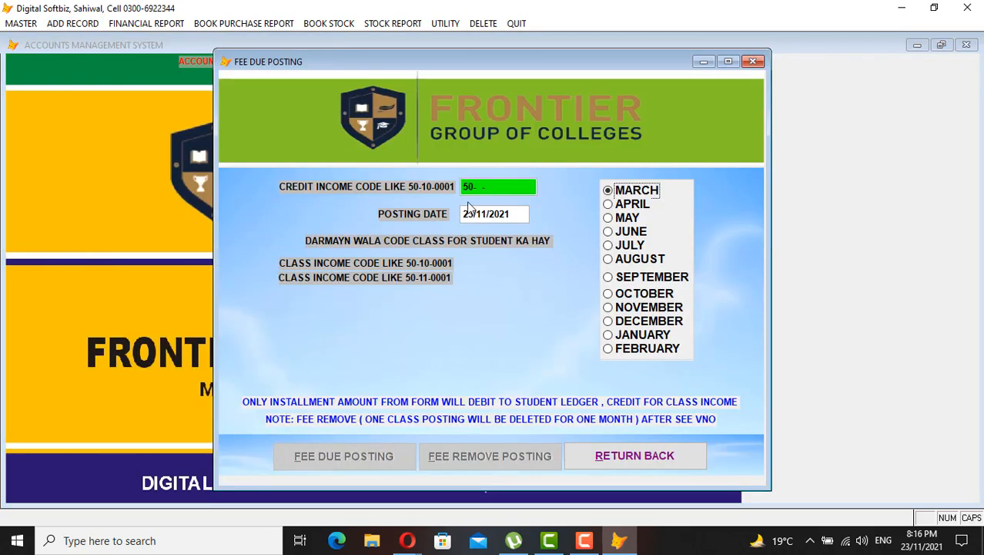
# Enter a credit income code and posting date, then clear the code and close without posting
pyautogui.click(475, 190)
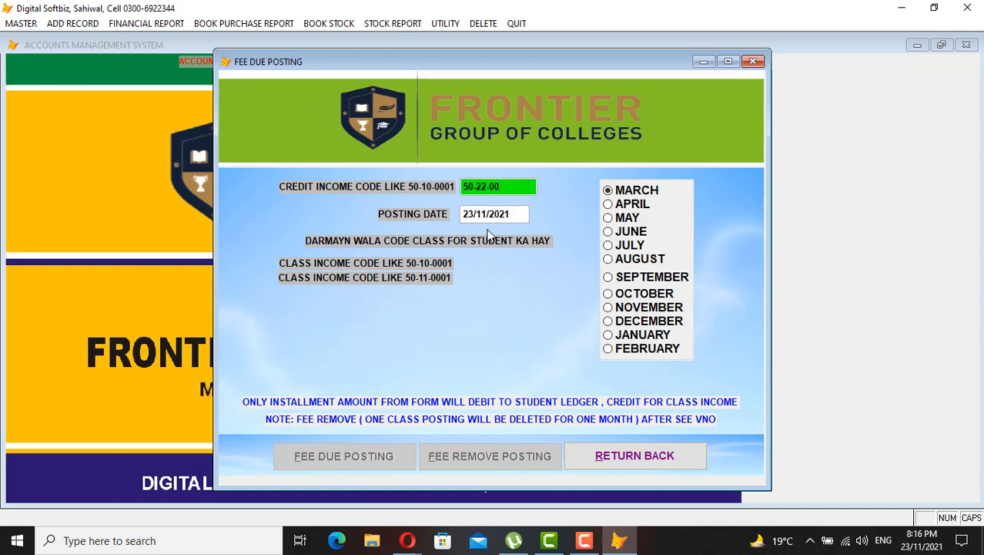
pyautogui.press('Return')
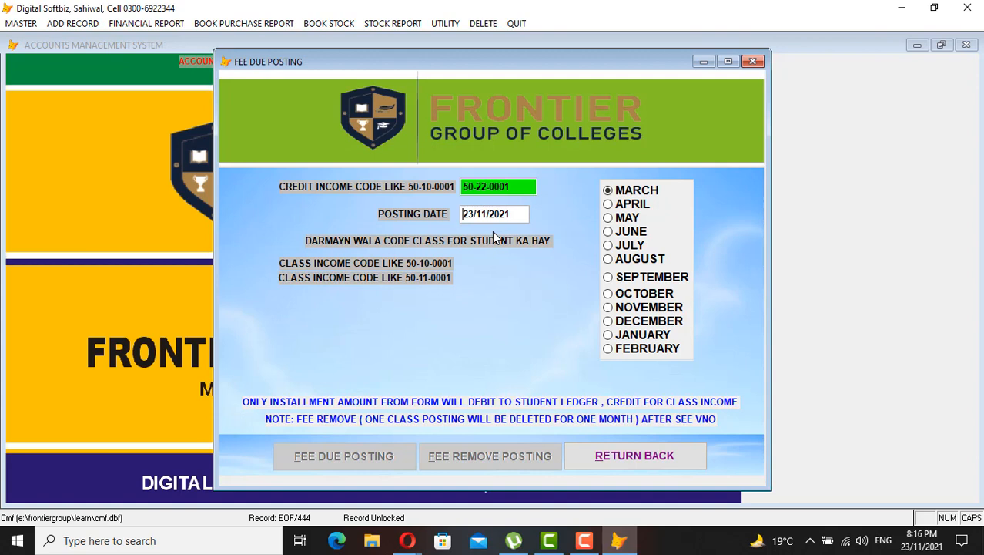
pyautogui.press('Return')
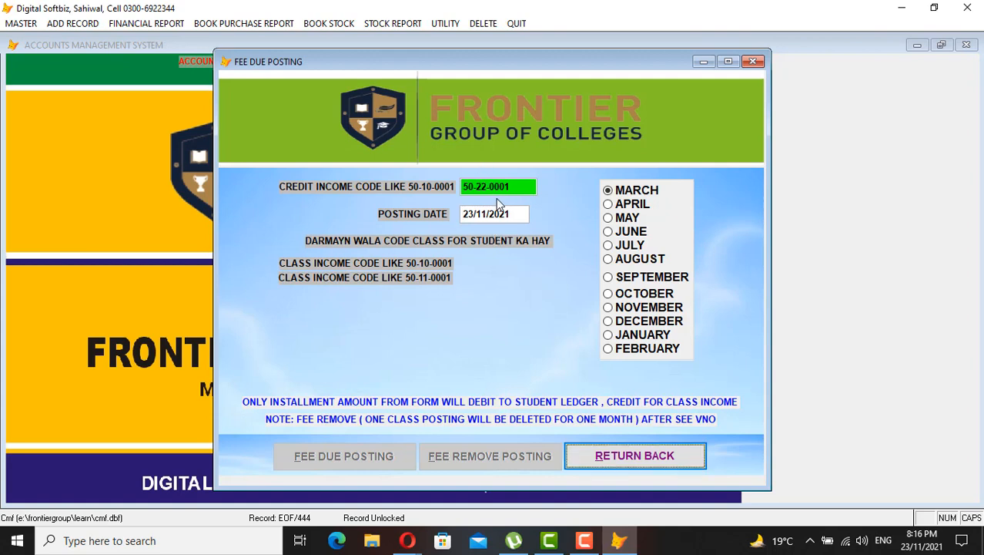
pyautogui.click(646, 466)
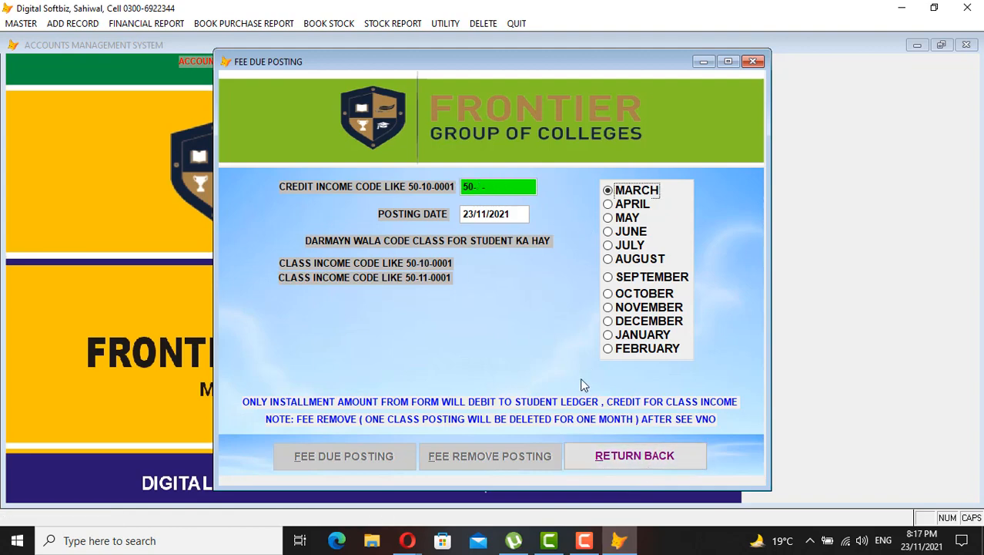
pyautogui.click(637, 455)
# Confirm group 50-22 ICS CLASS PART 1 BOYS INCOME in the Level 1 & 2 chart, then open Chart of Accounts
pyautogui.click(21, 23)
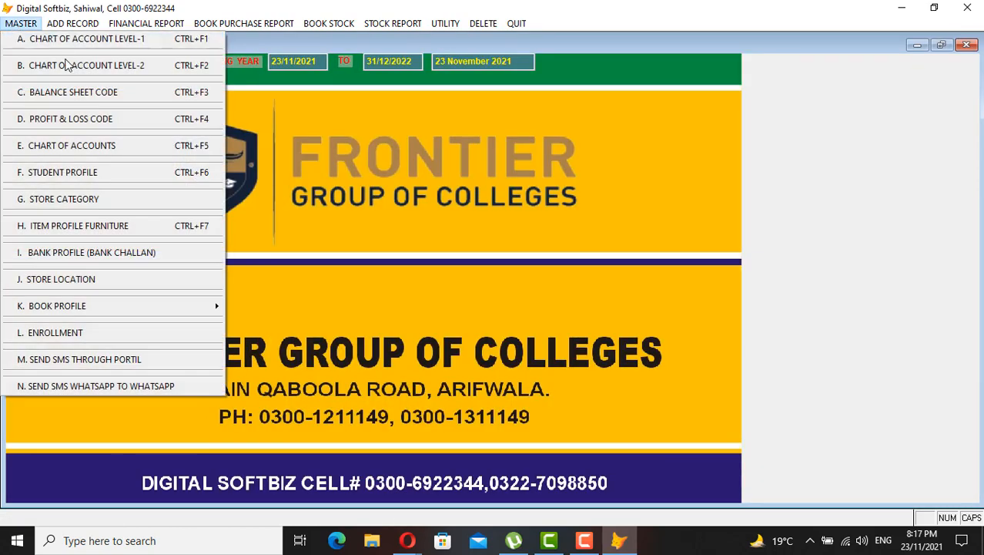
pyautogui.click(67, 62)
pyautogui.click(495, 397)
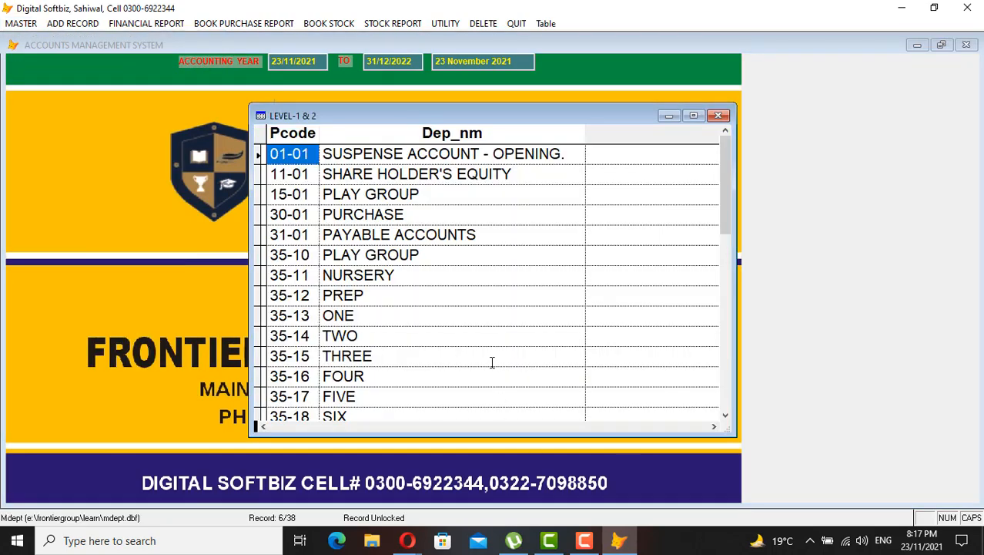
pyautogui.scroll(-5, 586, 368)
pyautogui.moveTo(730, 293); pyautogui.dragTo(730, 380)
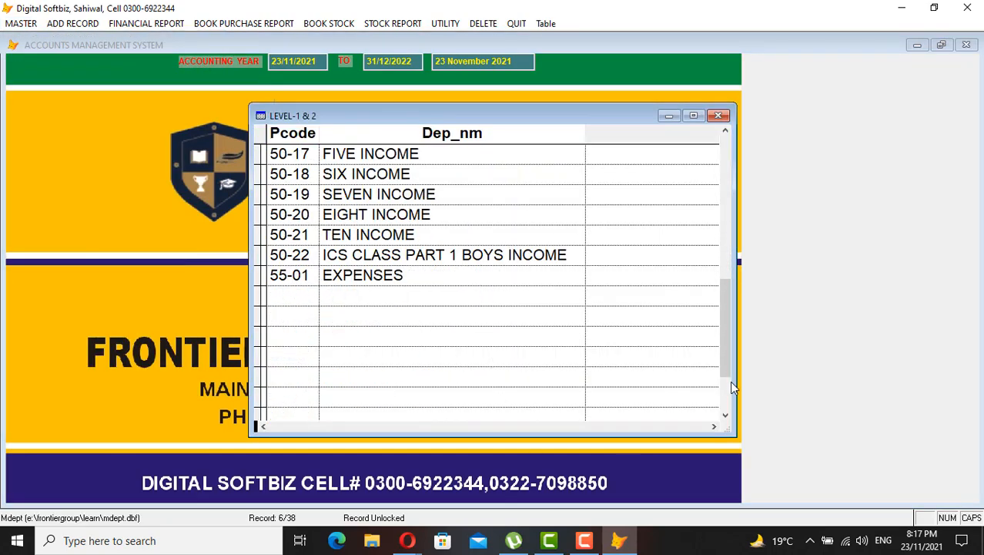
pyautogui.click(377, 247)
pyautogui.moveTo(316, 255); pyautogui.dragTo(246, 259)
pyautogui.click(719, 116)
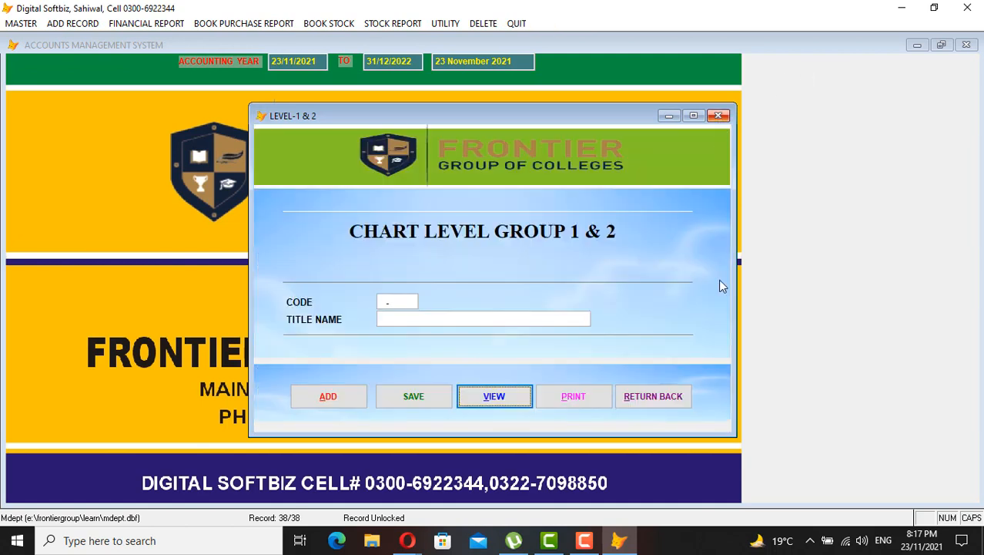
pyautogui.click(647, 408)
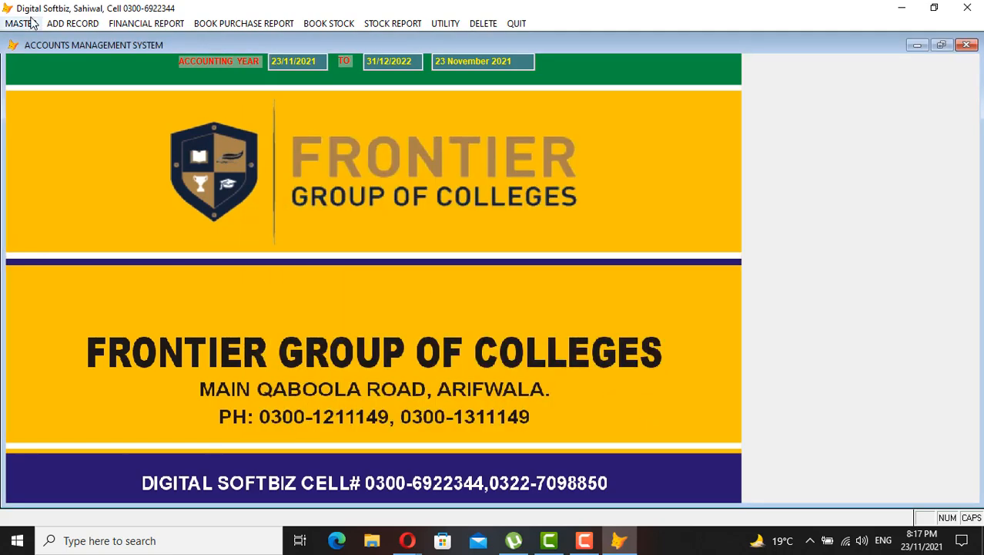
pyautogui.click(11, 24)
pyautogui.click(95, 144)
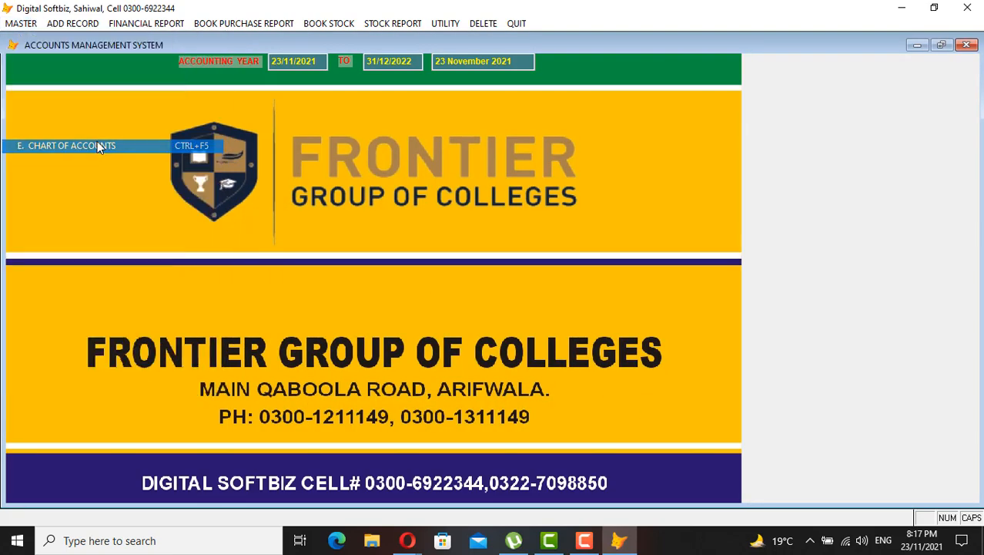
# Start account 50-22-0001 titled ICS CLASS PART 1 INCOME with an empty balance sheet code
pyautogui.click(295, 417)
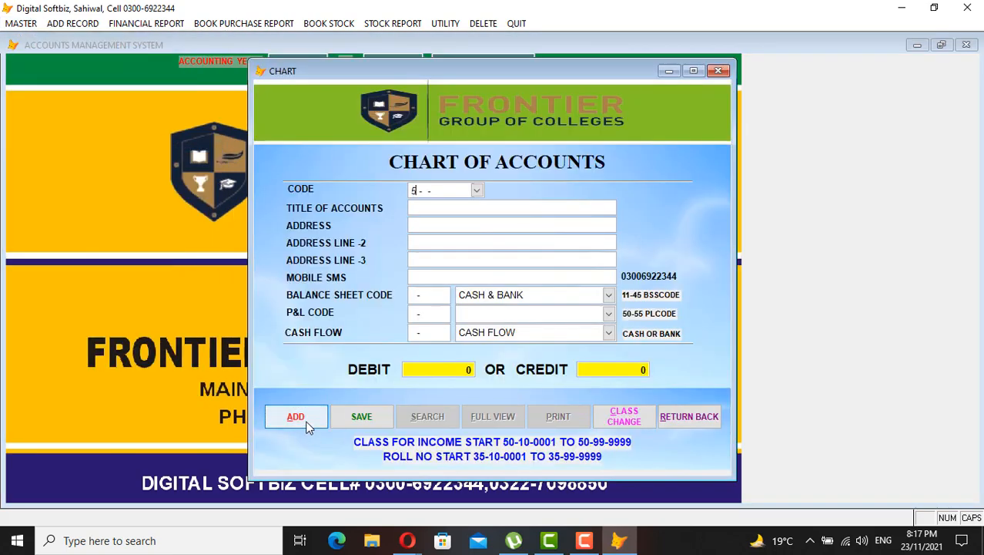
pyautogui.write('502200')
pyautogui.write('ICS CLASS PART 1 I')
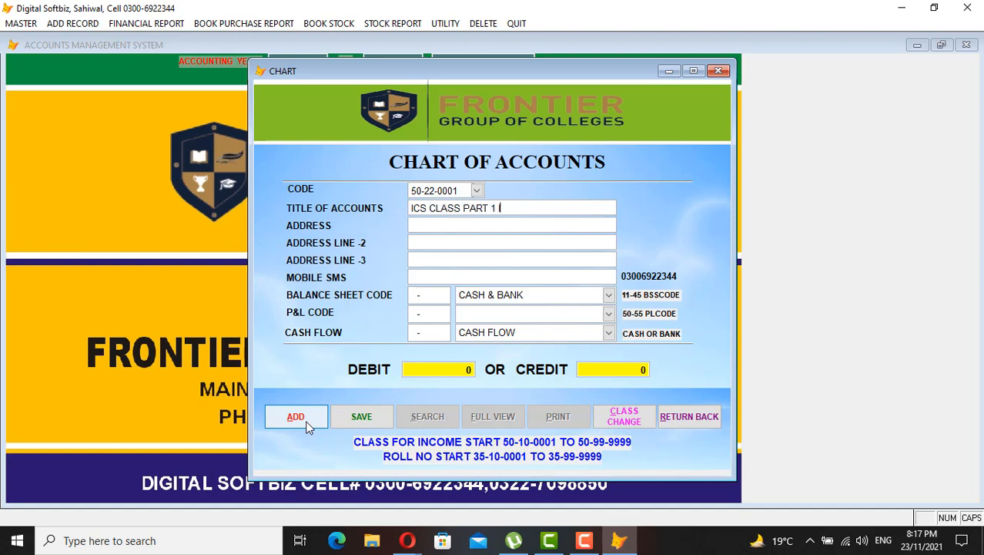
pyautogui.write('OME')
pyautogui.hotkey('shift', 'End')
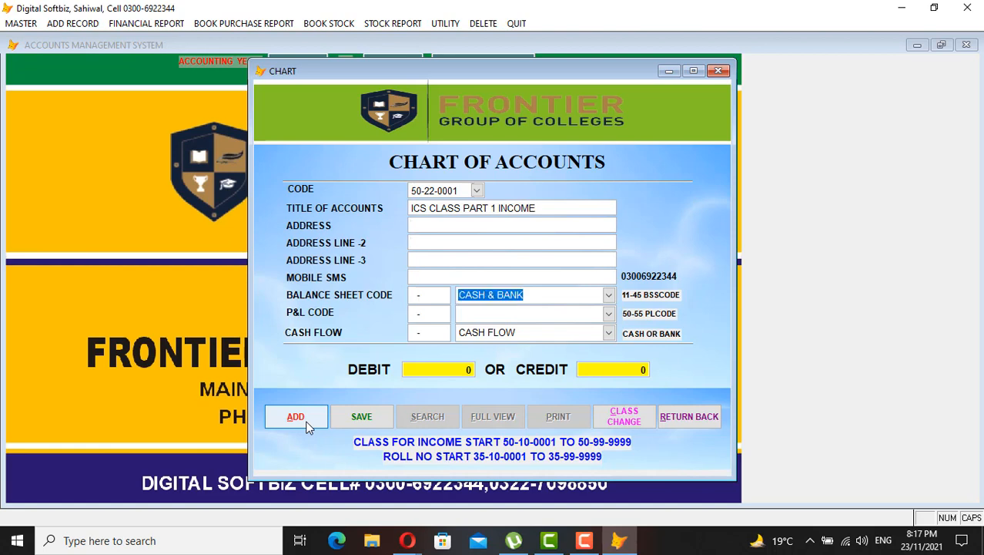
pyautogui.press('Delete')
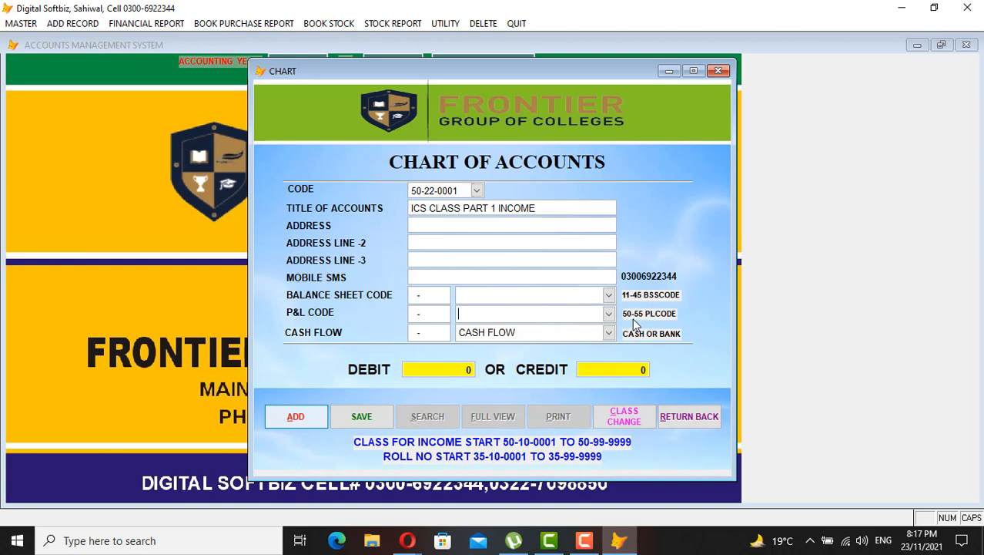
# Set its P&L code to 01-01 FEE INCOME, clear the cash flow code, and save the account
pyautogui.click(609, 314)
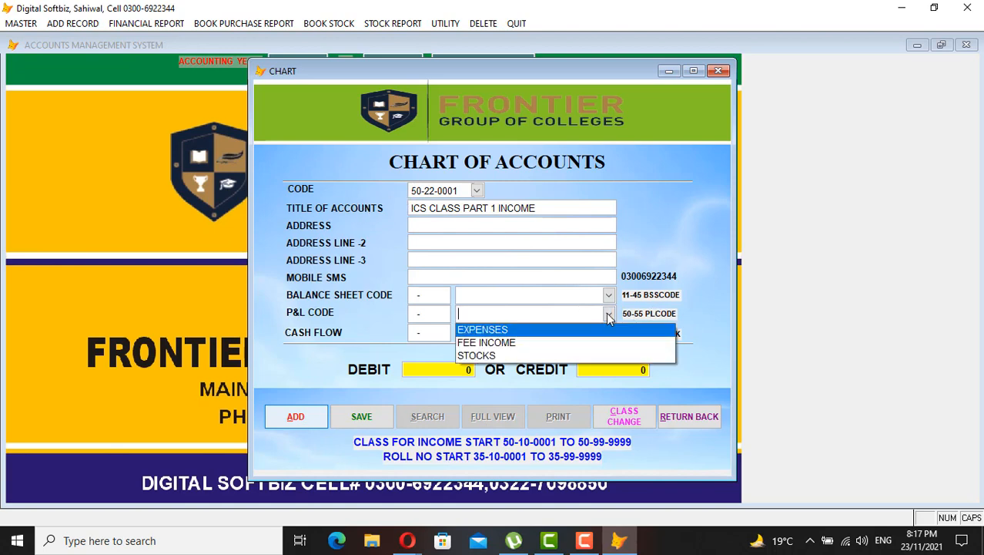
pyautogui.click(512, 342)
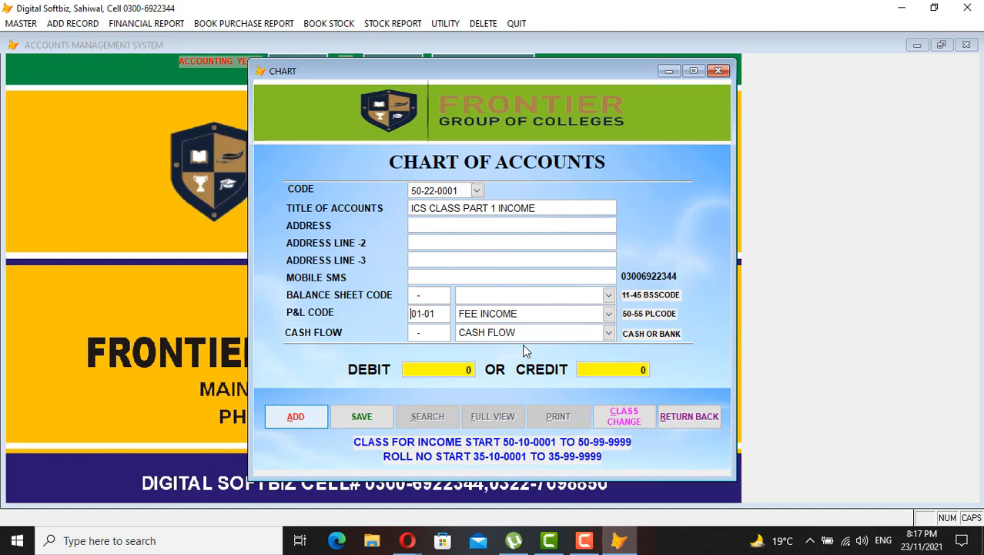
pyautogui.hotkey('shift', 'End')
pyautogui.press('Delete')
pyautogui.press('Left')
pyautogui.press('Return')
pyautogui.press('Return')
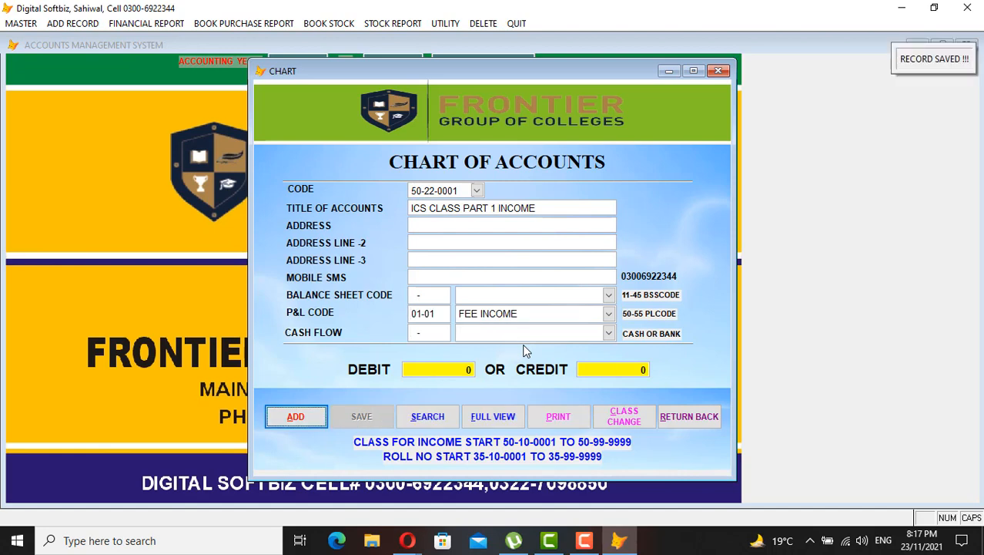
pyautogui.click(670, 416)
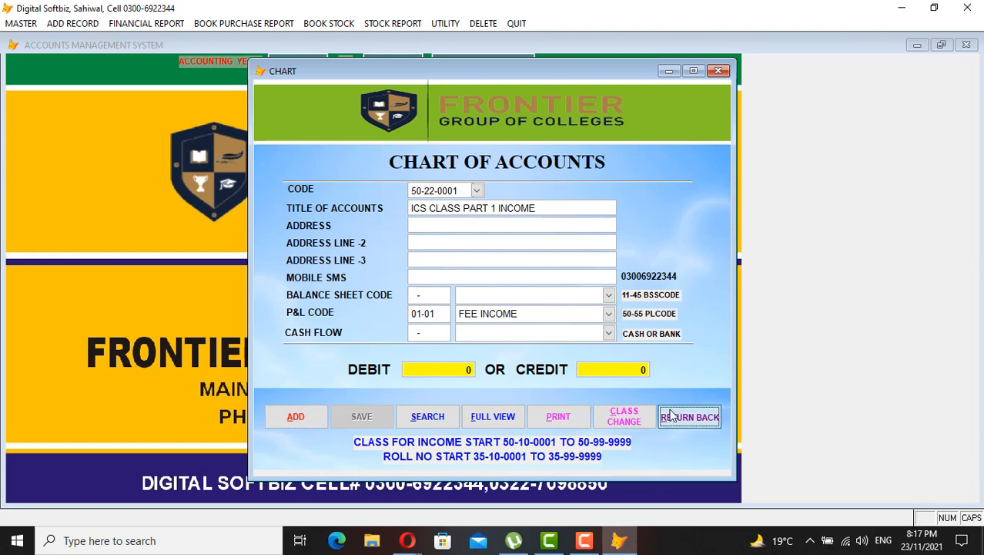
pyautogui.click(91, 24)
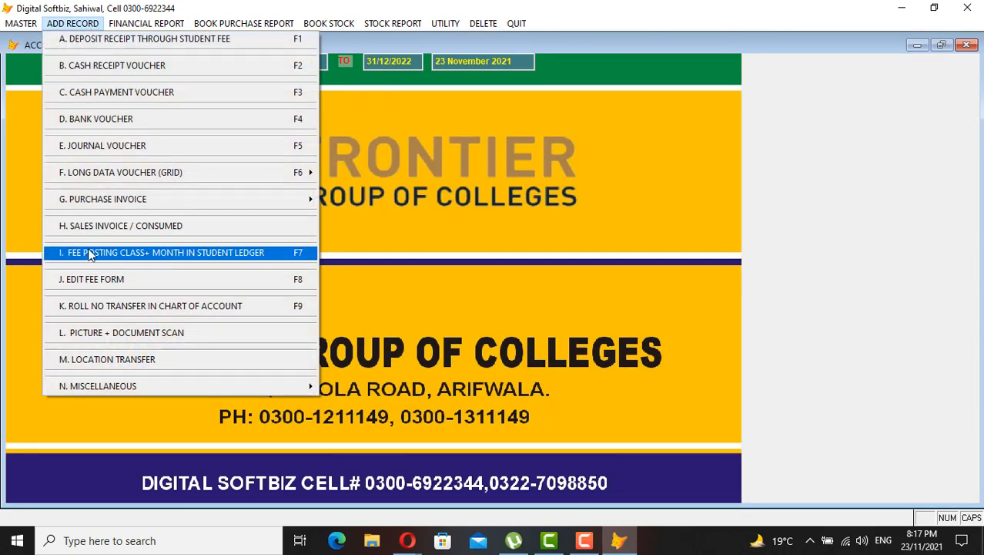
# Post the November fee dues to income code 50-22-0001 and acknowledge the confirmation
pyautogui.click(186, 252)
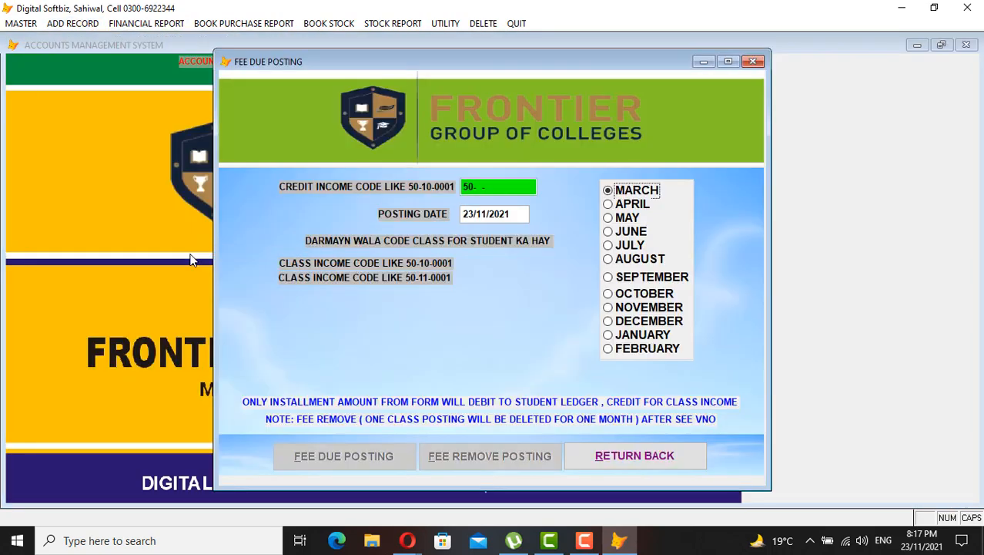
pyautogui.write('50-22-0001')
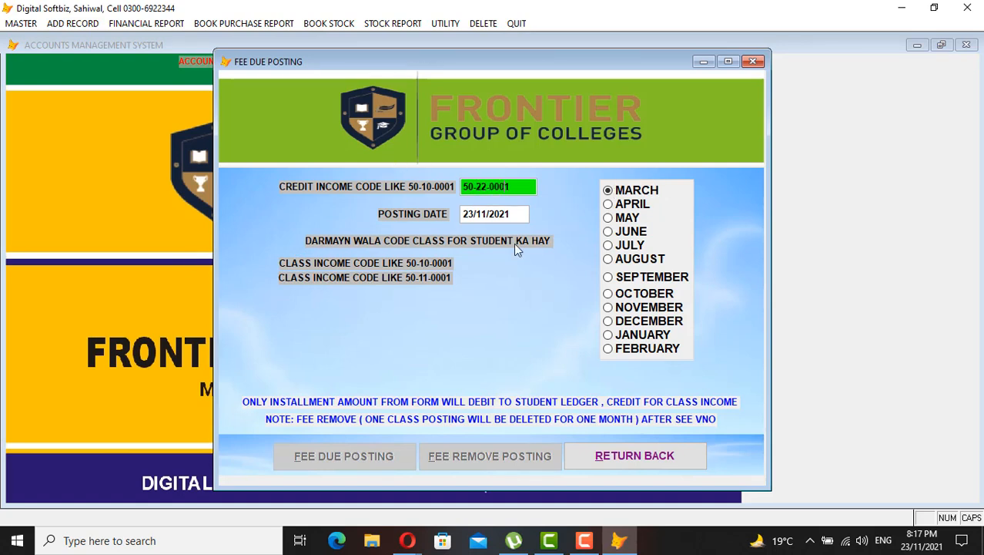
pyautogui.press('Return')
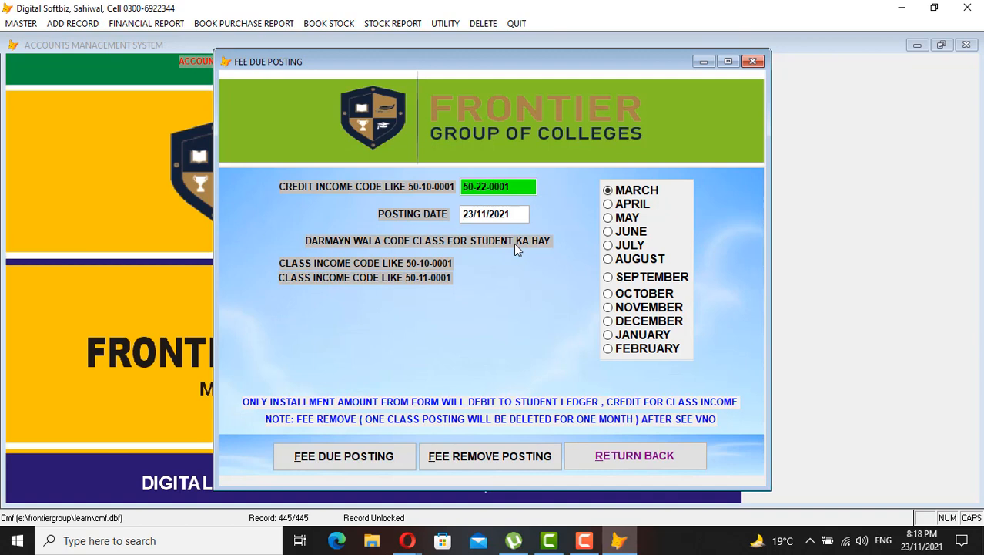
pyautogui.press('Return')
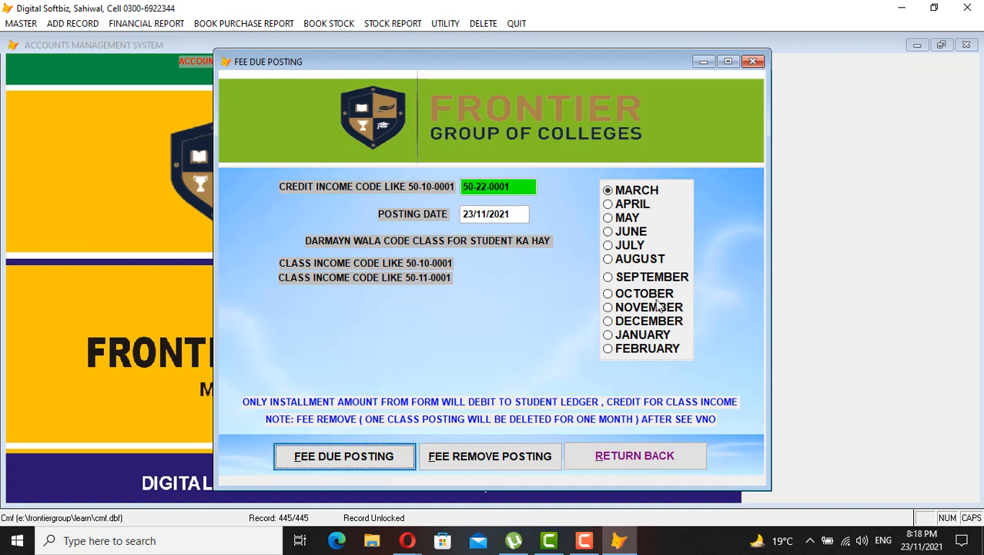
pyautogui.click(613, 313)
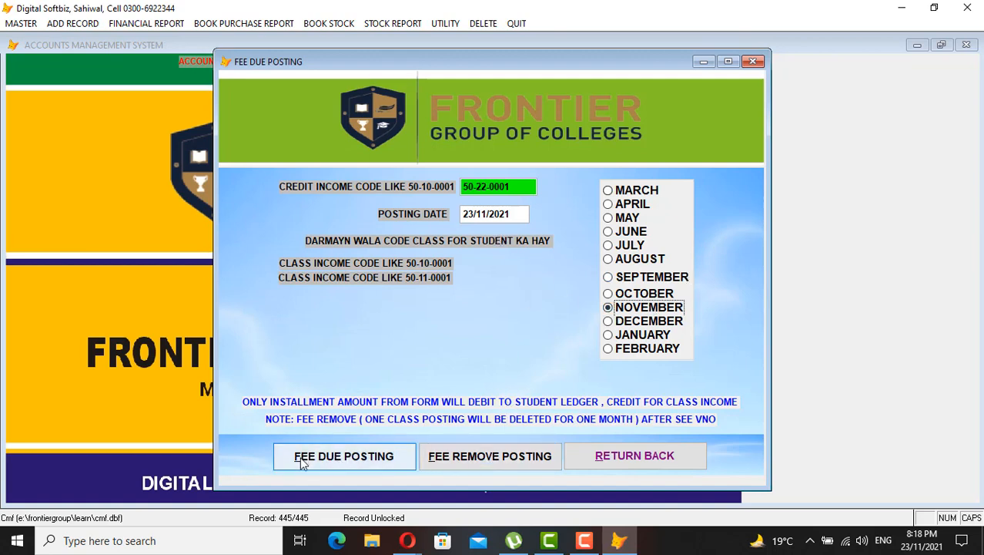
pyautogui.click(346, 461)
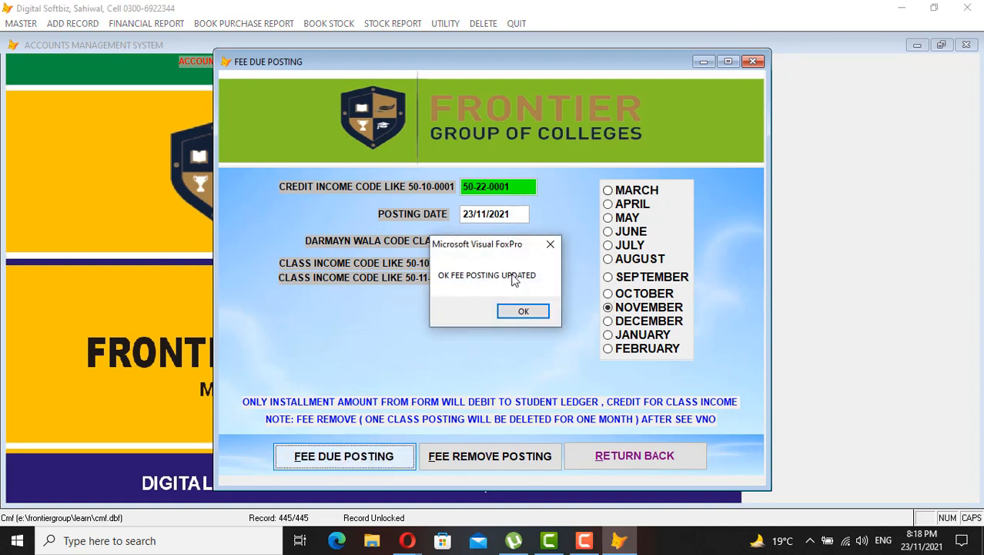
pyautogui.click(531, 311)
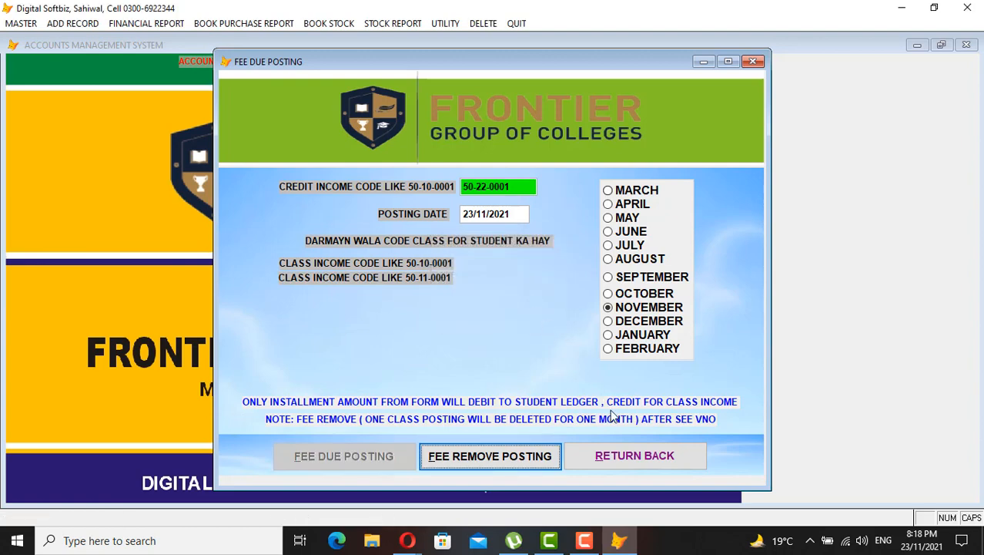
pyautogui.click(635, 455)
pyautogui.click(135, 24)
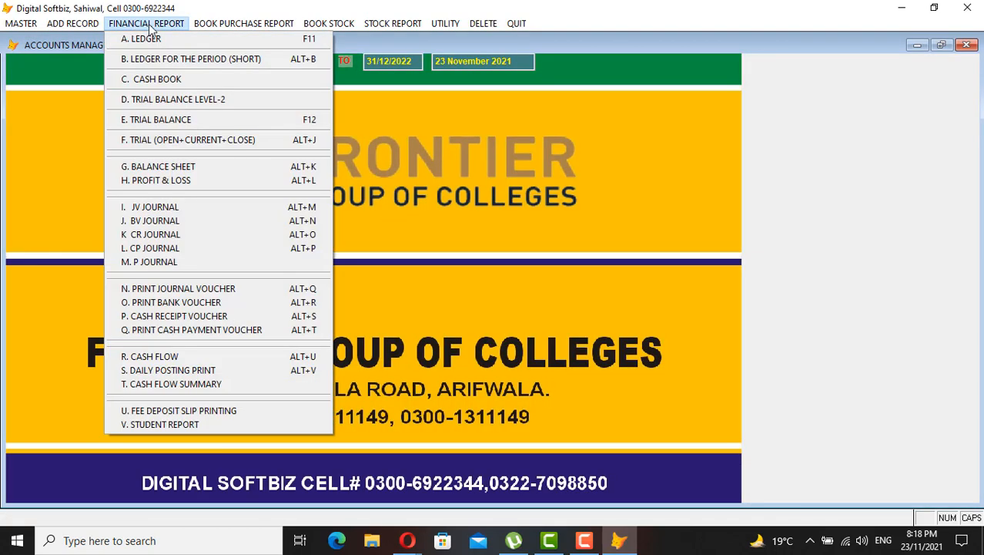
# Generate the trial balance preview and scroll through its first page
pyautogui.click(179, 121)
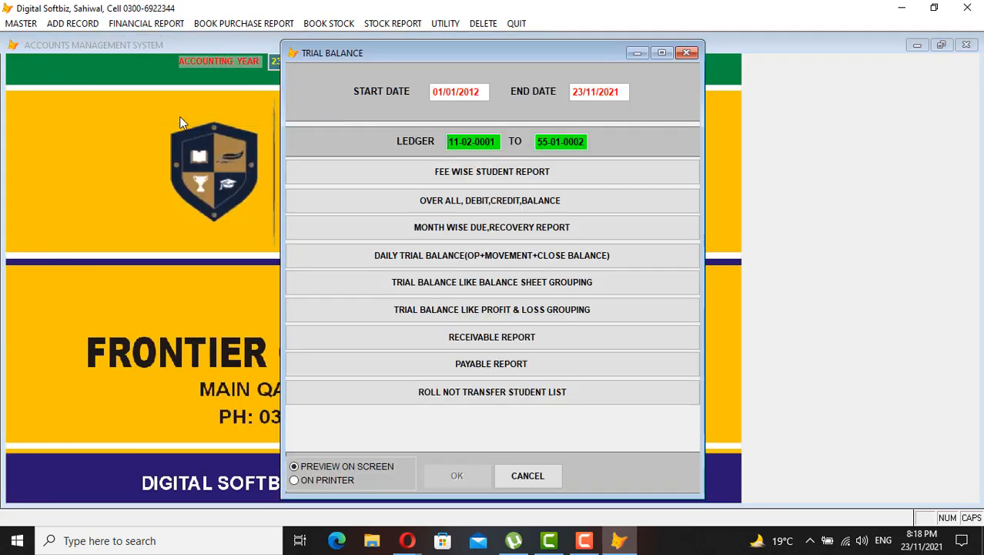
pyautogui.press('Return')
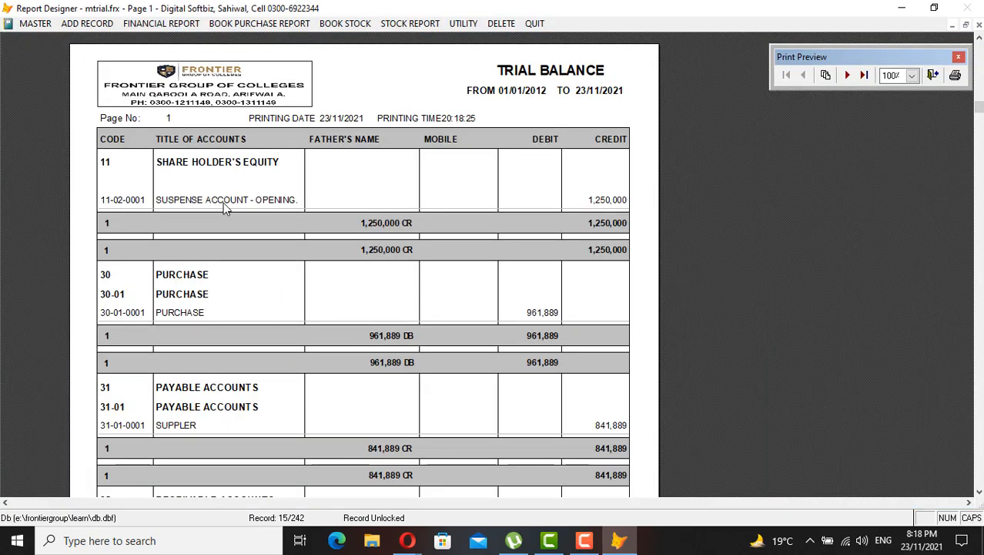
pyautogui.scroll(-4, 224, 202)
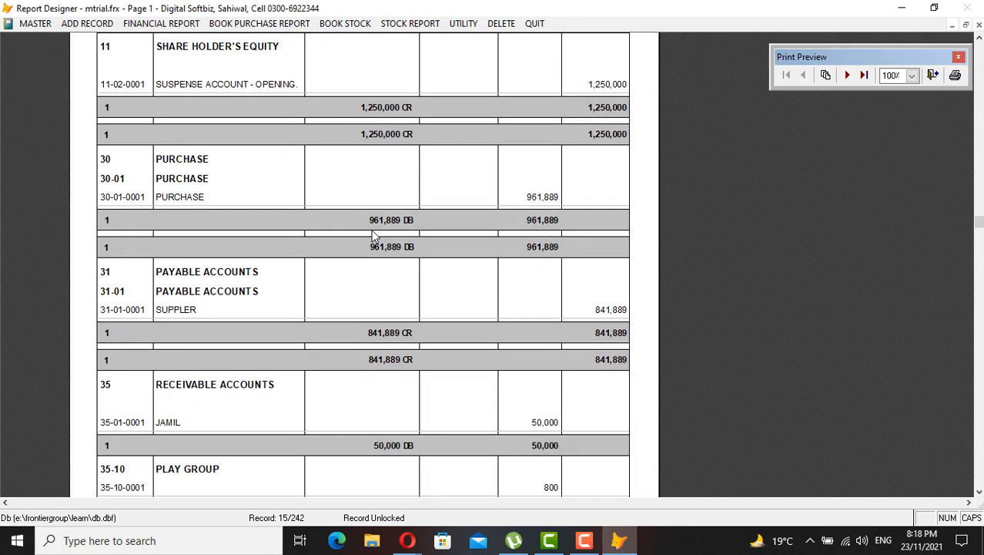
pyautogui.scroll(-3, 372, 236)
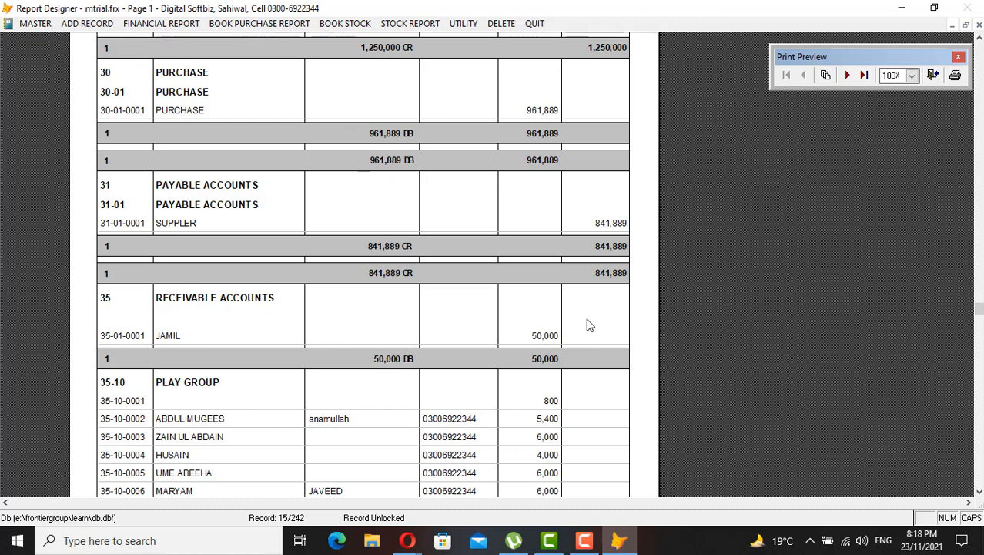
pyautogui.scroll(-2, 550, 266)
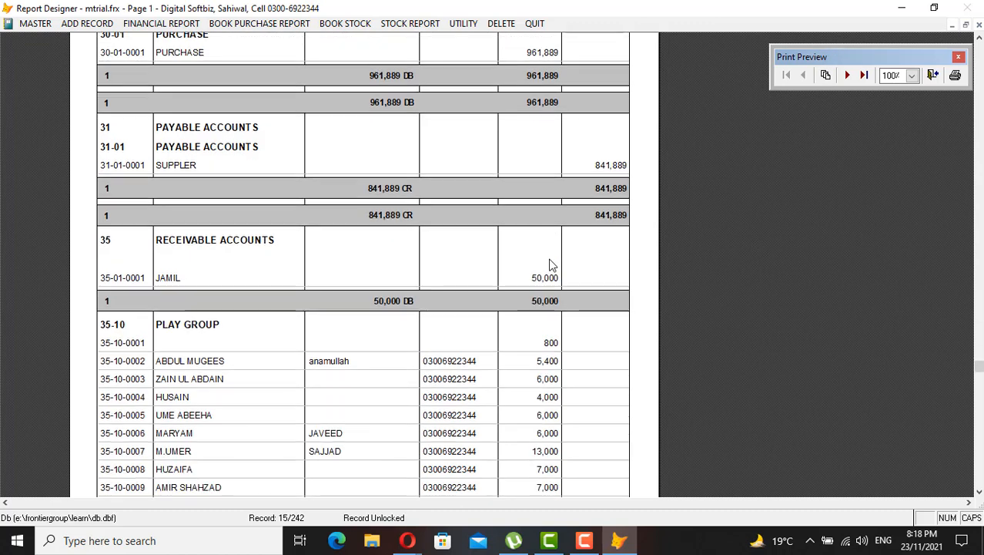
pyautogui.scroll(-1, 549, 266)
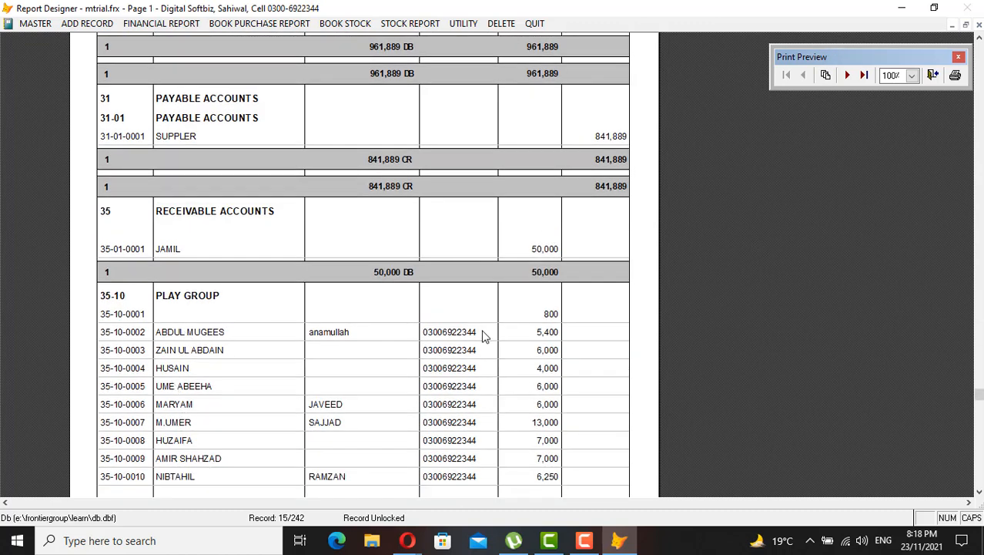
pyautogui.click(541, 410)
pyautogui.click(580, 170)
pyautogui.click(539, 192)
pyautogui.click(615, 464)
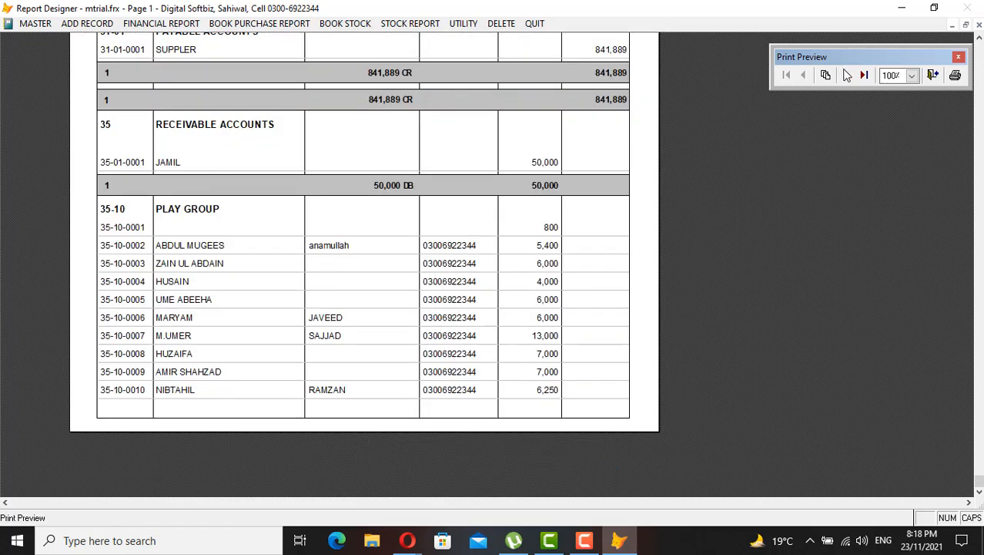
# Page forward through the trial balance to page 7, toggling whole-page zoom
pyautogui.click(847, 74)
pyautogui.click(847, 75)
pyautogui.click(847, 75)
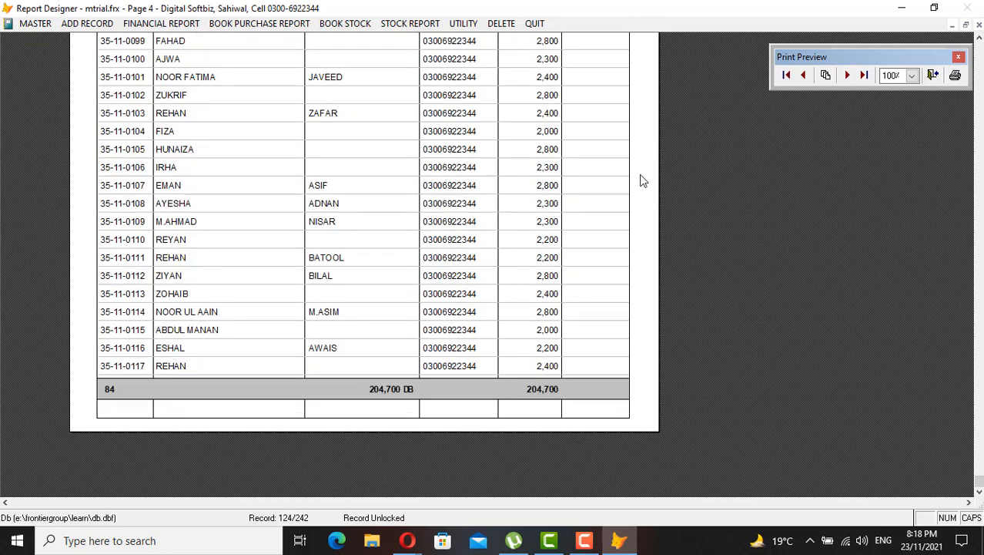
pyautogui.scroll(2, 642, 180)
pyautogui.click(847, 74)
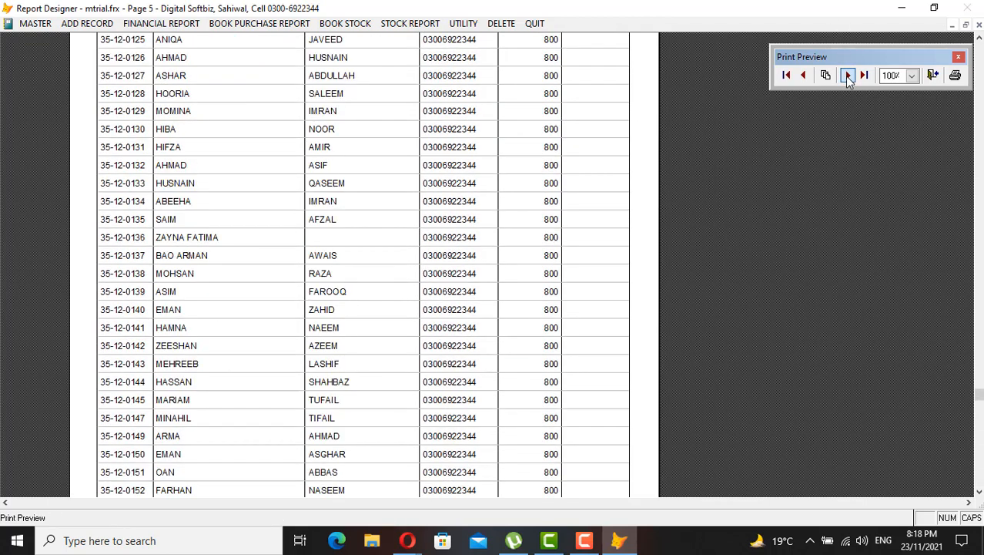
pyautogui.click(848, 75)
pyautogui.click(847, 74)
pyautogui.click(847, 75)
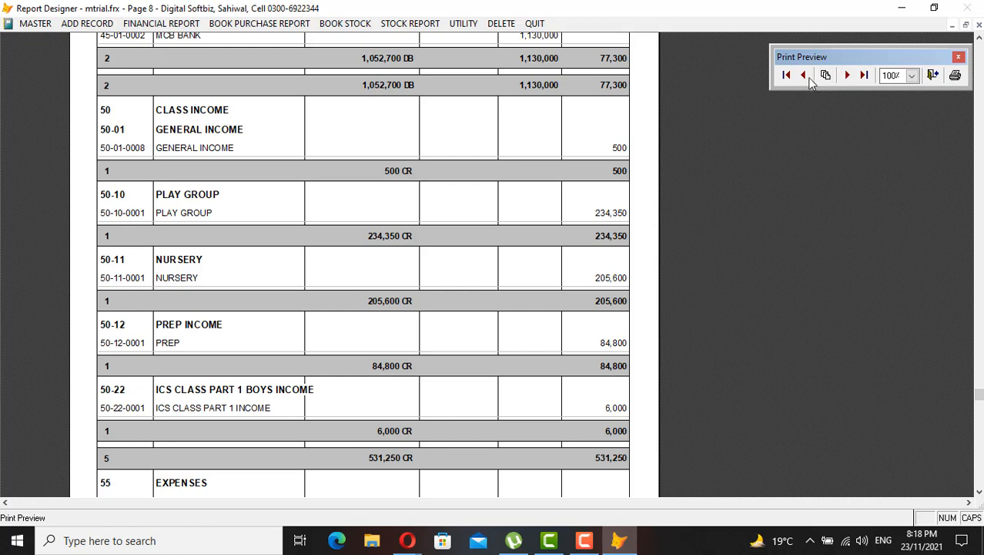
pyautogui.click(803, 74)
pyautogui.click(468, 240)
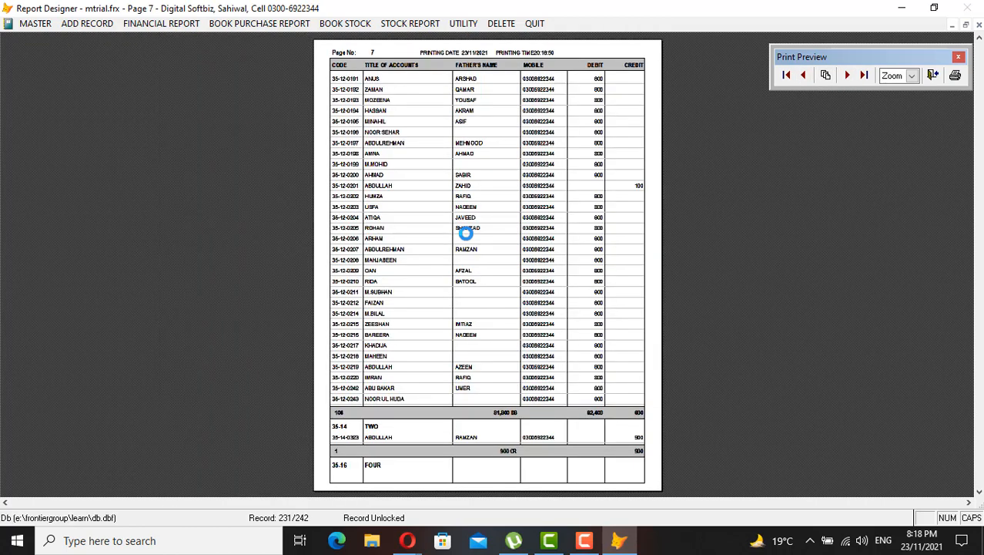
pyautogui.click(530, 142)
# Check page 8 and the final page with closing totals, then close the preview
pyautogui.click(845, 74)
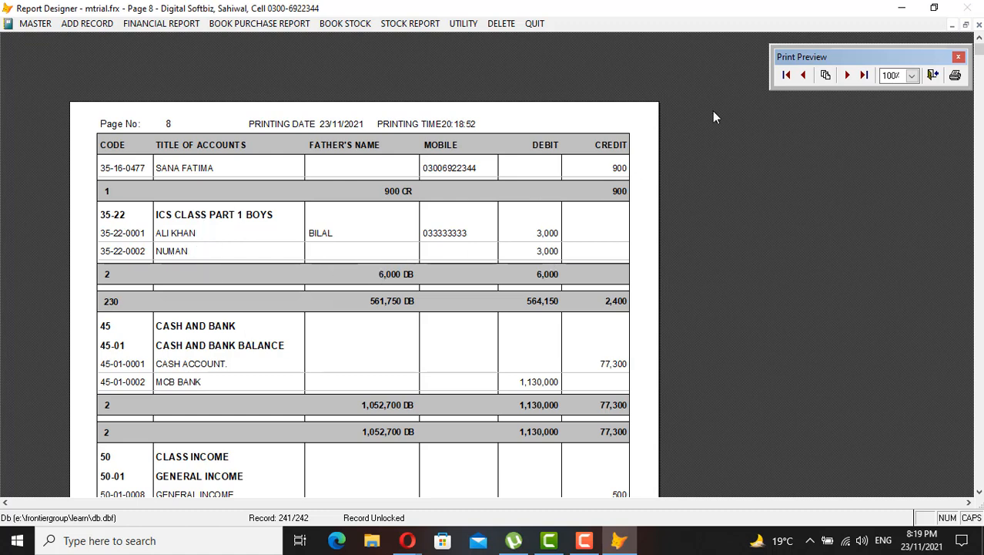
pyautogui.click(848, 75)
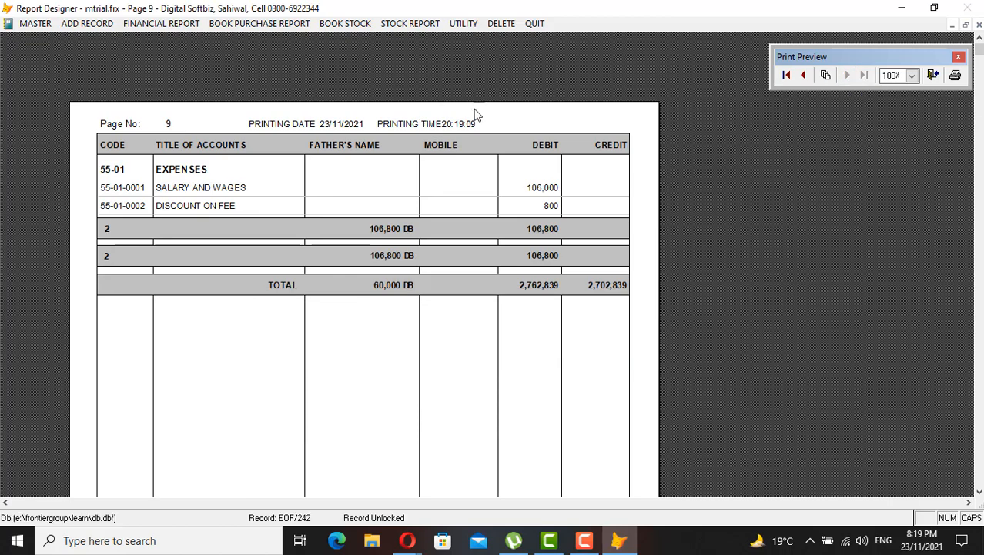
pyautogui.click(804, 74)
pyautogui.click(501, 389)
pyautogui.click(502, 390)
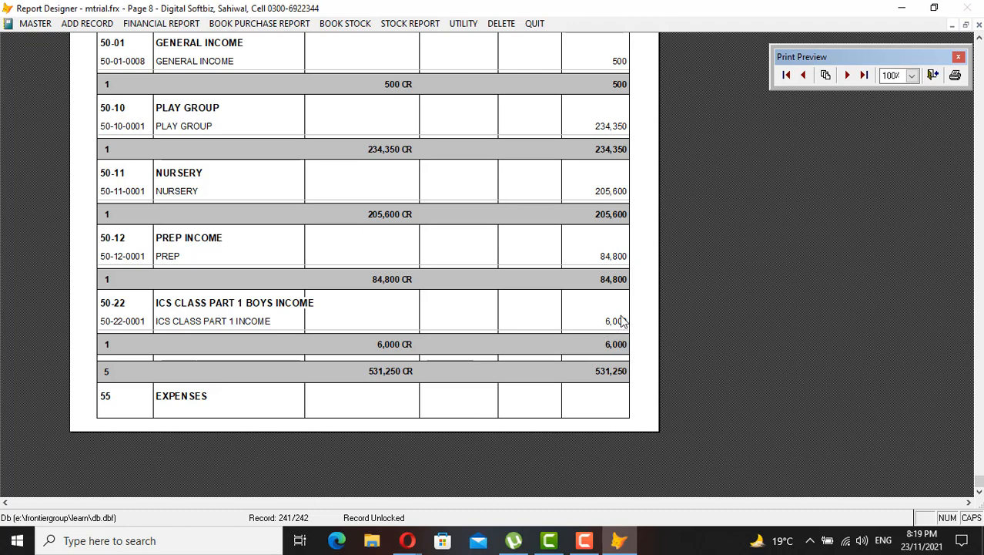
pyautogui.click(803, 74)
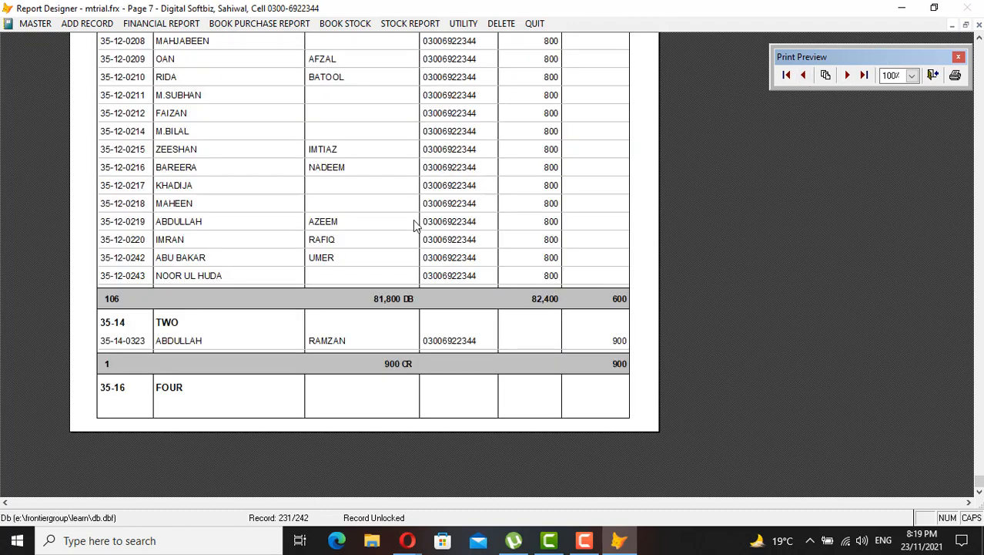
pyautogui.click(847, 74)
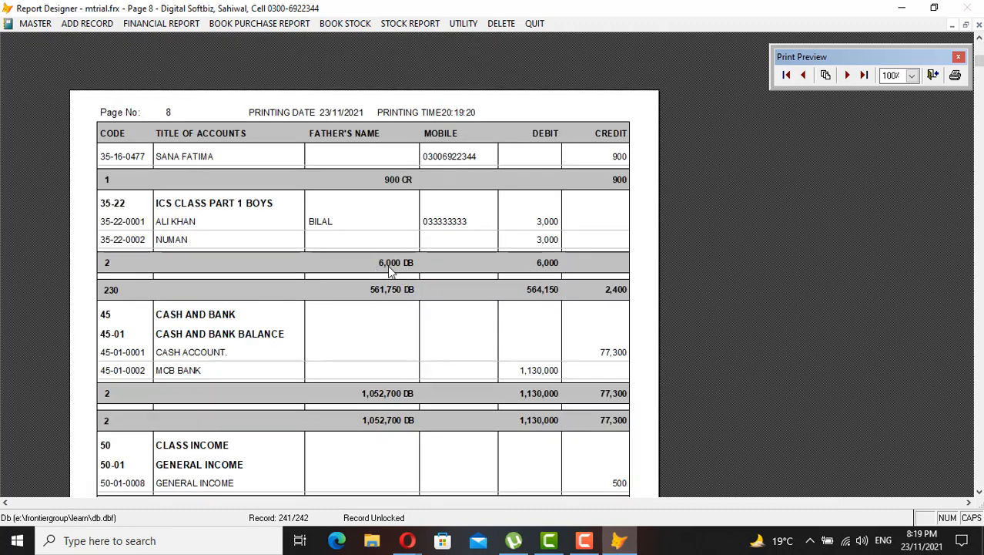
pyautogui.press('Escape')
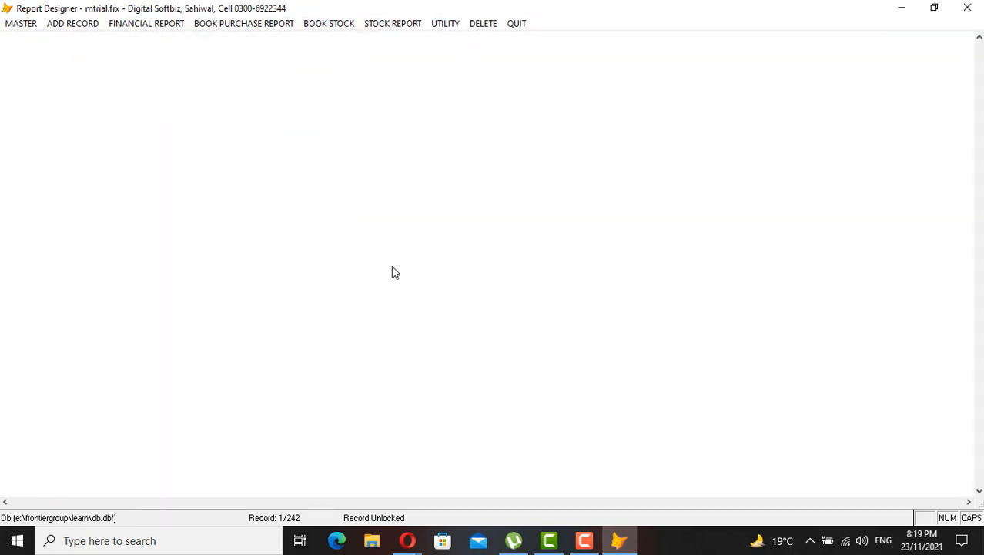
# Preview the ICS student's ledger, found by name, showing only the 3,000 November fee due
pyautogui.click(527, 477)
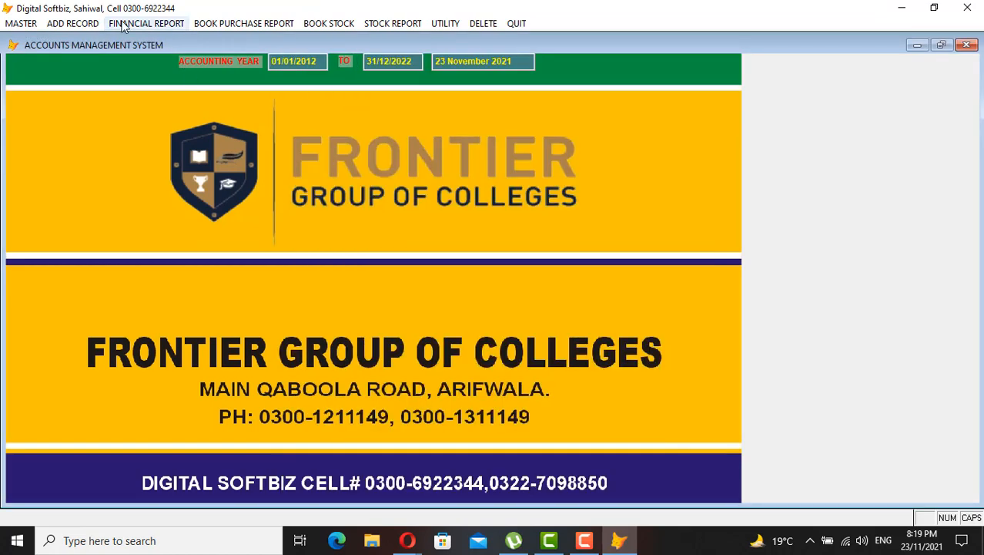
pyautogui.click(135, 23)
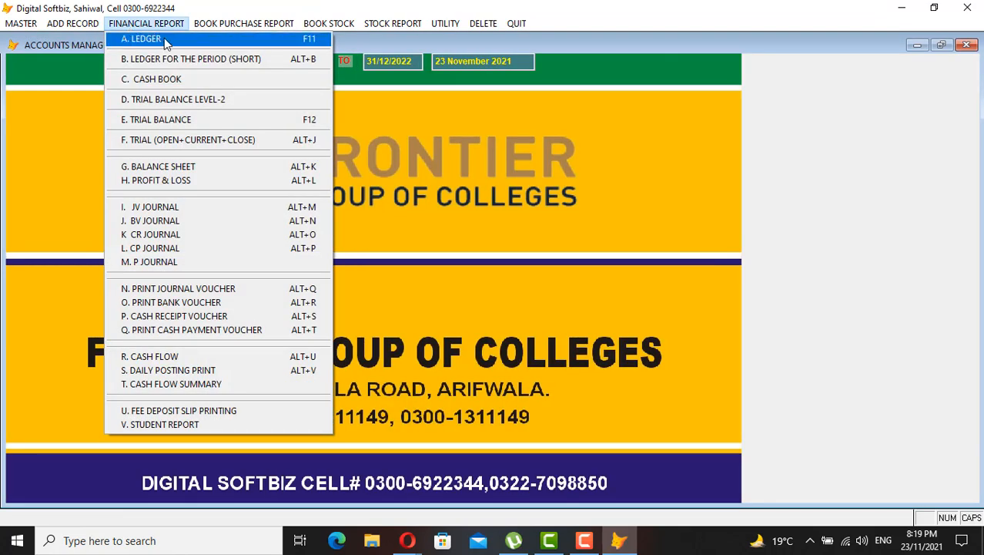
pyautogui.click(164, 38)
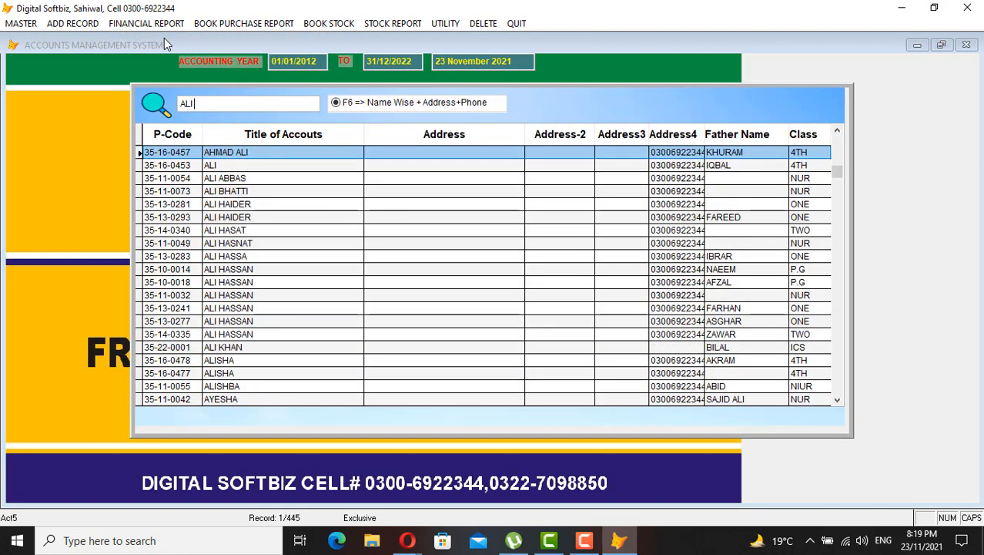
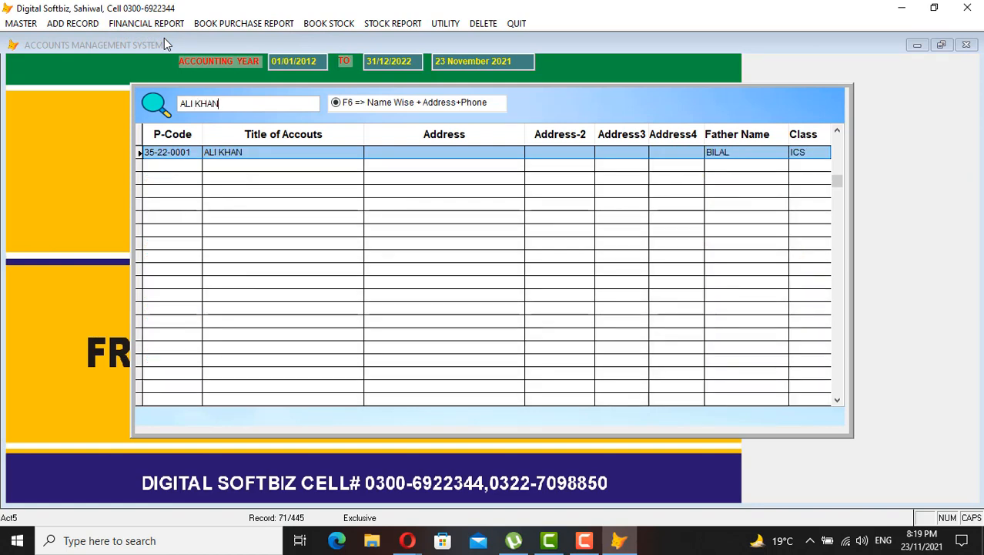
pyautogui.press('Return')
pyautogui.press('Return')
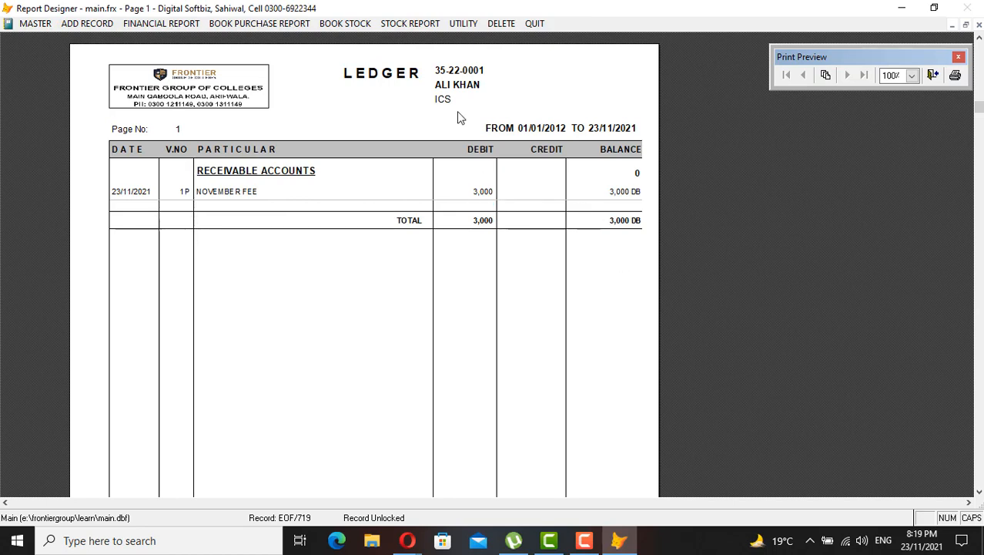
pyautogui.press('Escape')
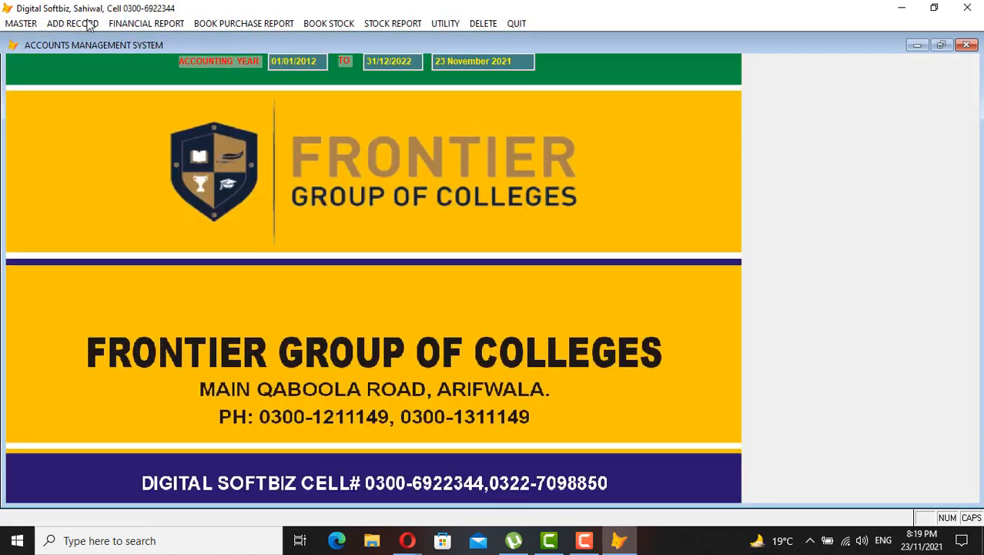
pyautogui.click(87, 22)
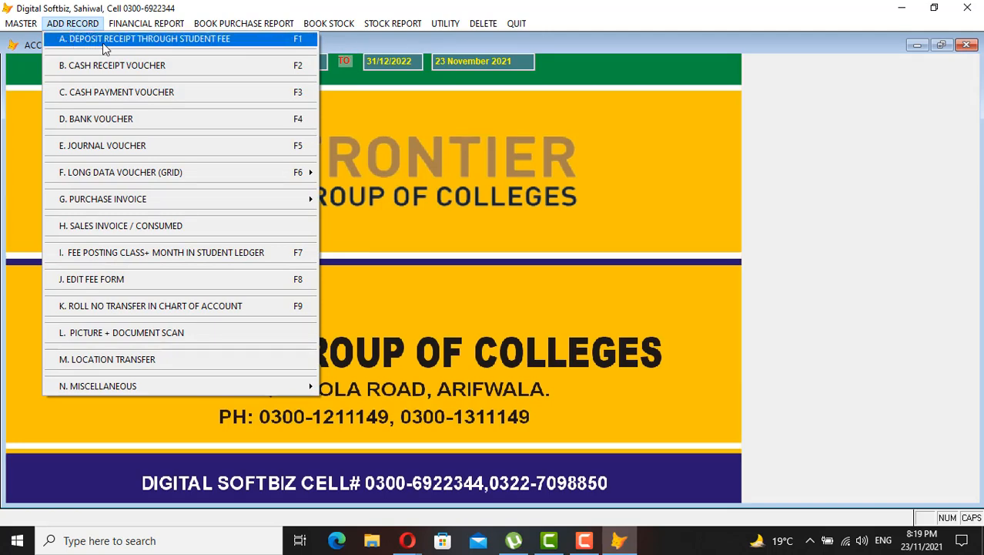
# Start a student fee deposit receipt with receipt 1, installment 11, debiting MCB BANK
pyautogui.click(132, 44)
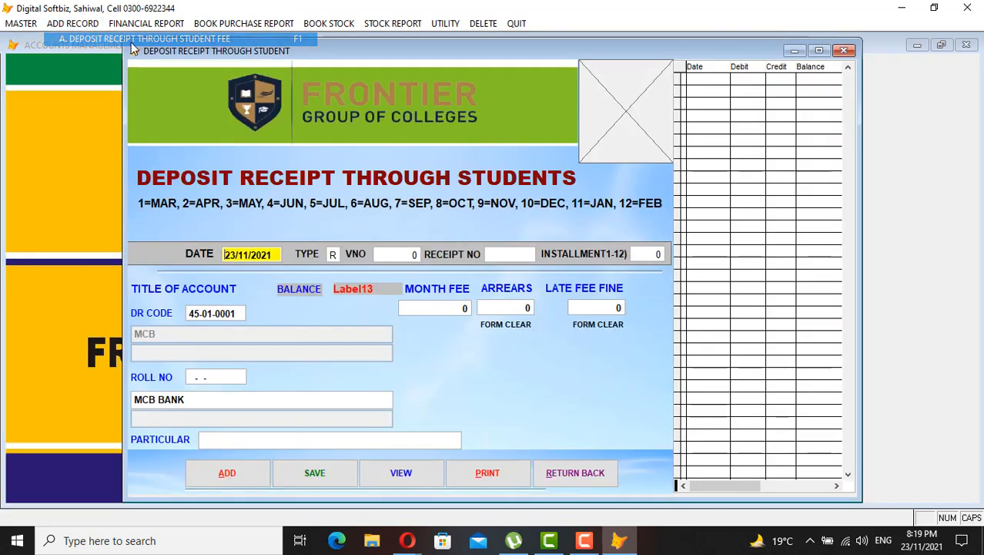
pyautogui.press('Return')
pyautogui.press('Return')
pyautogui.press('Return')
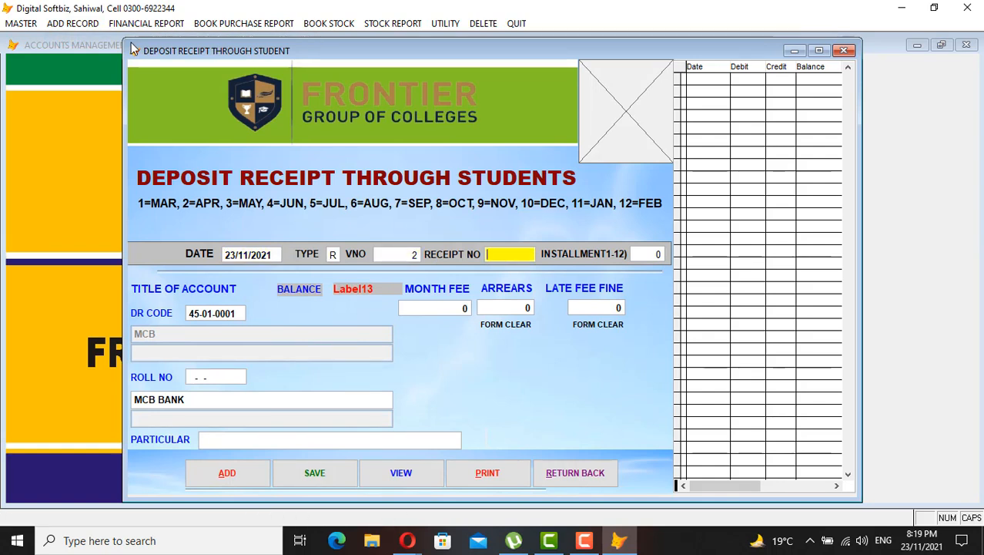
pyautogui.write('1')
pyautogui.press('Return')
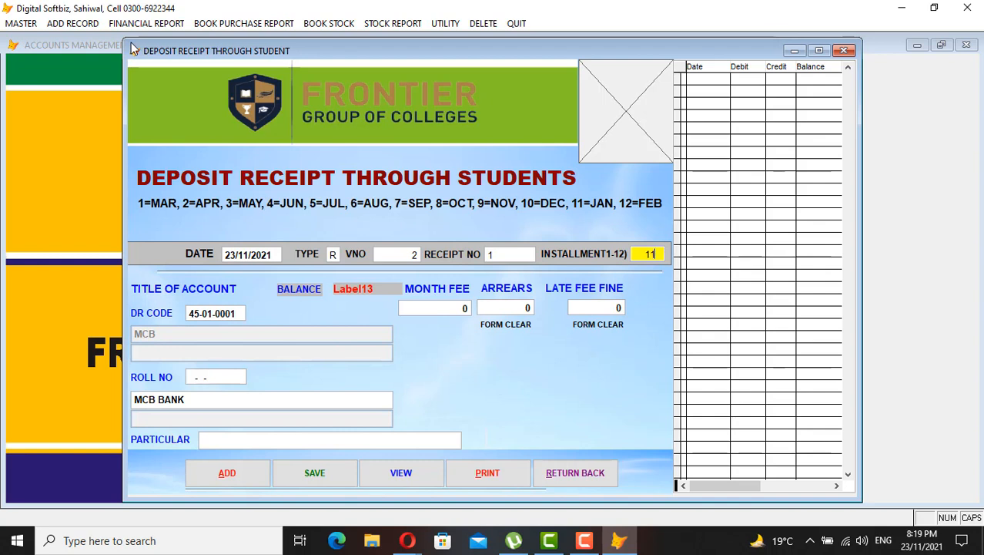
pyautogui.write('11')
pyautogui.press('Return')
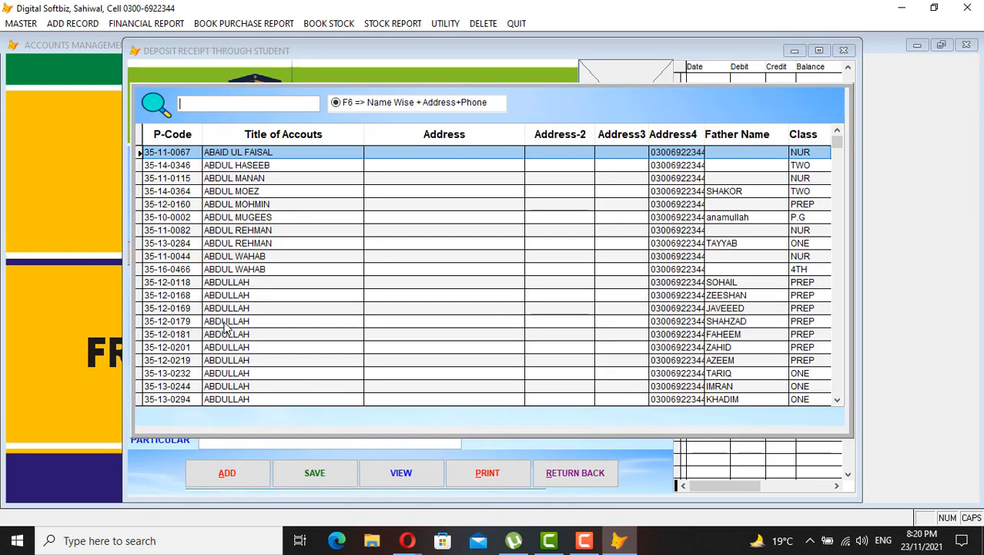
pyautogui.write('MCB')
pyautogui.press('Return')
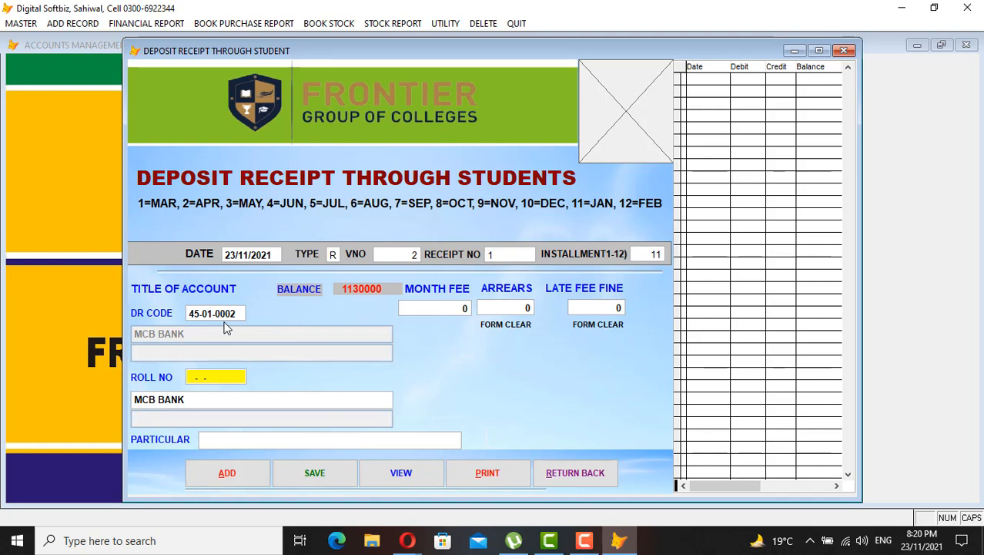
# Select the ICS student, accept the 3,000 fee with no fine, enter particulars CASH, and save
pyautogui.press('Return')
pyautogui.write('ALI K')
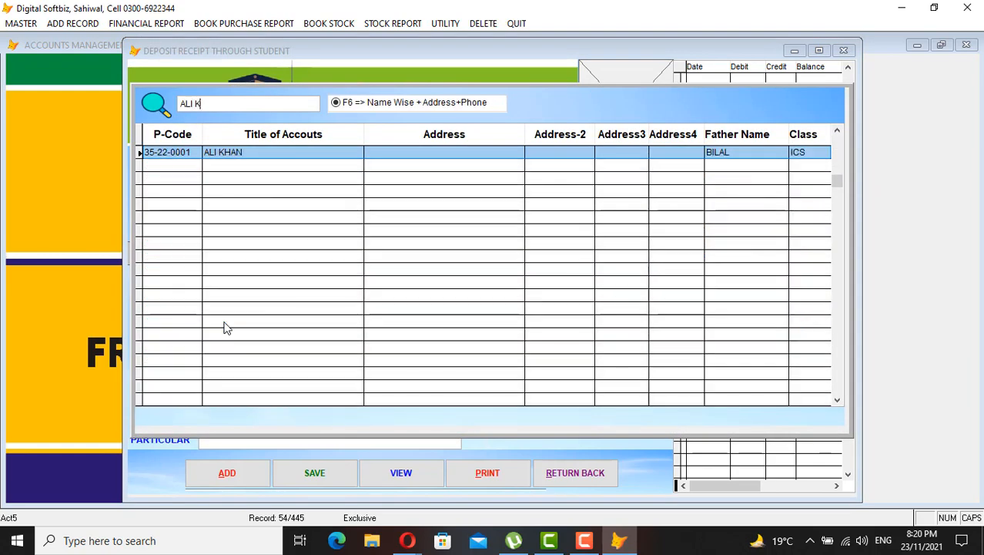
pyautogui.press('Return')
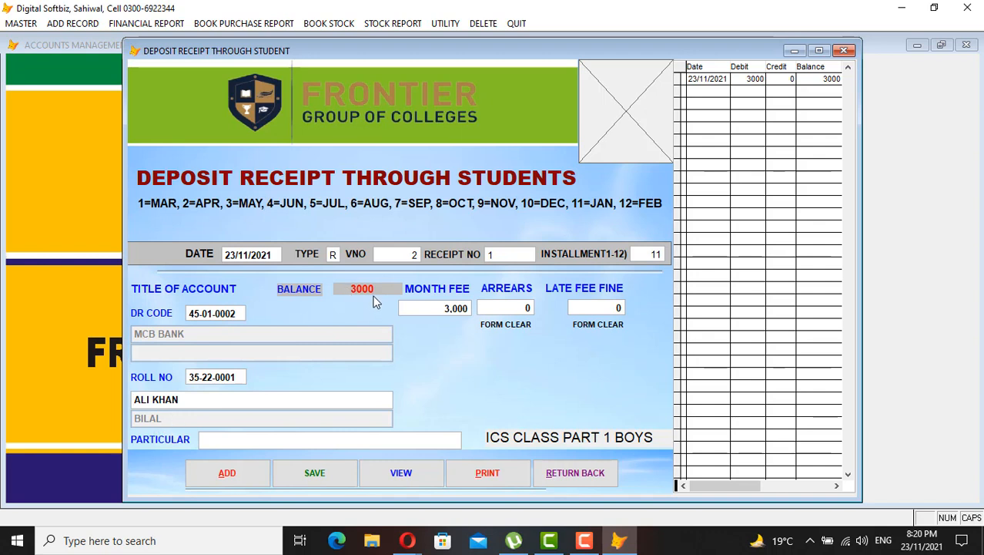
pyautogui.press('Return')
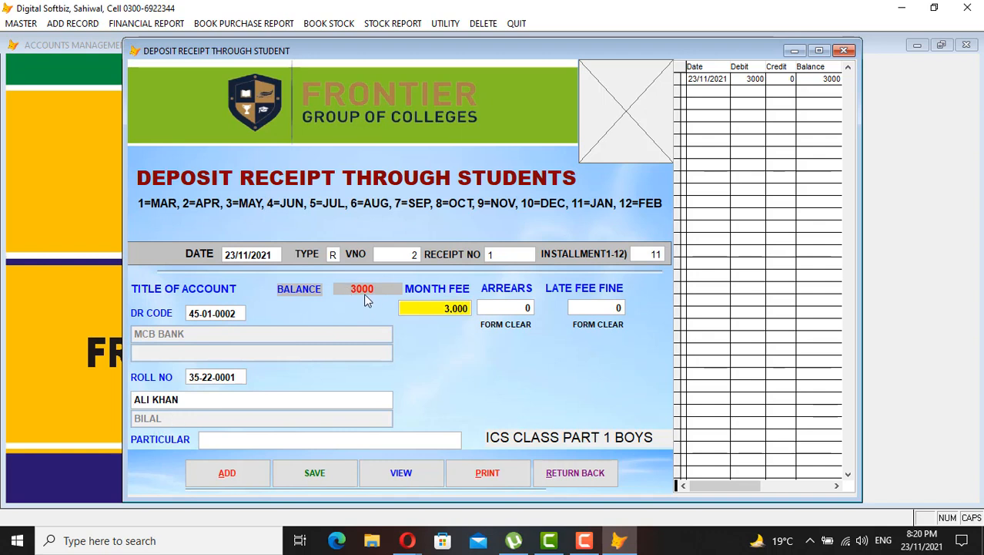
pyautogui.press('Return')
pyautogui.press('Return')
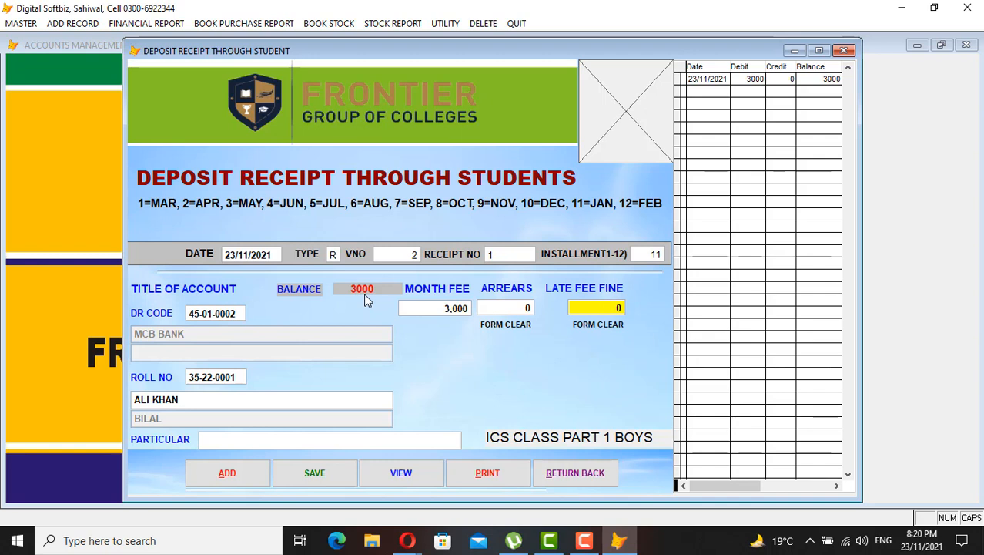
pyautogui.press('Return')
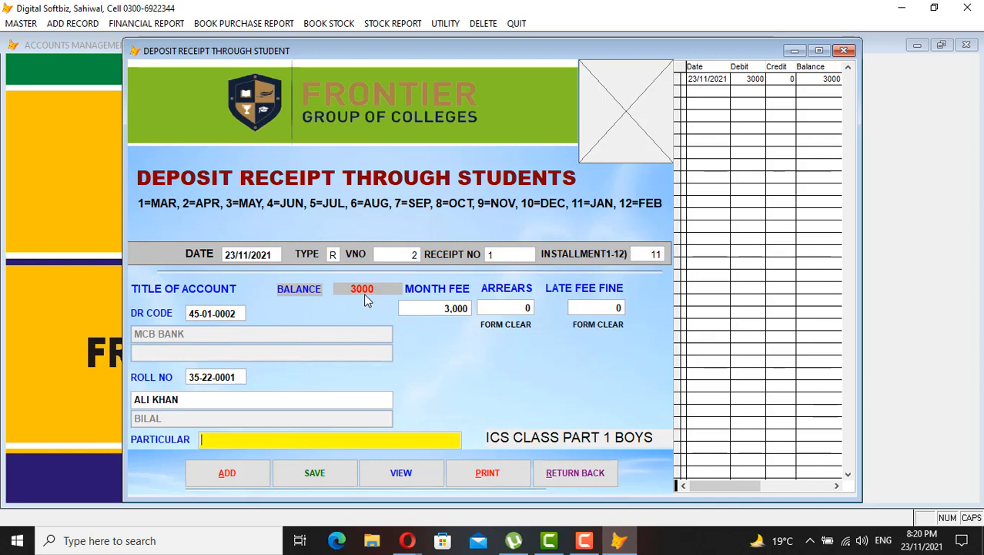
pyautogui.press('Return')
pyautogui.press('Up')
pyautogui.write('CASH')
pyautogui.press('Return')
pyautogui.press('Return')
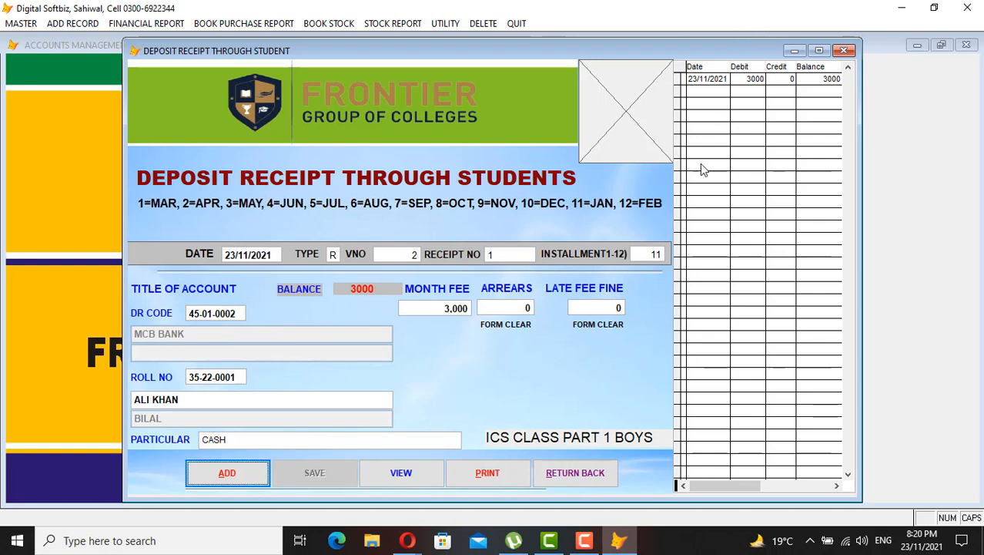
# Preview receipt voucher 2 on screen, then close the deposit receipt form
pyautogui.click(490, 473)
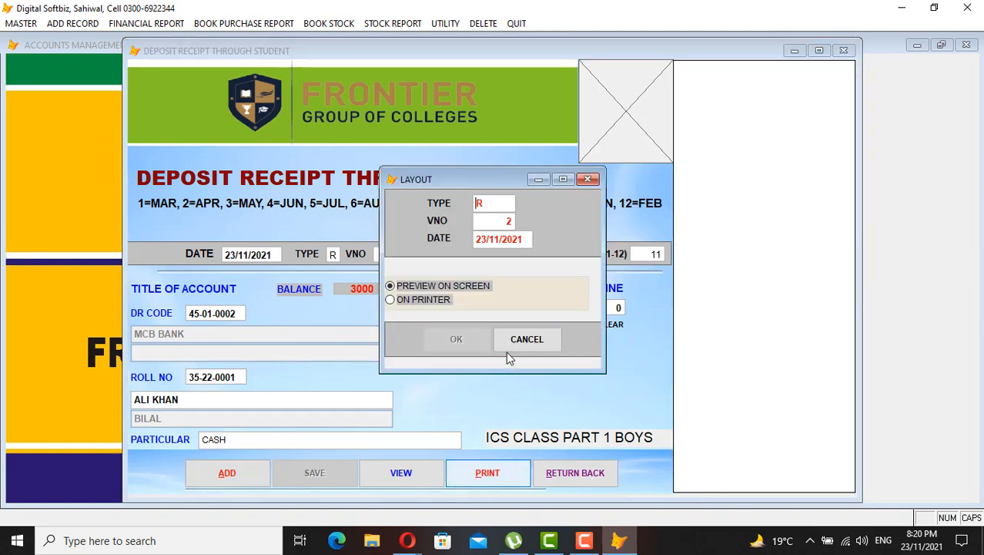
pyautogui.press('Return')
pyautogui.press('Return')
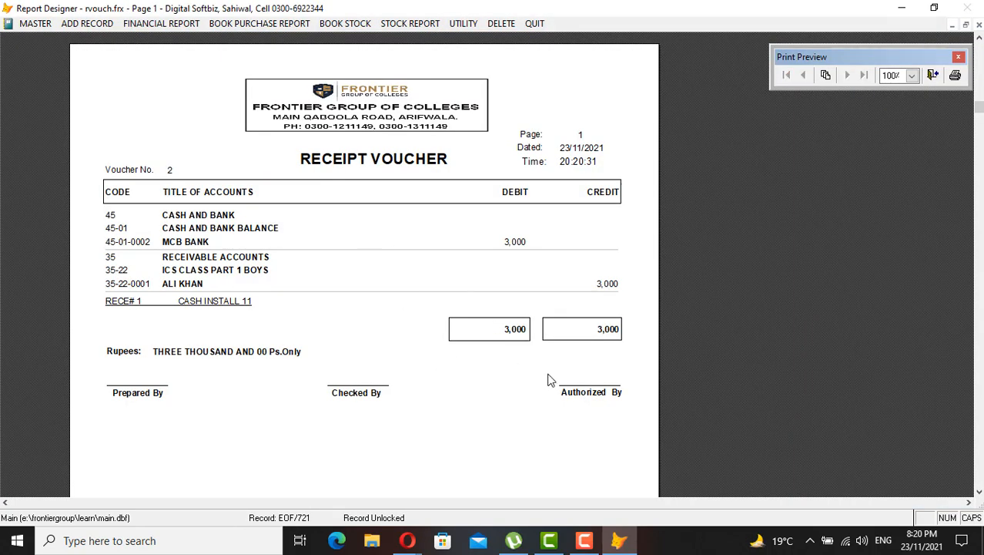
pyautogui.press('Escape')
pyautogui.press('Tab')
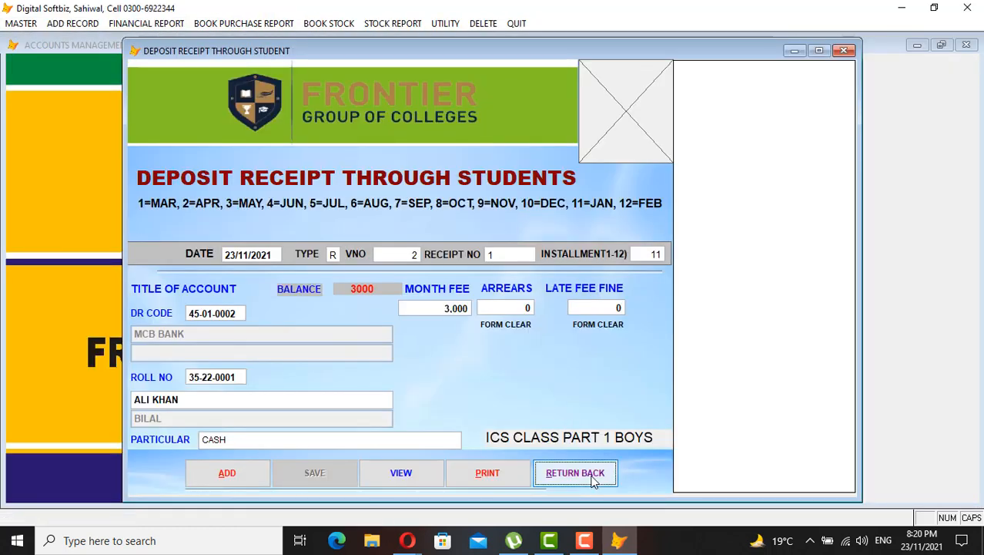
pyautogui.press('Return')
# Preview the student's ledger for the 3,000 fee receipt, found by name search
pyautogui.click(164, 21)
pyautogui.click(166, 35)
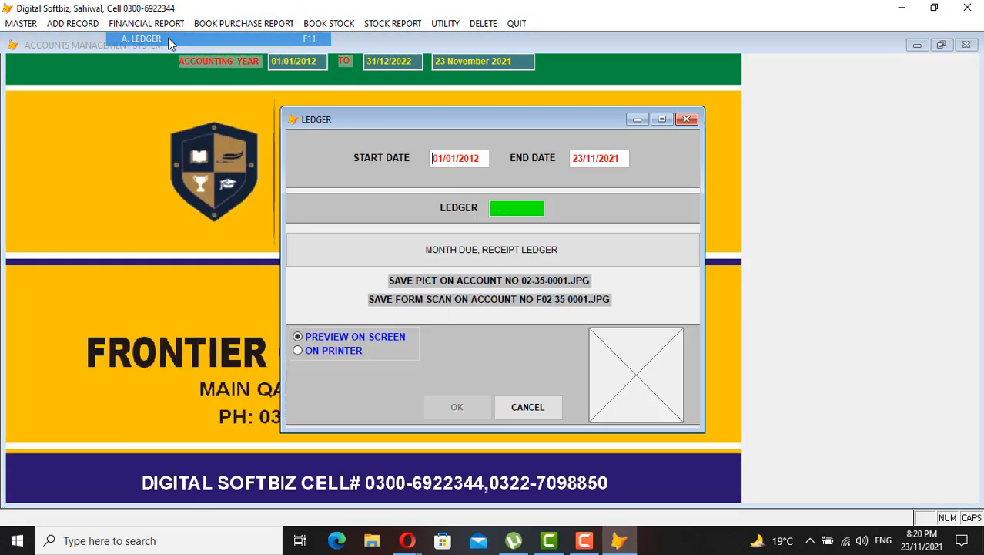
pyautogui.press('Return')
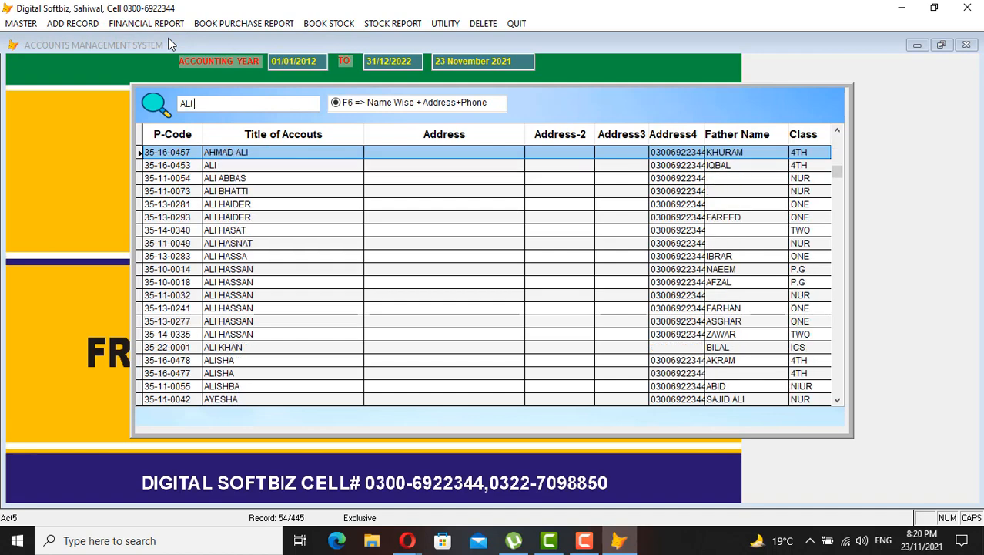
pyautogui.press('Return')
pyautogui.press('Return')
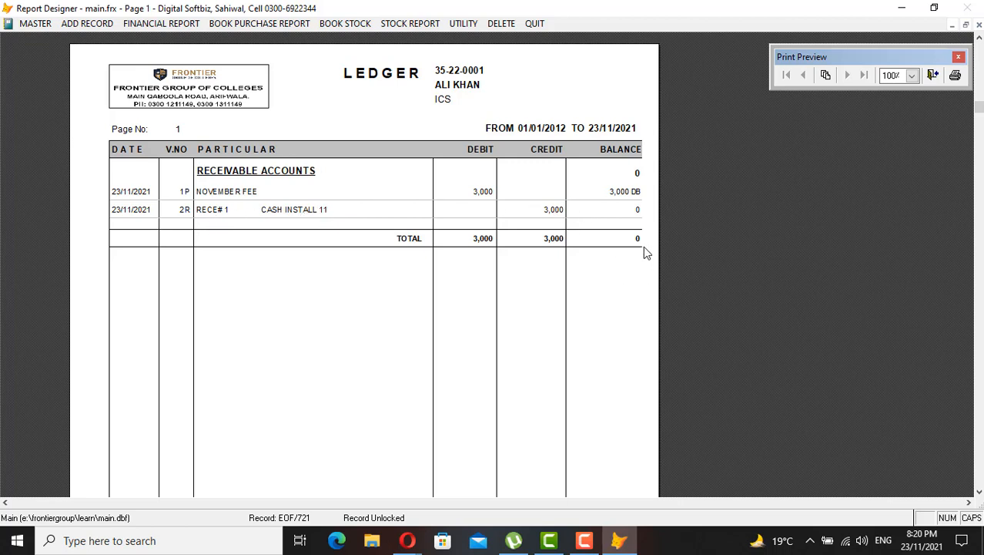
pyautogui.press('Escape')
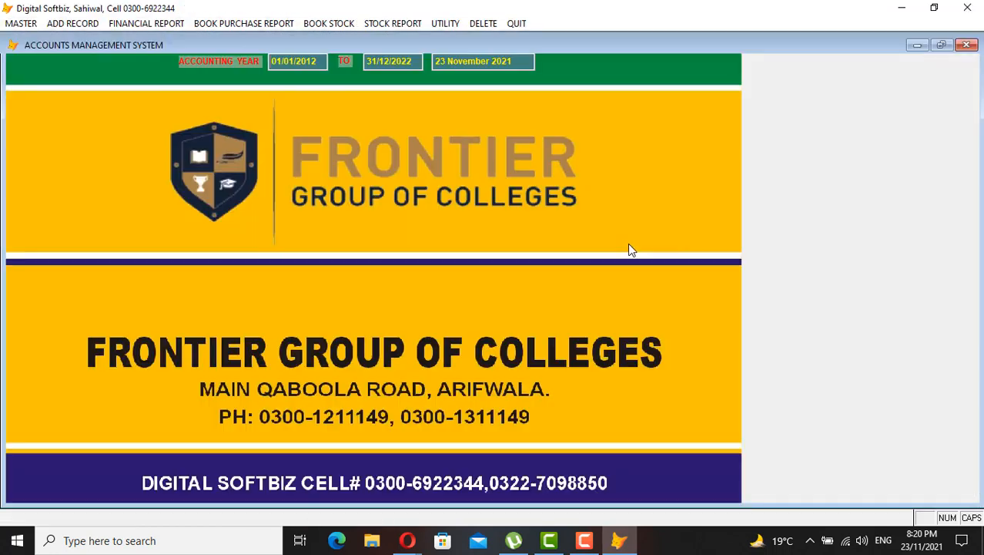
# Preview the MCB BANK ledger, showing the 3,000 receipt and 1,133,000 DB balance
pyautogui.click(150, 23)
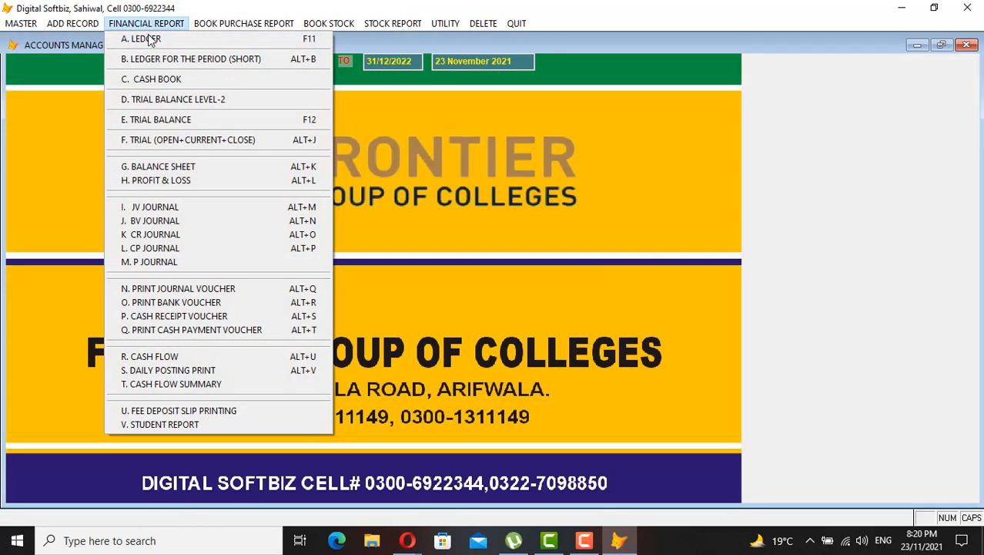
pyautogui.click(159, 40)
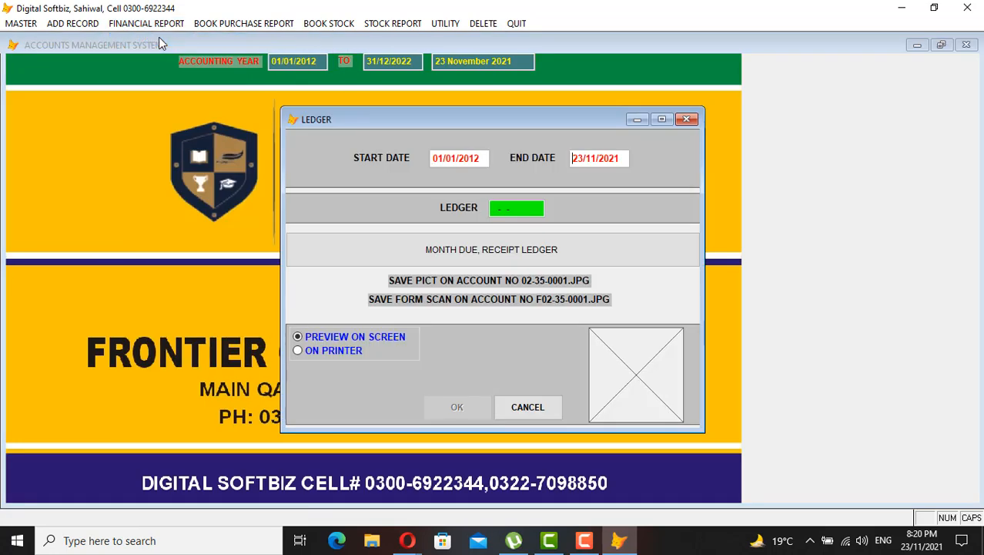
pyautogui.write('MCB')
pyautogui.press('Return')
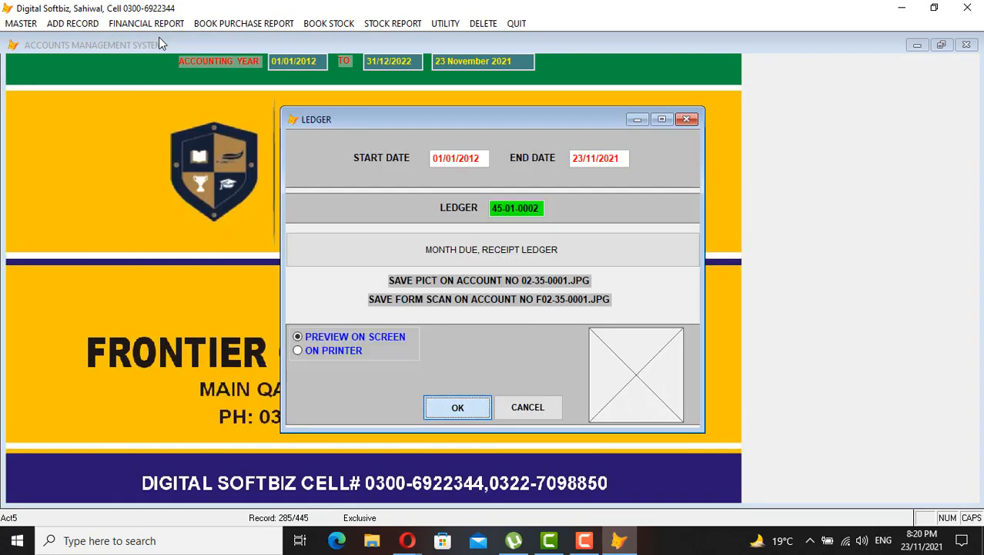
pyautogui.press('Return')
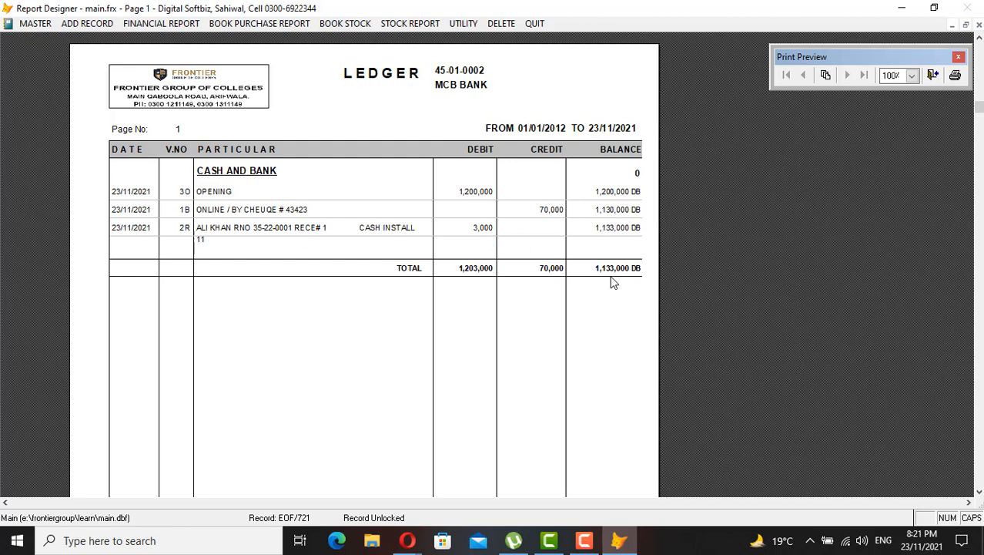
pyautogui.press('Escape')
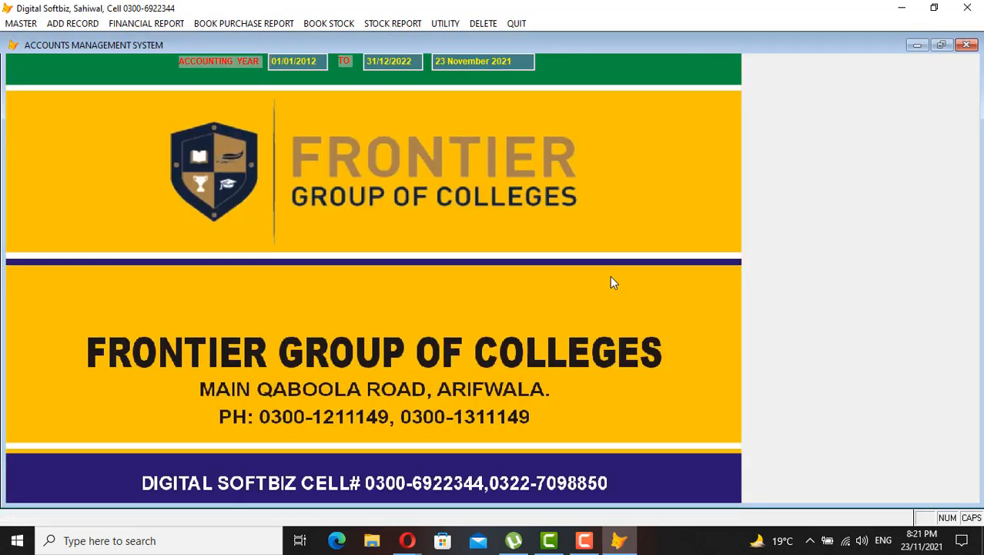
# Look through the Add Record, Master and Financial Report menus, leaving Financial Report open
pyautogui.click(90, 24)
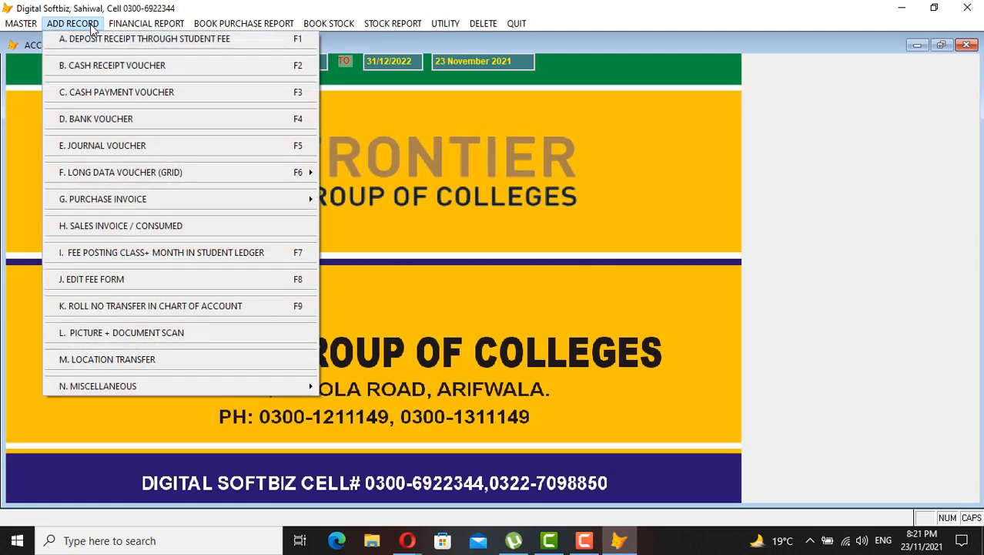
pyautogui.moveTo(23, 24)
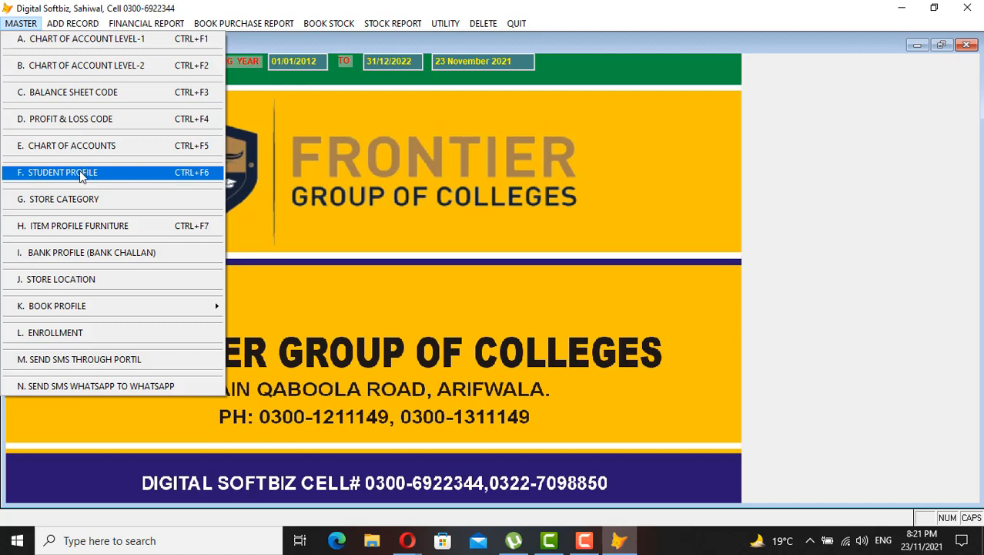
pyautogui.moveTo(73, 23)
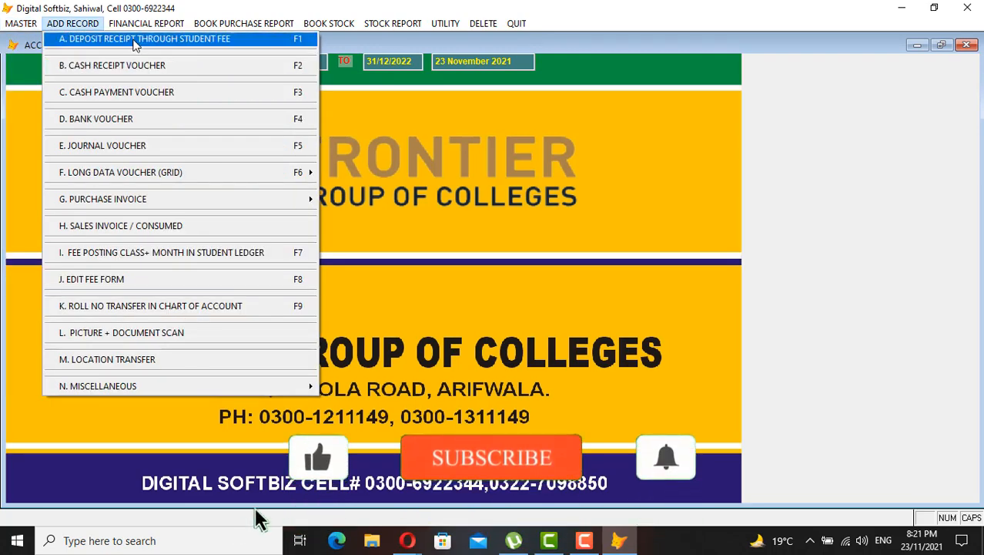
pyautogui.moveTo(147, 24)
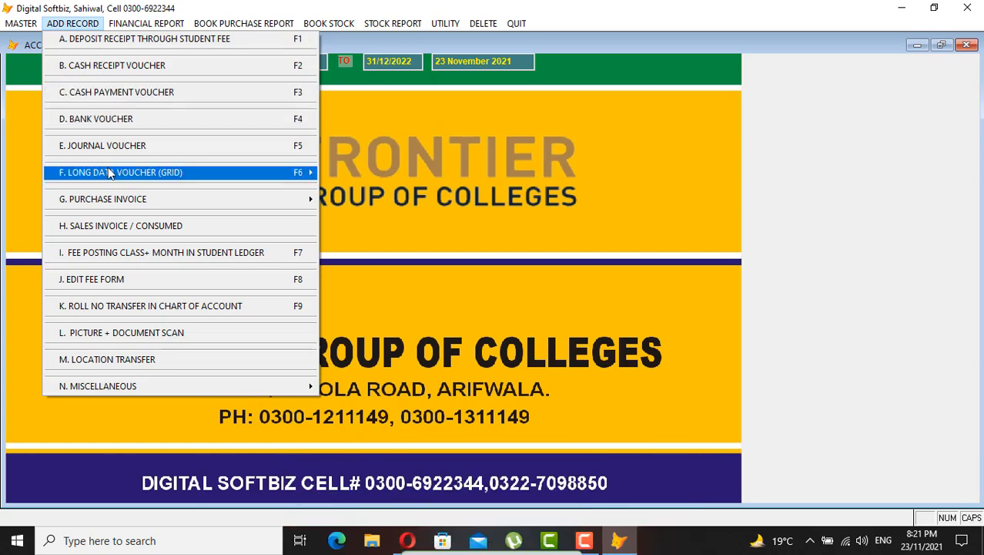
pyautogui.moveTo(121, 172)
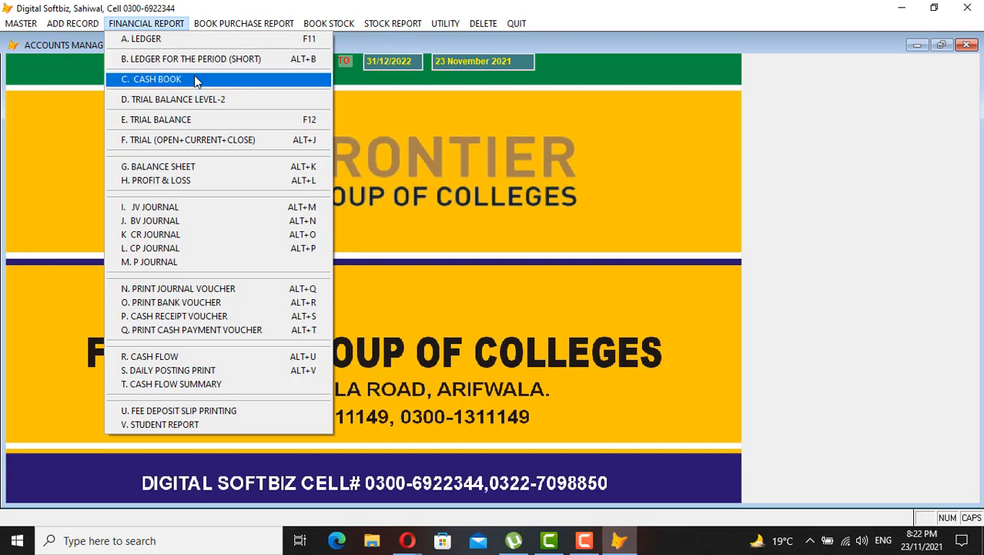
pyautogui.moveTo(197, 26)
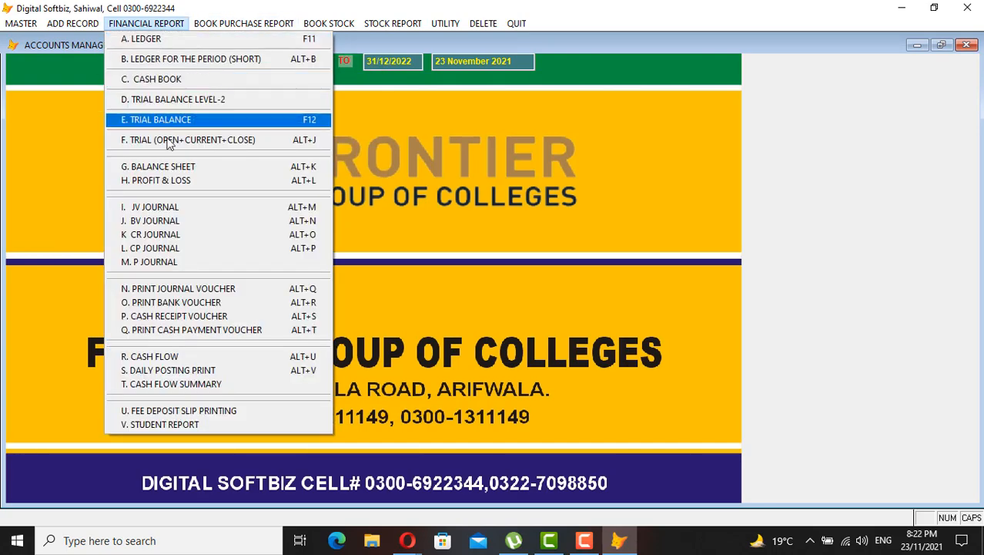
# Run V. Student Report, page to its last page (497 students, 460,000), and close the preview
pyautogui.click(170, 425)
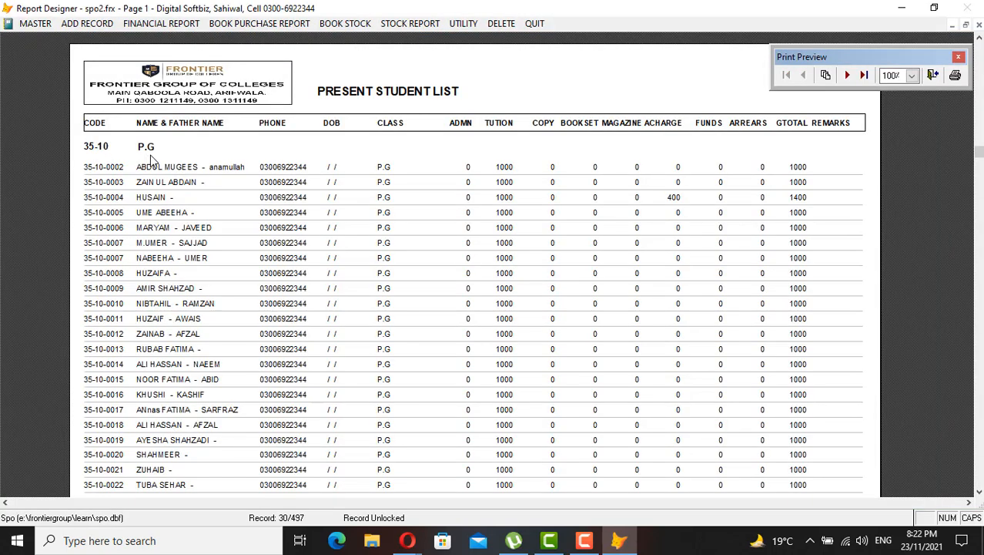
pyautogui.click(847, 74)
pyautogui.click(863, 76)
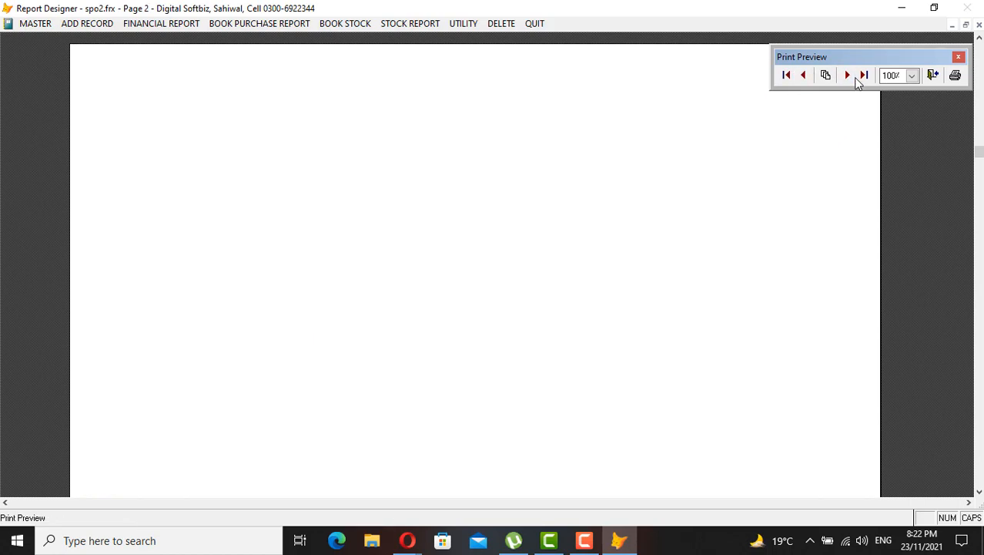
pyautogui.scroll(-5, 579, 285)
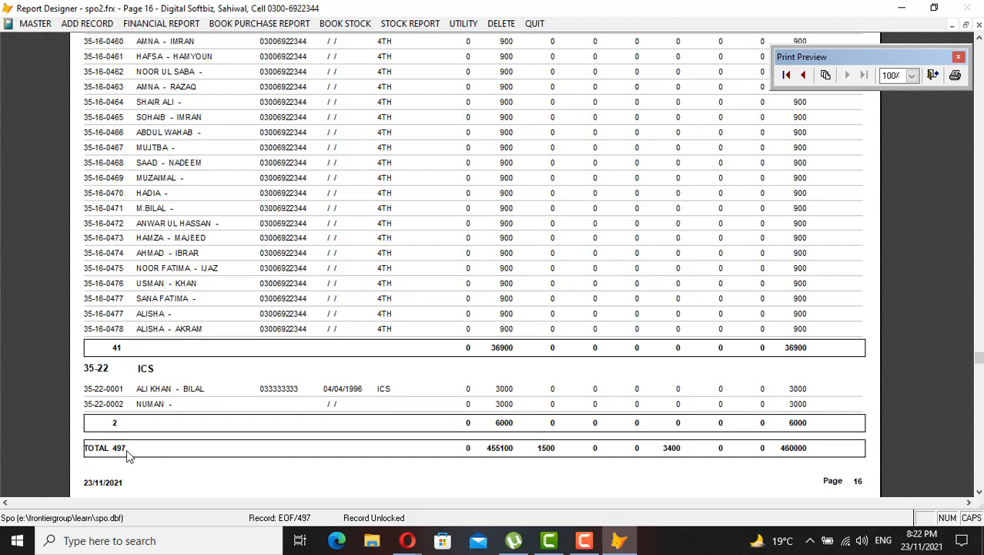
pyautogui.click(978, 25)
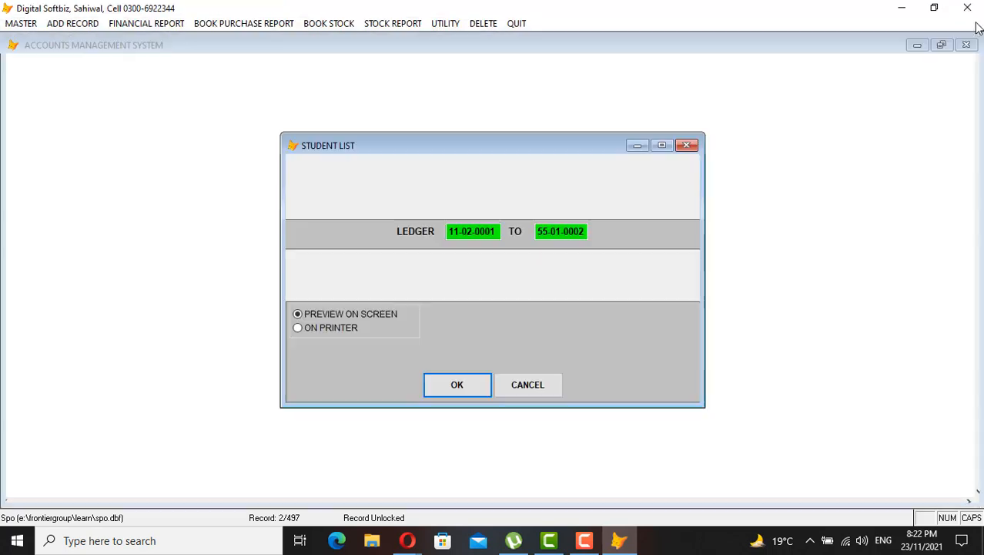
# Open the H. Sales Invoice / Consumed form from Add Record, then close it with Return Back
pyautogui.click(80, 23)
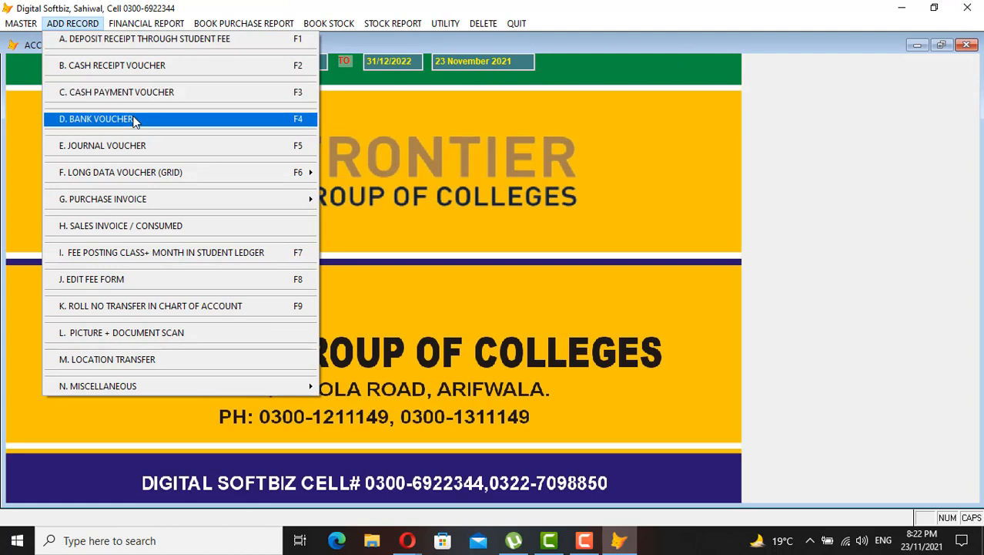
pyautogui.moveTo(213, 205)
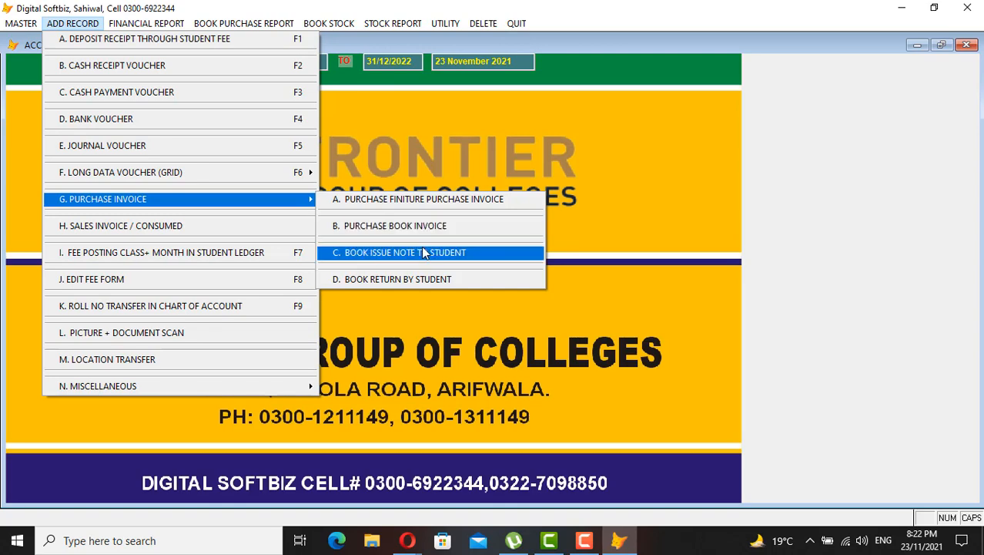
pyautogui.click(149, 234)
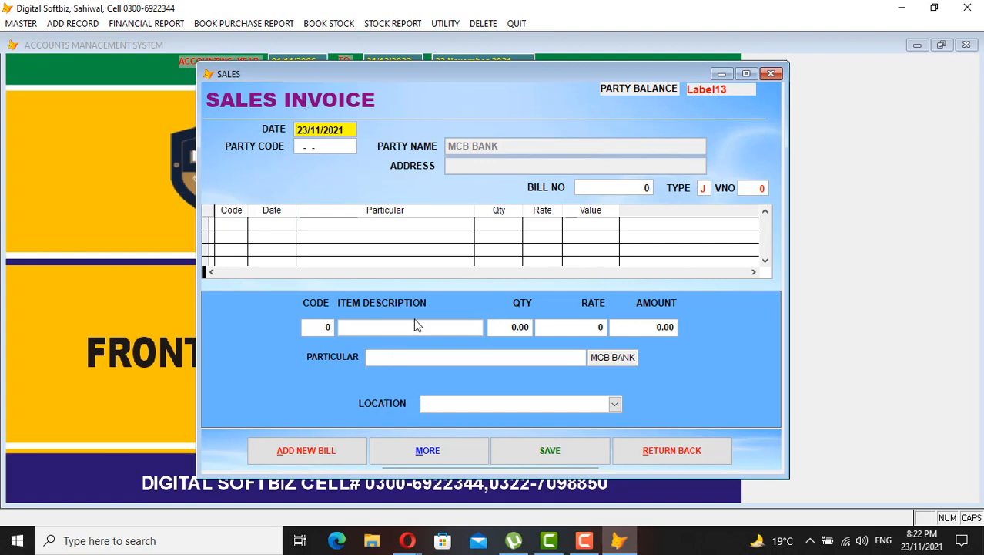
pyautogui.click(677, 451)
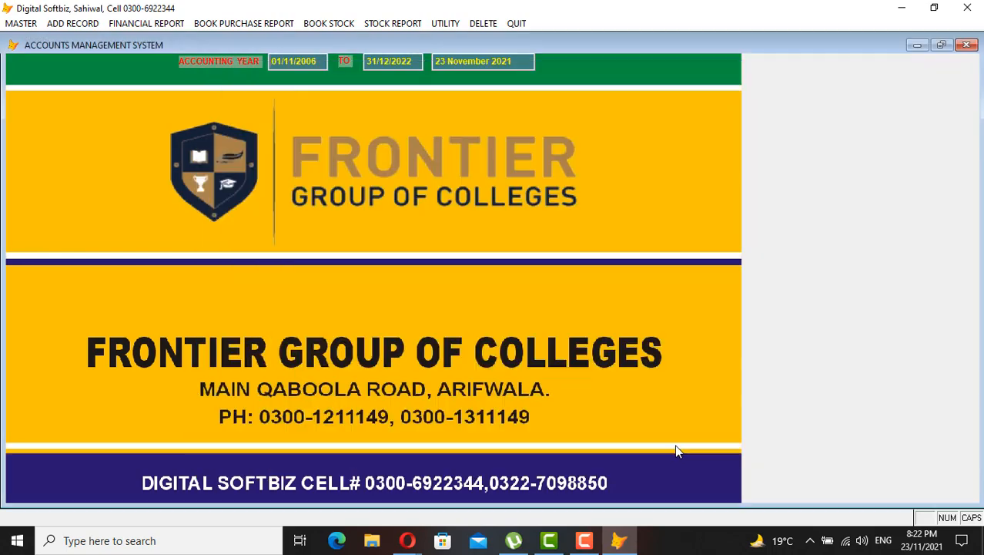
pyautogui.click(77, 25)
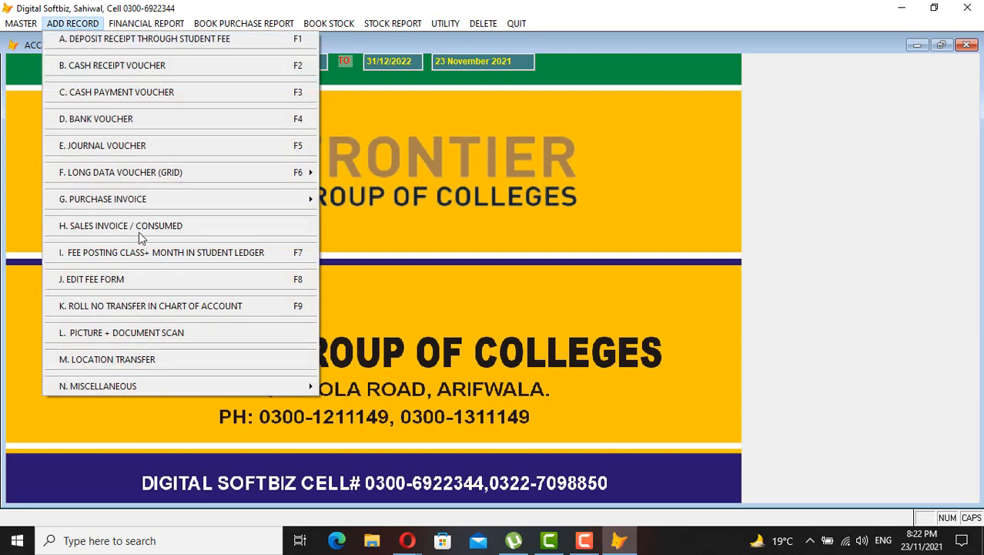
pyautogui.click(145, 335)
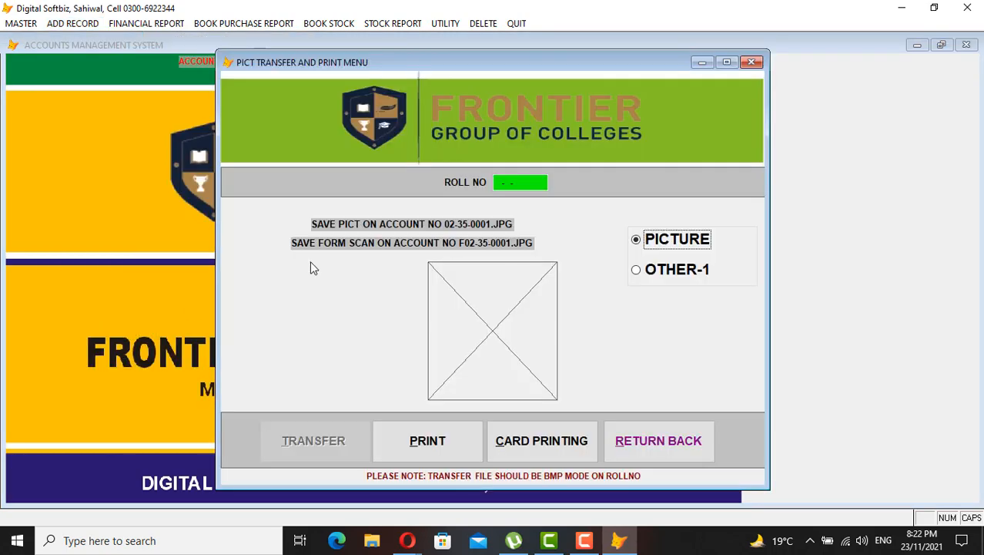
pyautogui.click(496, 186)
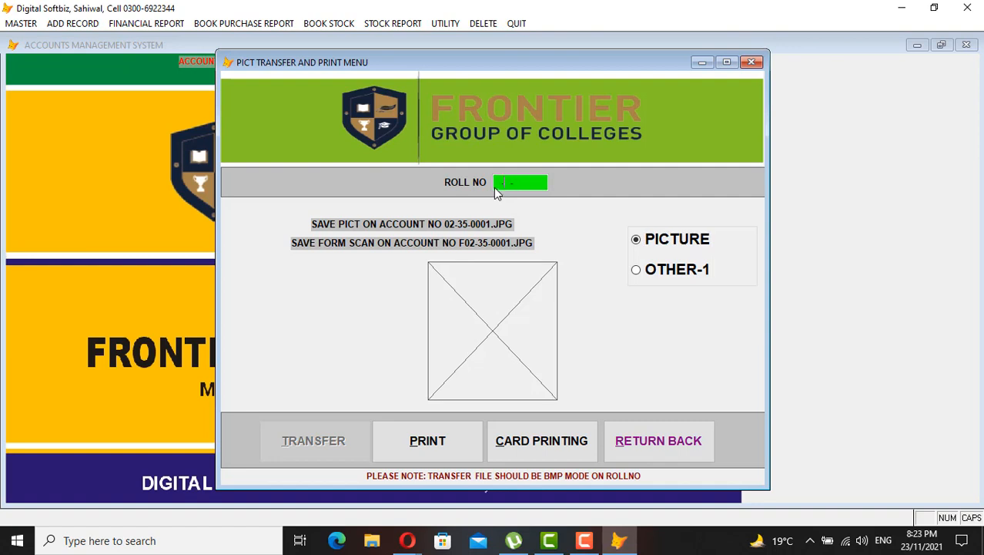
pyautogui.write('35-22-0001')
pyautogui.press('Return')
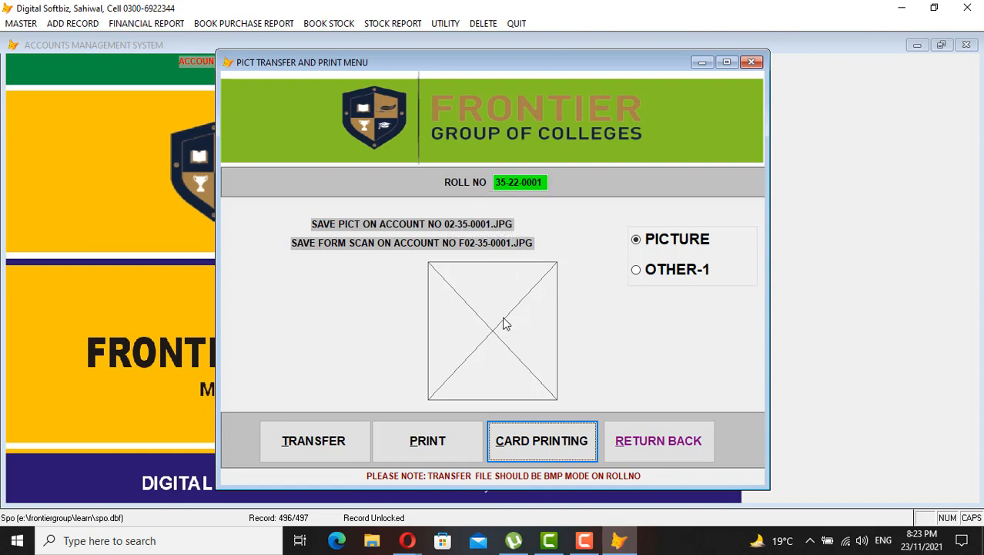
pyautogui.click(644, 449)
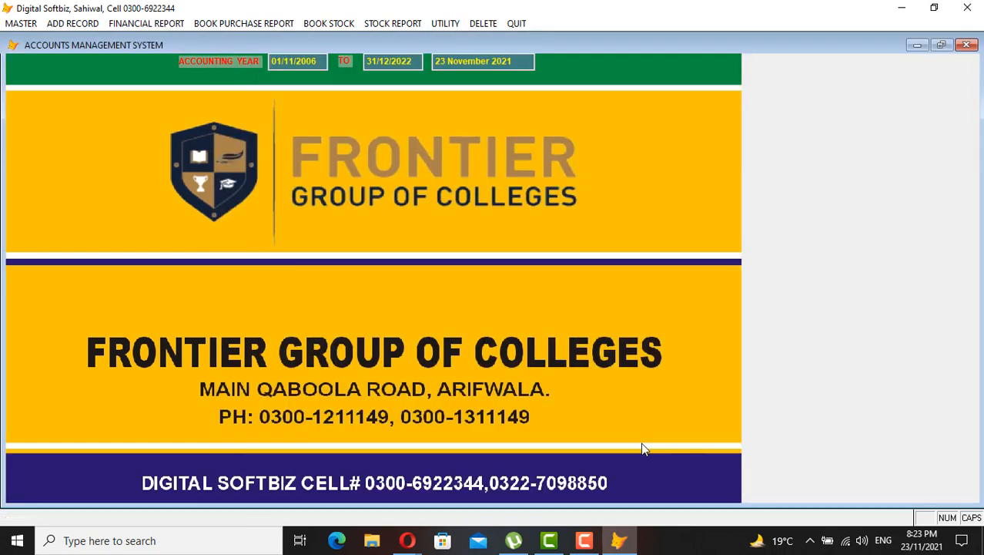
# Open the location-to-location transfer form from Add Record and close it
pyautogui.click(64, 24)
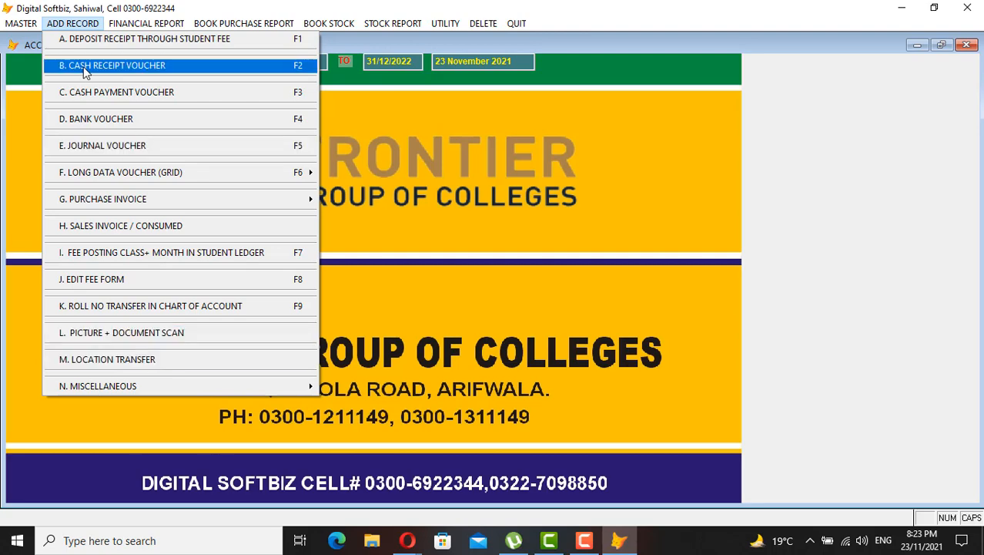
pyautogui.click(164, 356)
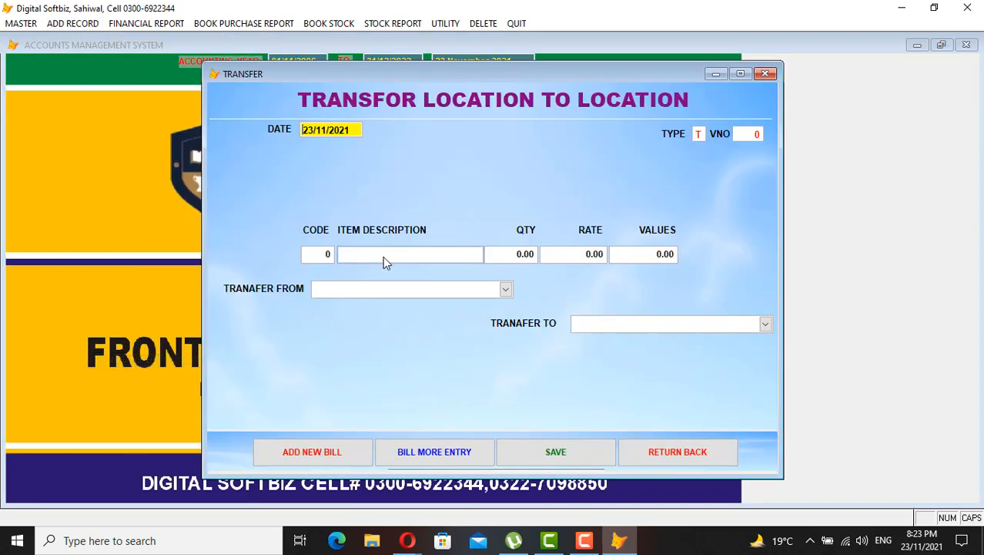
pyautogui.click(670, 451)
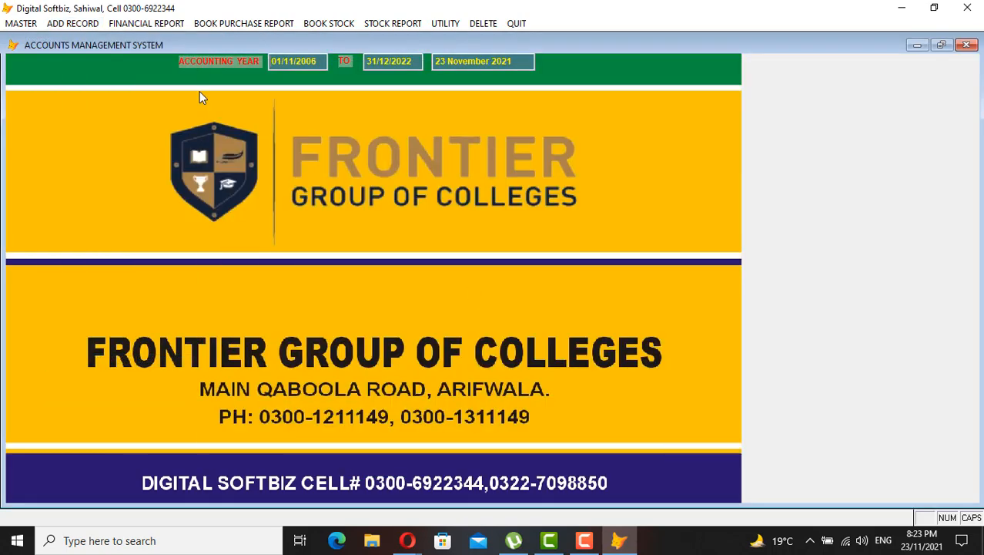
# Open the WhatsApp SMS Centre from Master and quit it, back to the main screen
pyautogui.click(23, 23)
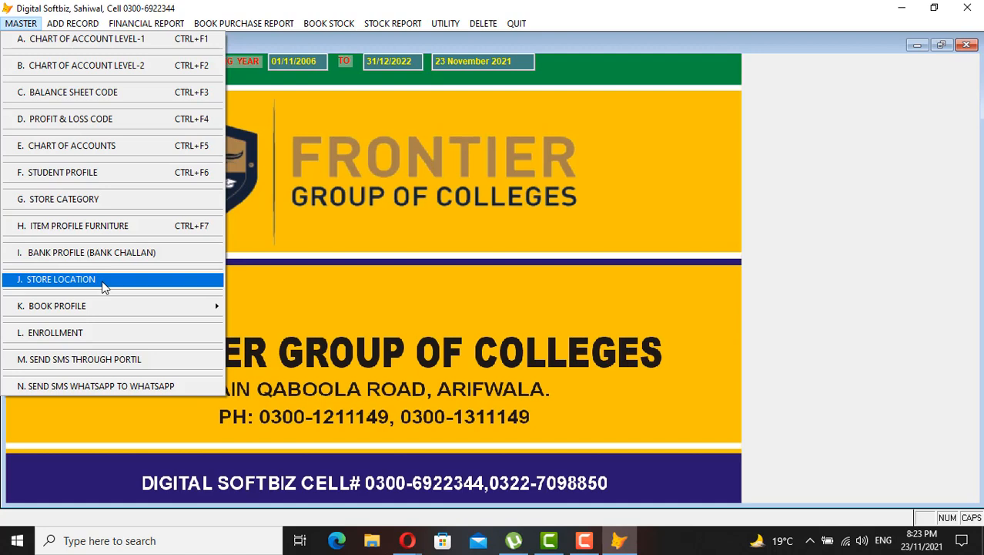
pyautogui.moveTo(95, 308)
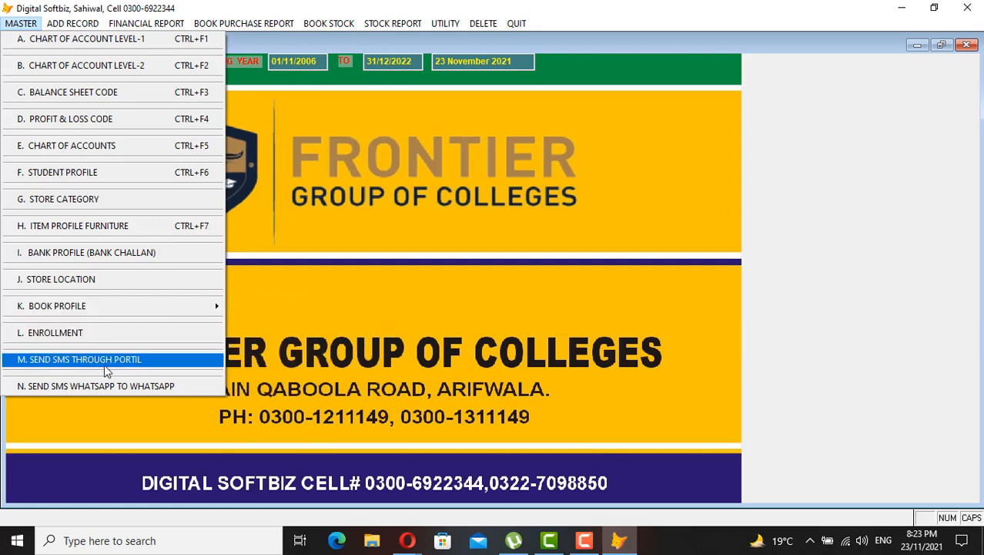
pyautogui.click(115, 386)
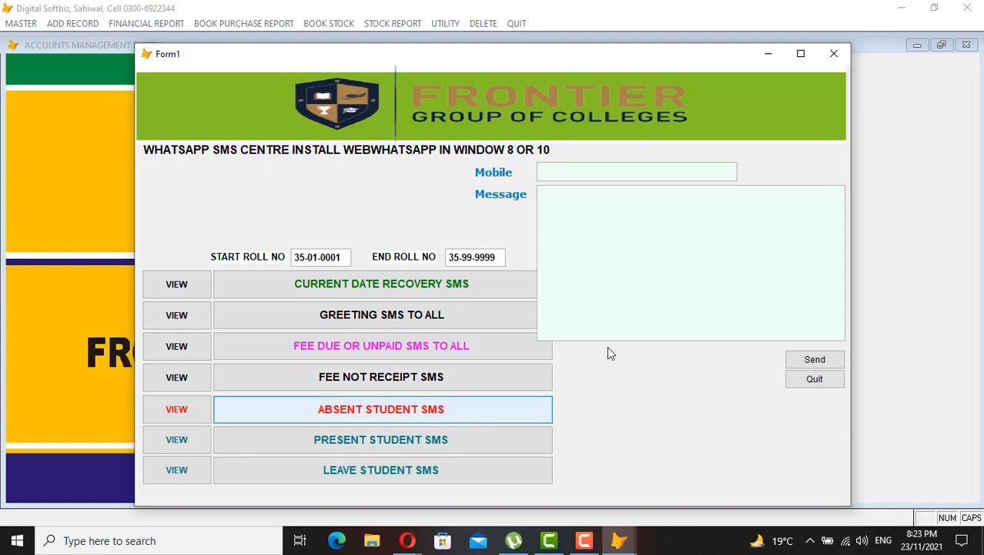
pyautogui.click(801, 383)
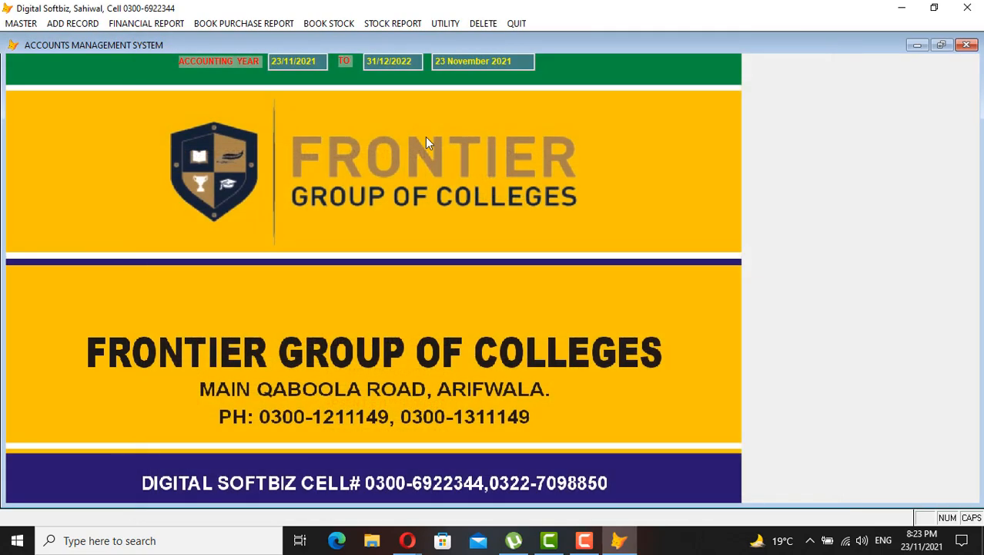
pyautogui.click(86, 25)
# Look over the report and stock menus, then run Utility > Reindexing and acknowledge the warning
pyautogui.moveTo(126, 30)
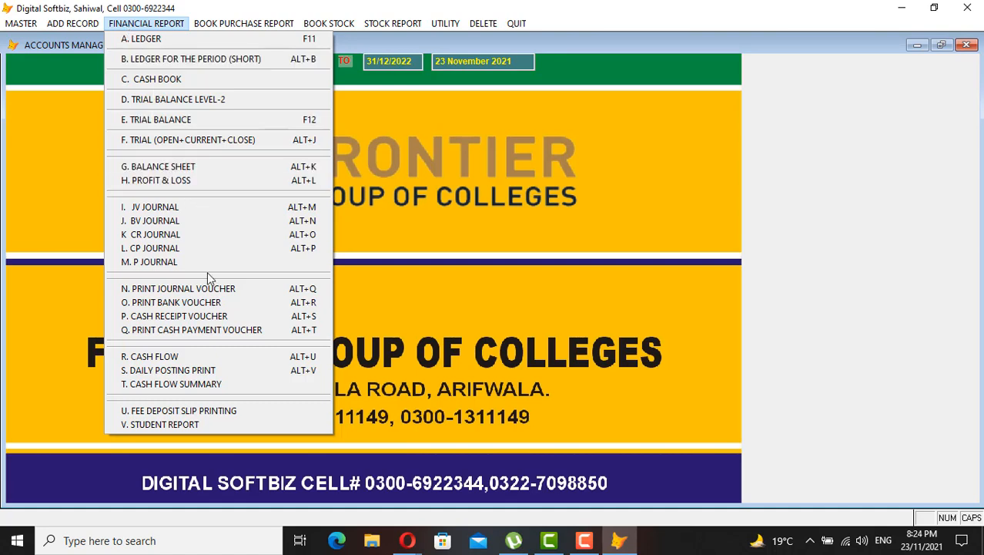
pyautogui.moveTo(243, 23)
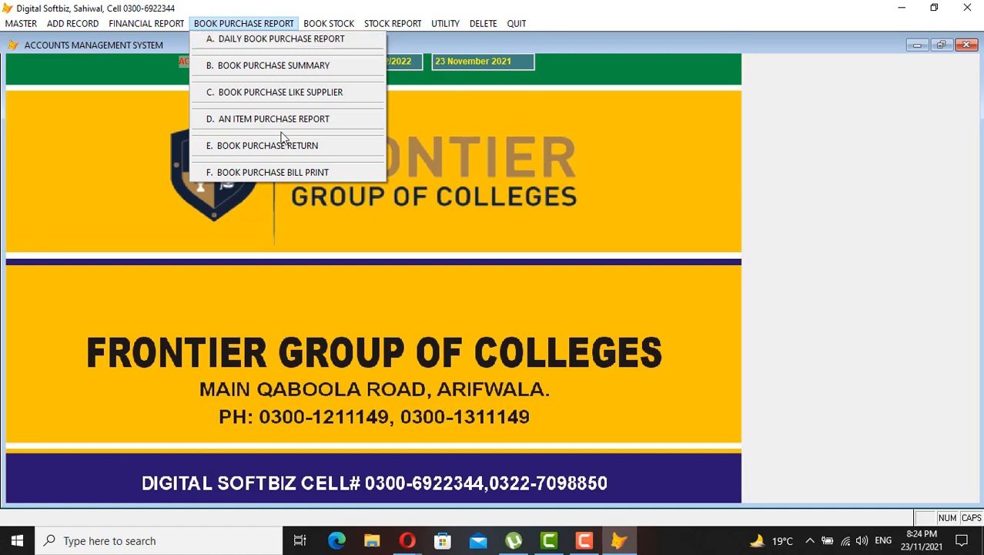
pyautogui.moveTo(339, 22)
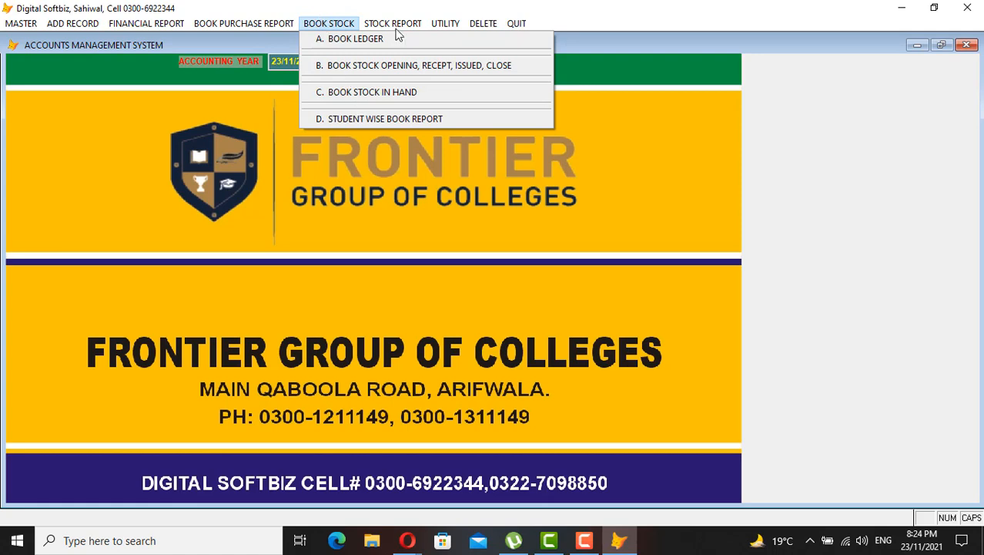
pyautogui.moveTo(407, 21)
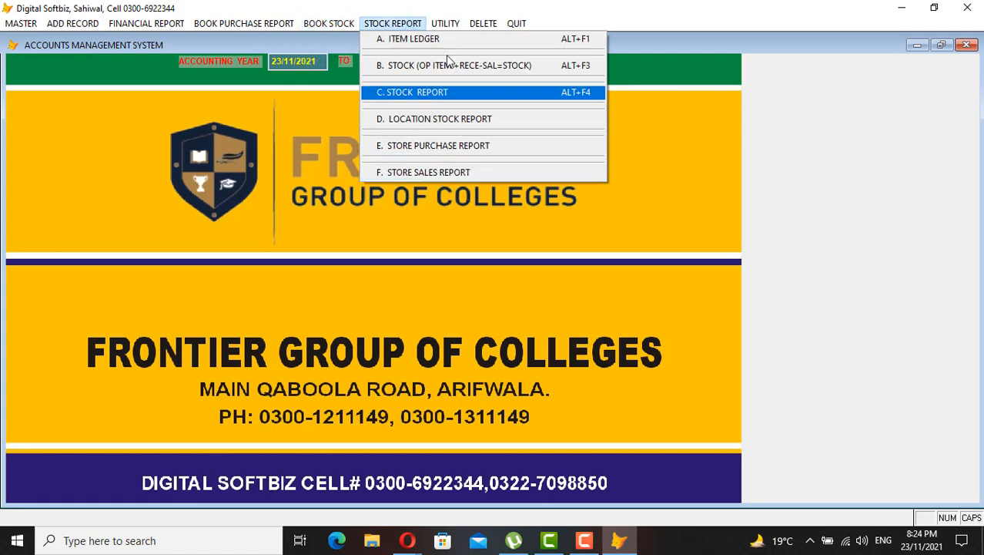
pyautogui.moveTo(445, 23)
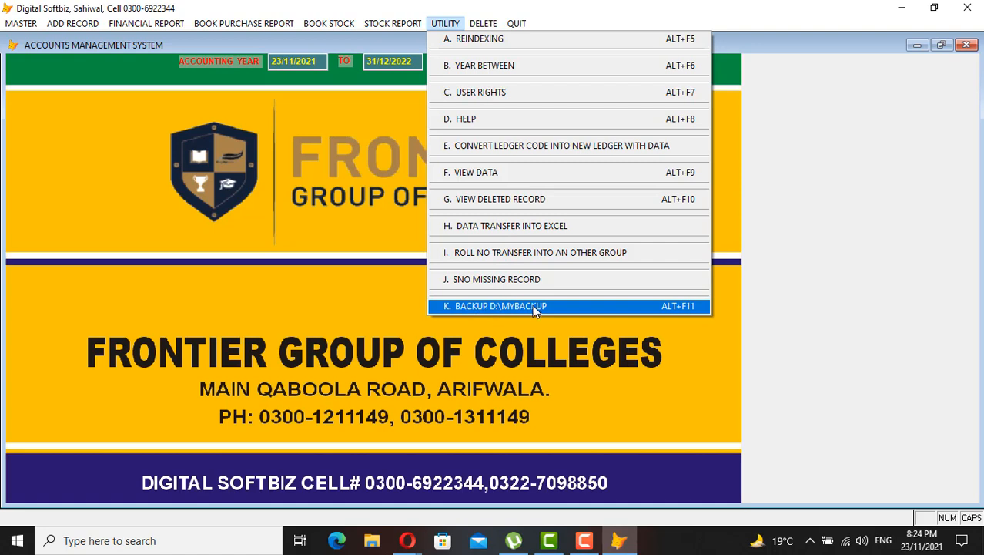
pyautogui.click(484, 48)
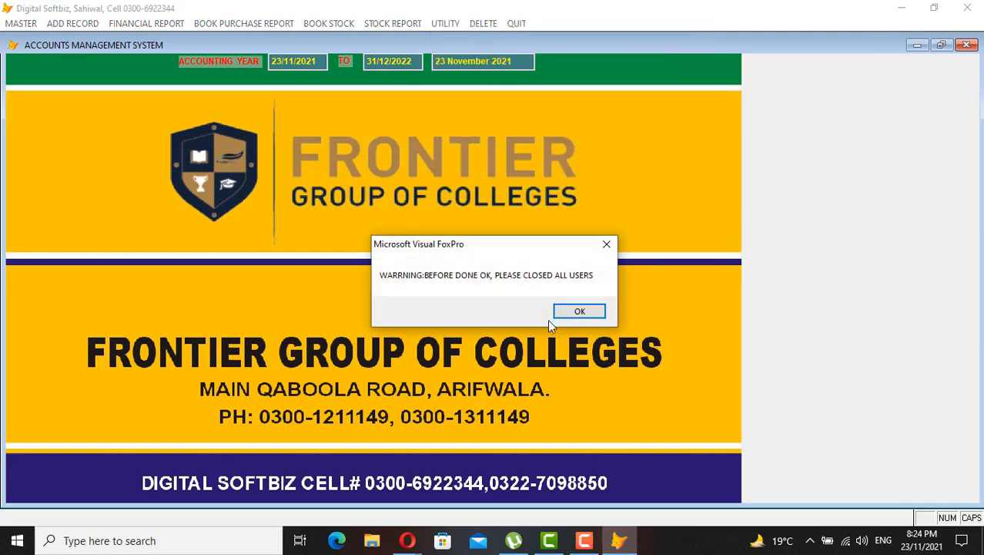
pyautogui.click(579, 309)
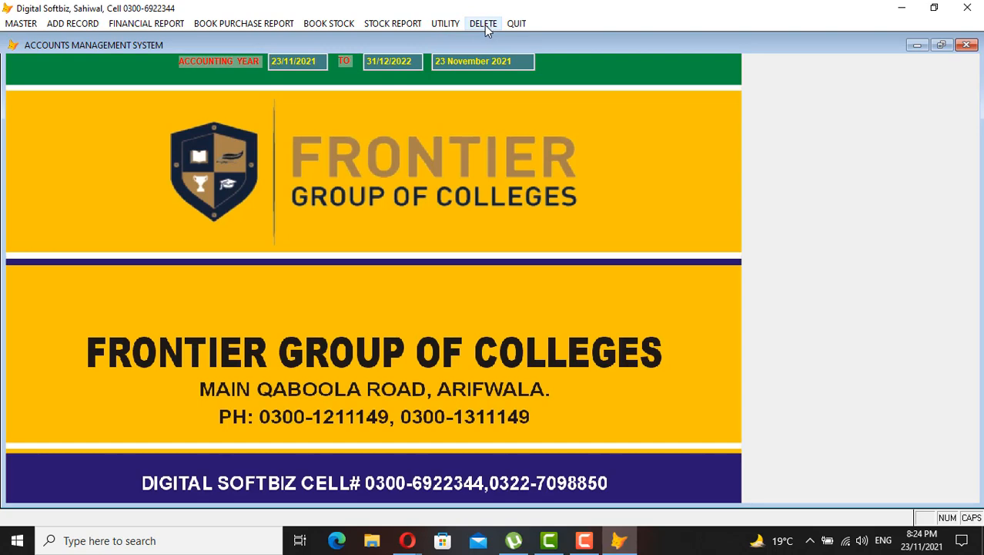
pyautogui.click(130, 26)
pyautogui.click(157, 43)
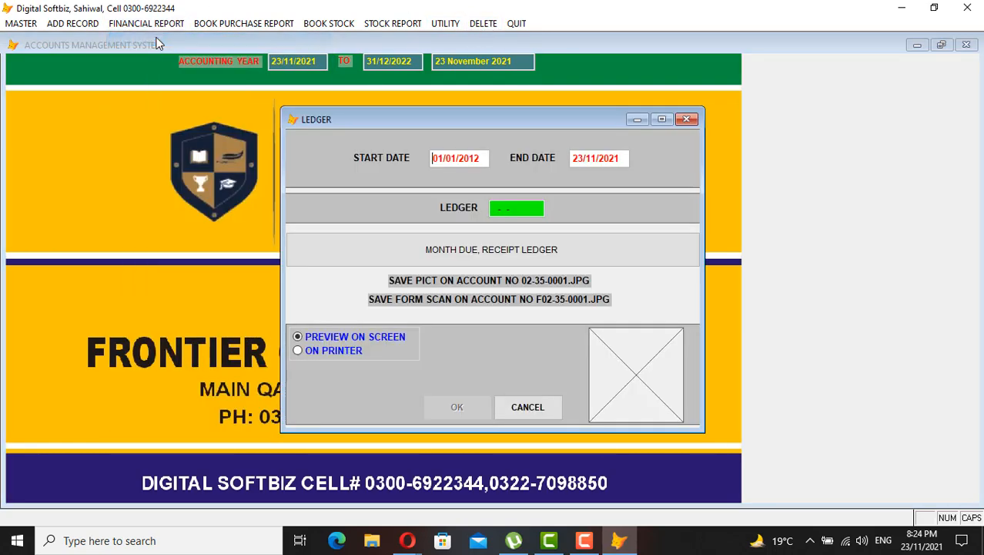
pyautogui.press('Return')
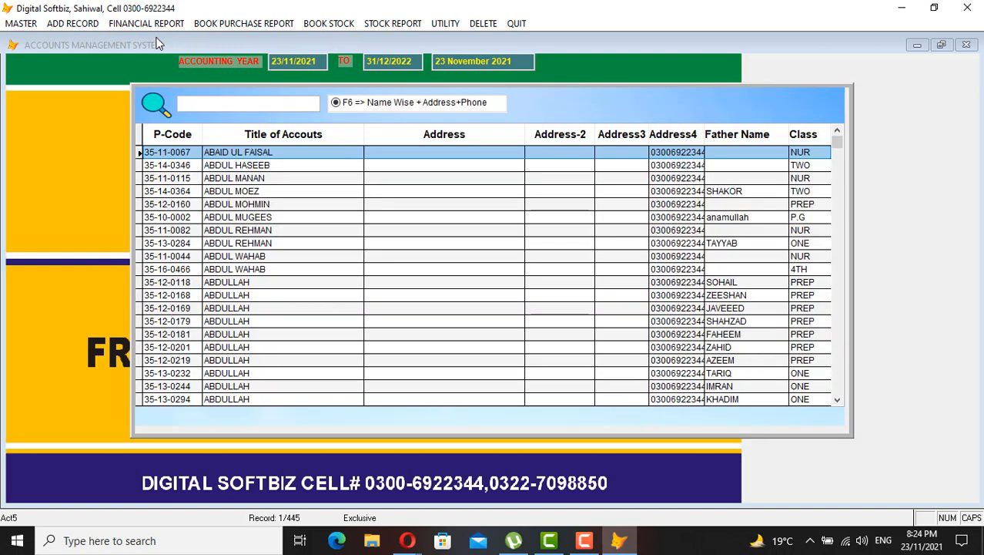
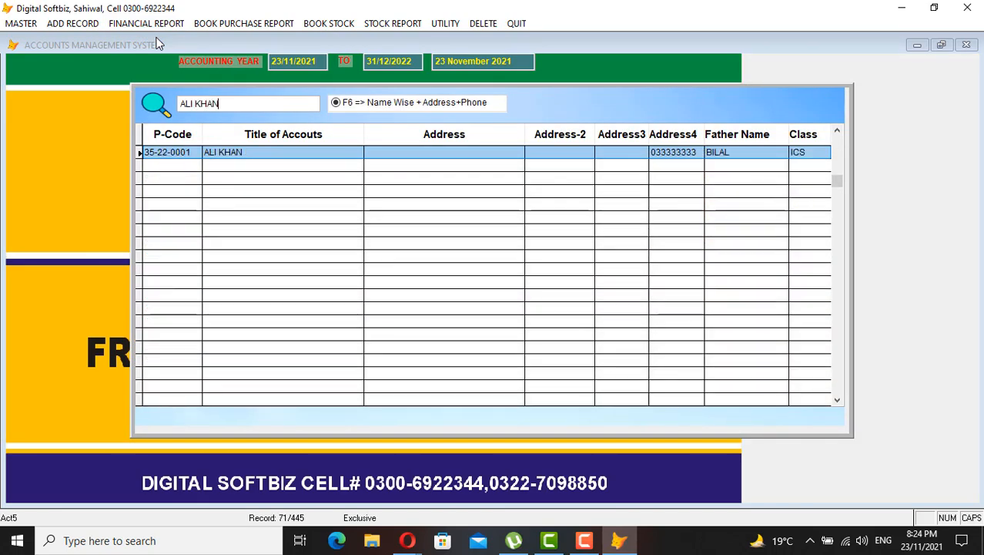
pyautogui.press('Return')
pyautogui.press('Return')
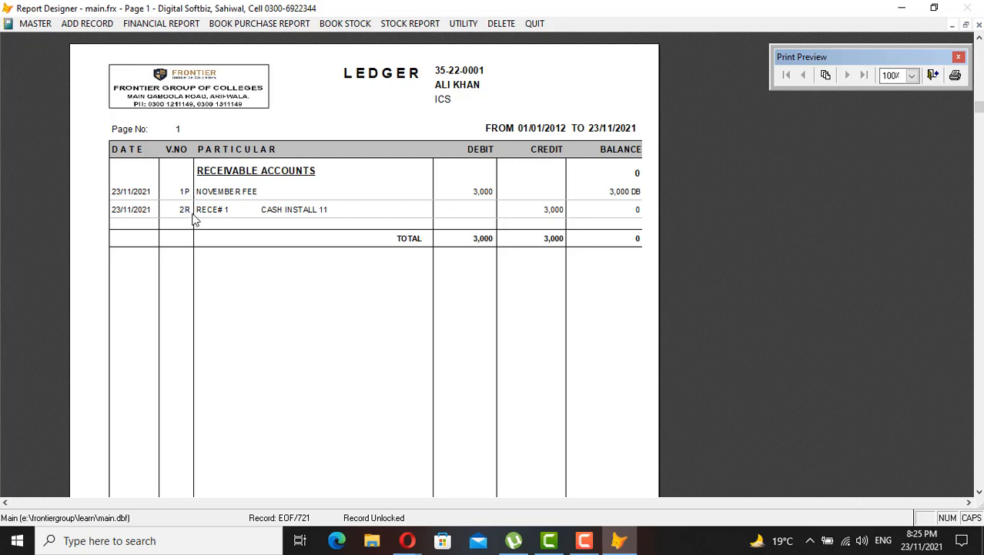
pyautogui.press('Escape')
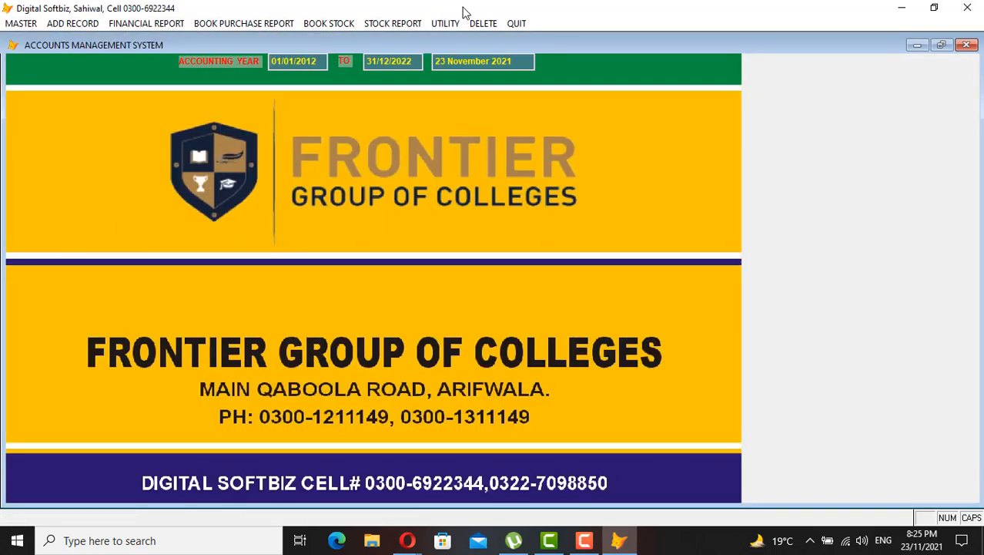
# Open the Delete tool and show receipt voucher R 2 dated 23/11/2021
pyautogui.click(483, 24)
pyautogui.click(580, 310)
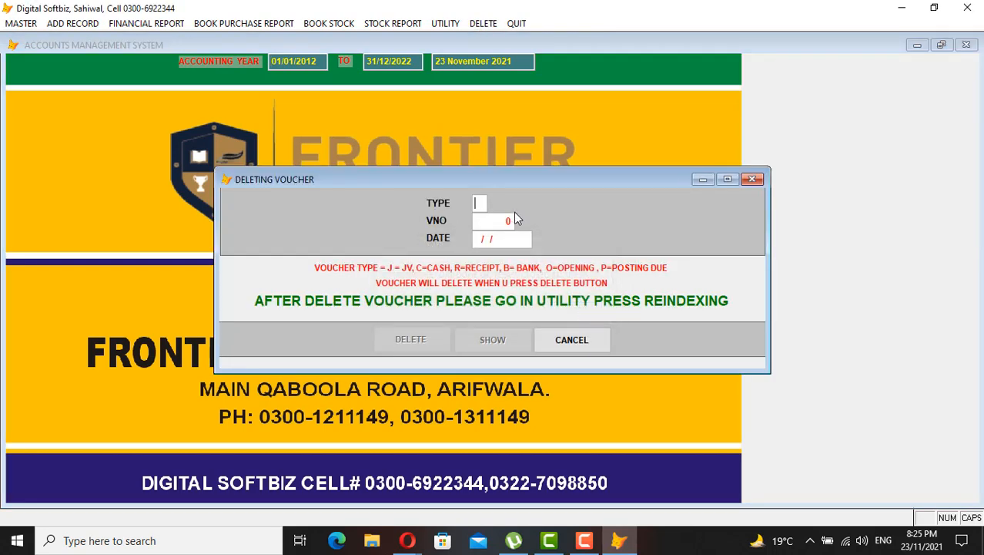
pyautogui.write('R')
pyautogui.write('1')
pyautogui.write('2')
pyautogui.press('Return')
pyautogui.write('23110')
pyautogui.press('Return')
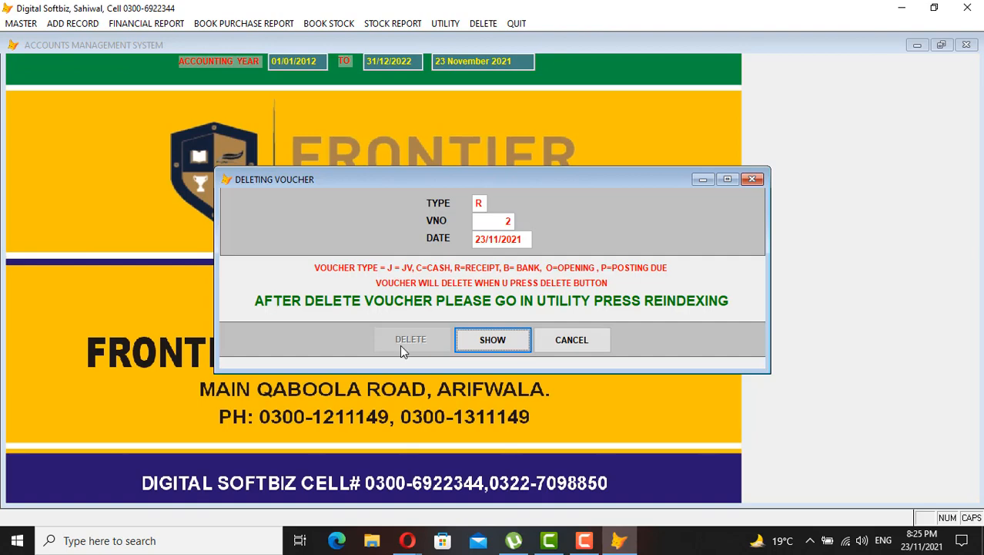
pyautogui.click(501, 339)
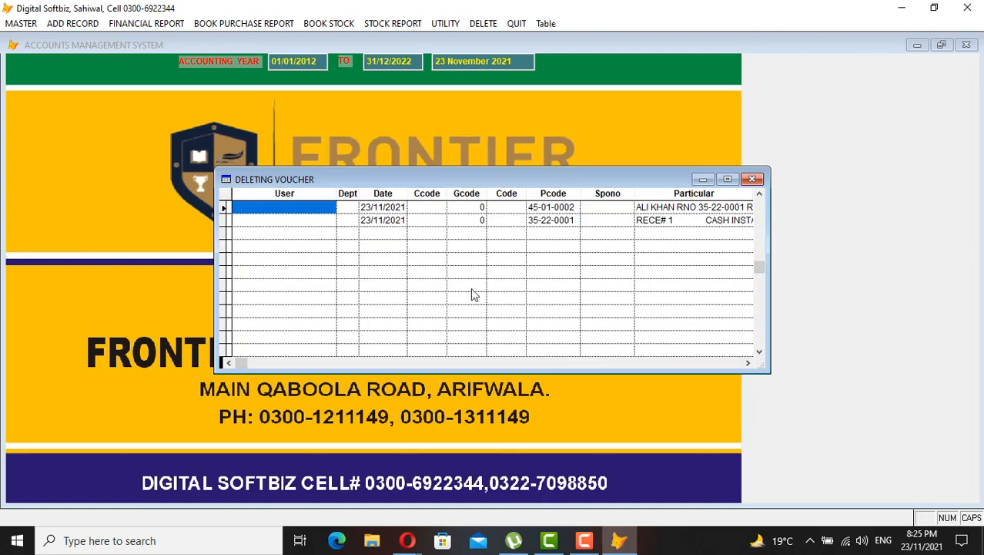
# Verify the voucher's 3,000 debit and 3,000 credit entries, then delete it and dismiss the confirmation
pyautogui.press('Tab')
pyautogui.press('Tab')
pyautogui.press('Tab')
pyautogui.press('Tab')
pyautogui.press('Tab')
pyautogui.press('Tab')
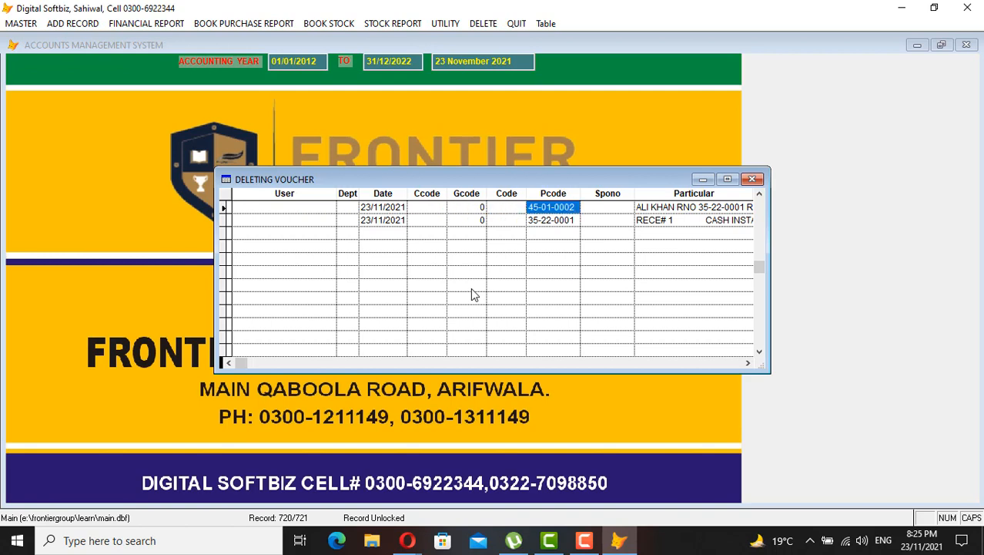
pyautogui.press('Tab')
pyautogui.press('Tab')
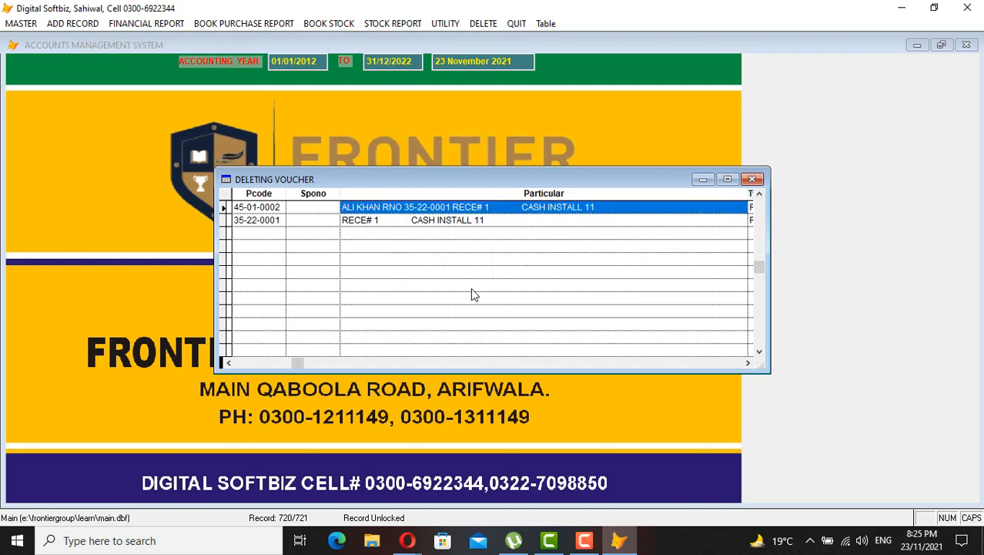
pyautogui.hotkey('shift', 'Tab')
pyautogui.hotkey('shift', 'Tab')
pyautogui.press('Down')
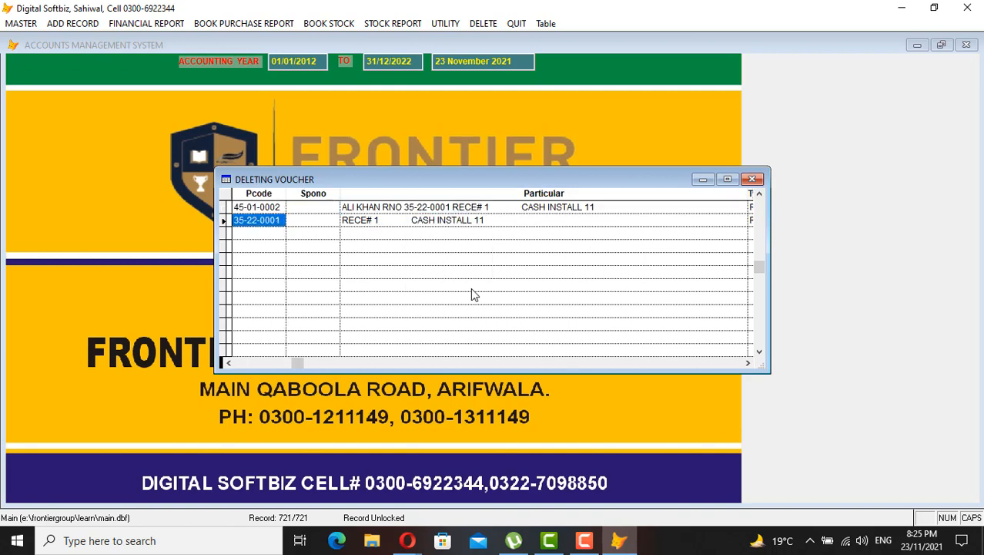
pyautogui.press('Tab')
pyautogui.press('Tab')
pyautogui.press('Tab')
pyautogui.press('Tab')
pyautogui.press('Tab')
pyautogui.press('Tab')
pyautogui.press('Tab')
pyautogui.press('Tab')
pyautogui.press('Tab')
pyautogui.press('Tab')
pyautogui.press('Tab')
pyautogui.press('Tab')
pyautogui.press('Tab')
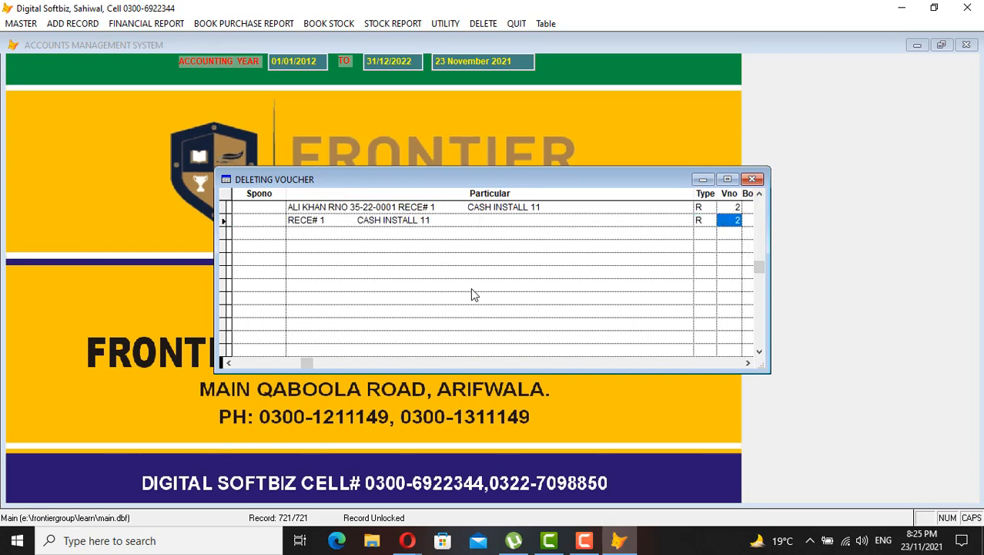
pyautogui.press('Tab')
pyautogui.press('Tab')
pyautogui.press('Tab')
pyautogui.press('Tab')
pyautogui.press('Tab')
pyautogui.press('Tab')
pyautogui.press('Tab')
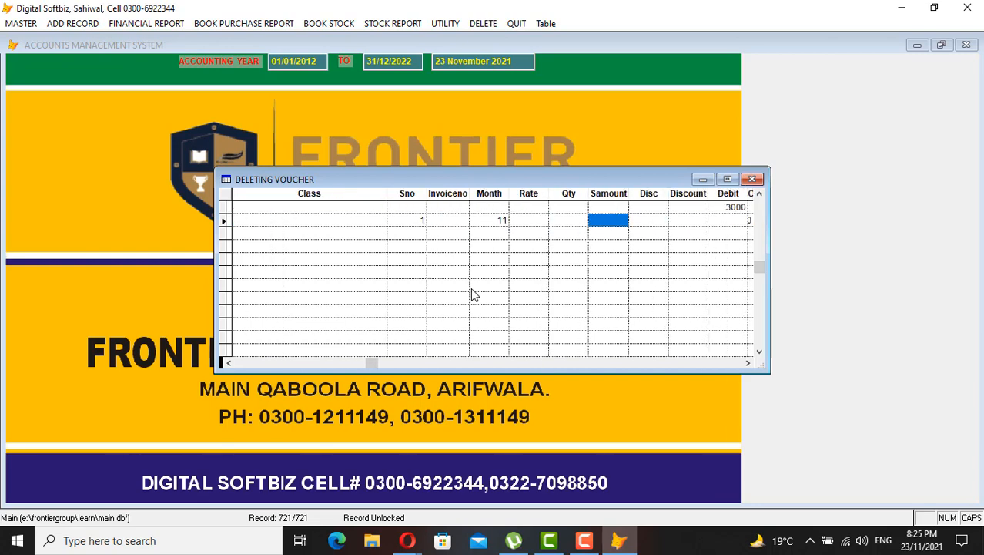
pyautogui.press('Up')
pyautogui.hotkey('shift', 'Tab')
pyautogui.hotkey('shift', 'Tab')
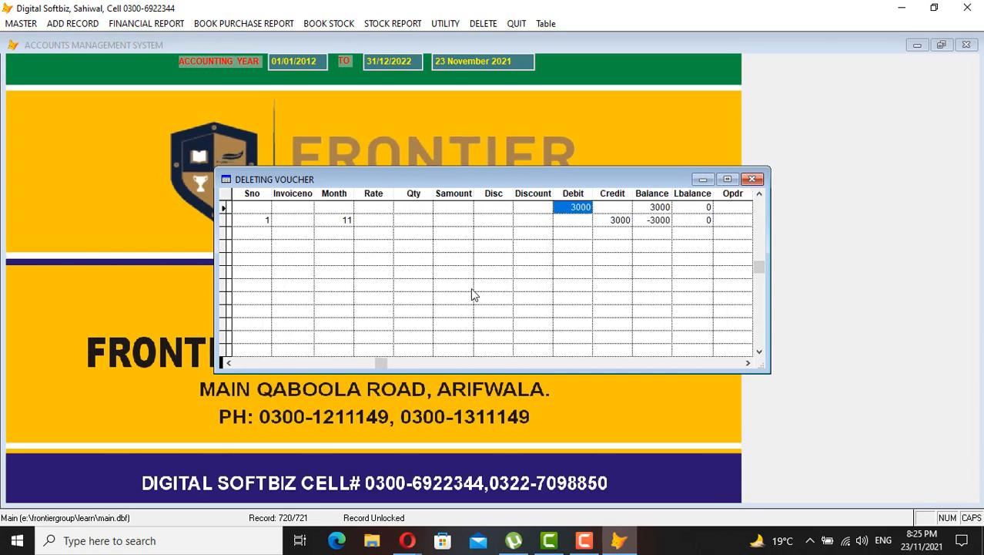
pyautogui.press('Down')
pyautogui.press('Tab')
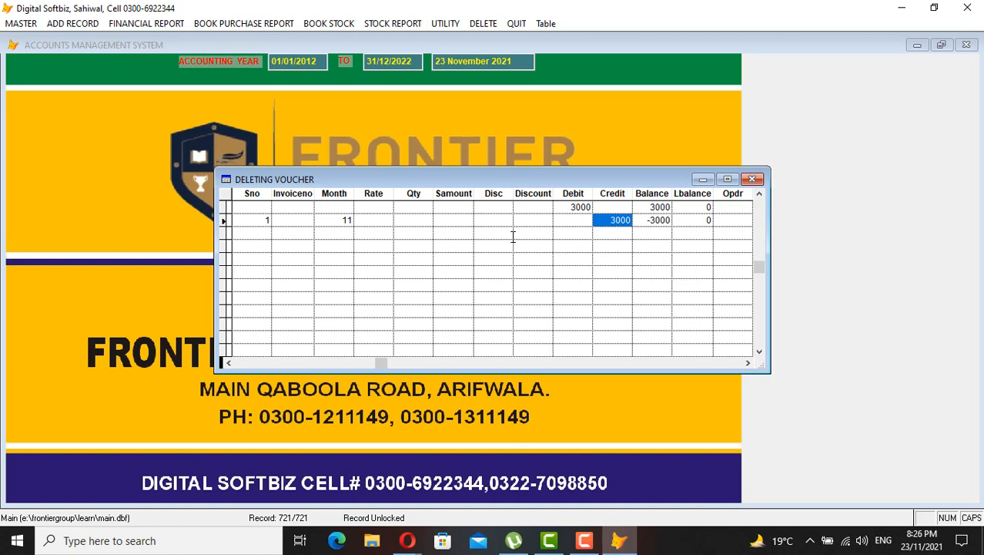
pyautogui.press('Escape')
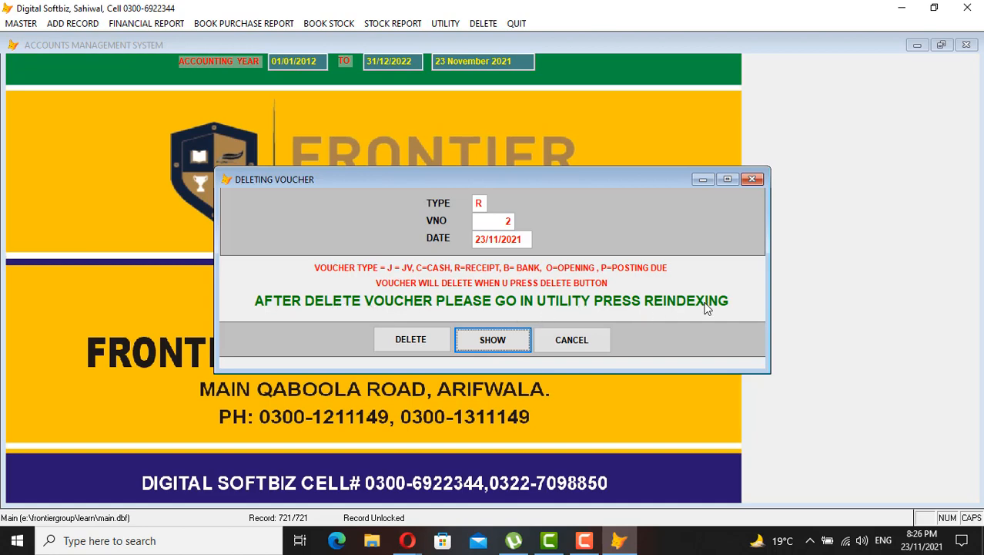
pyautogui.click(441, 334)
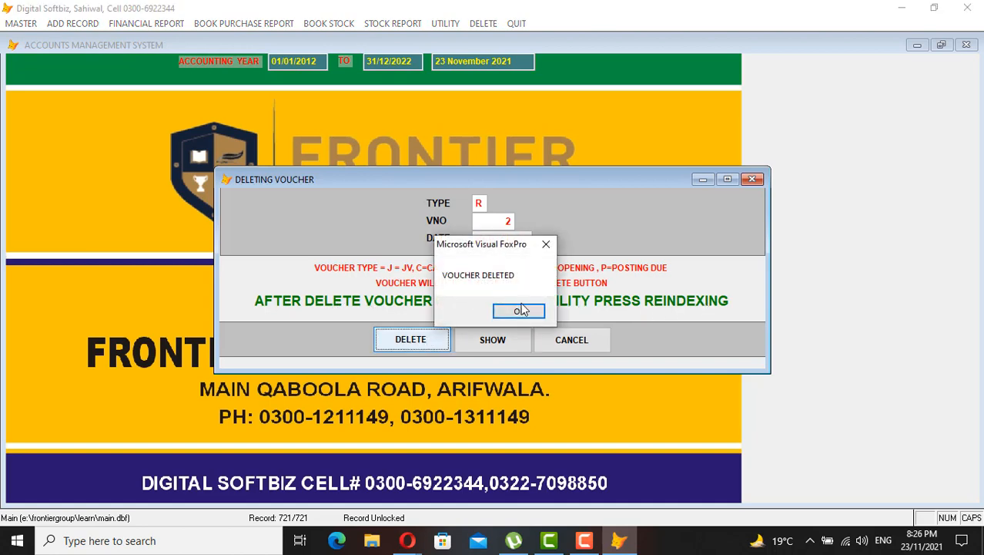
pyautogui.click(518, 309)
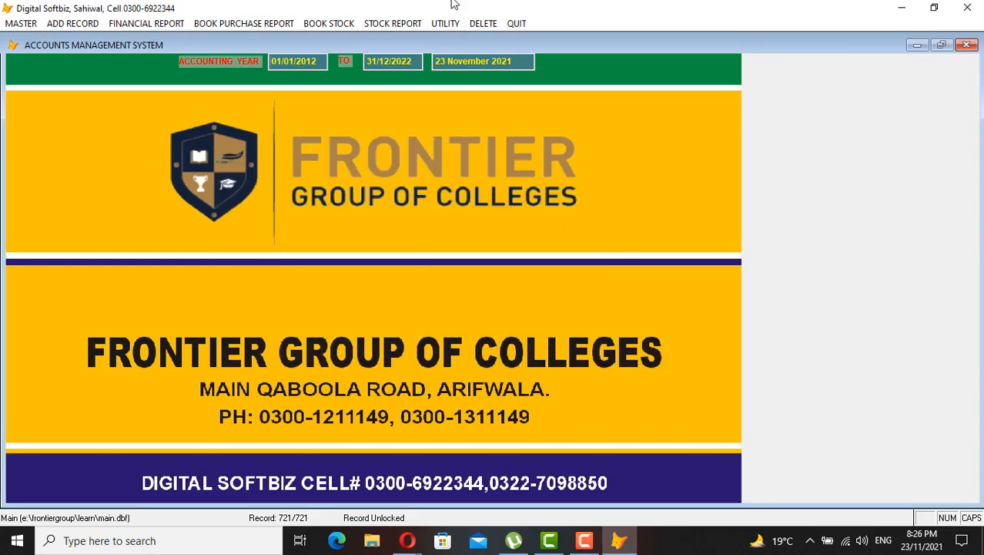
# Run Utility > Reindexing and acknowledge the close-all-users warning
pyautogui.click(445, 23)
pyautogui.click(462, 38)
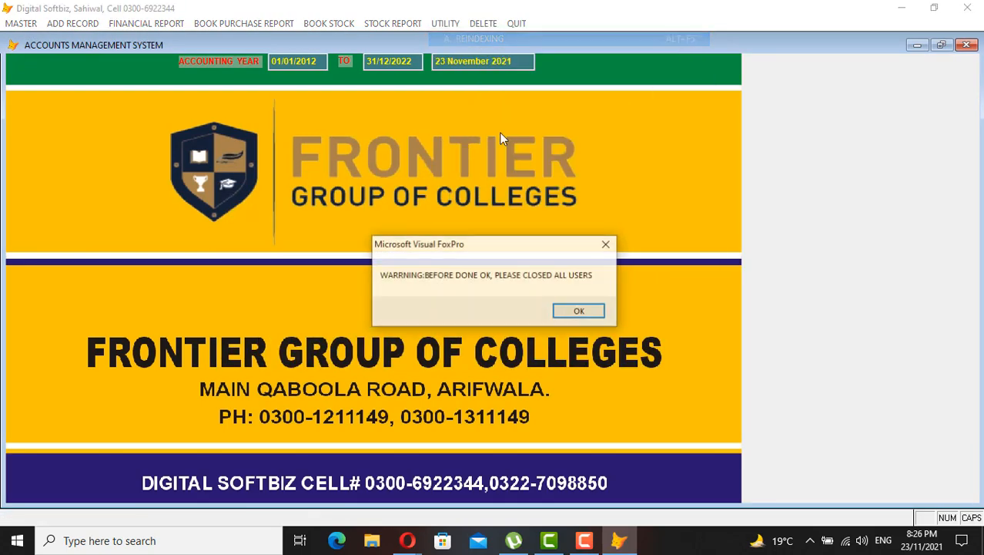
pyautogui.click(578, 310)
# Preview the student's ledger, now showing only the 3,000 November fee at 3,000 DB
pyautogui.click(155, 25)
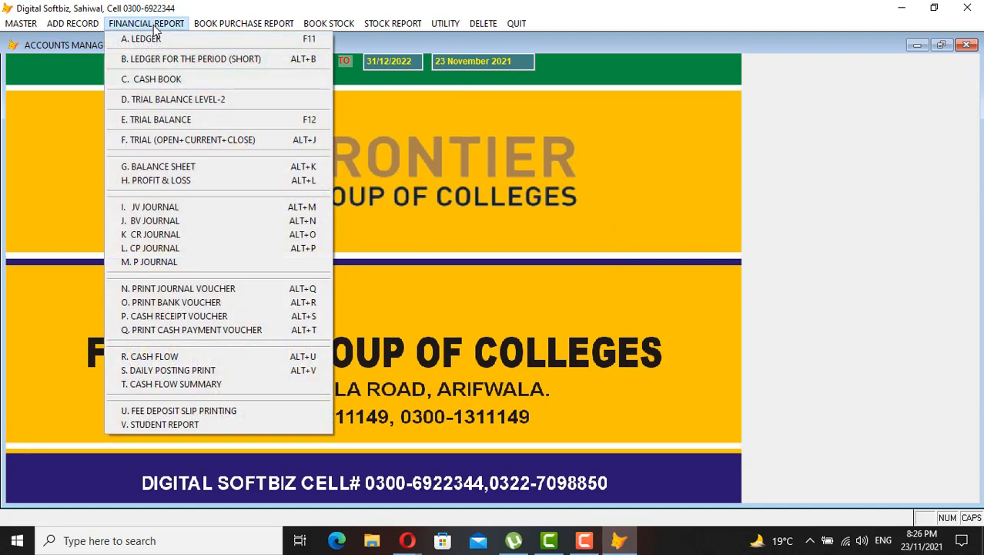
pyautogui.click(159, 39)
pyautogui.press('Return')
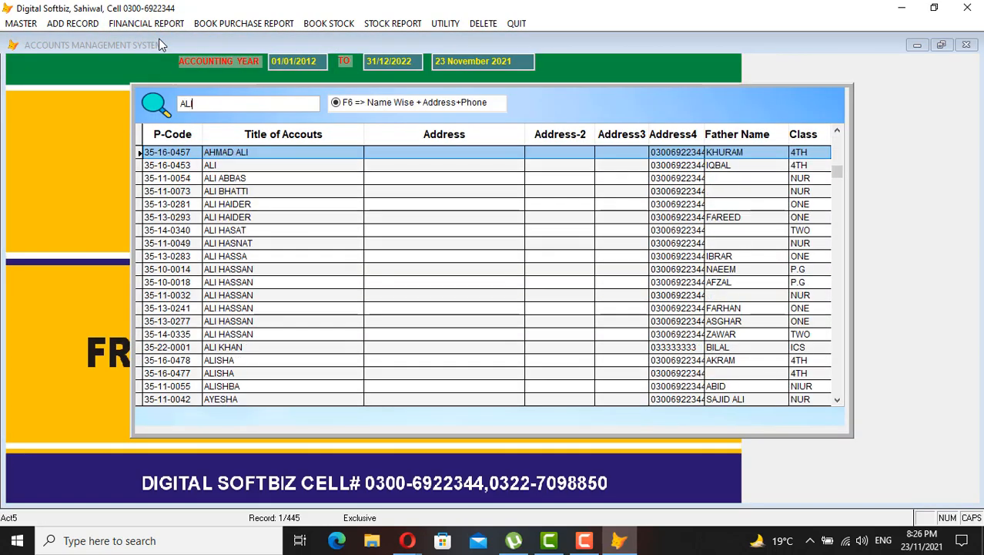
pyautogui.press('Return')
pyautogui.press('Return')
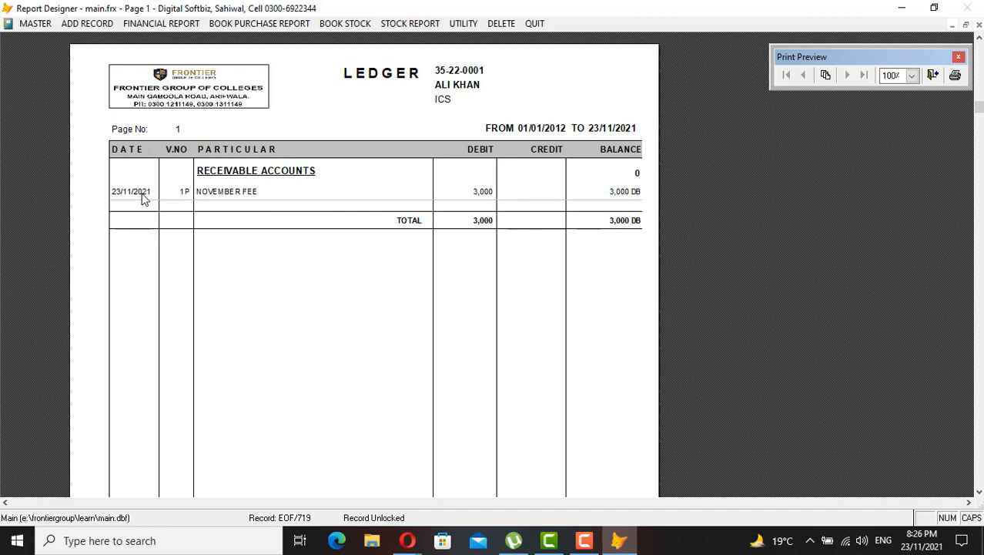
pyautogui.press('Escape')
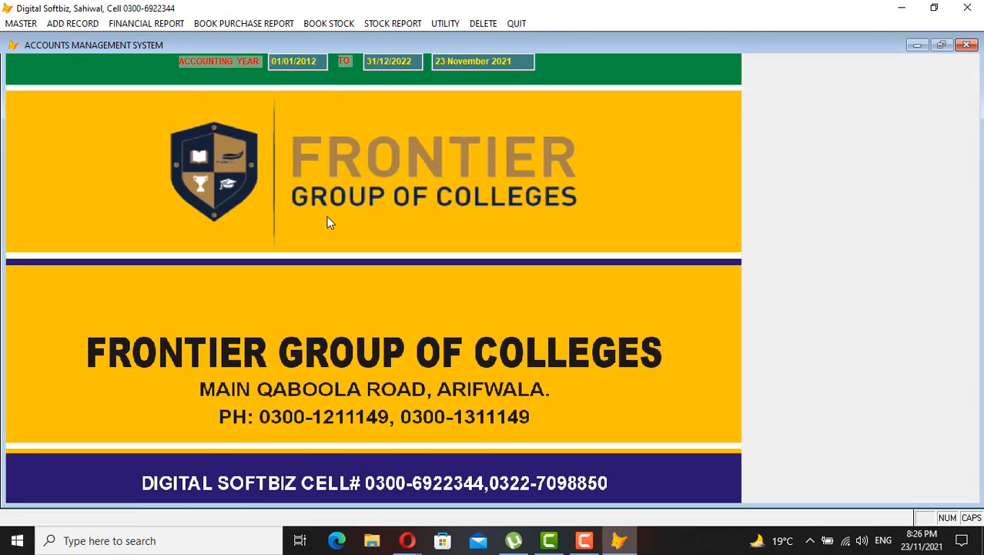